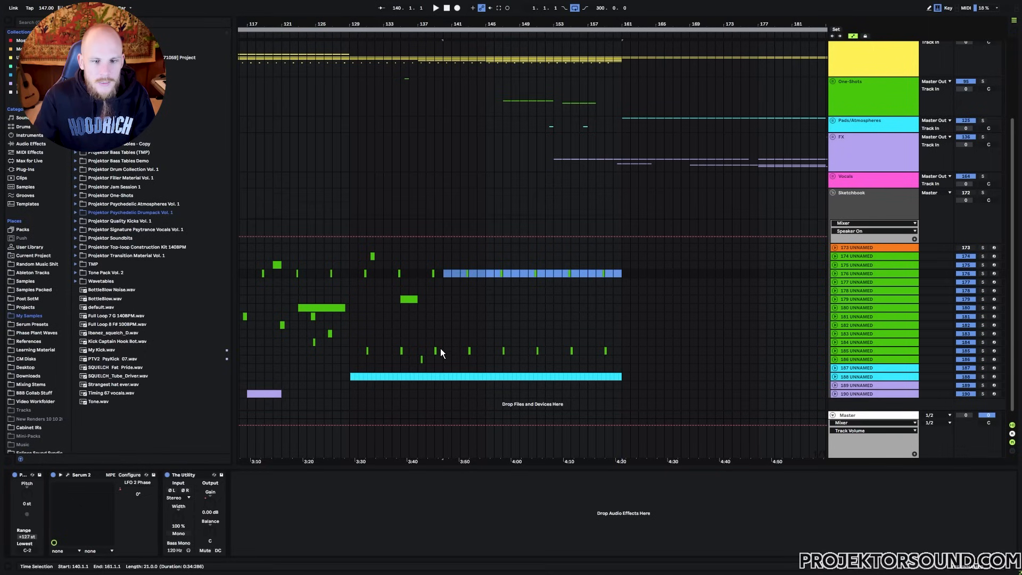
drag(441, 350, 621, 353)
drag(444, 291, 620, 339)
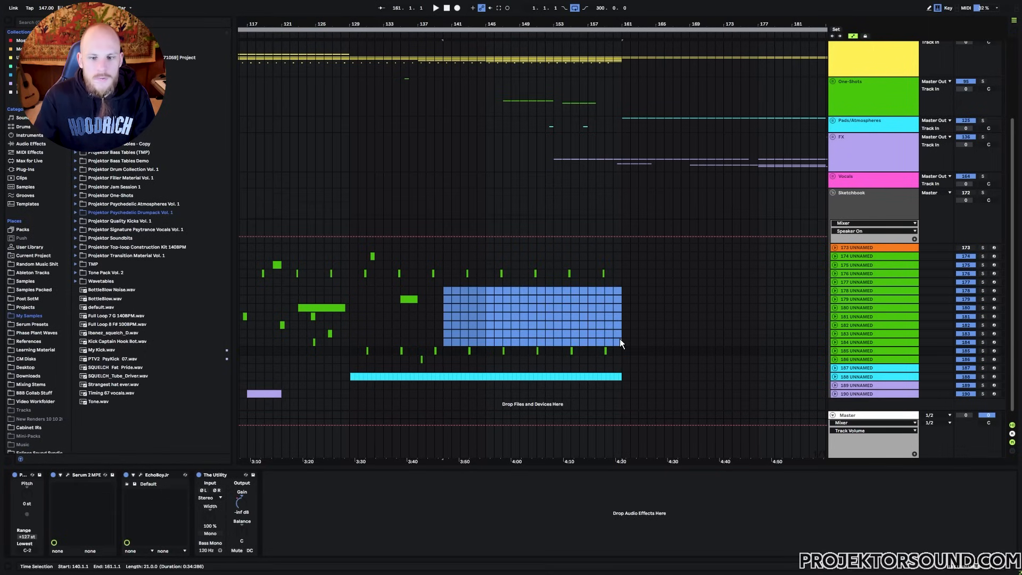
drag(554, 24, 491, 23)
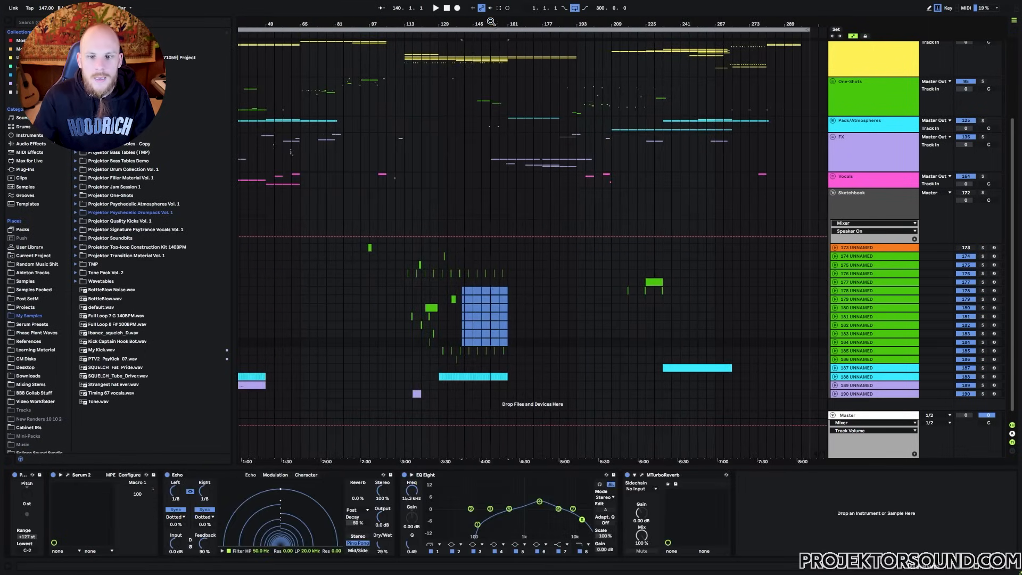
click(676, 275)
drag(664, 257, 732, 354)
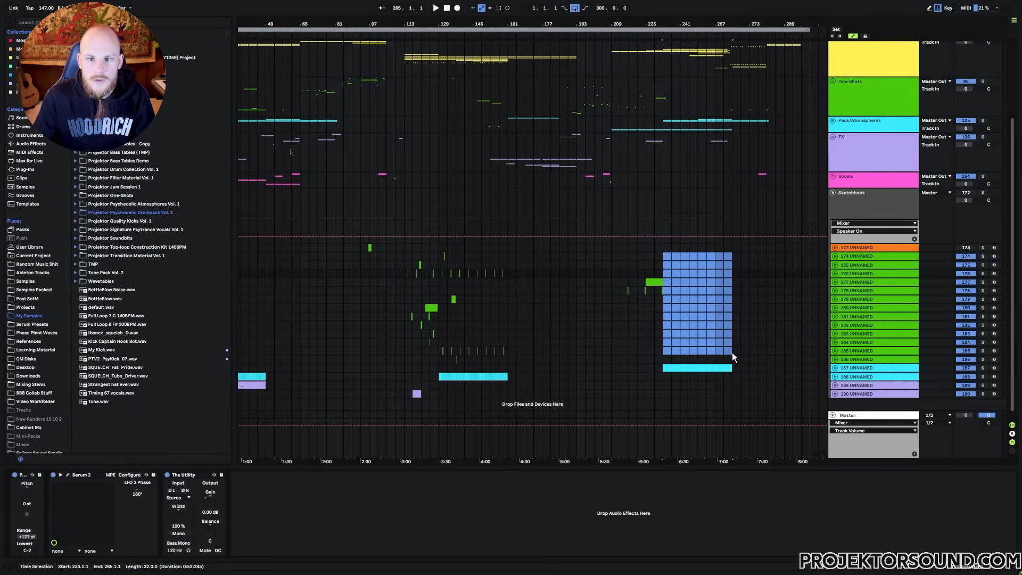
drag(732, 256, 768, 360)
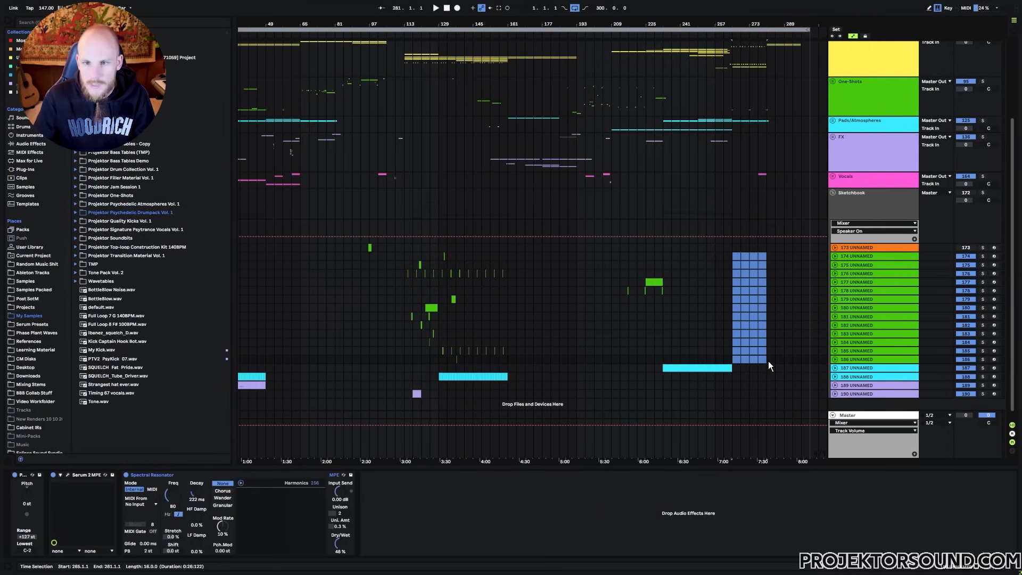
click(749, 341)
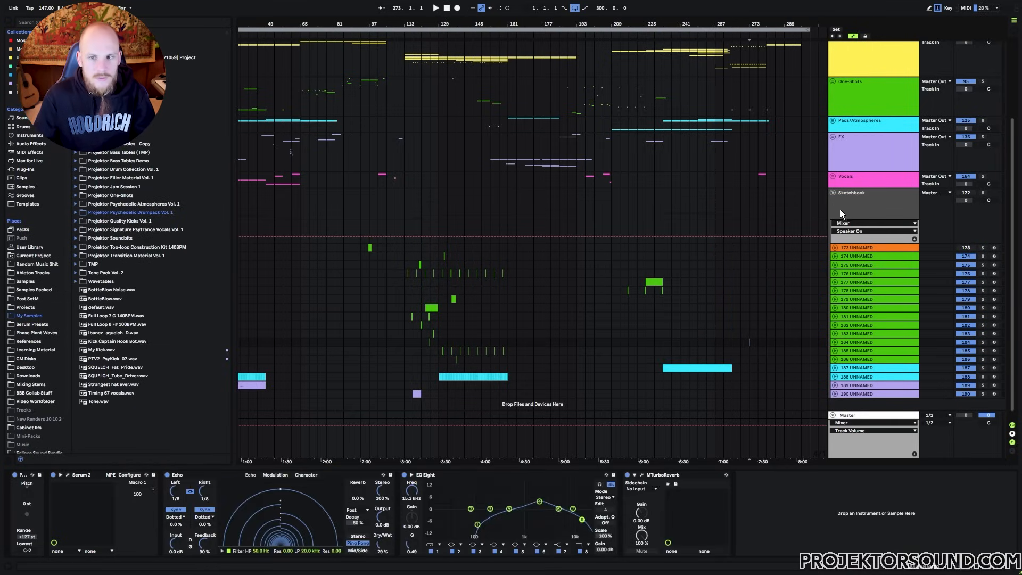
Collapse the Sketchbook group and add a new MIDI track below track 118 in the One-Shots group
click(833, 193)
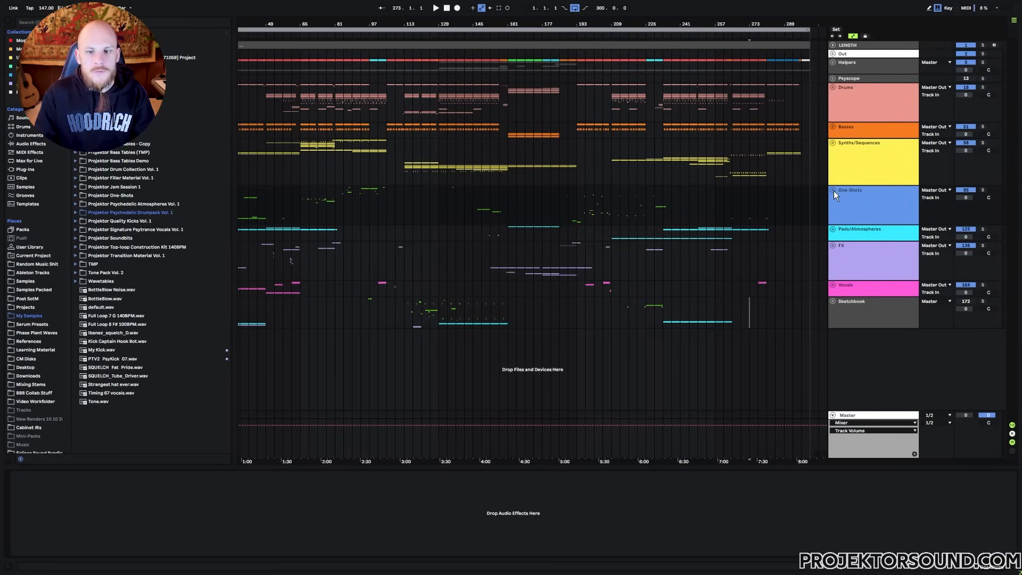
click(833, 191)
scroll(857, 276, down, 4)
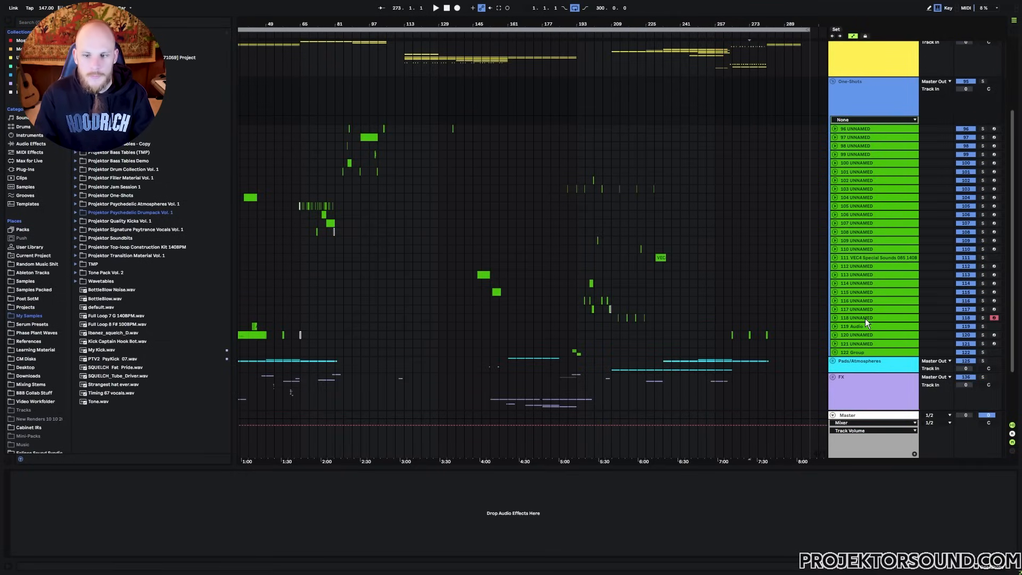
click(863, 318)
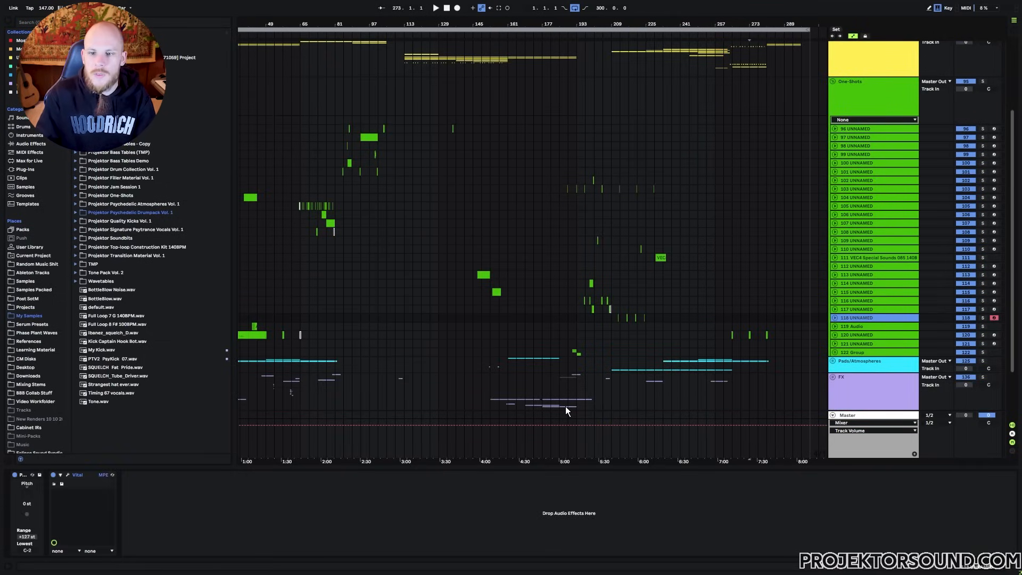
key(ctrl+shift+t)
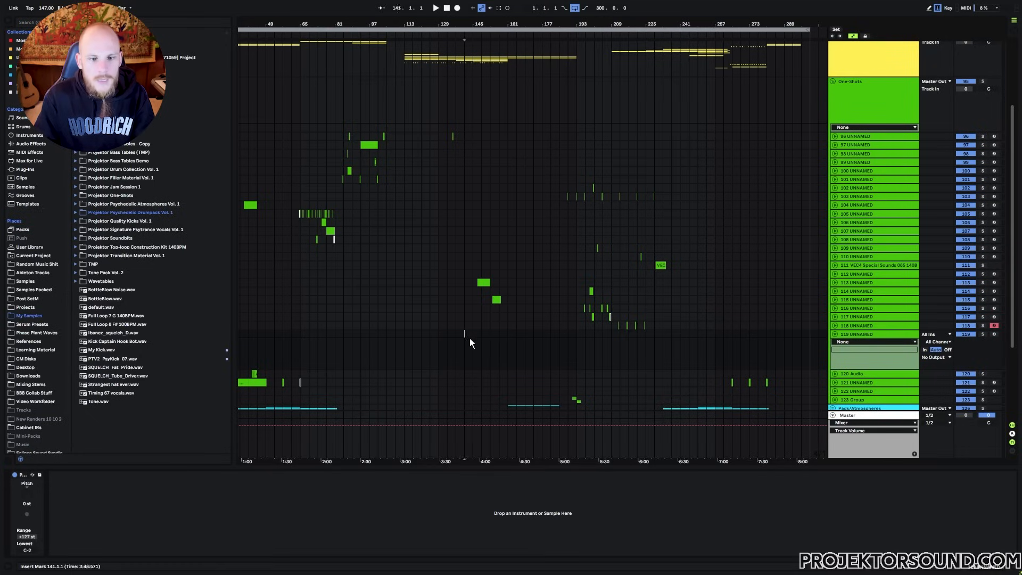
Load the Serum 2 instrument on the new track 119 and close its plug-in window
right_click(470, 338)
right_click(471, 338)
mouse_move(530, 87)
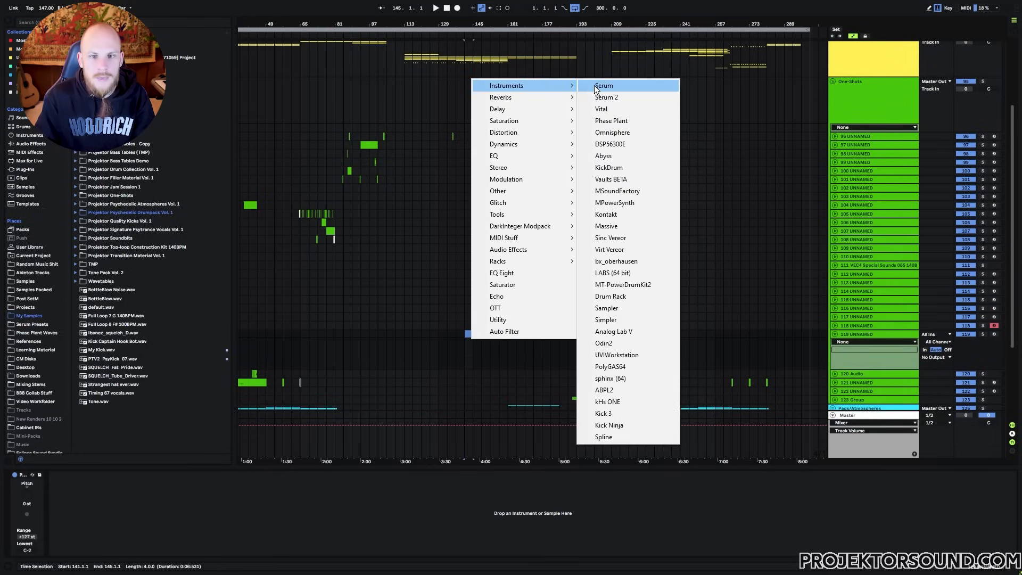
click(611, 97)
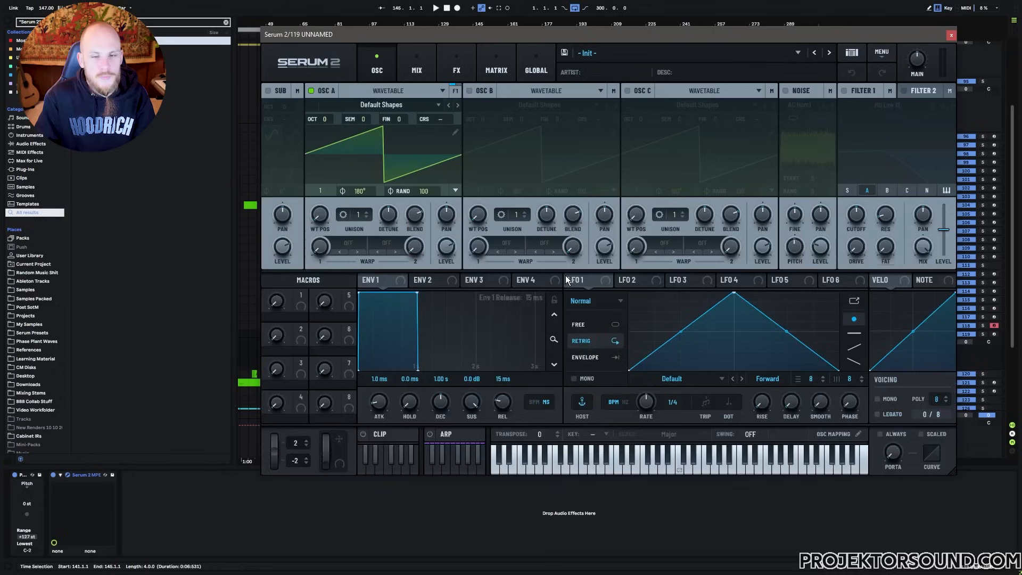
click(951, 35)
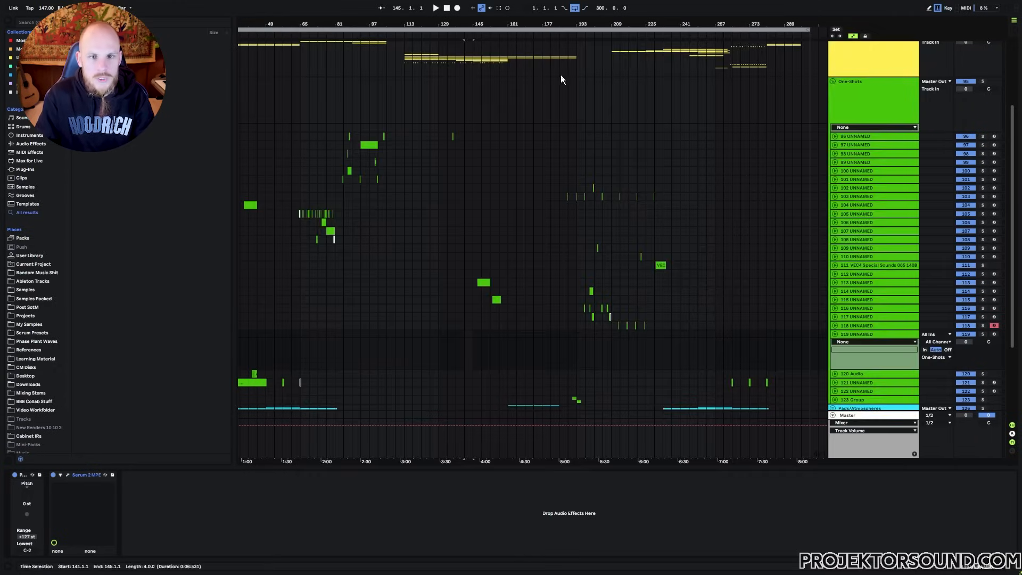
Create an empty one-beat MIDI clip on track 119, from 144.4.1 to 145.1.1
scroll(469, 62, up, 5)
scroll(482, 266, down, 4)
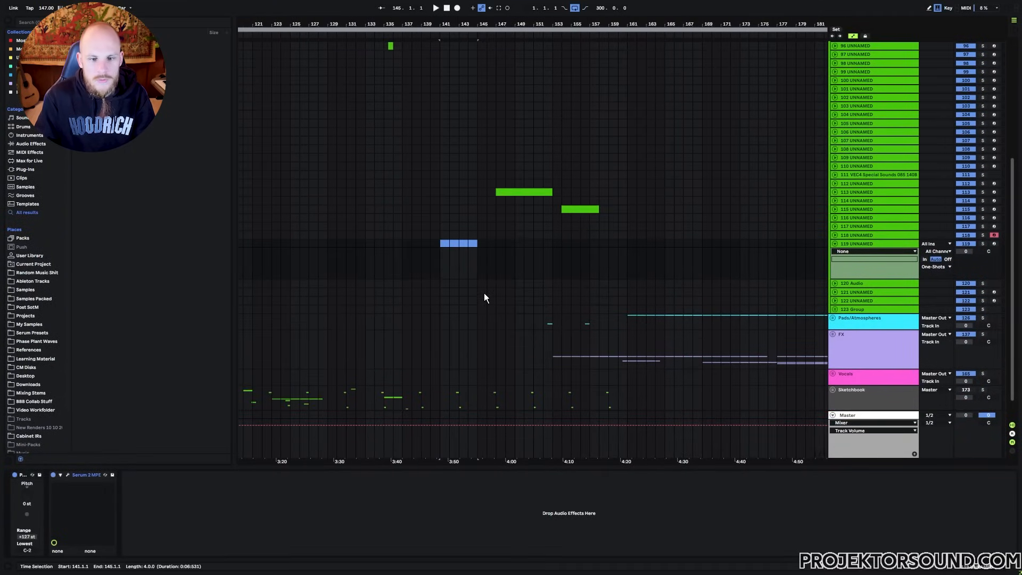
click(503, 239)
drag(448, 23, 452, 53)
click(481, 229)
mouse_move(499, 25)
mouse_down()
mouse_move(500, 49)
mouse_move(527, 63)
mouse_up()
click(574, 217)
drag(578, 216, 590, 217)
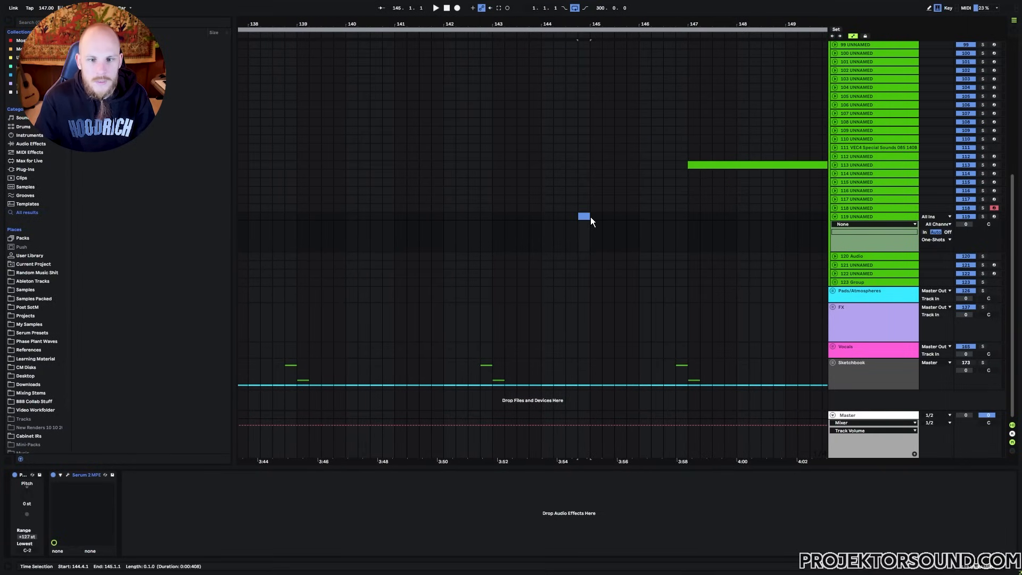
key(ctrl+shift+m)
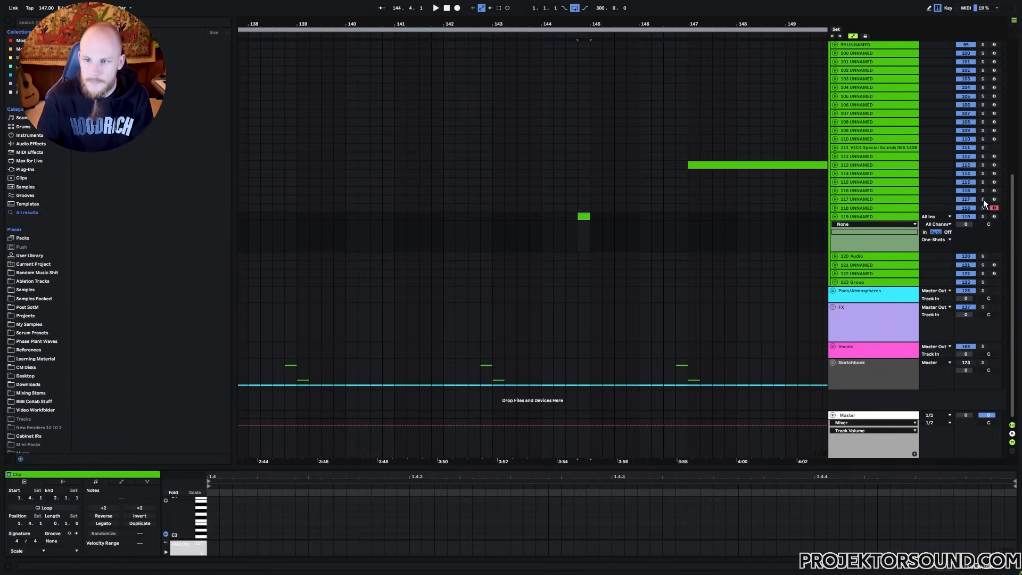
Arm track 119 and enter a B0 note spanning the full length of the new clip
click(994, 217)
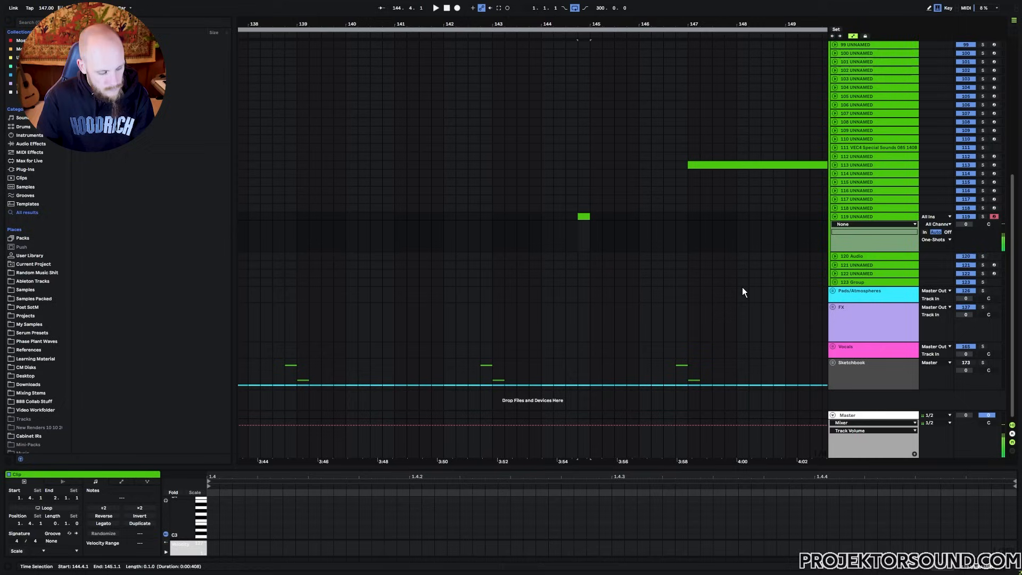
key(z)
key(z)
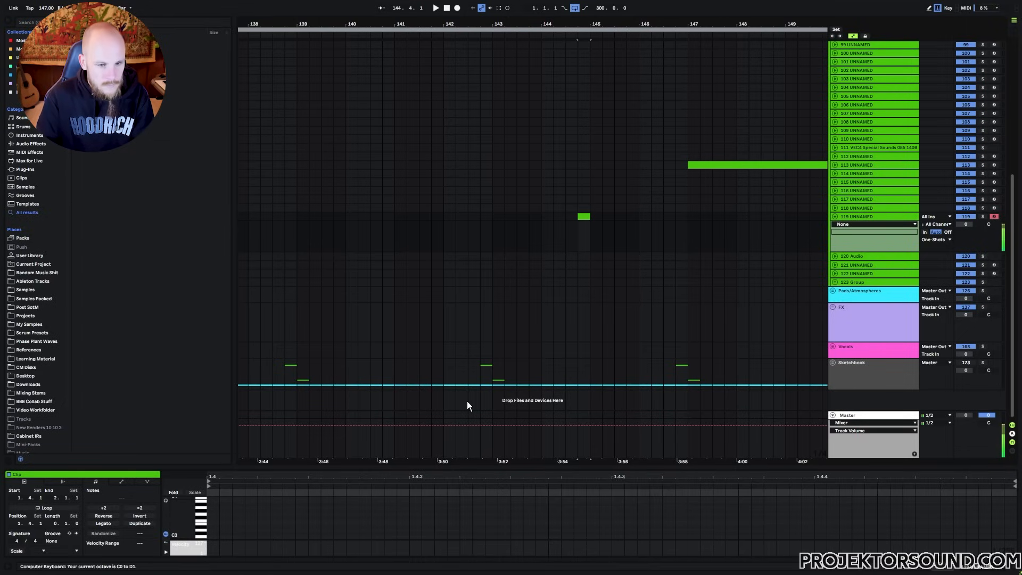
scroll(231, 522, down, 6)
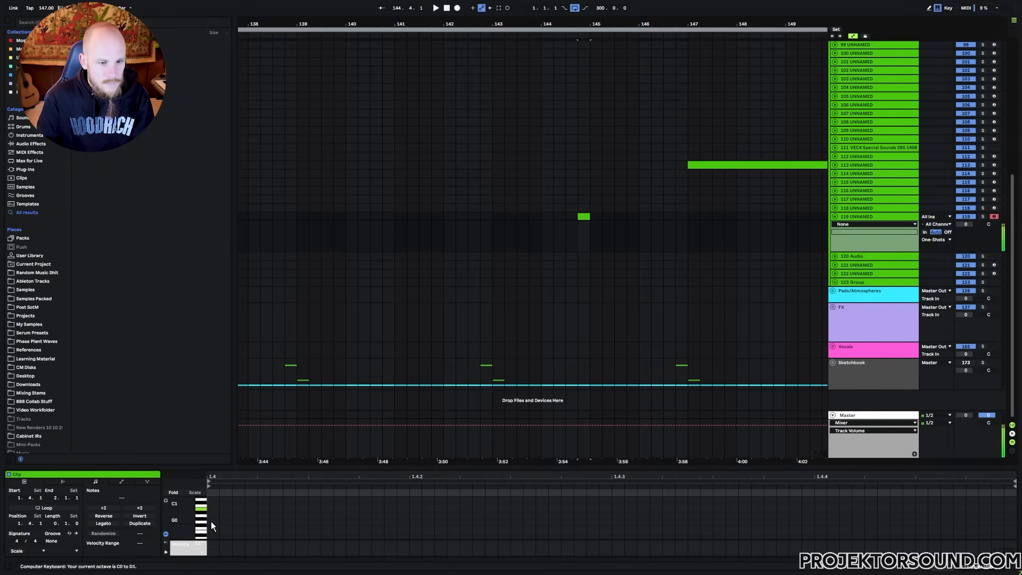
double_click(211, 509)
drag(218, 509, 1017, 510)
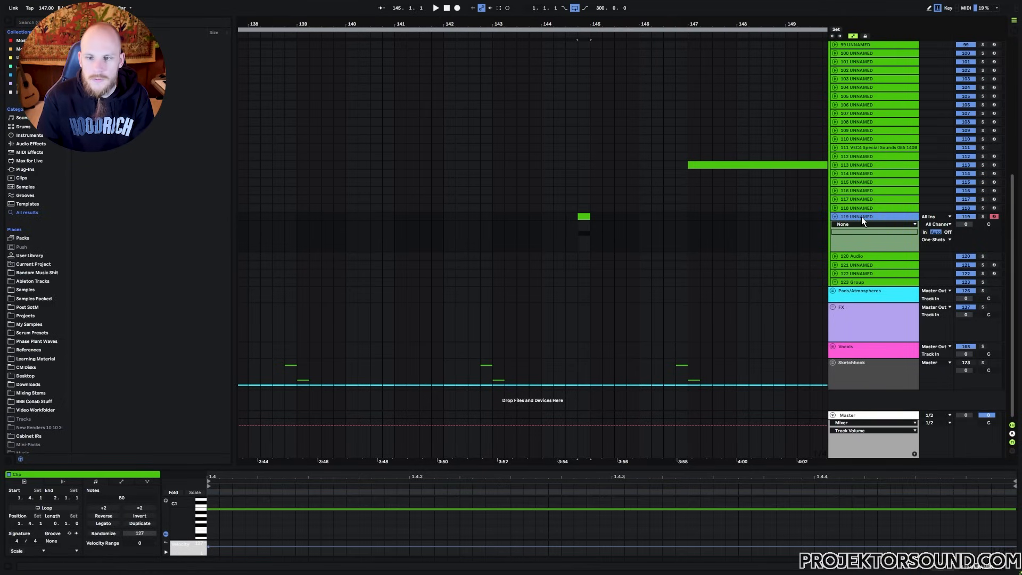
Play back the one-beat clip on track 119 to hear the note
click(582, 232)
key(space)
key(space)
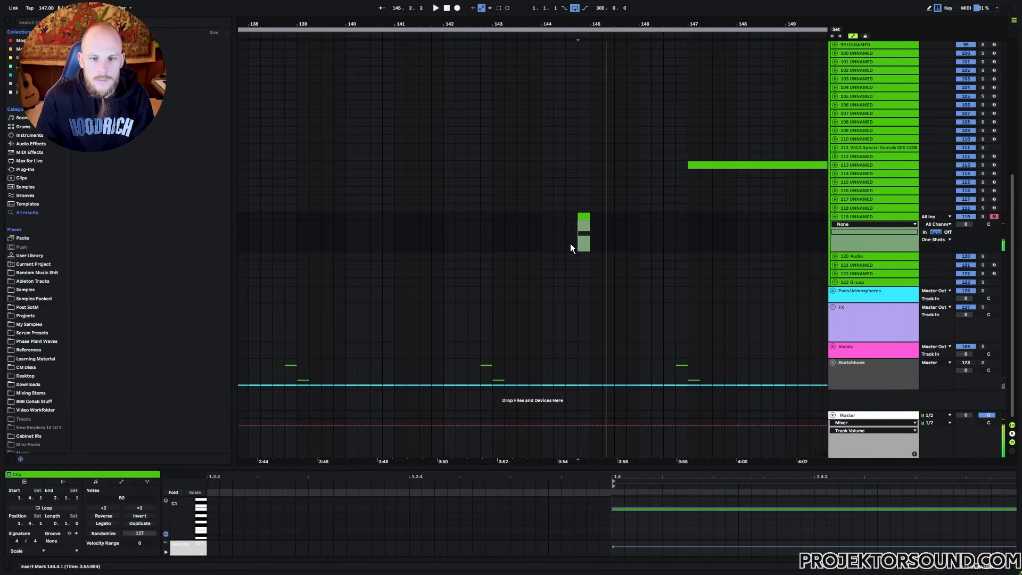
Move the clip on track 119 one beat earlier to 144.3.1 and play it back from 144.1.1
scroll(591, 243, up, 8)
scroll(580, 244, down, 6)
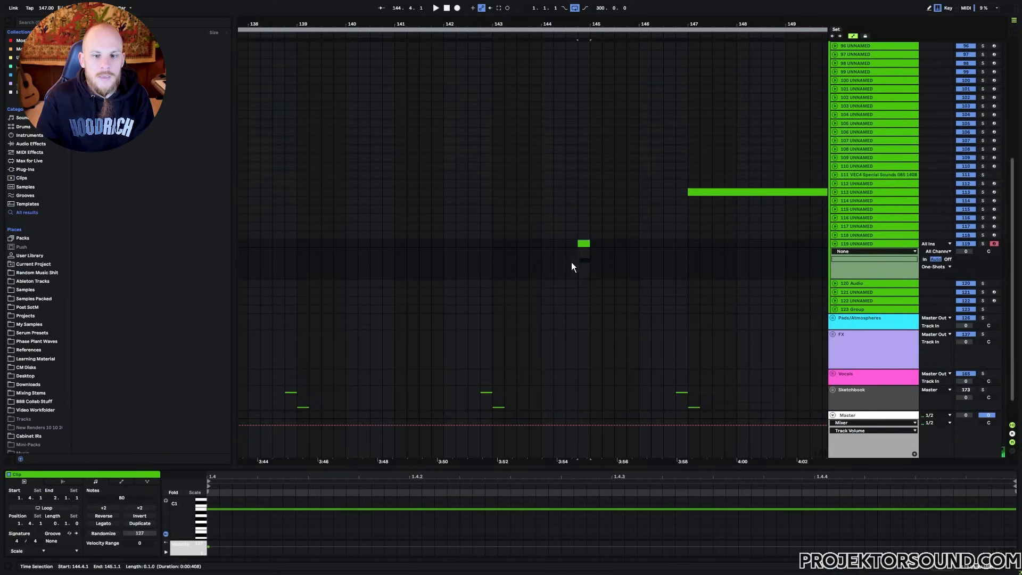
drag(585, 244, 574, 244)
click(567, 262)
scroll(586, 282, up, 6)
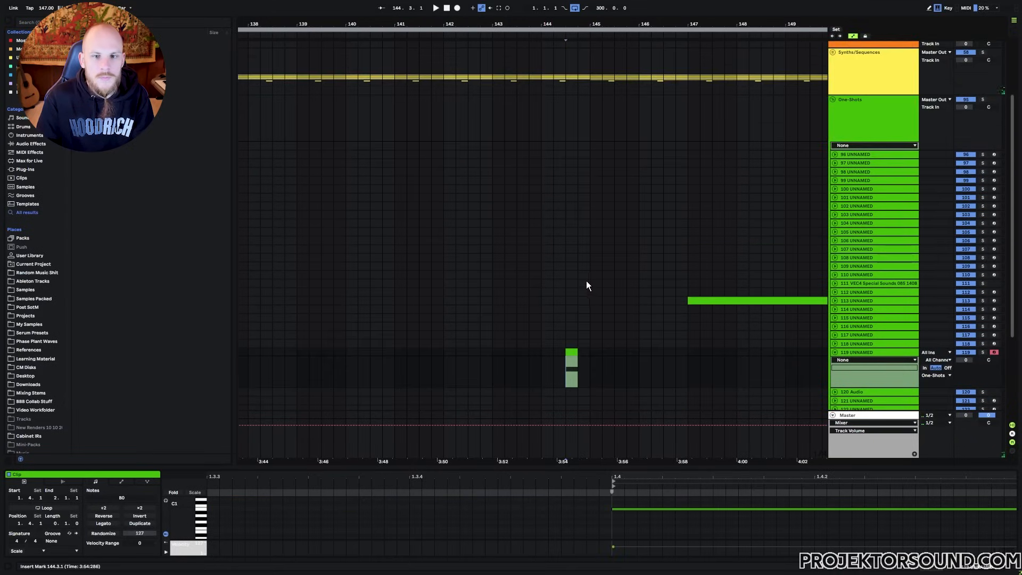
scroll(569, 240, down, 6)
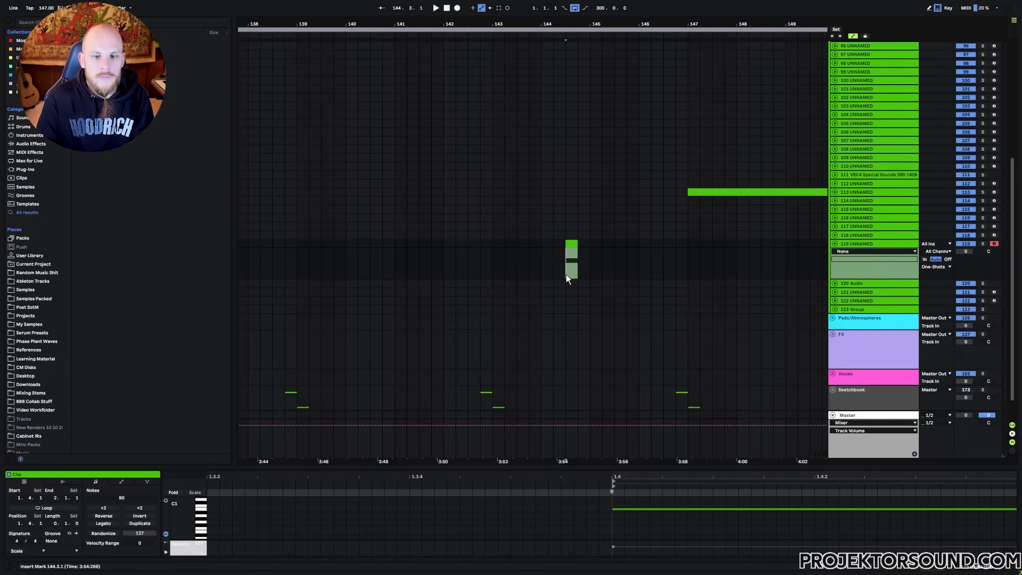
click(541, 244)
key(space)
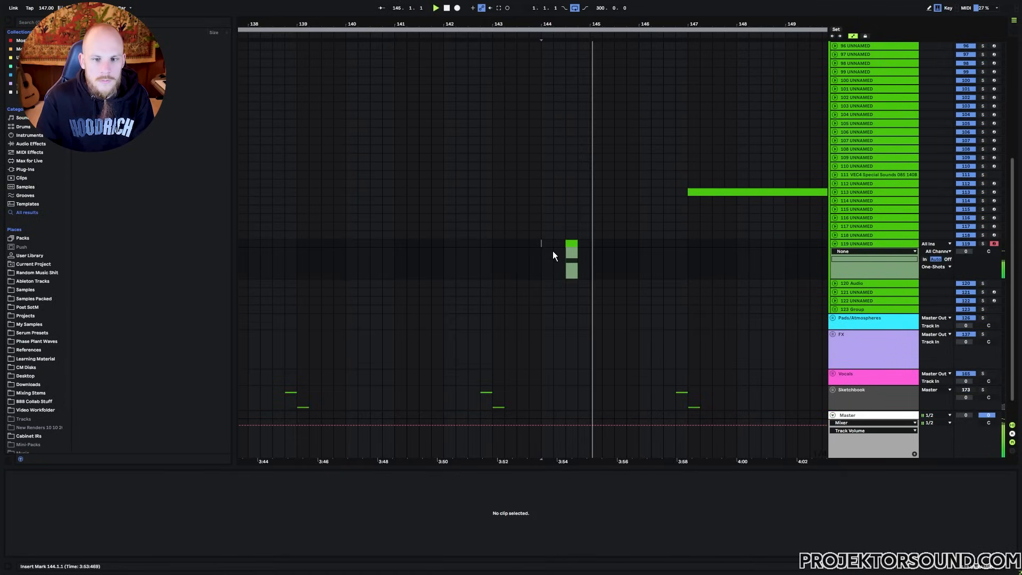
Show the devices of track 119 and view the Serum 2 patch, closing its window again
key(shift+Tab)
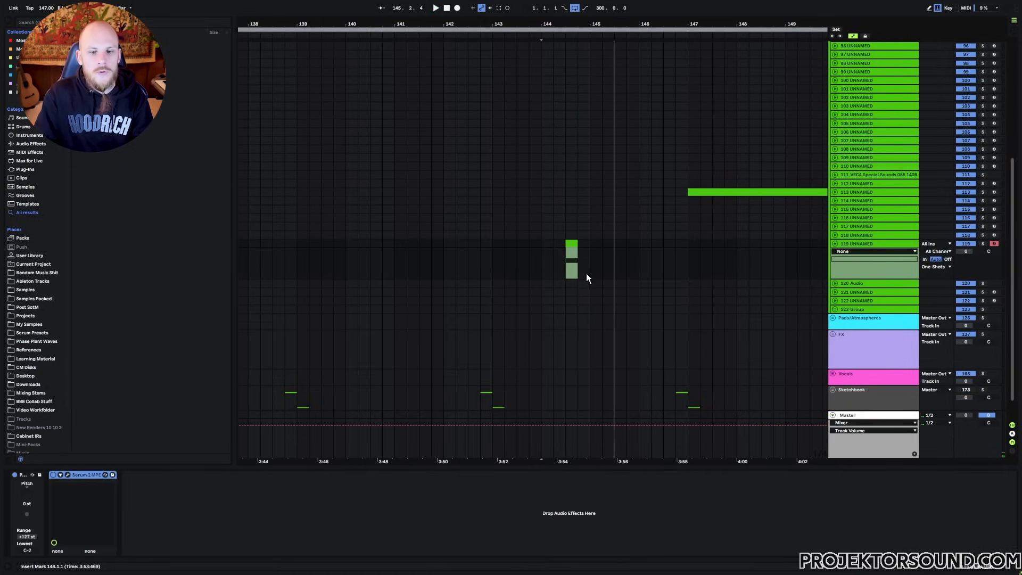
click(67, 474)
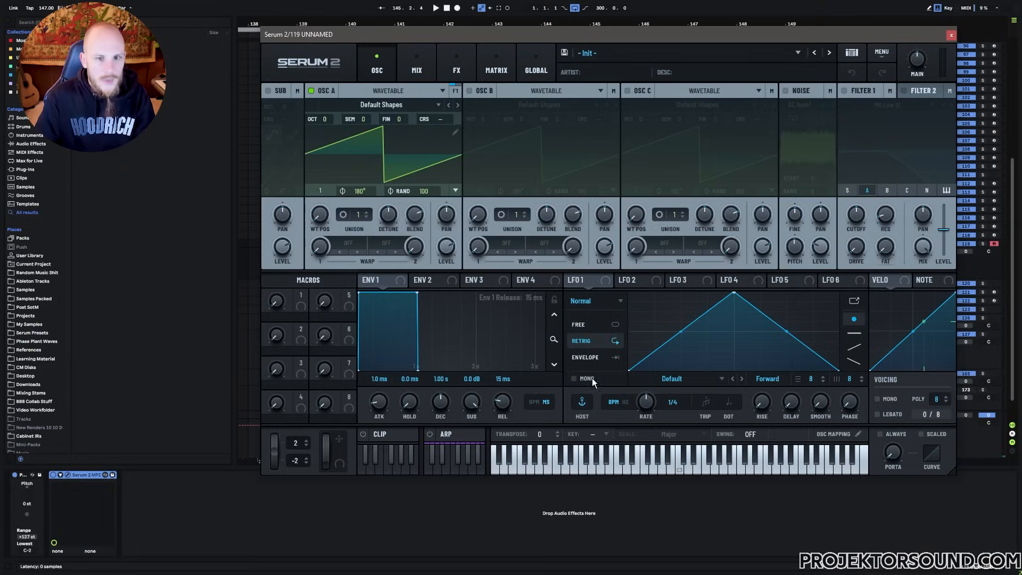
click(952, 36)
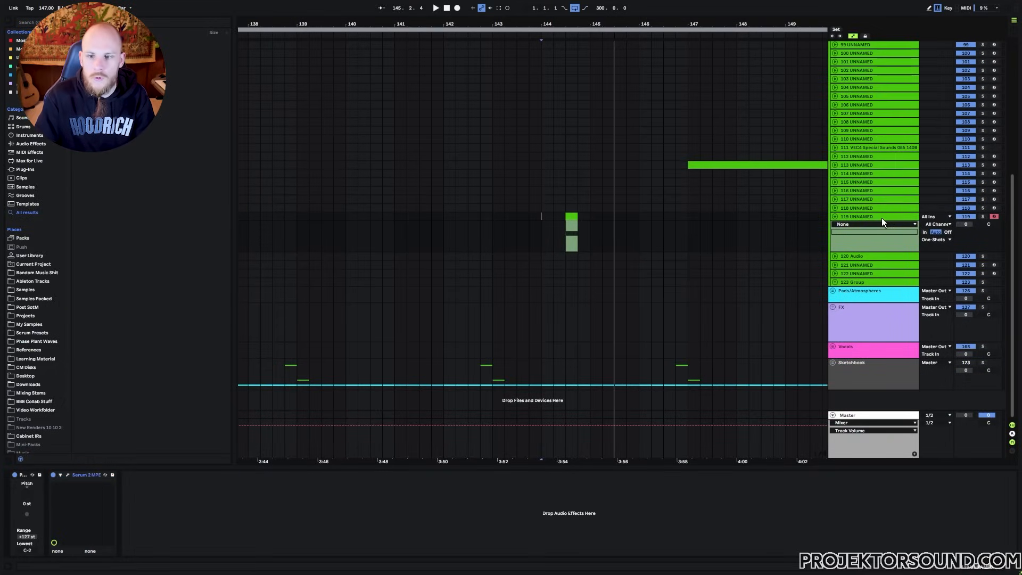
scroll(852, 223, up, 5)
scroll(862, 197, down, 5)
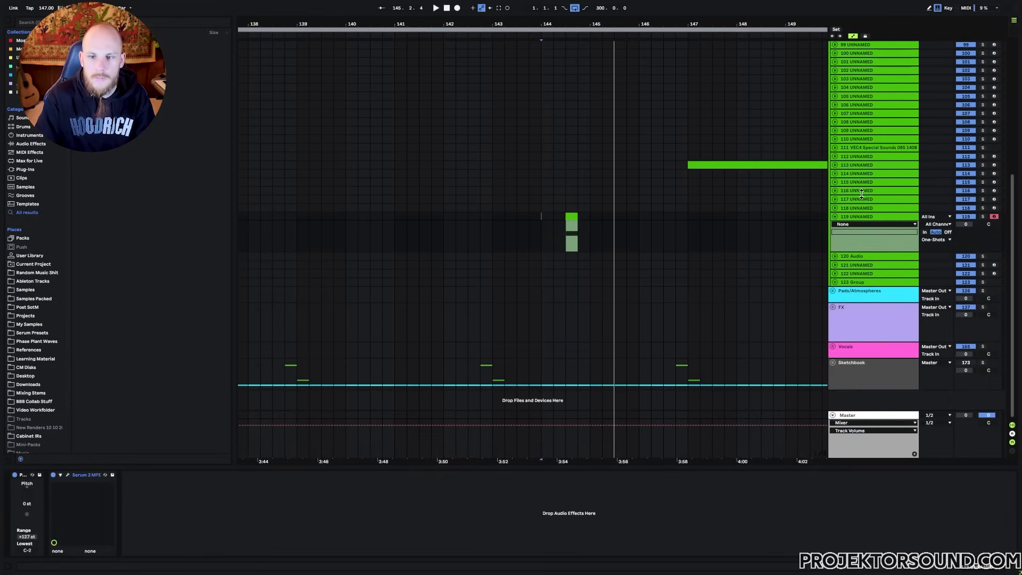
click(831, 355)
click(832, 363)
scroll(745, 343, down, 5)
scroll(852, 296, up, 4)
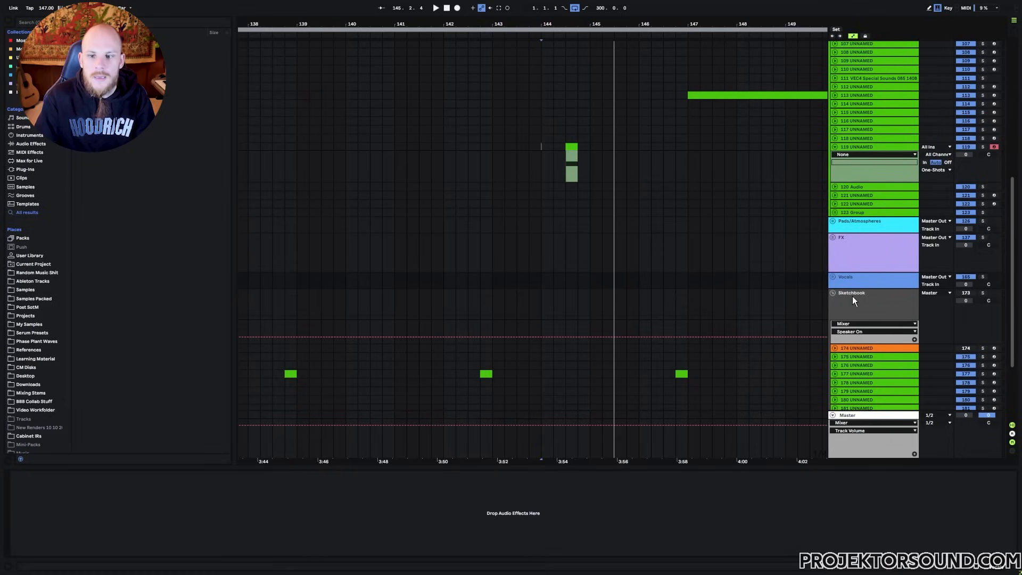
click(832, 290)
Add the Filterverse effect after Serum 2 on track 119 and open its preset browser
click(859, 146)
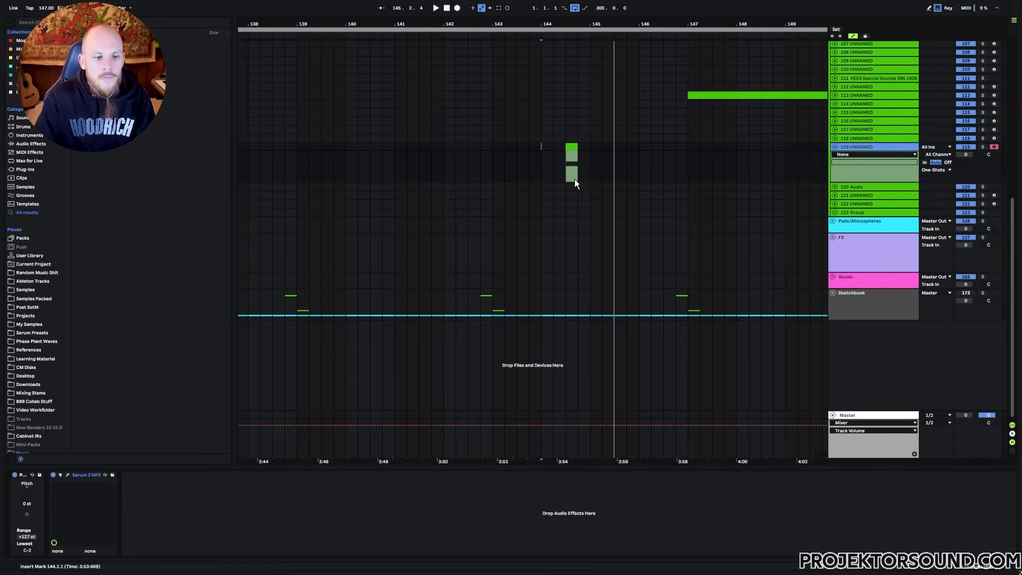
click(360, 519)
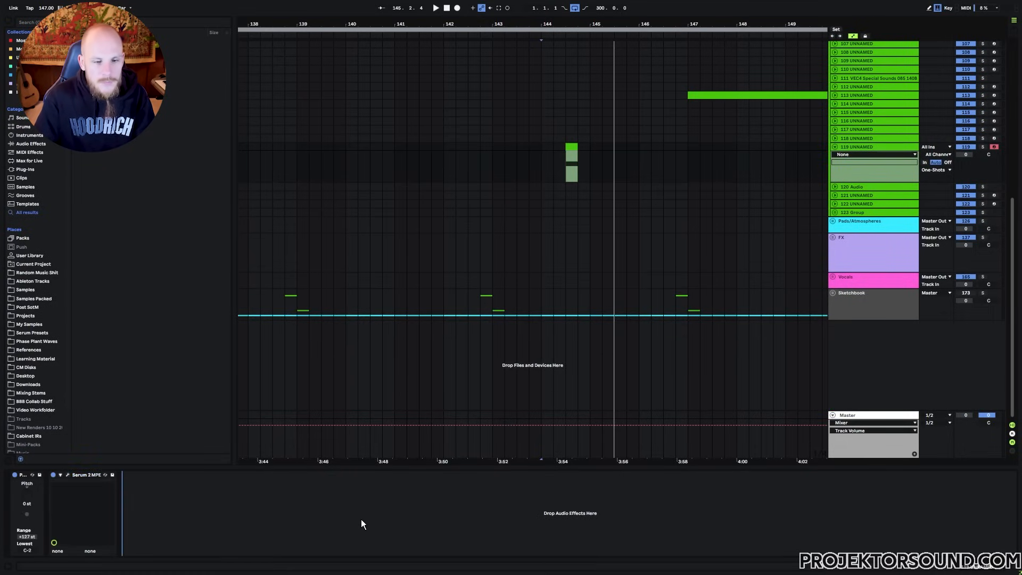
right_click(361, 519)
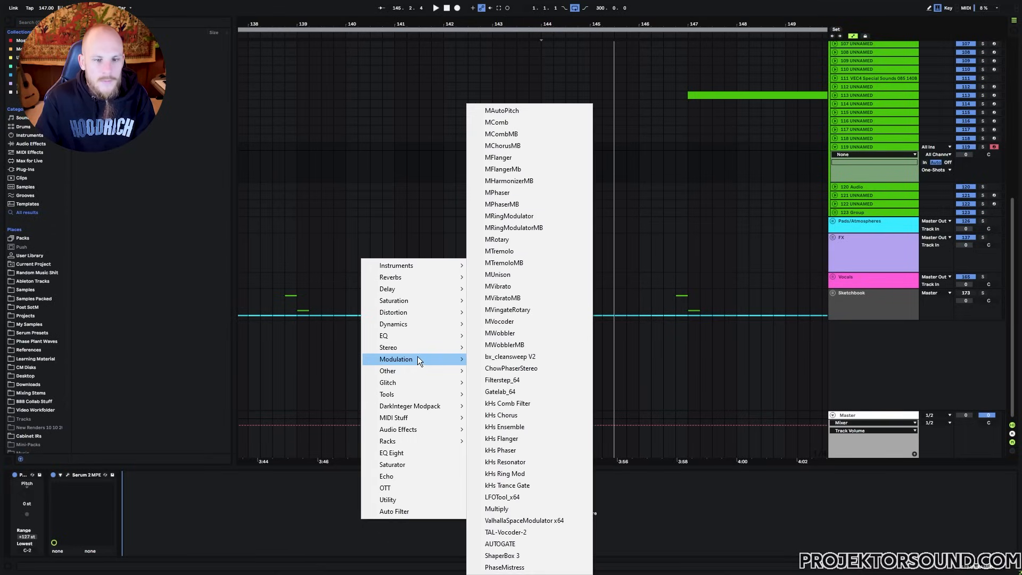
mouse_move(406, 338)
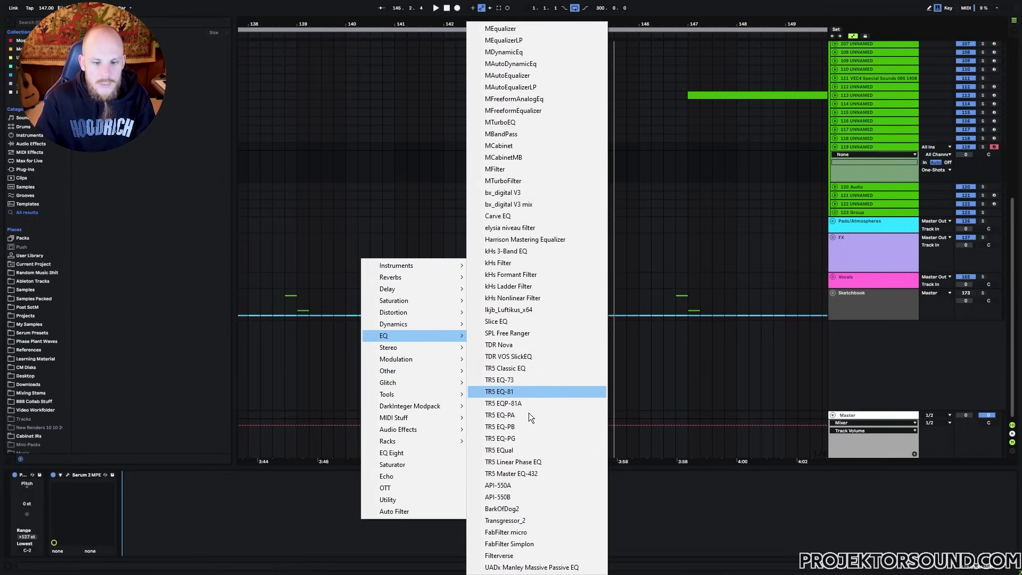
click(496, 556)
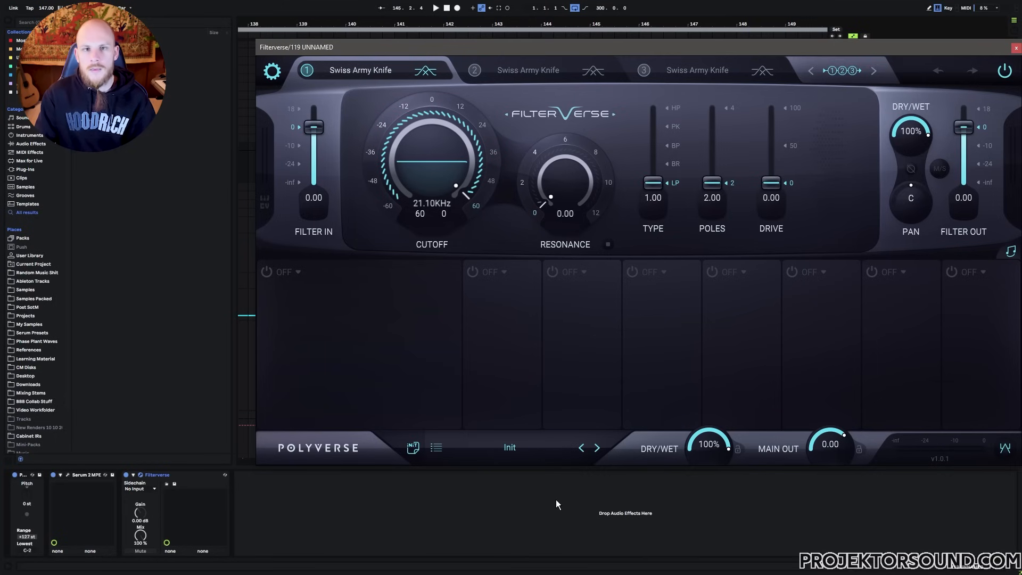
click(515, 449)
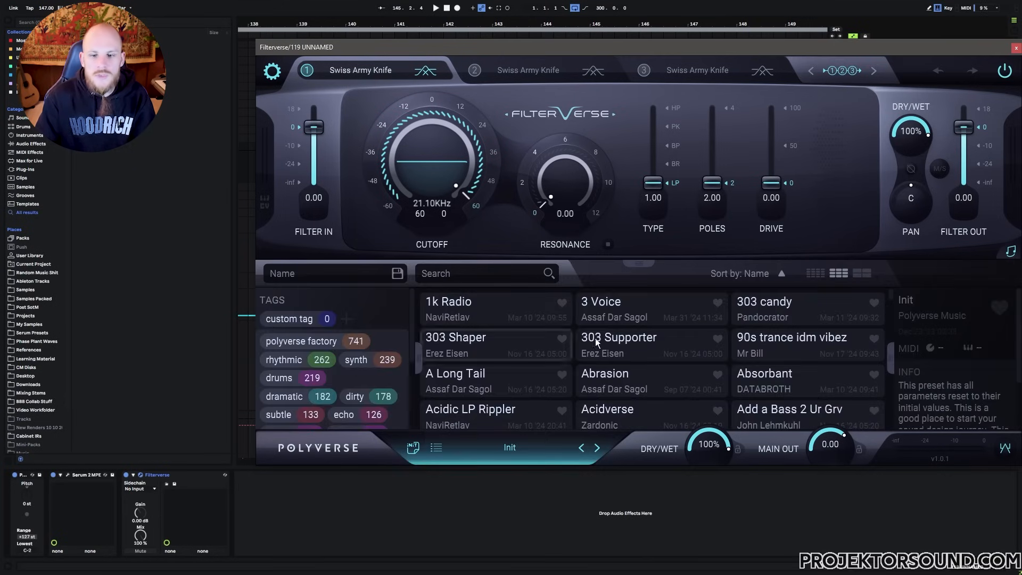
Close the Filterverse preset browser and change filter 1 to the Evil type
click(532, 442)
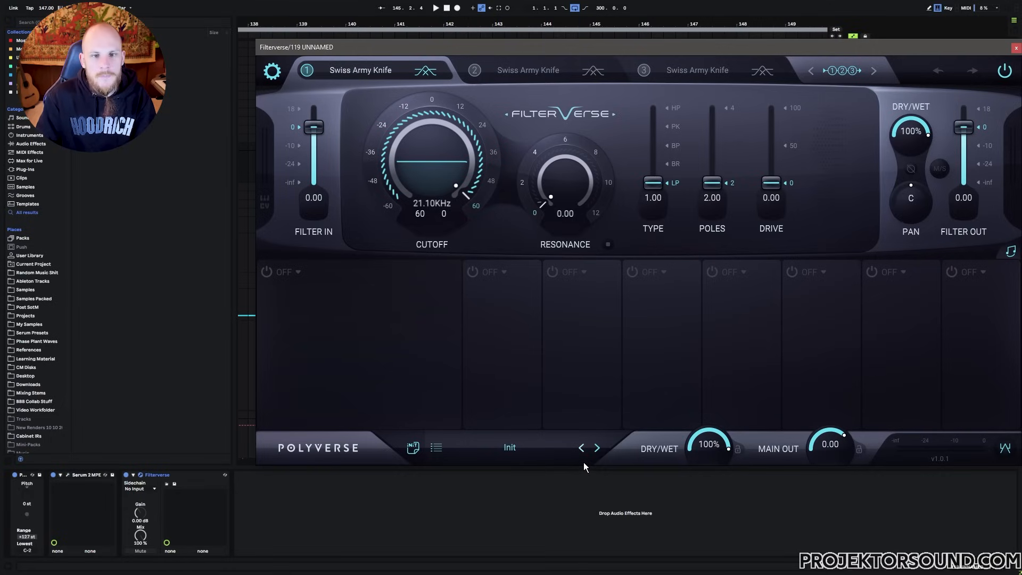
click(368, 70)
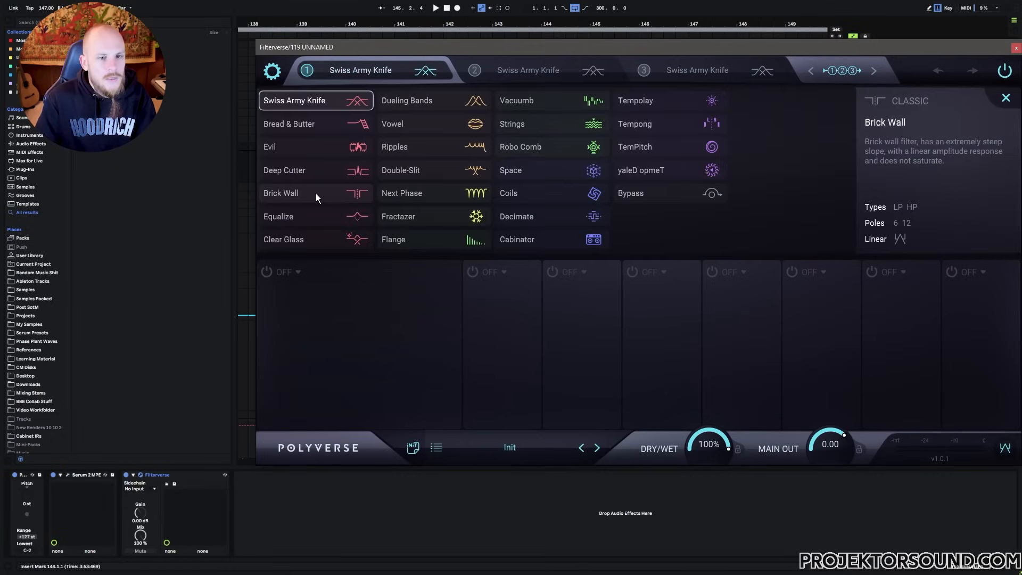
click(282, 148)
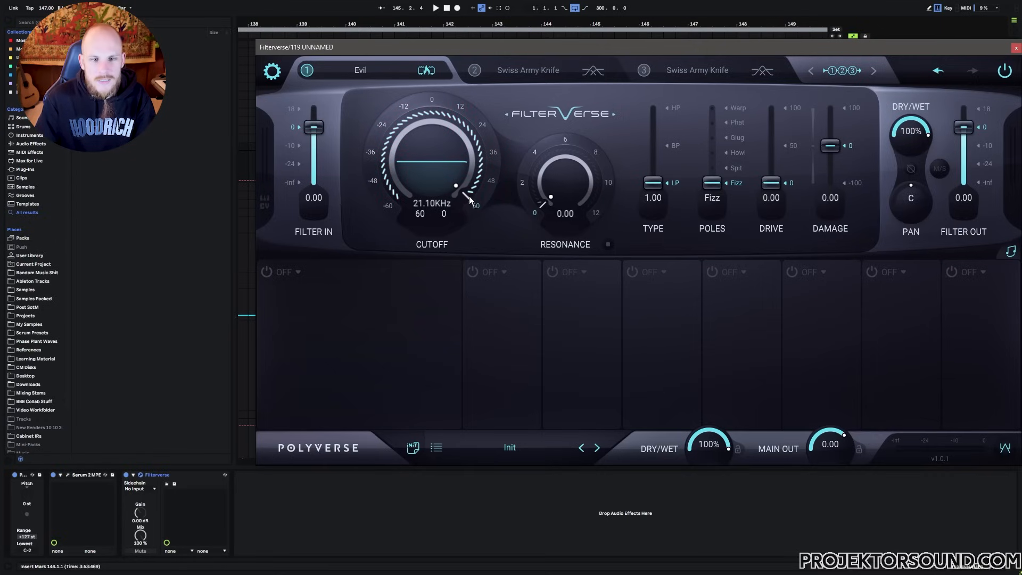
Set the Evil filter to type 1.99, Howl poles, drive 19.0, damage 41.9 and a cutoff of about 395 Hz
drag(465, 196, 484, 161)
drag(653, 193, 660, 140)
drag(711, 183, 716, 159)
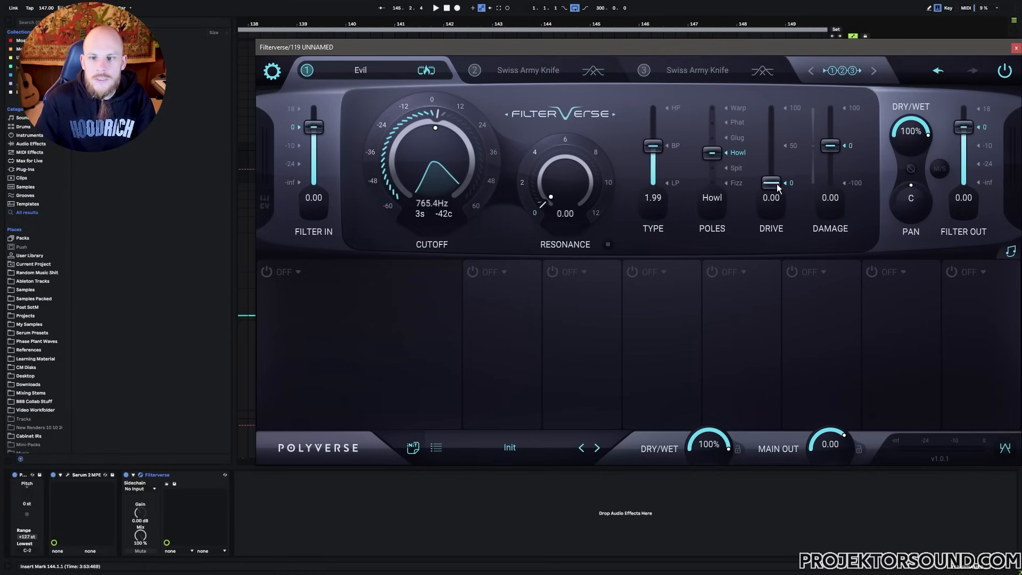
mouse_move(771, 183)
mouse_down()
mouse_move(772, 140)
mouse_move(771, 168)
mouse_up()
drag(831, 150, 831, 131)
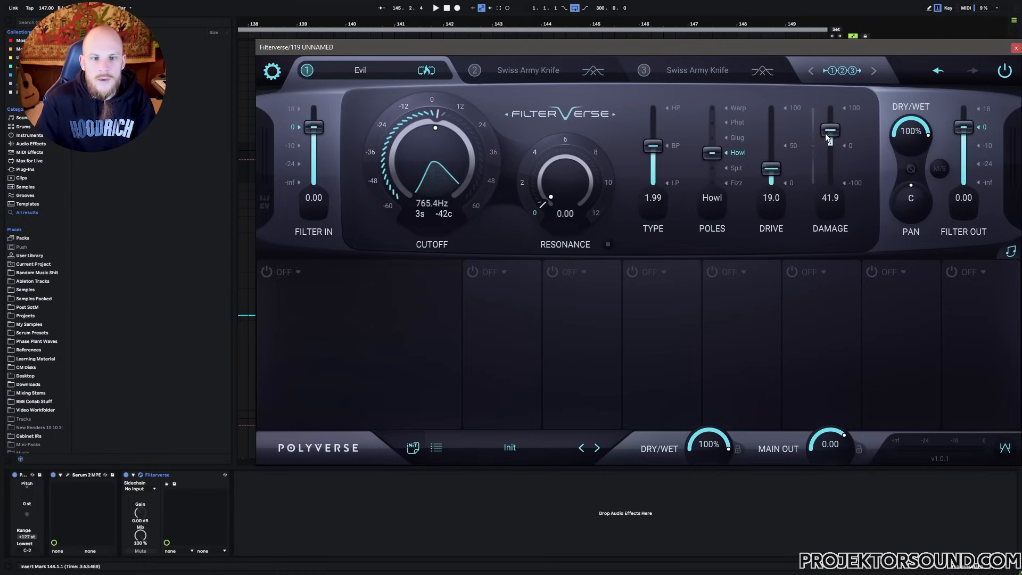
drag(436, 120, 420, 137)
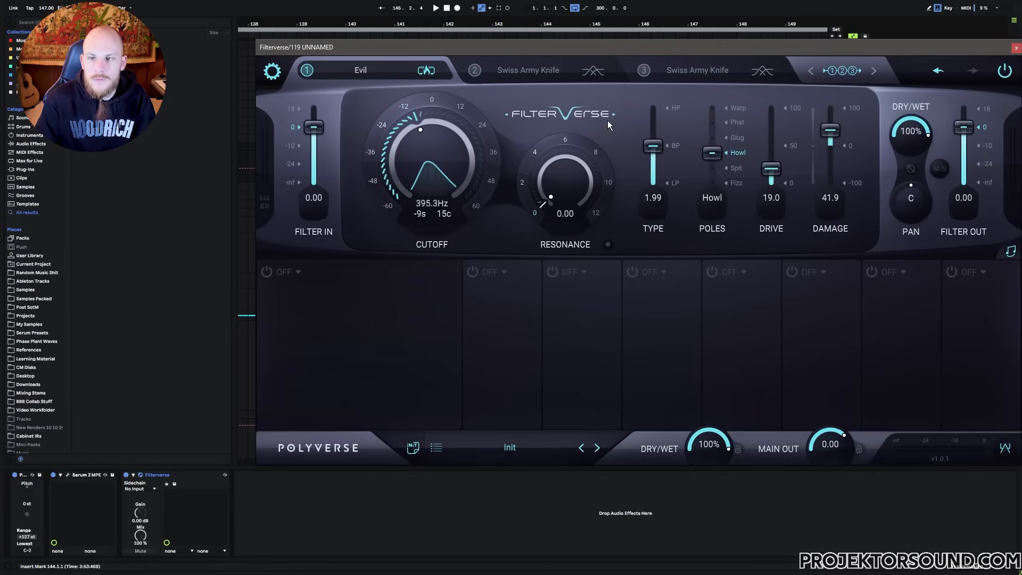
Automate F1 Cutoff on track 119 to rise across the clip at 144.3.1, and solo the track during playback
click(1015, 47)
drag(571, 168, 566, 158)
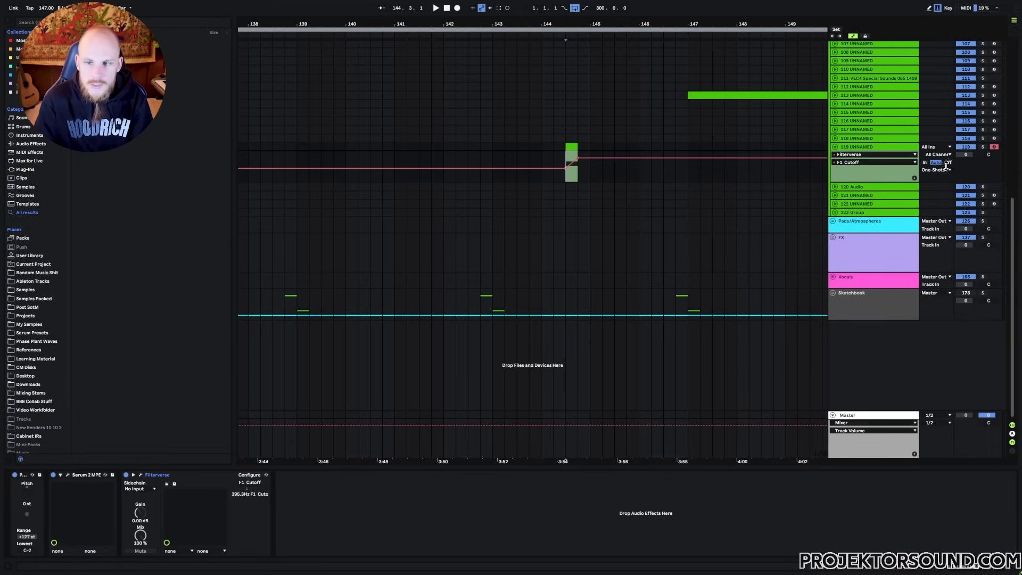
key(space)
click(982, 146)
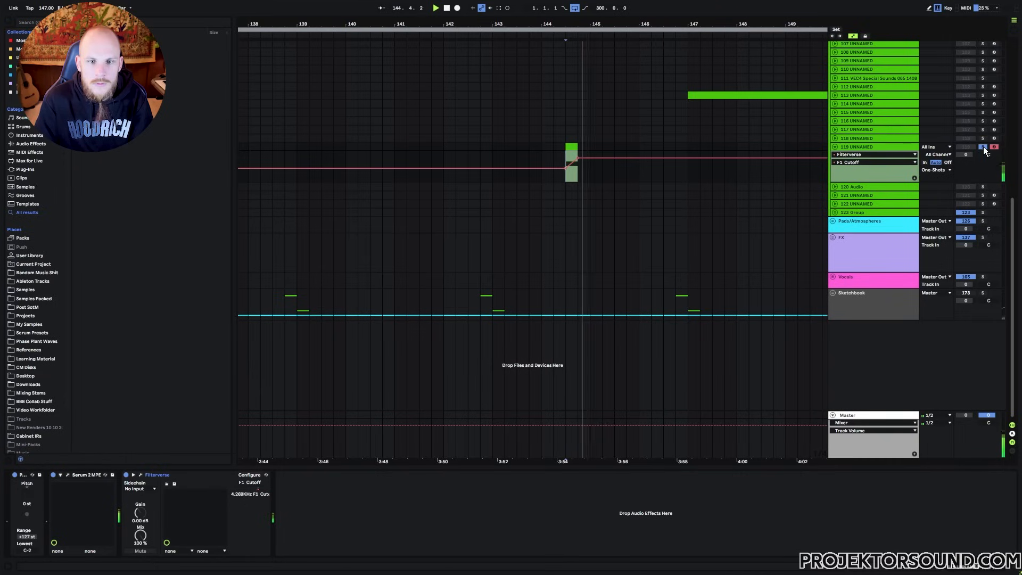
Widen the F1 Cutoff rise to run from about 261 Hz to 9.767 kHz and play it from 144.2.1
drag(578, 158, 566, 170)
key(space)
key(space)
click(552, 159)
key(space)
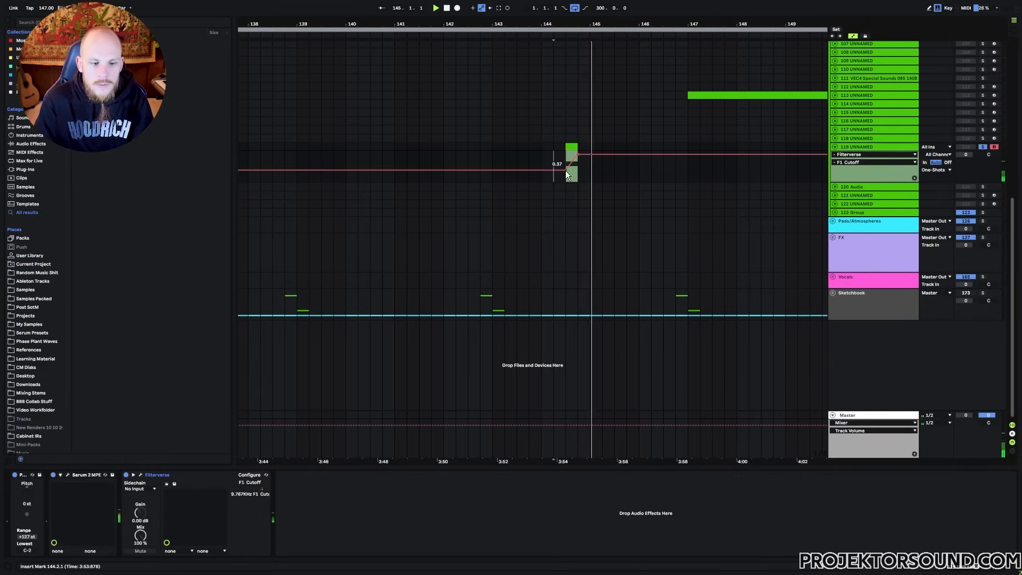
key(space)
Reopen Filterverse, raise the Evil filter's output level to 18.0, move the window aside and play the clip
click(140, 475)
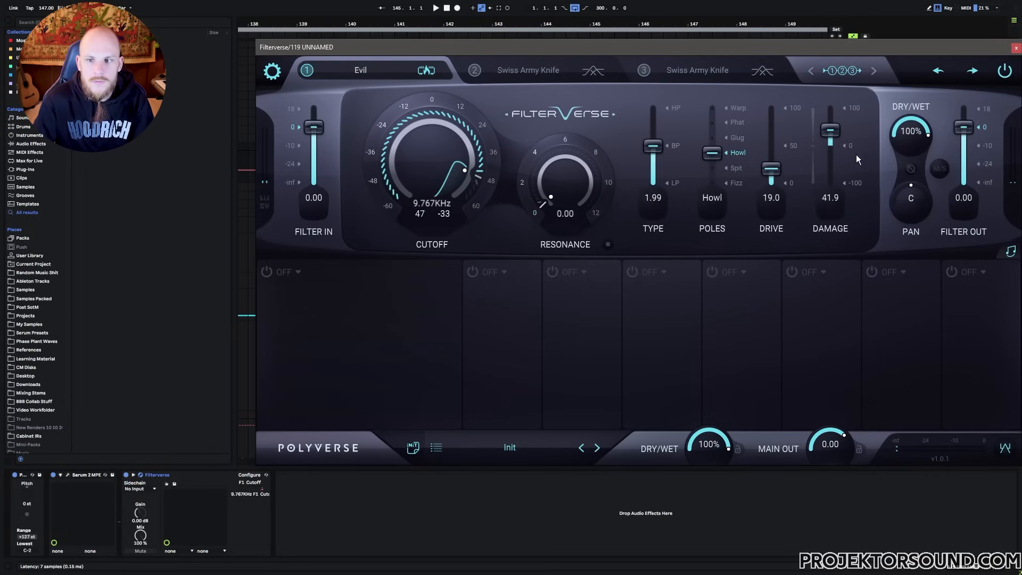
drag(962, 127, 970, 77)
drag(659, 48, 478, 71)
key(space)
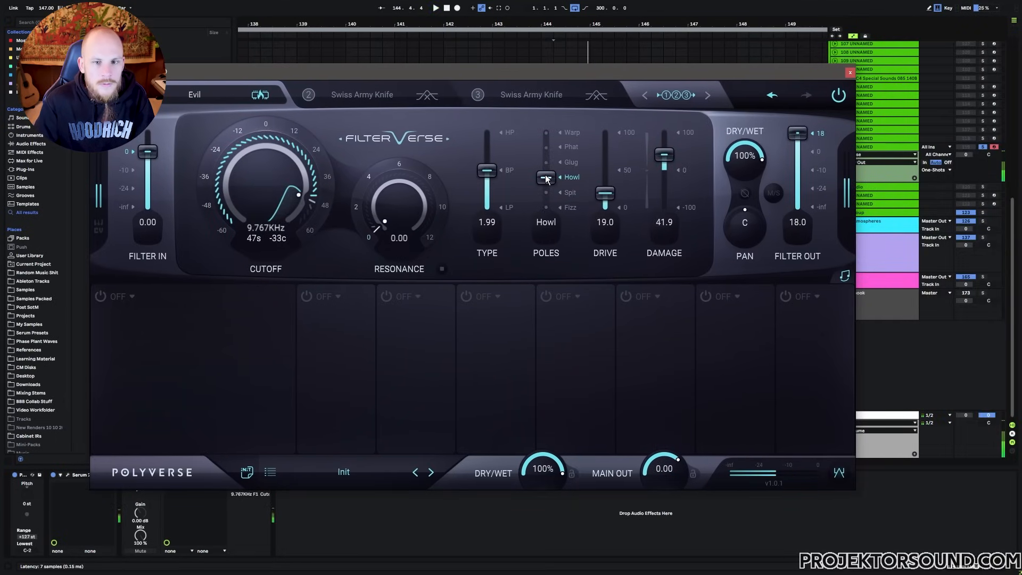
Try the Phat poles mode on the Evil filter while playing back the clip
drag(545, 177, 547, 155)
key(space)
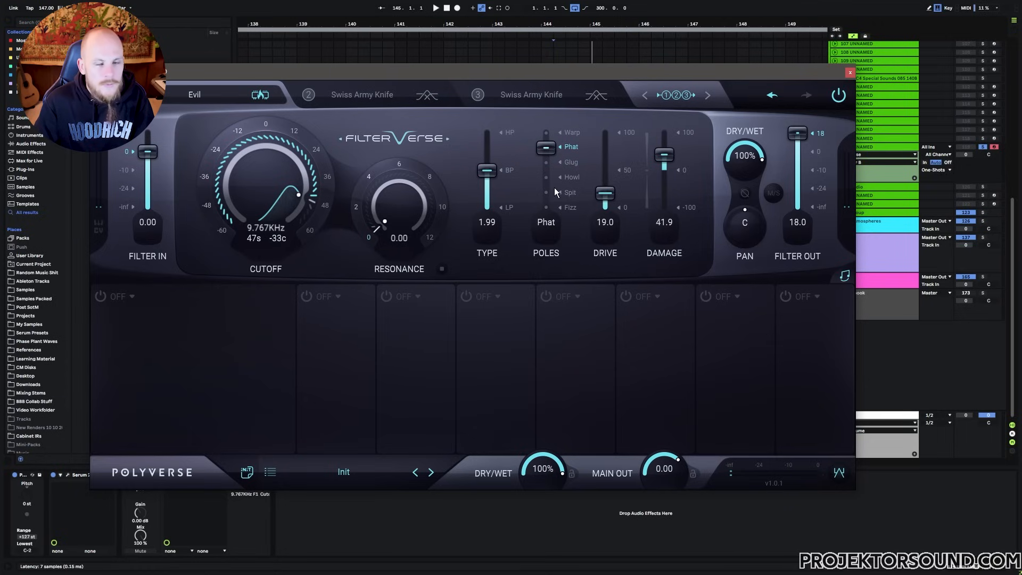
key(space)
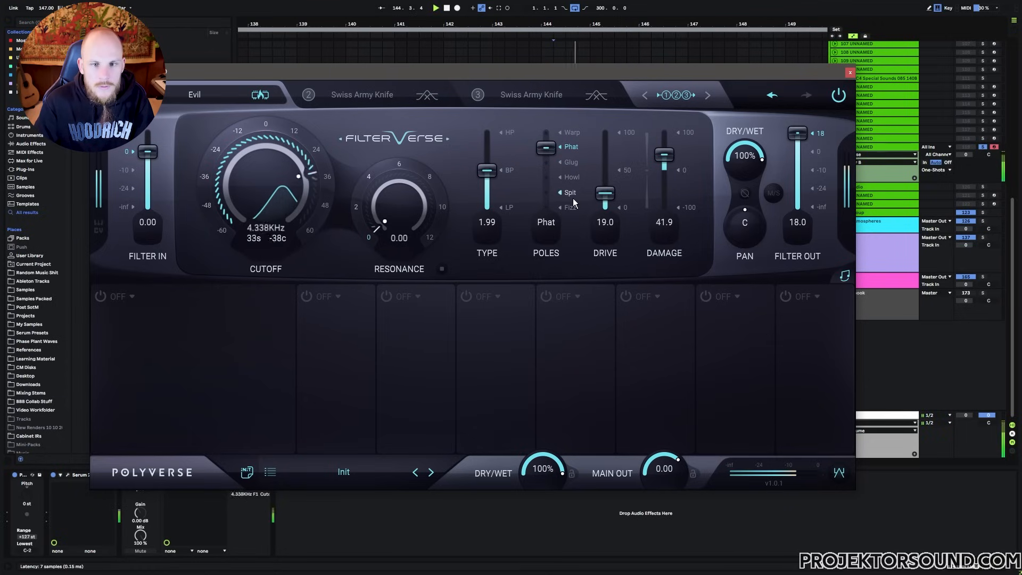
key(space)
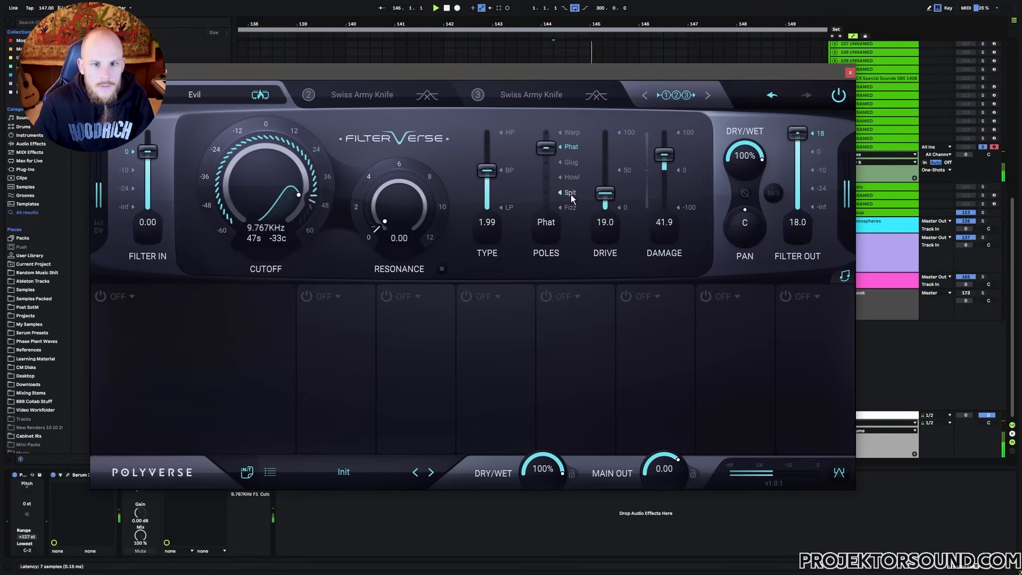
Set the Evil filter's poles mode to Glug and play back the clip
drag(547, 151, 551, 168)
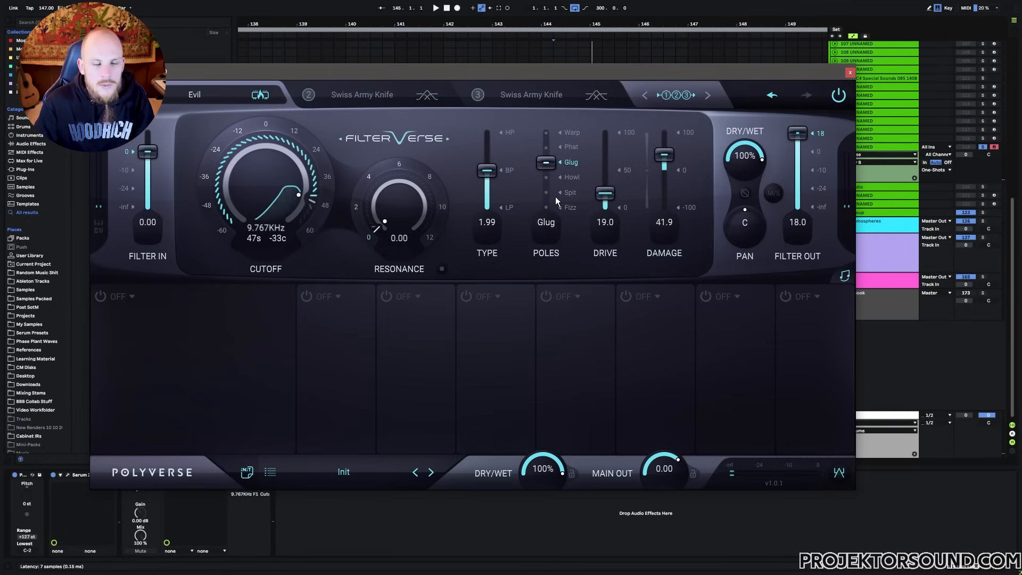
key(space)
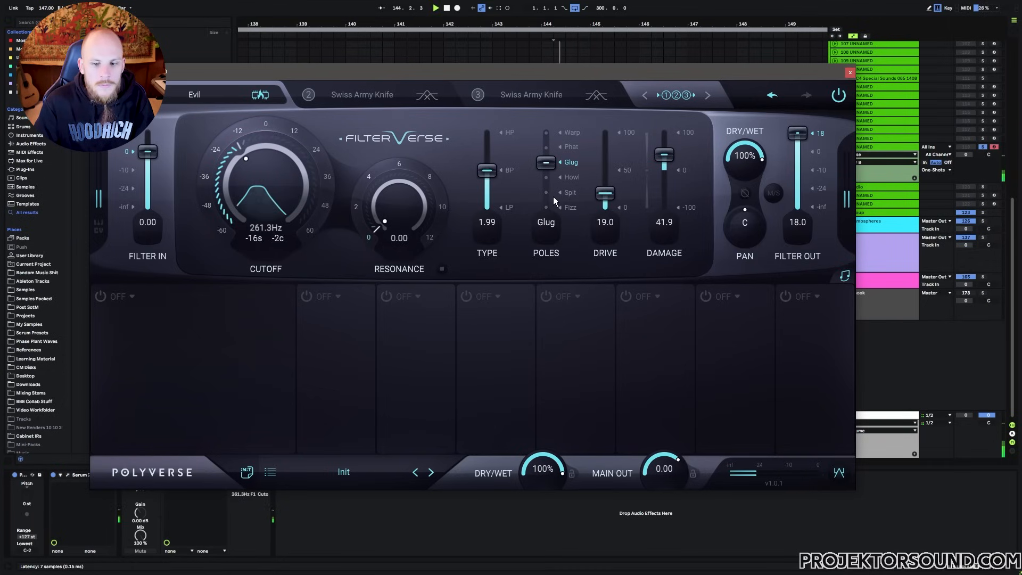
key(space)
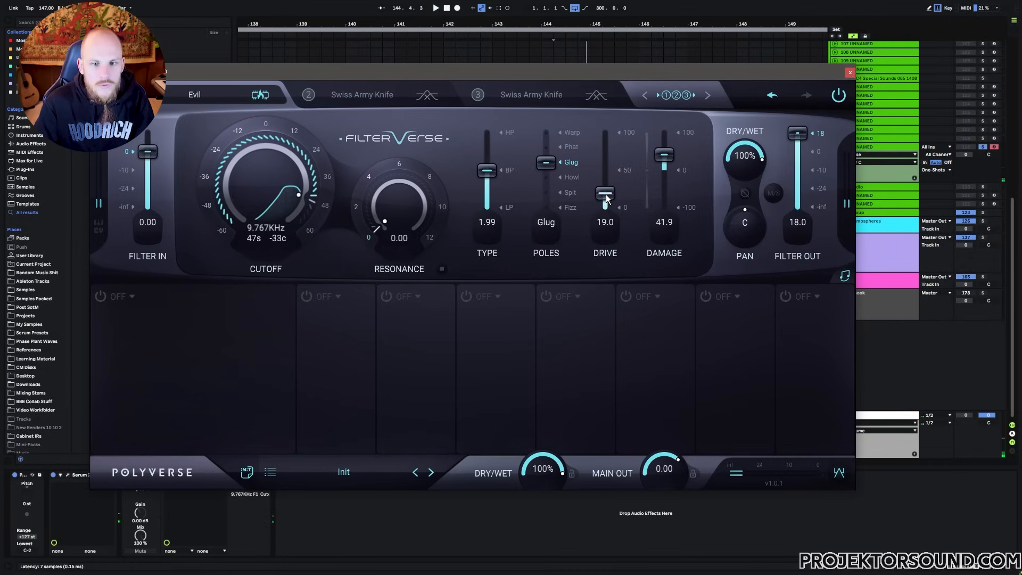
Set the Evil filter's drive to 66.6, damage to -100 and resonance to about 10.4, listening during playback
drag(607, 198, 659, 197)
key(space)
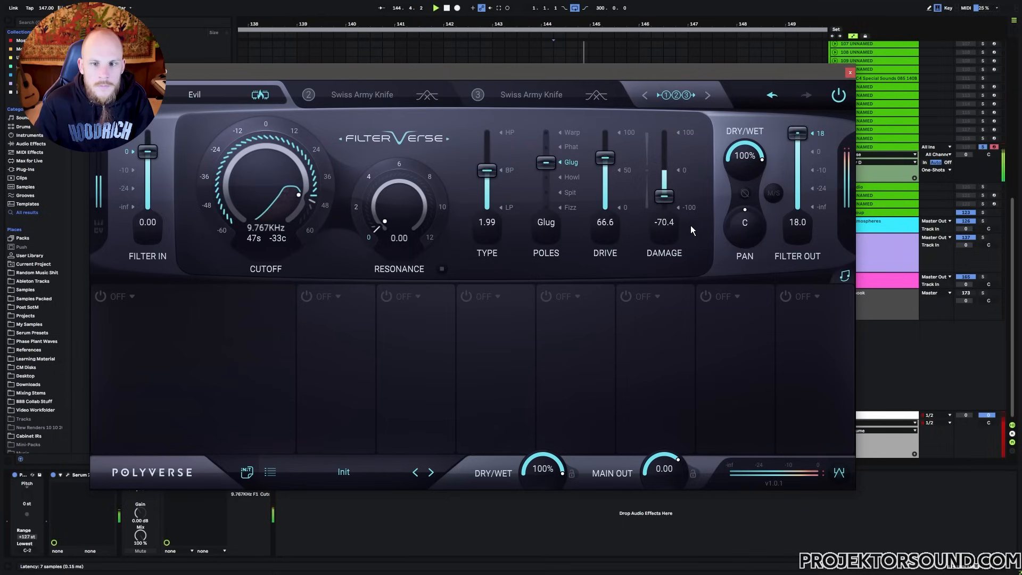
drag(663, 234, 672, 334)
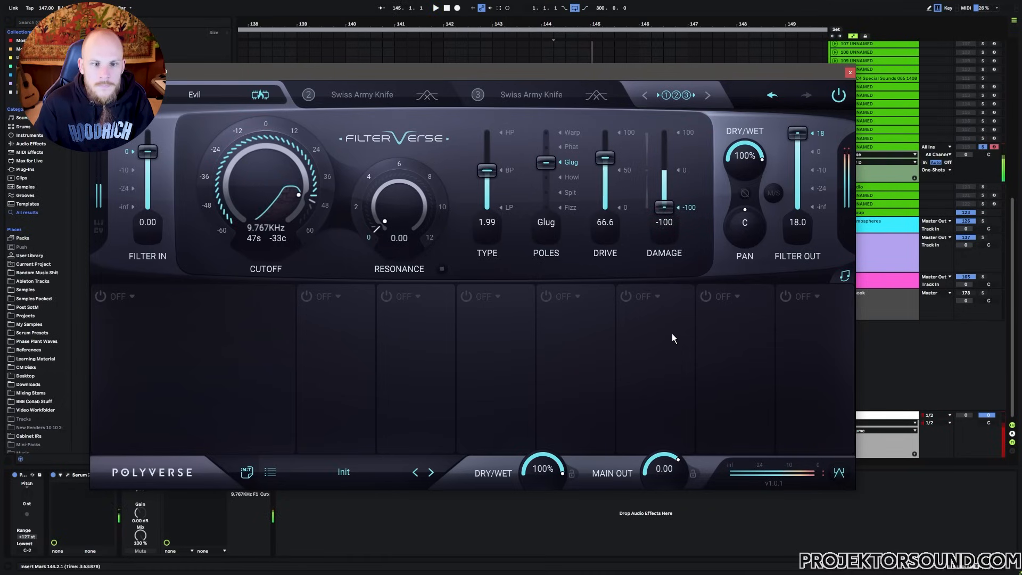
drag(408, 221, 409, 191)
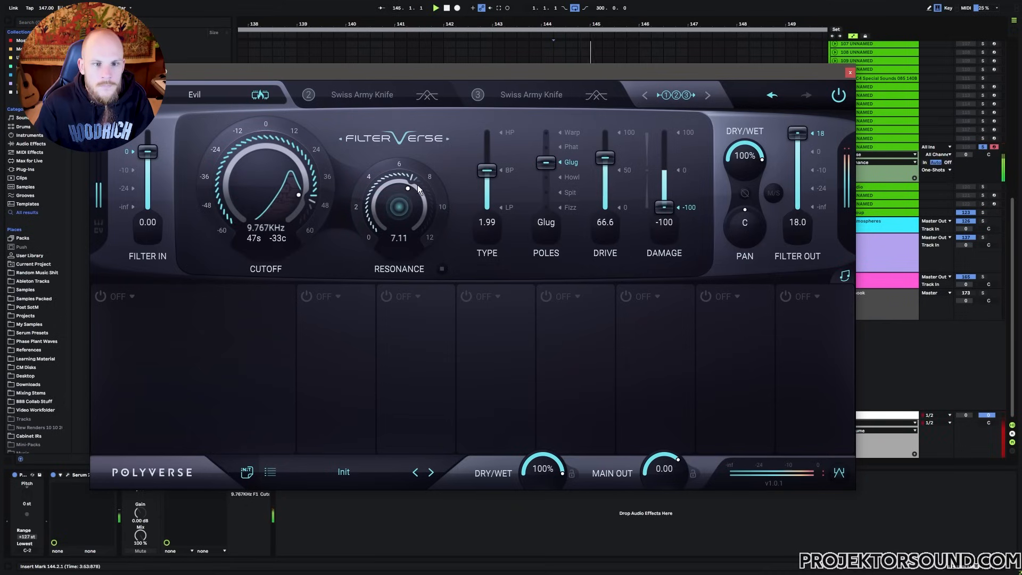
drag(417, 184, 431, 220)
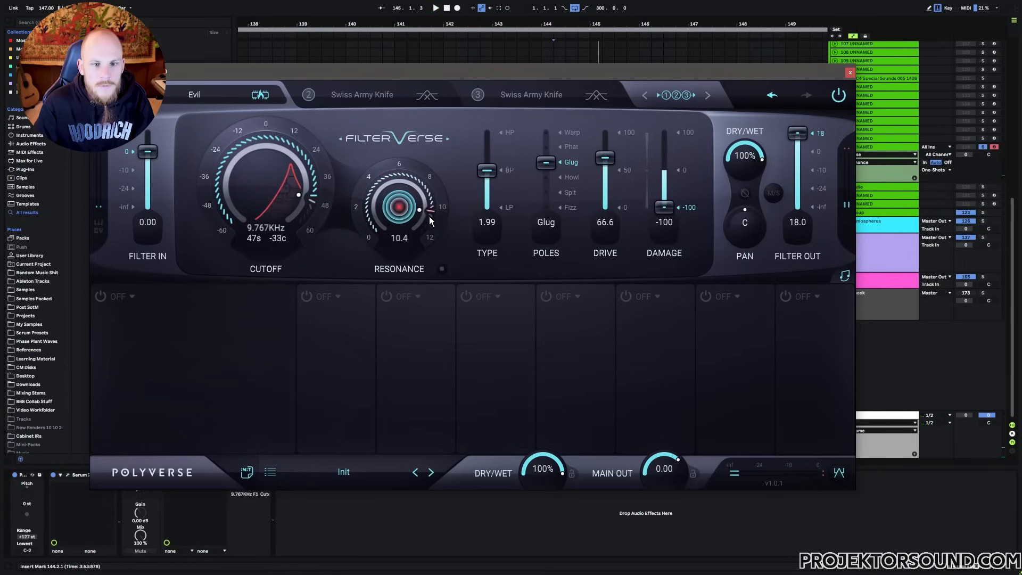
Automate F1 Resonance to fall from about 10.6 to 5.78 across the clip on track 119 and play it from 144.3.1
click(850, 72)
click(566, 155)
drag(578, 155, 578, 167)
click(565, 173)
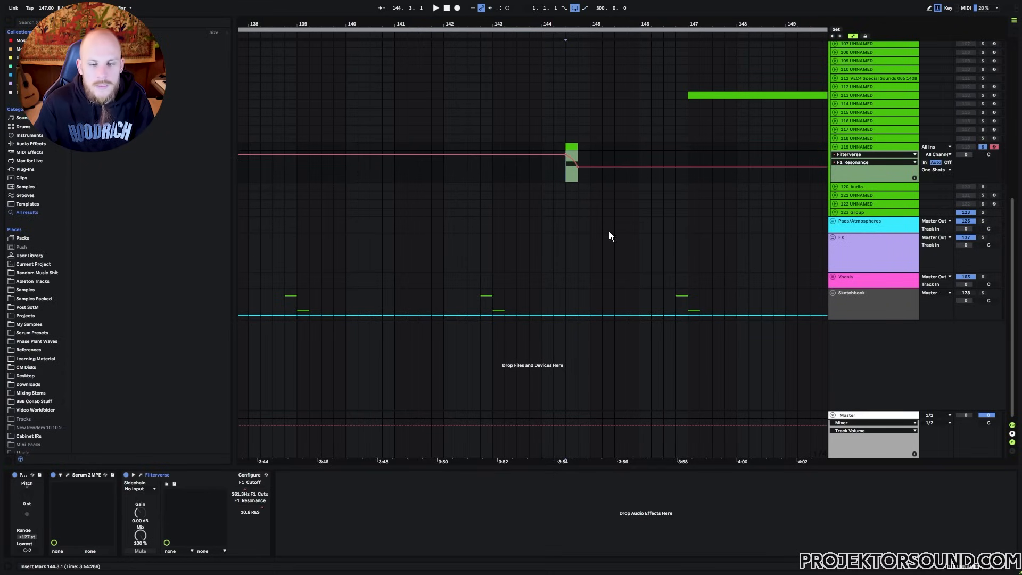
key(space)
key(space)
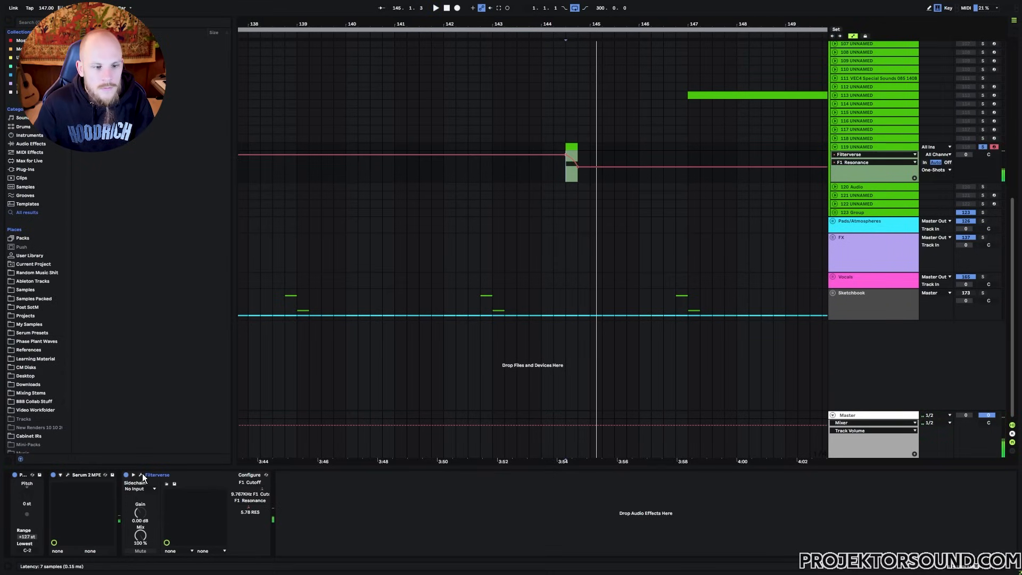
Reopen Filterverse, play back the clip and change filter 2 to the Fractazer type
click(140, 475)
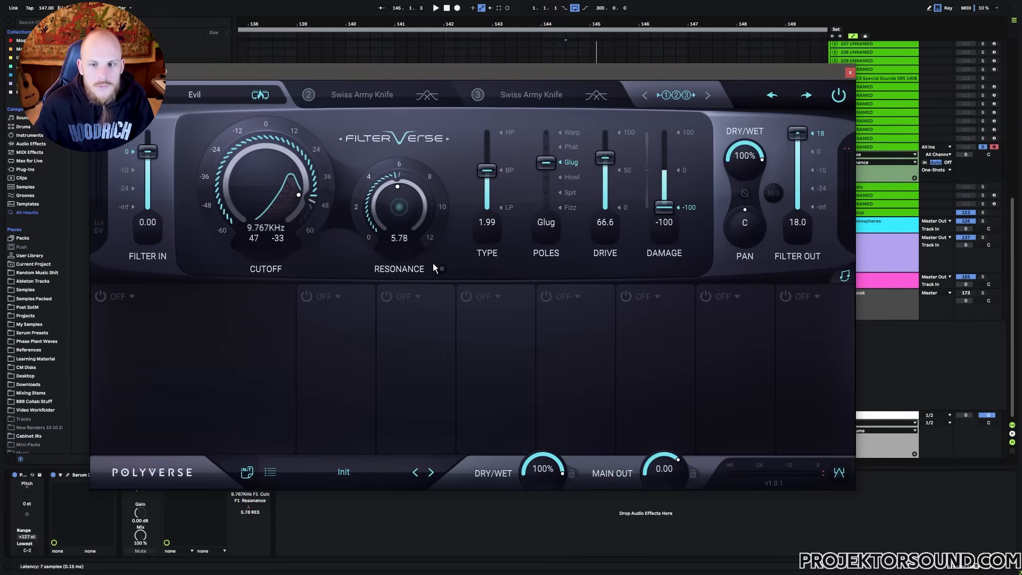
key(space)
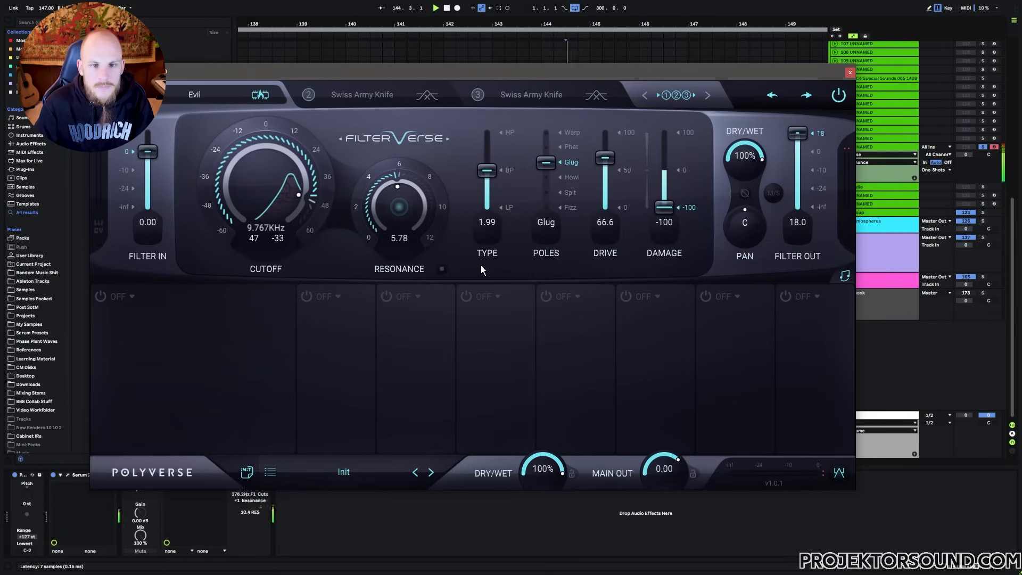
click(371, 100)
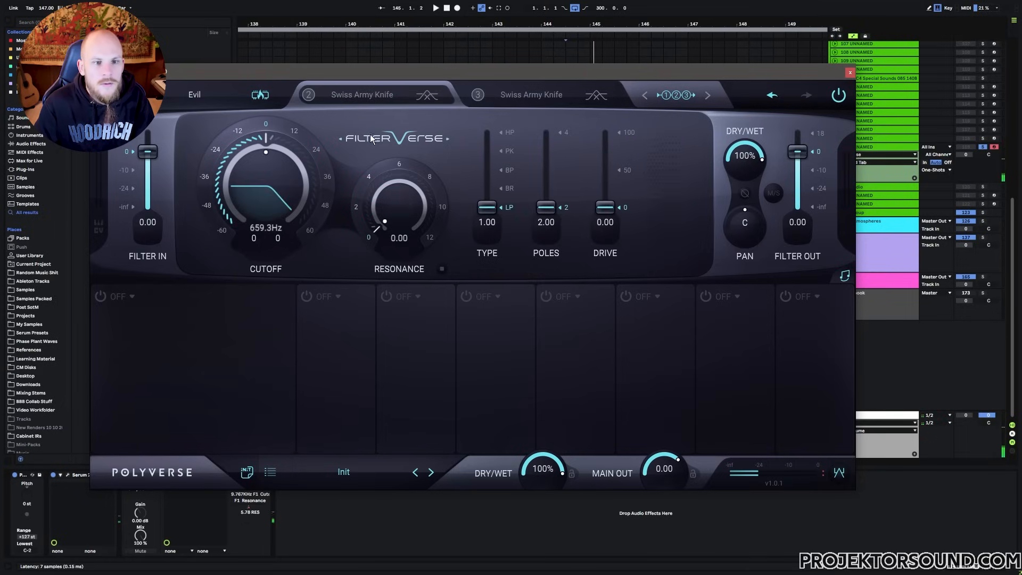
click(356, 96)
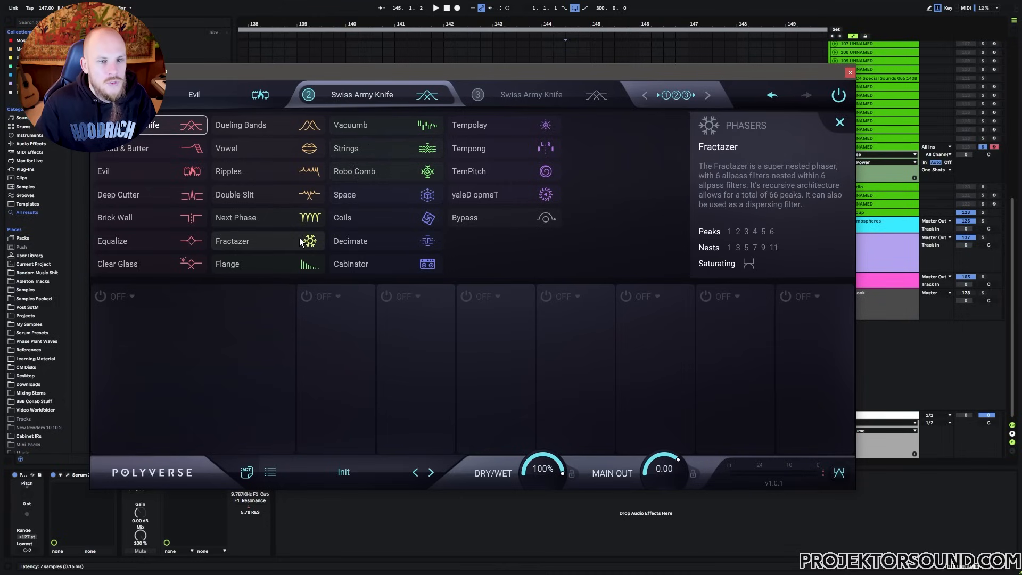
click(274, 242)
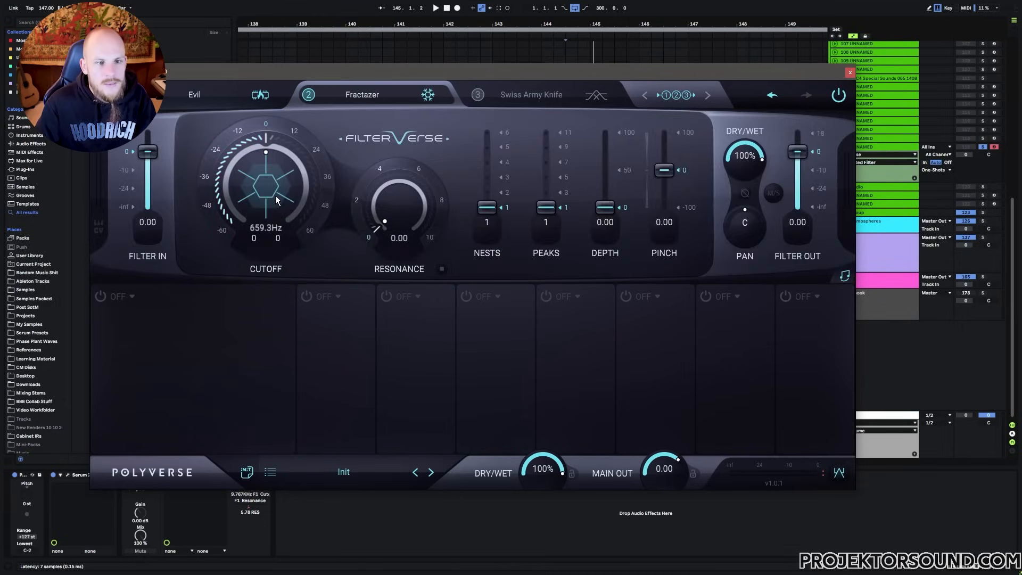
Set the Fractazer's resonance to 4.83, peaks to 7, nests to 5, depth to 64.7 and pinch to -28.5 during playback
key(space)
drag(384, 223, 397, 178)
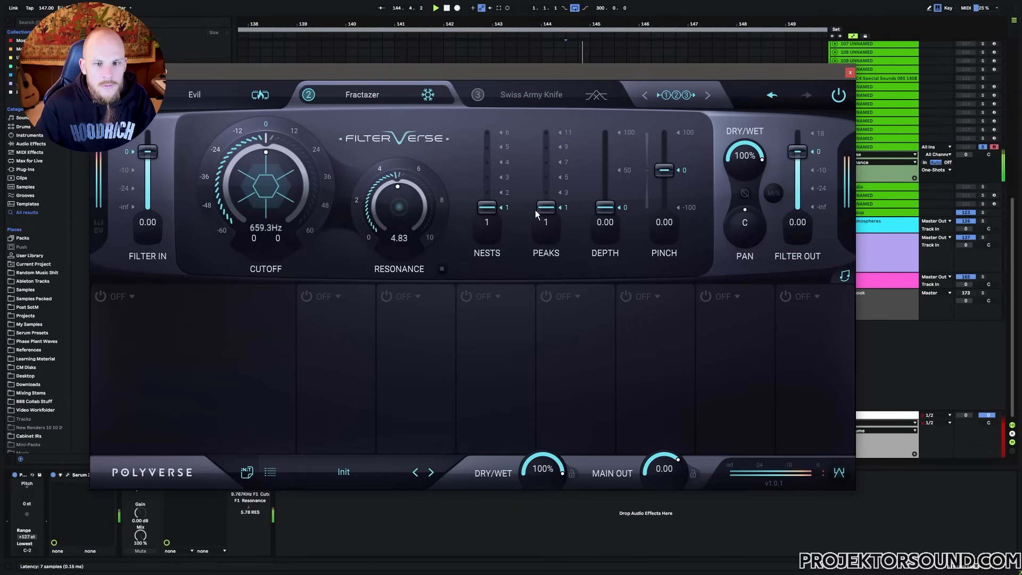
drag(535, 210, 540, 169)
drag(503, 203, 500, 148)
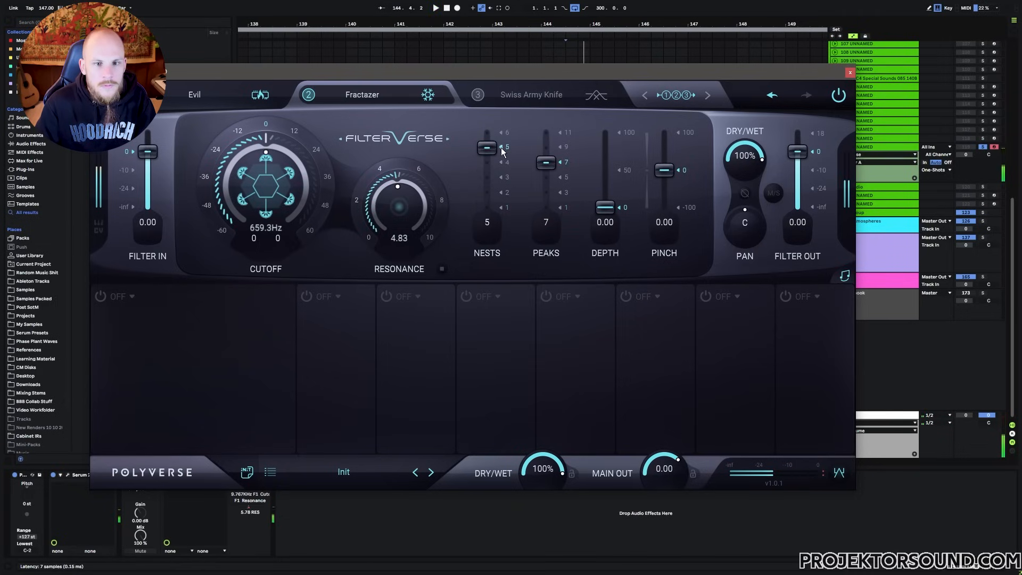
drag(605, 206, 668, 190)
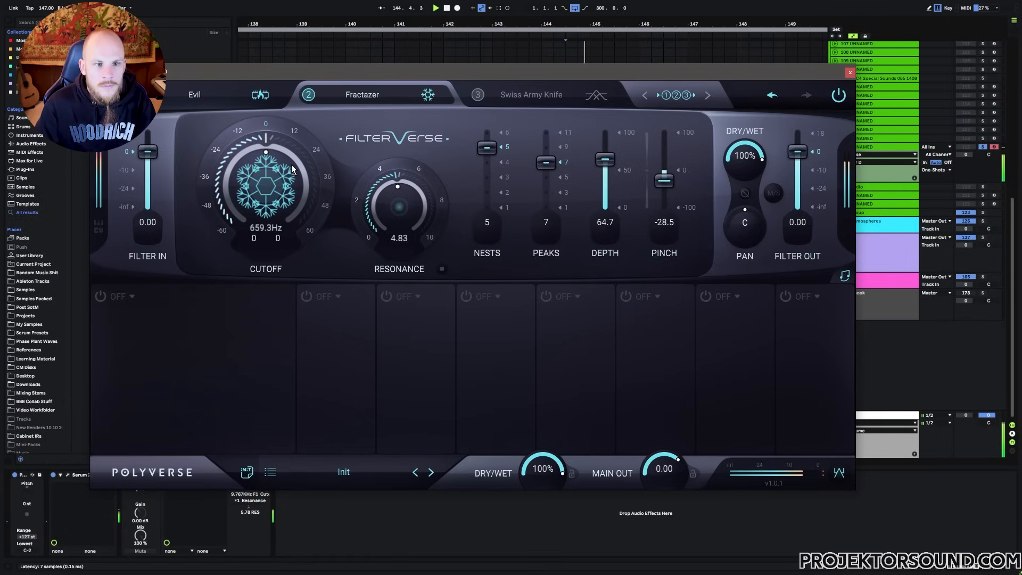
Set the Fractazer's resonance to 8.38 and its cutoff to about 3.4 kHz, playing back the clip
drag(292, 170, 346, 168)
drag(398, 186, 440, 212)
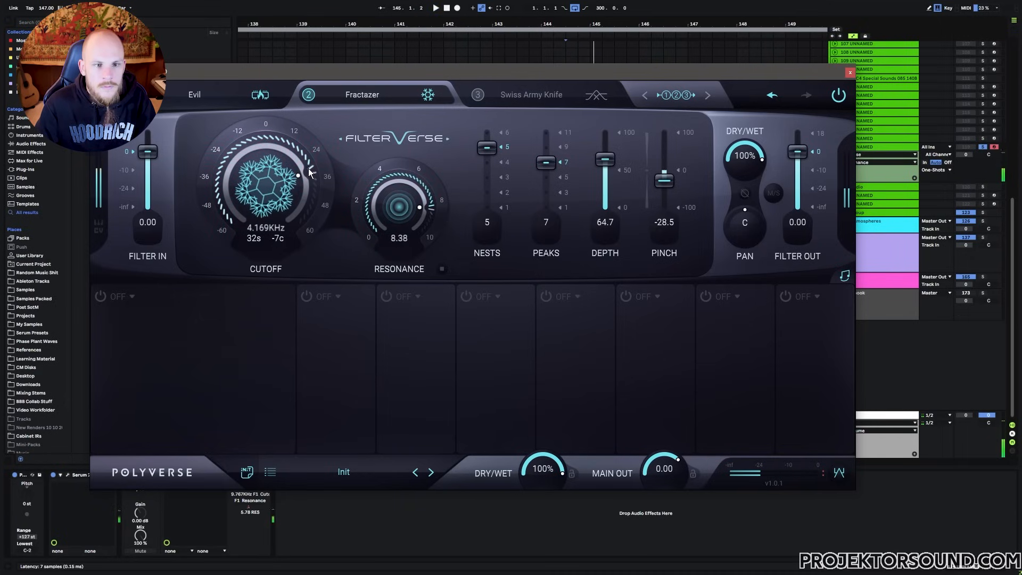
drag(311, 167, 331, 140)
key(space)
key(space)
Automate F2 Cutoff to rise from about 3.4 kHz across the clip on track 119 and play it from 144.2.1
click(850, 73)
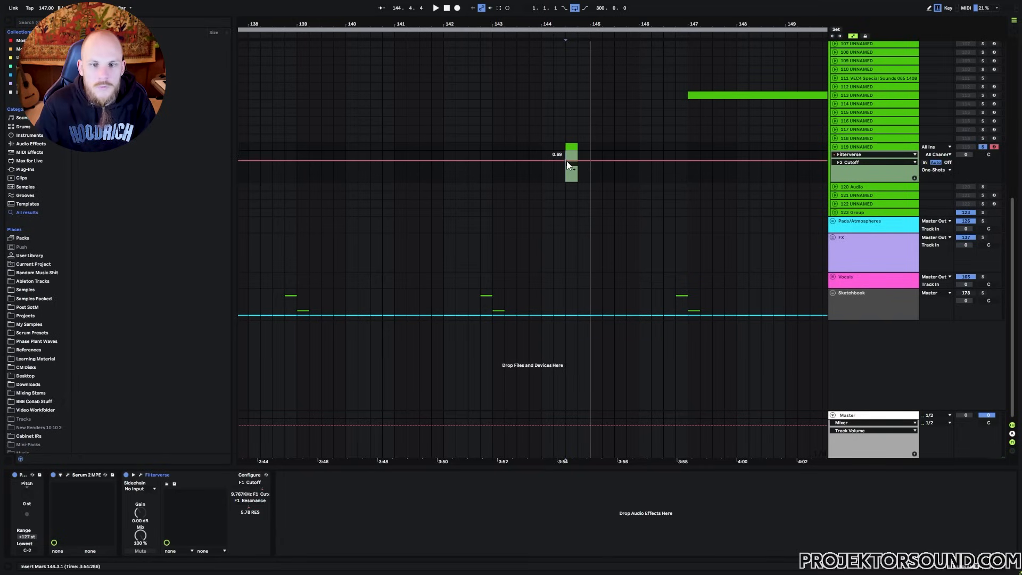
drag(576, 162, 576, 158)
click(556, 175)
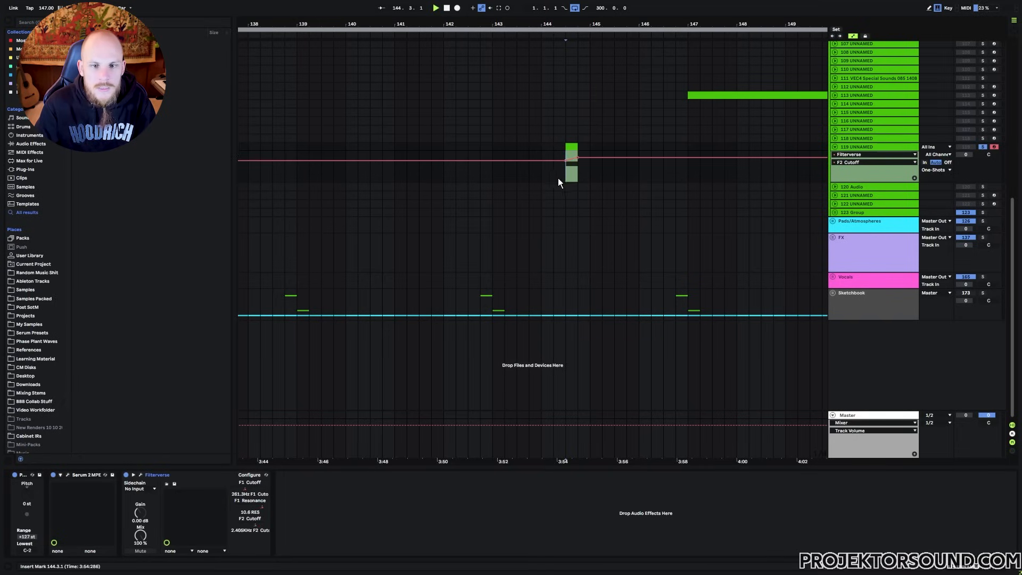
key(space)
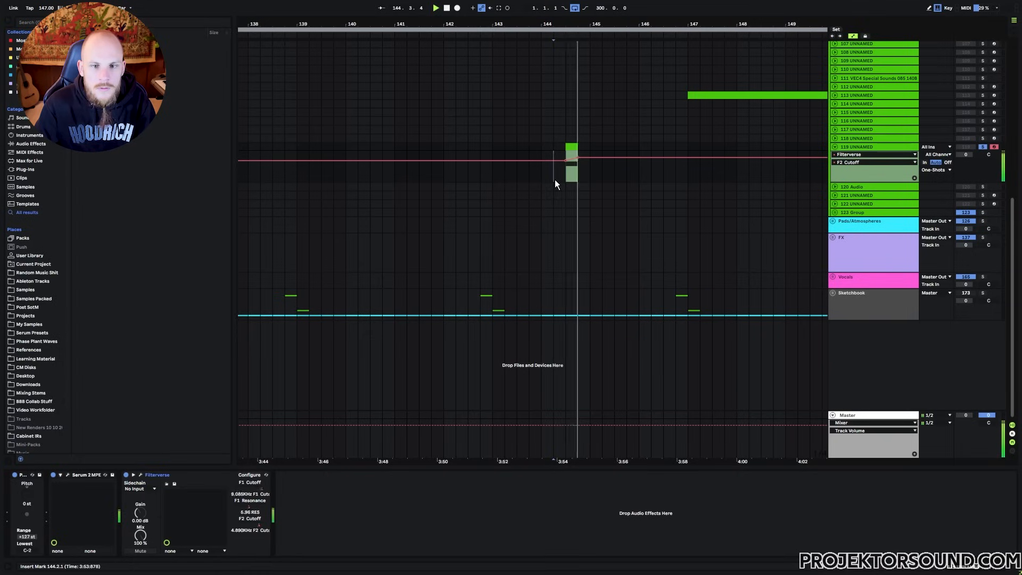
Reopen Filterverse and change filter 3 from Swiss Army Knife to the Coils type
click(140, 475)
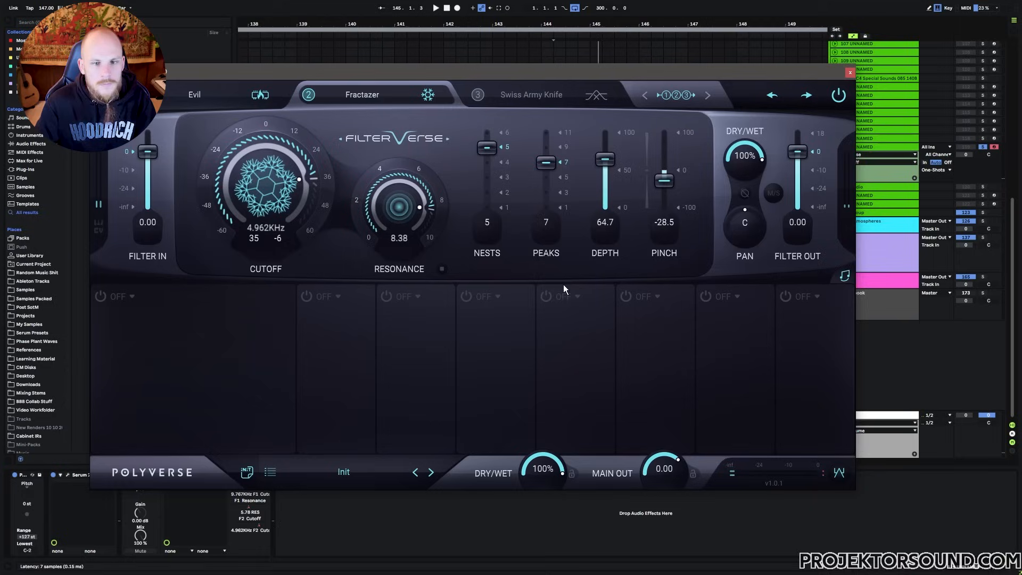
click(522, 95)
click(541, 94)
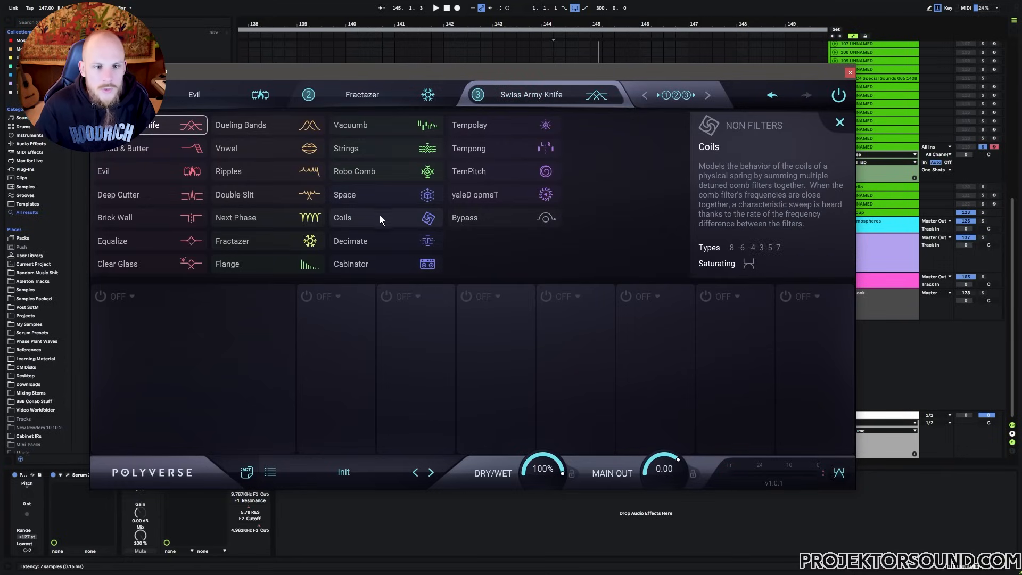
click(361, 219)
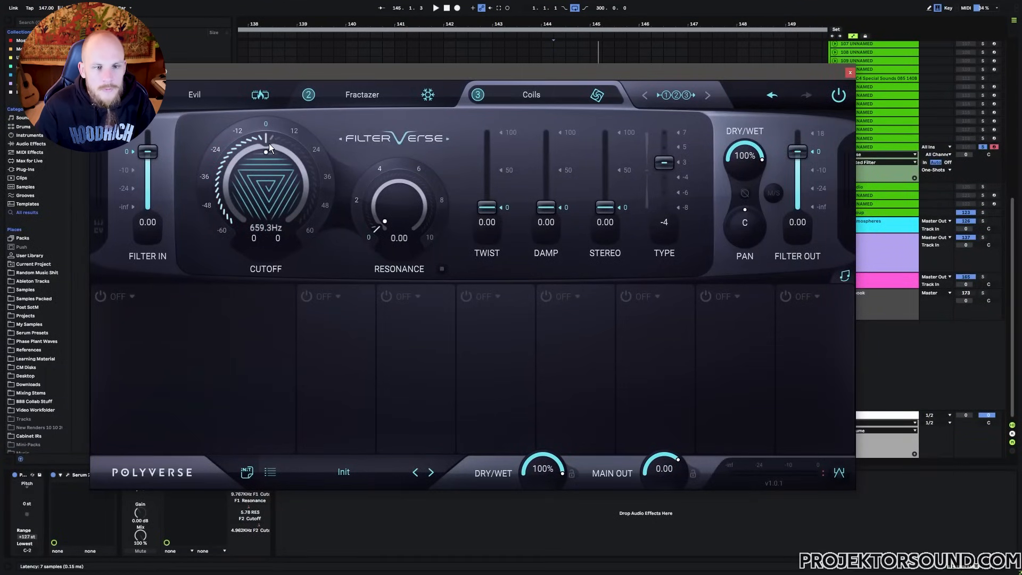
Set the Coils filter's cutoff to about 1.084 kHz, resonance to 4.68 and twist to 67.6 during playback
drag(269, 142, 282, 143)
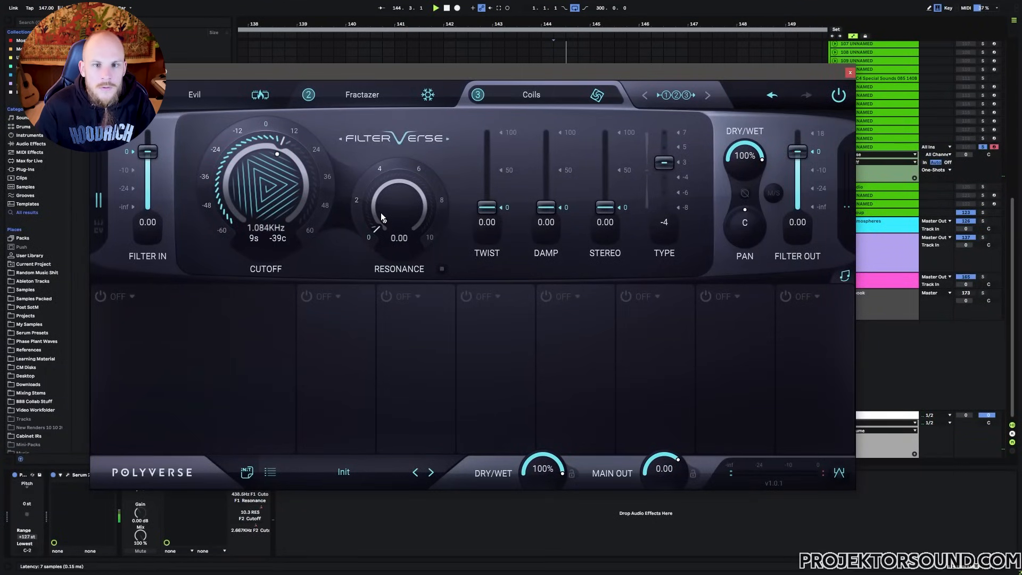
drag(384, 215, 393, 167)
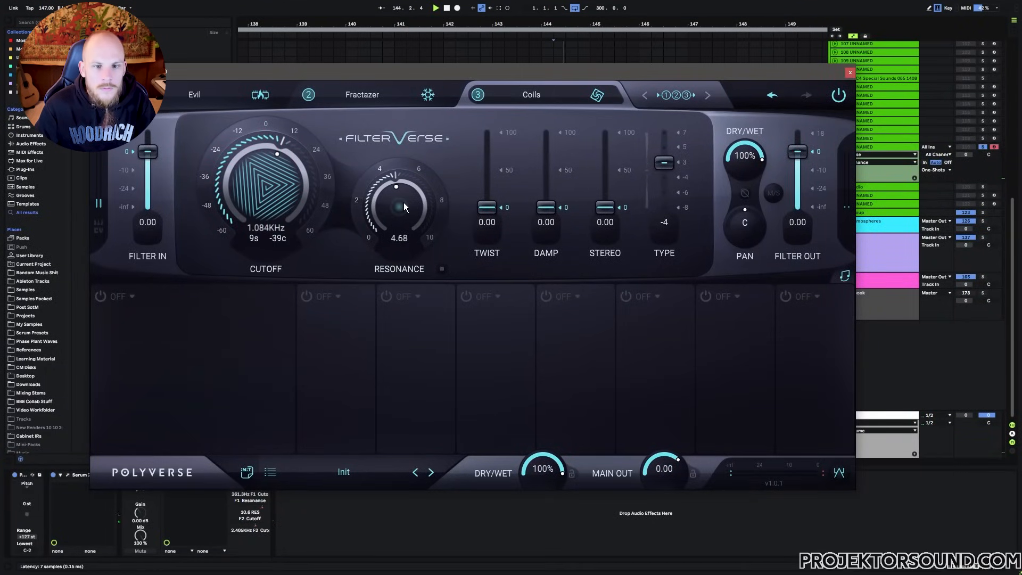
drag(478, 206, 487, 158)
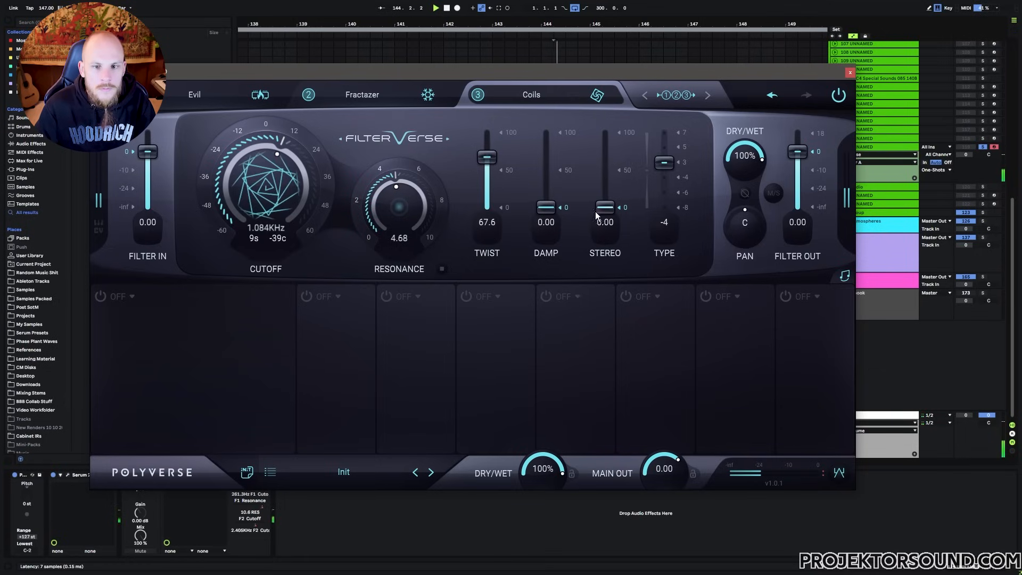
Set the Coils filter's stereo to 53.3, type to -4 and resonance to 7.68, playing back the clip
drag(595, 212, 612, 168)
drag(678, 165, 652, 242)
drag(666, 203, 660, 185)
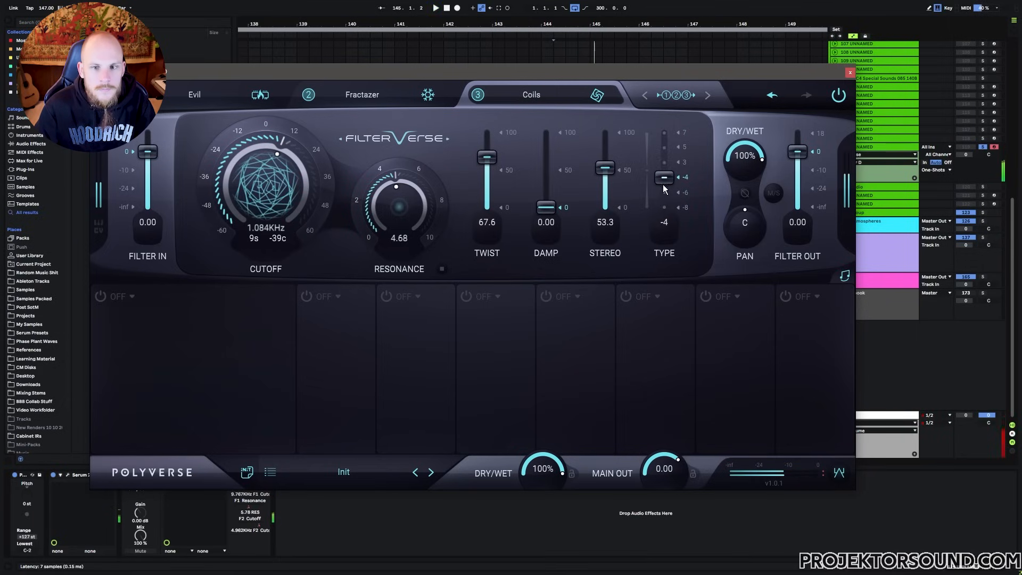
drag(416, 189, 448, 196)
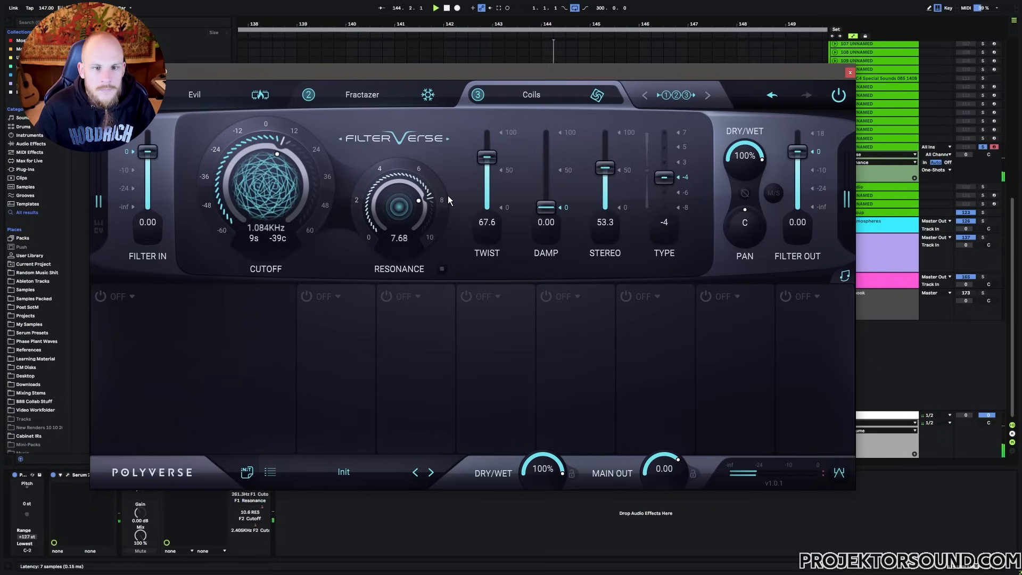
key(space)
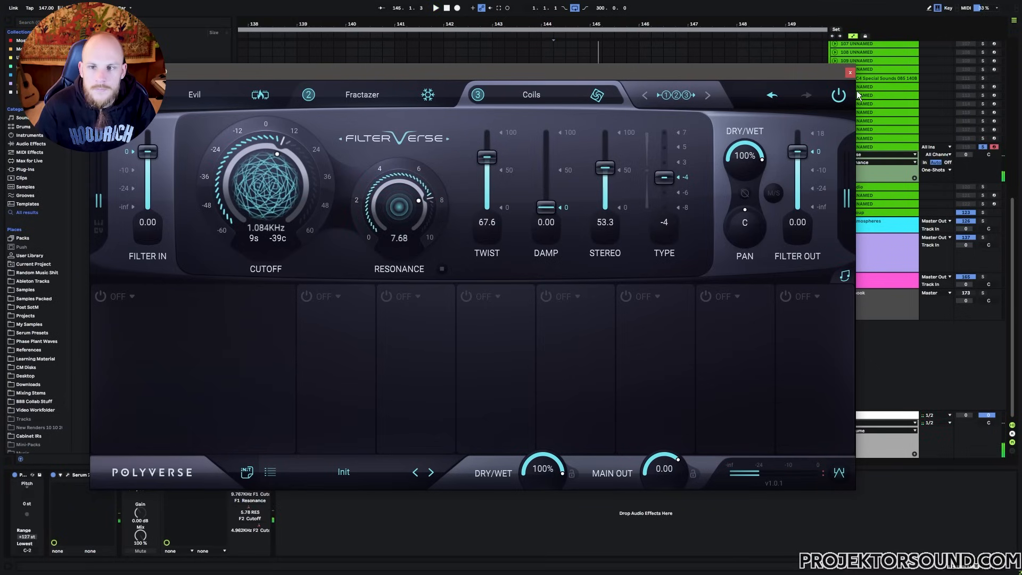
Close Filterverse and play the clip on track 119 from 144.3.1
click(850, 73)
click(566, 176)
key(space)
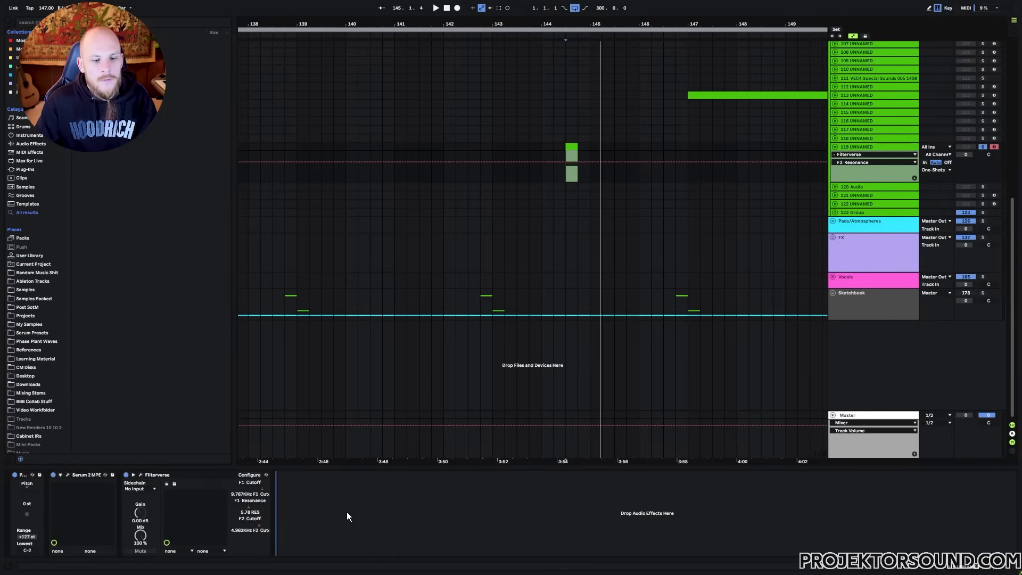
Add an EQ Eight after Filterverse and enable its first band as a low cut at 111 Hz with Q 0.43
right_click(346, 512)
click(413, 449)
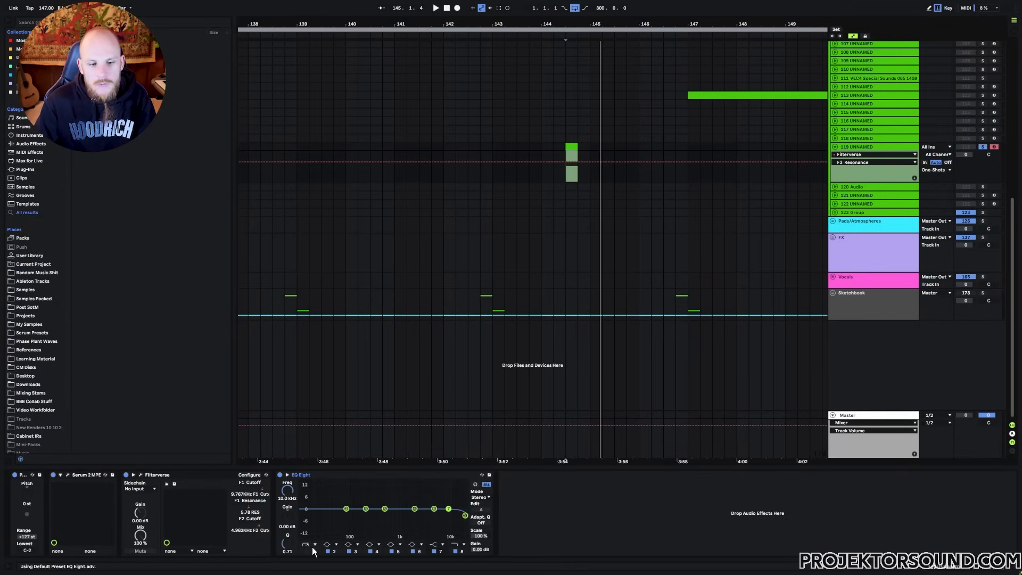
click(306, 551)
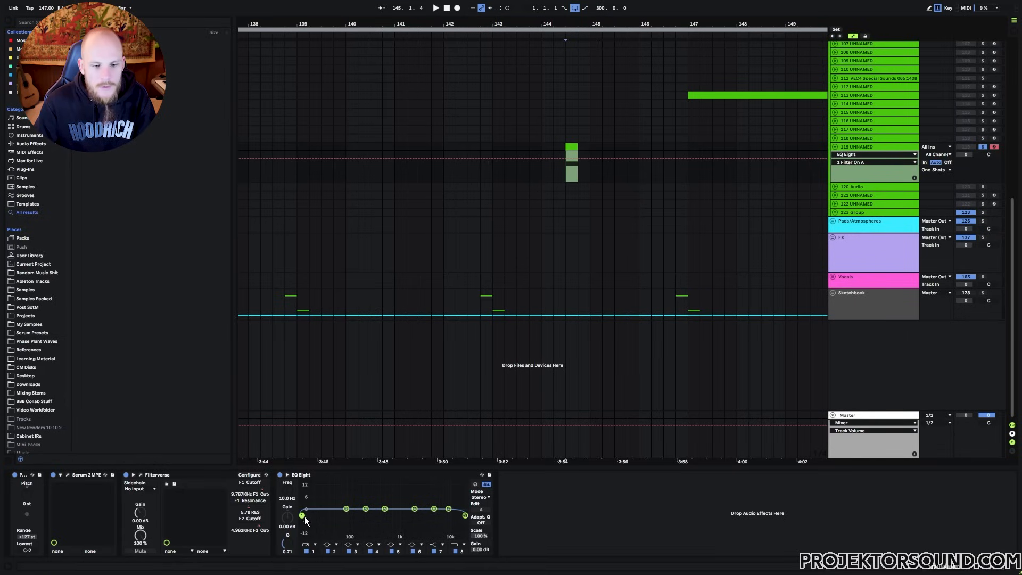
click(303, 495)
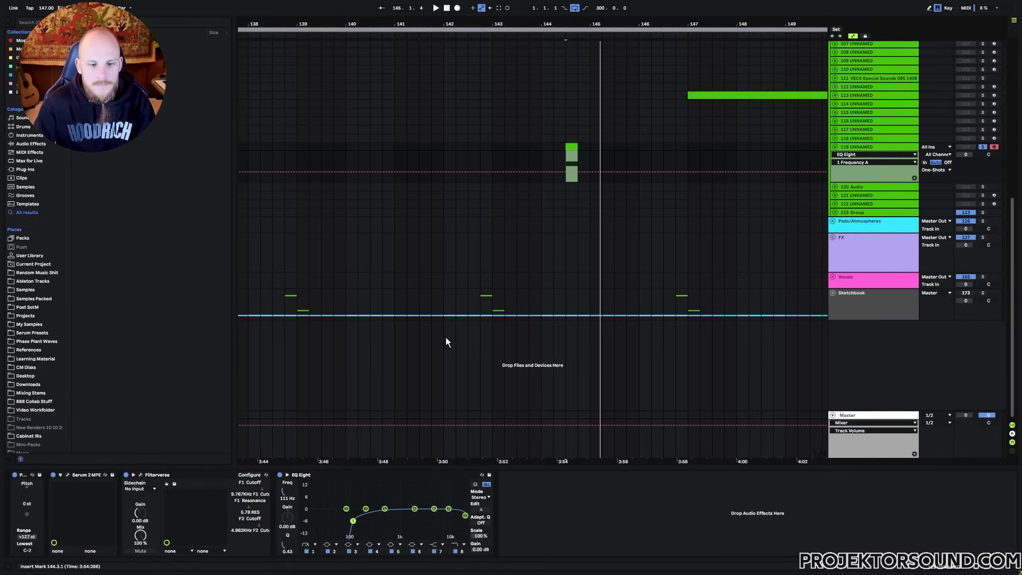
click(171, 475)
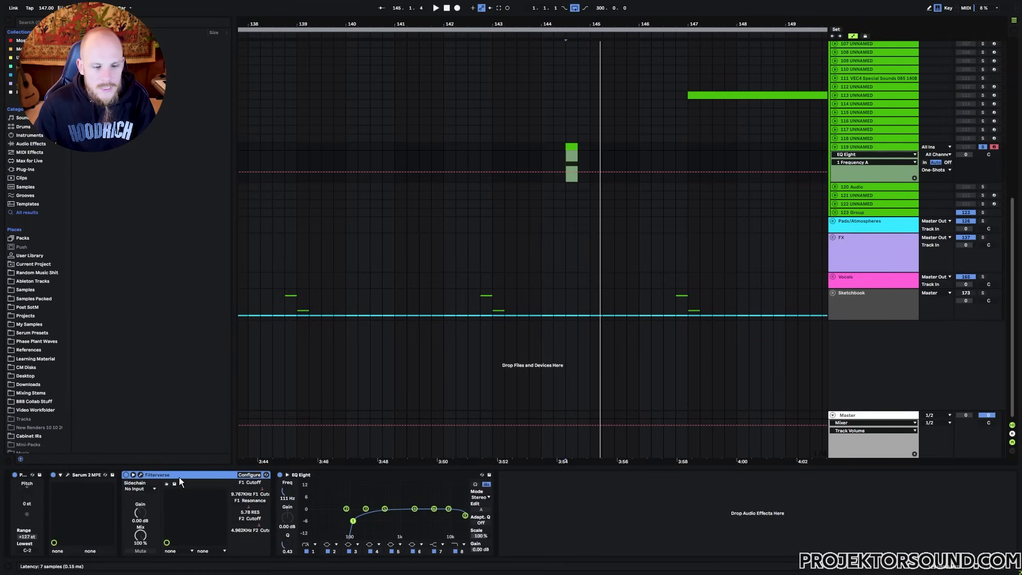
click(141, 474)
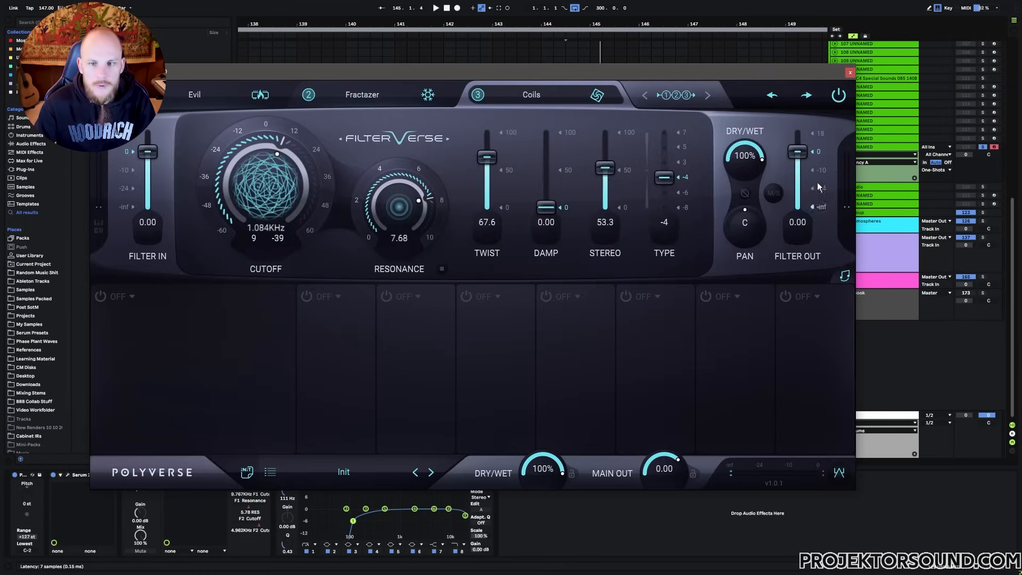
click(850, 72)
Open Serum 2 on track 119, turn on OSC B and turn off OSC A
click(88, 475)
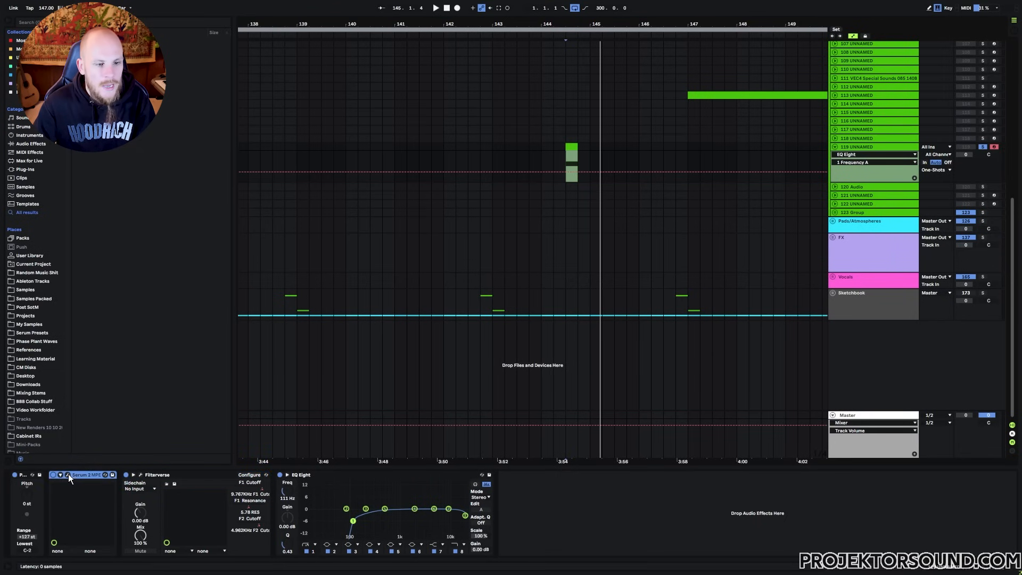
click(68, 474)
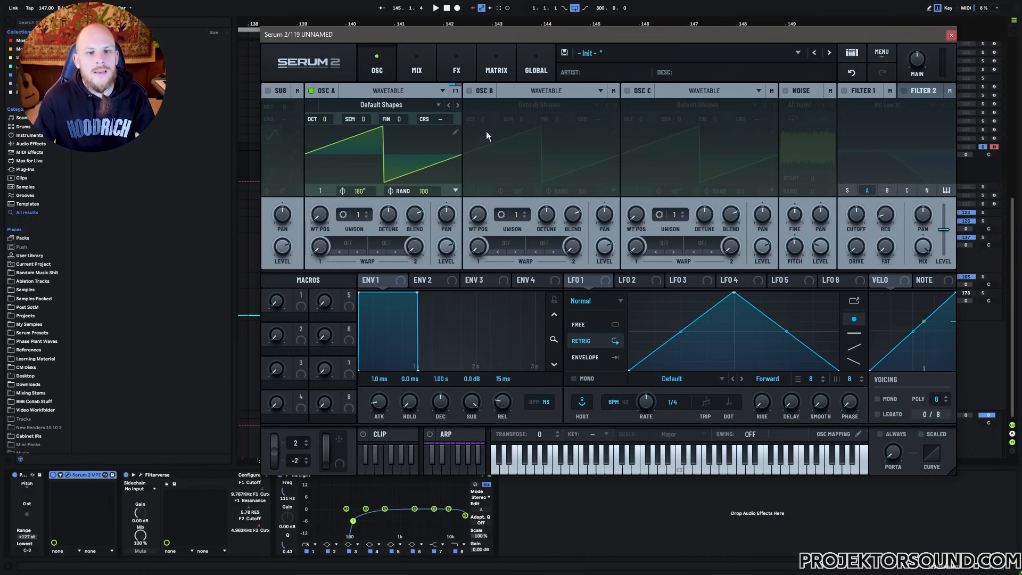
click(471, 91)
click(311, 91)
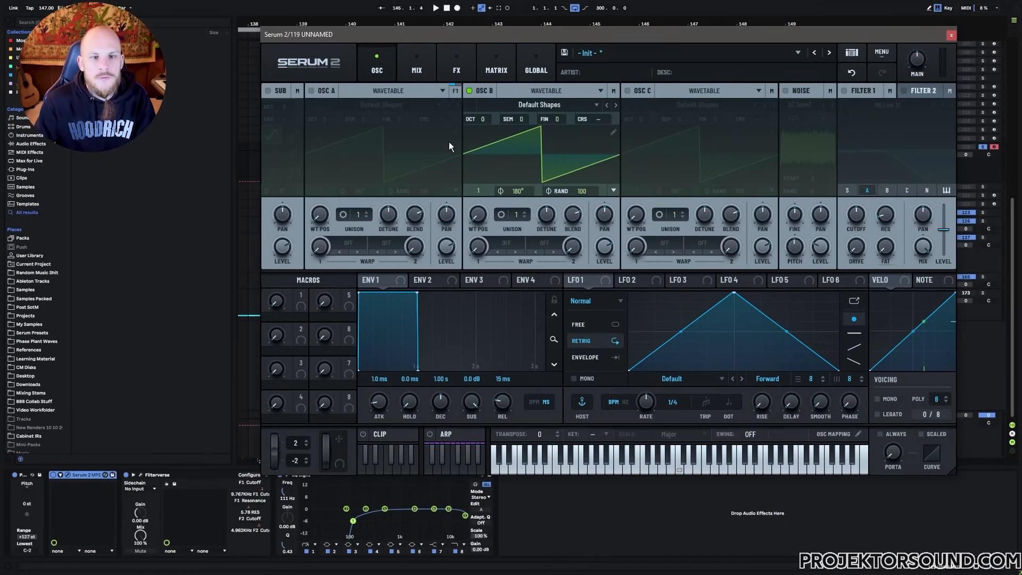
Audition OSC B wavetables from 1492 in Projektor Tones Pack Vol.2 Part 12, settle on 1497 and set unison to 2 voices
click(534, 110)
mouse_move(583, 237)
mouse_move(680, 376)
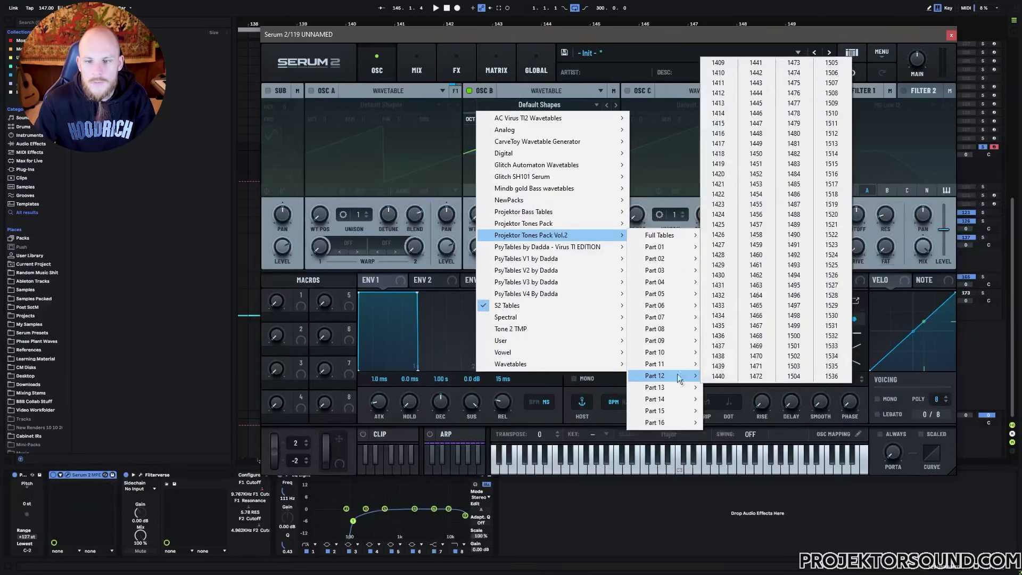
click(794, 254)
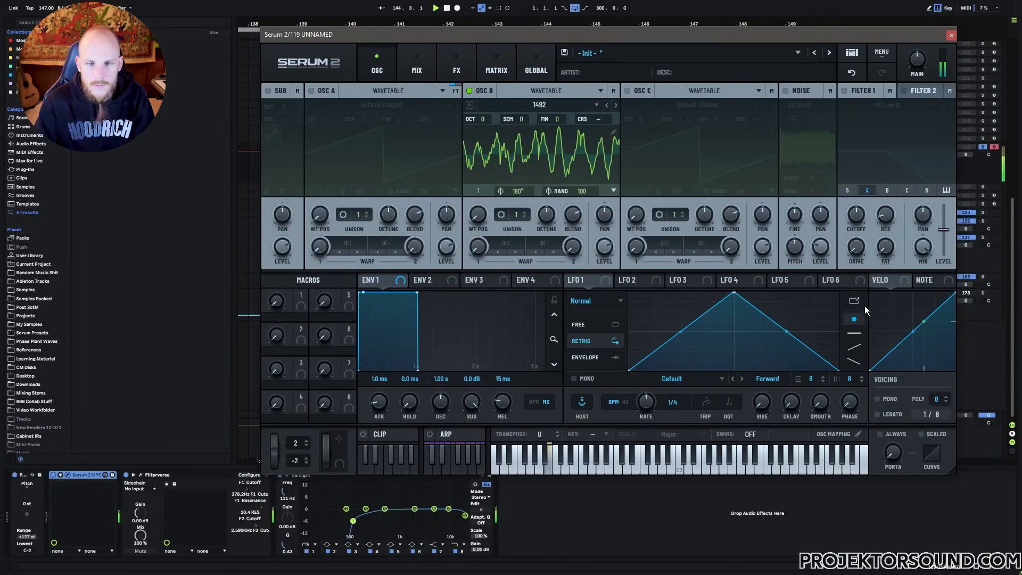
click(616, 105)
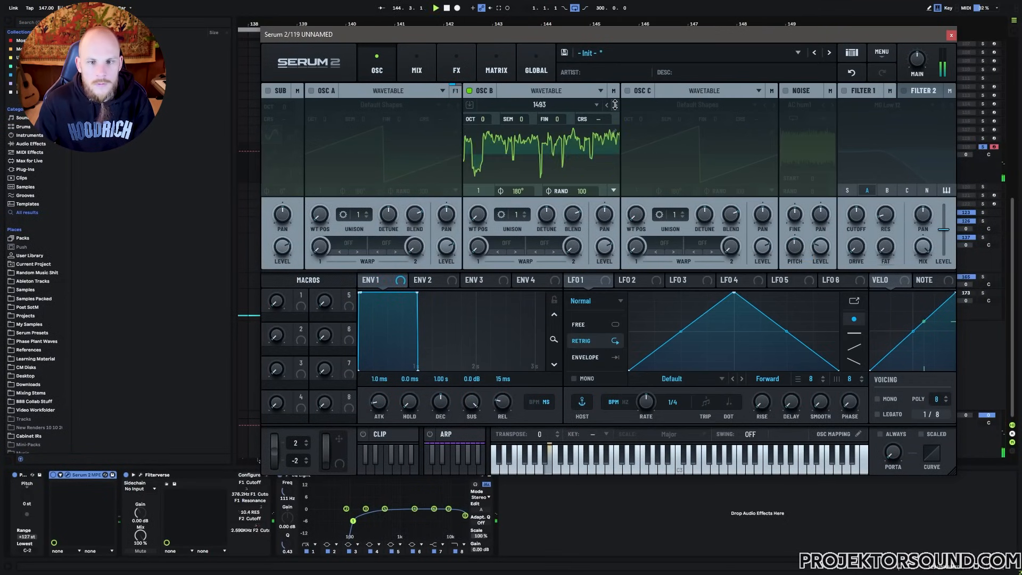
click(616, 105)
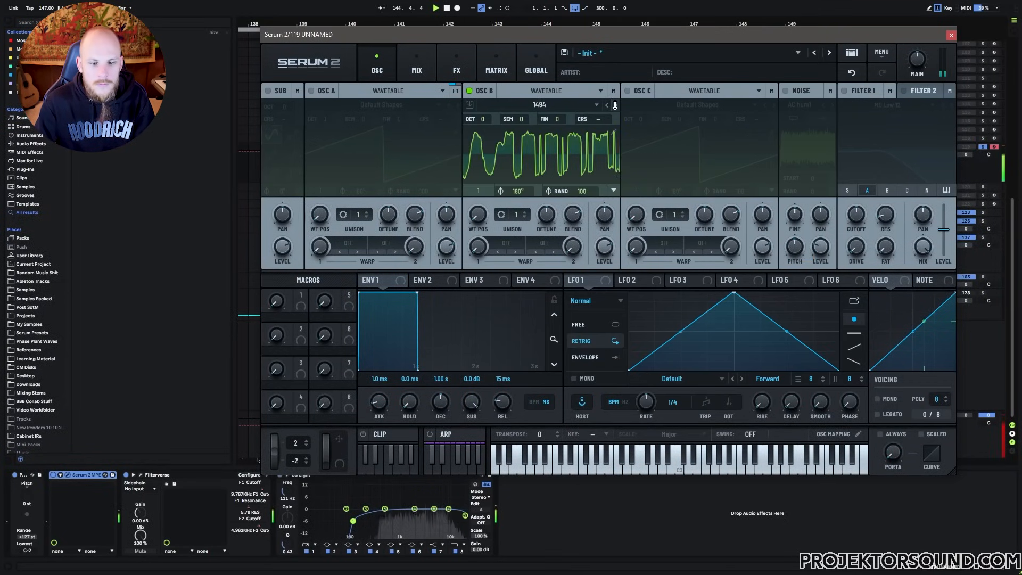
click(615, 105)
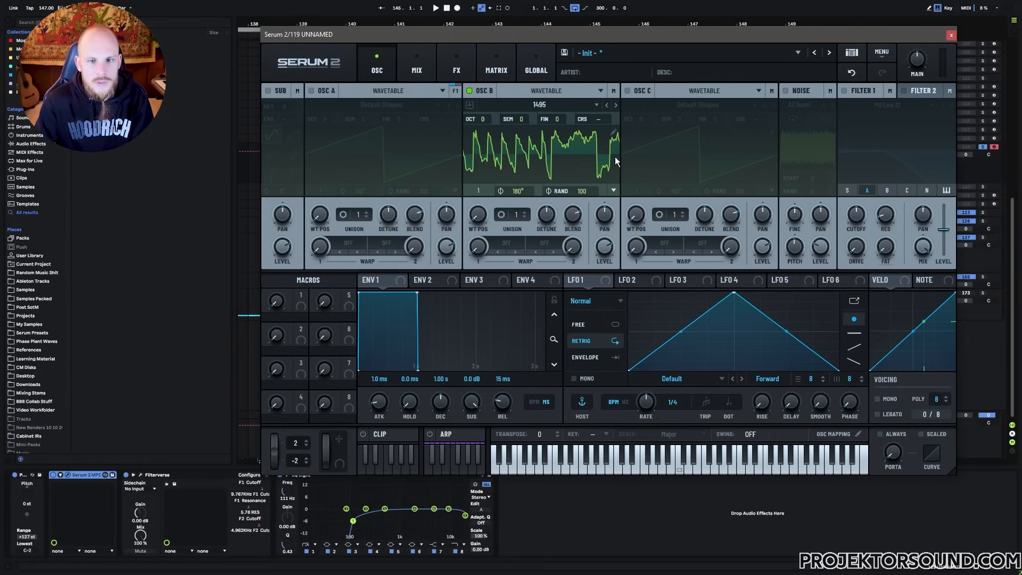
click(617, 105)
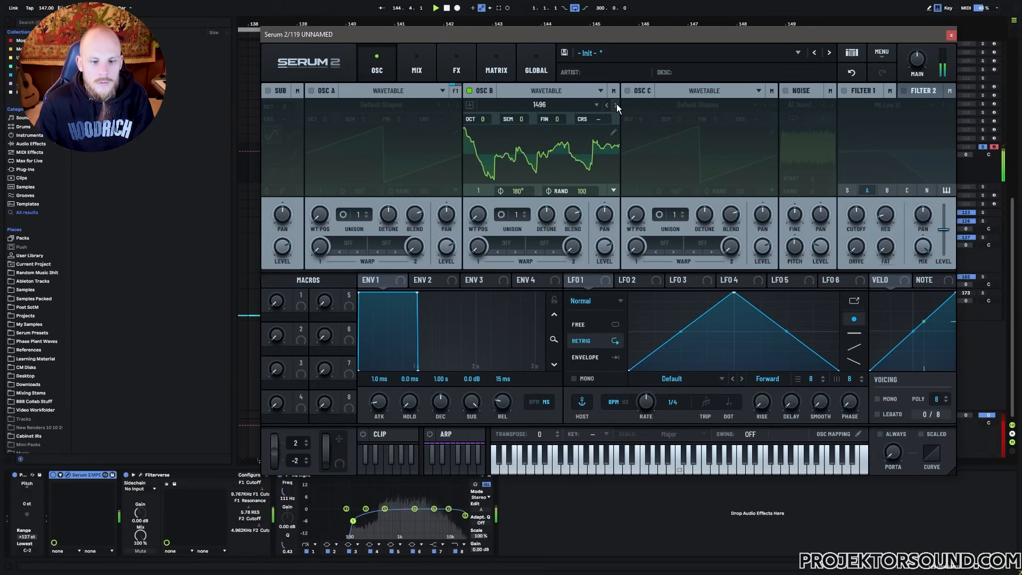
click(616, 104)
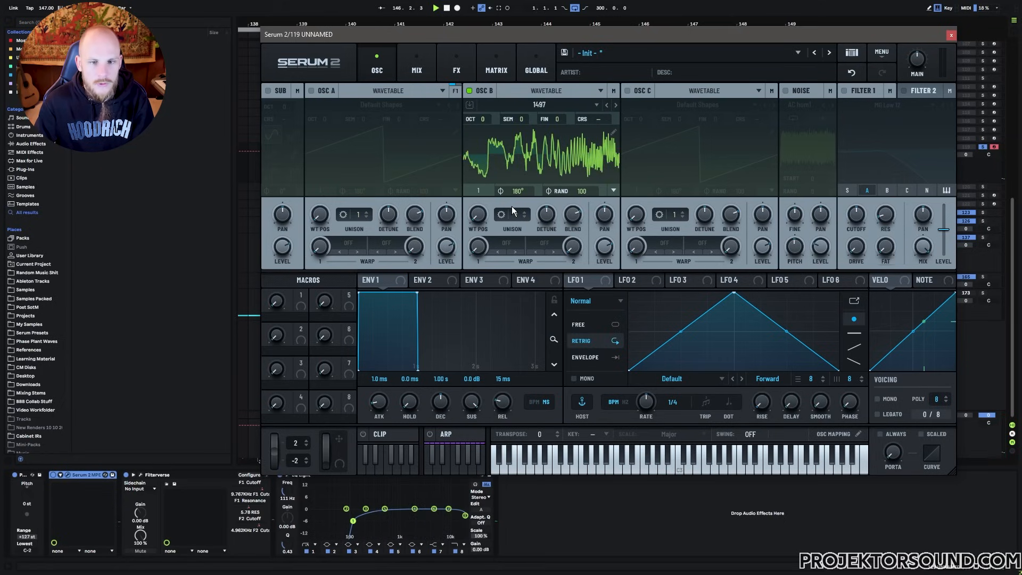
click(524, 212)
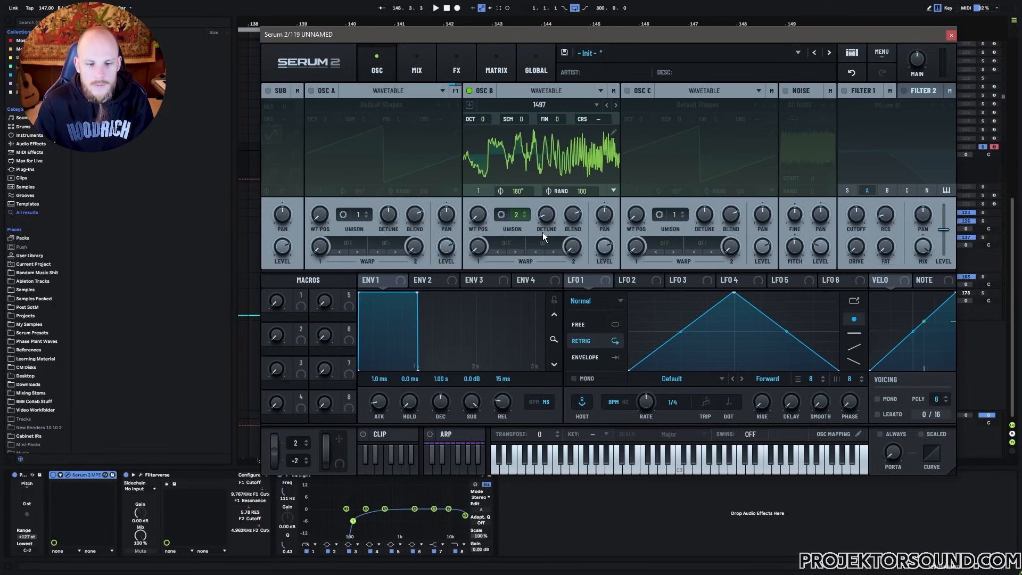
click(426, 67)
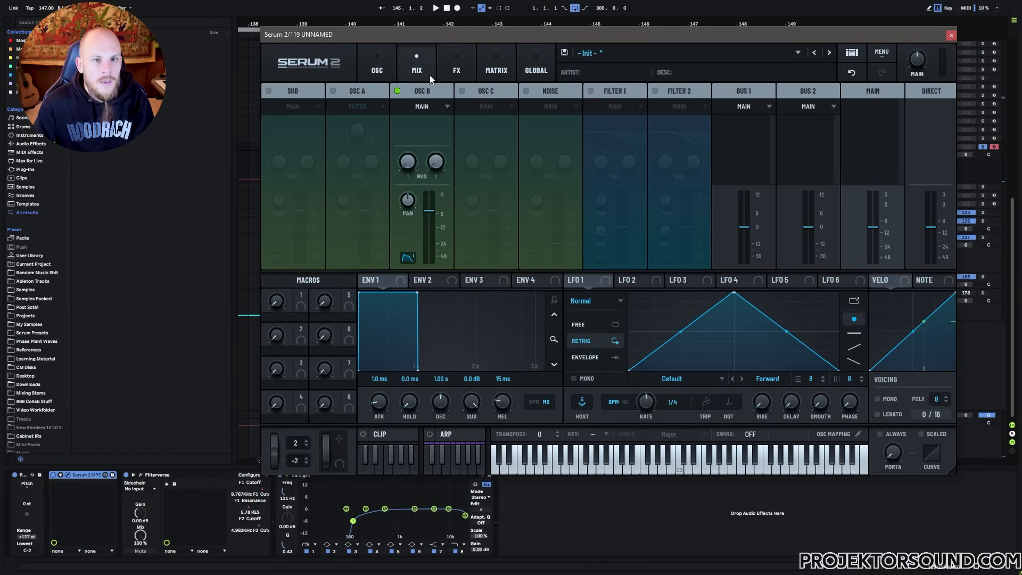
click(447, 72)
click(276, 112)
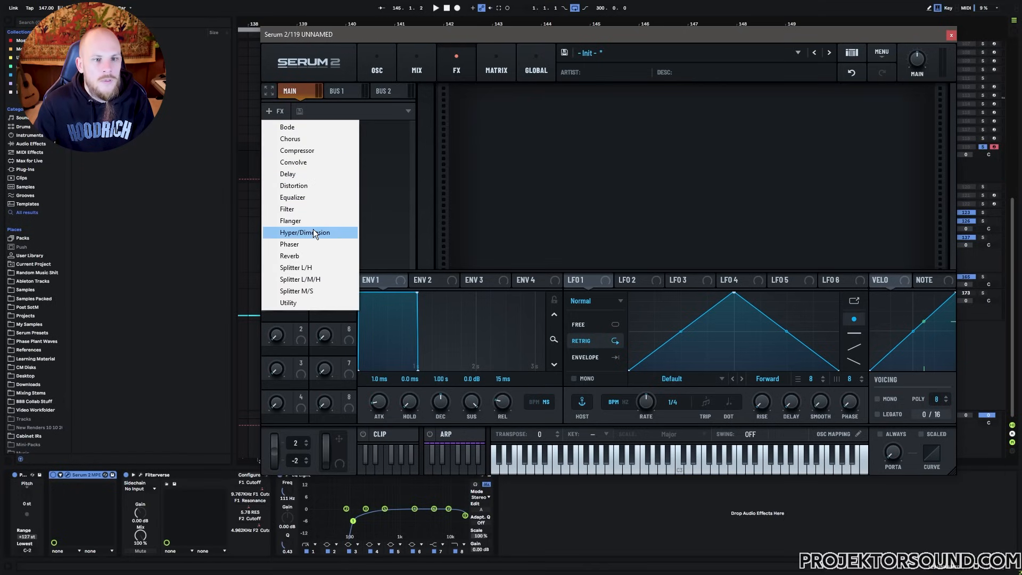
click(384, 74)
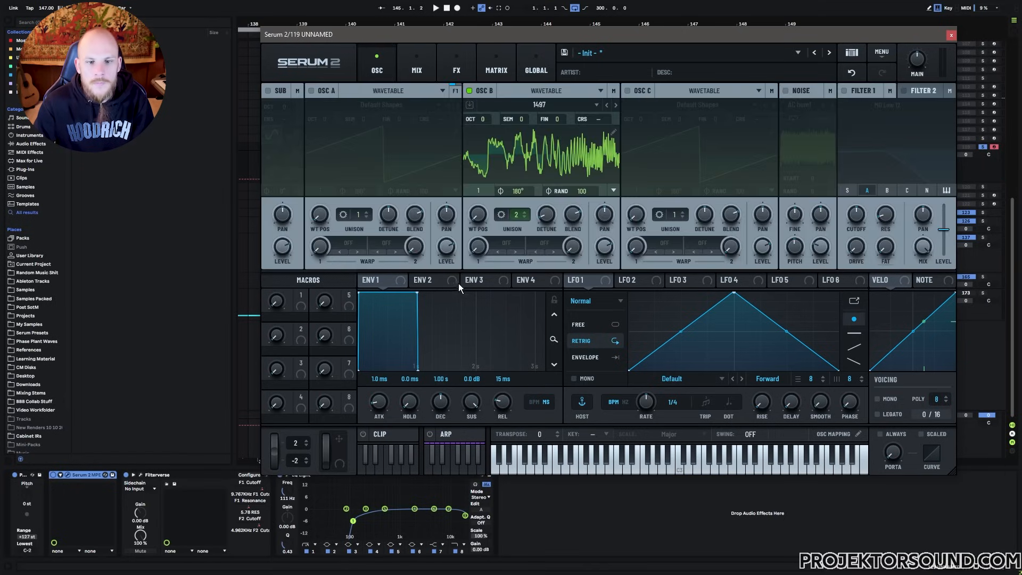
Enable Serum 2's Filter 1 as a Band 24 filter and raise its cutoff to about 10.9 kHz
click(844, 92)
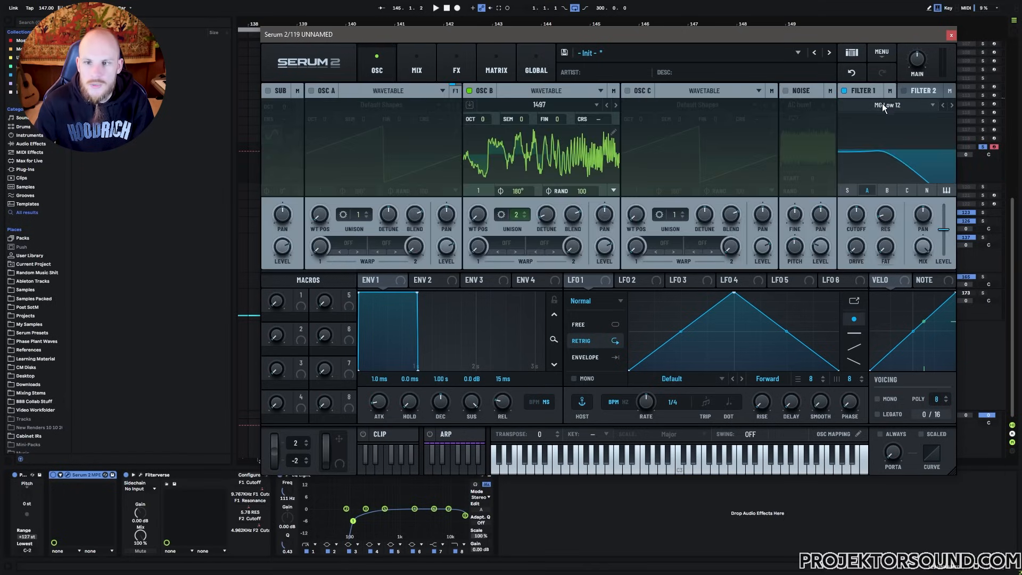
click(879, 105)
mouse_move(876, 123)
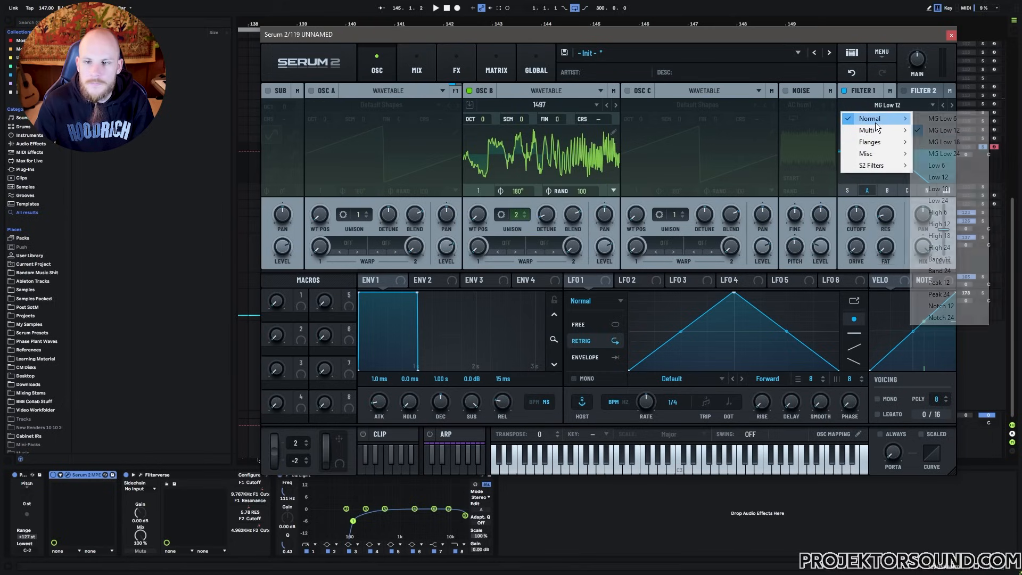
click(939, 270)
drag(901, 185, 900, 179)
drag(856, 215, 868, 179)
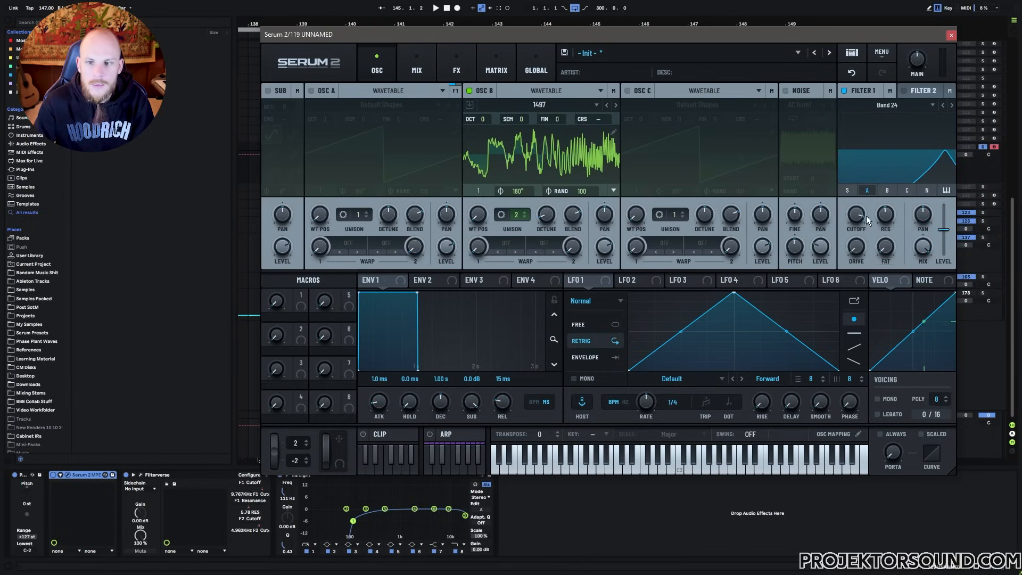
Automate Serum 2's Filter 1 Freq to fall from about 10.9 kHz to 38 Hz across the clip and play it back
click(952, 38)
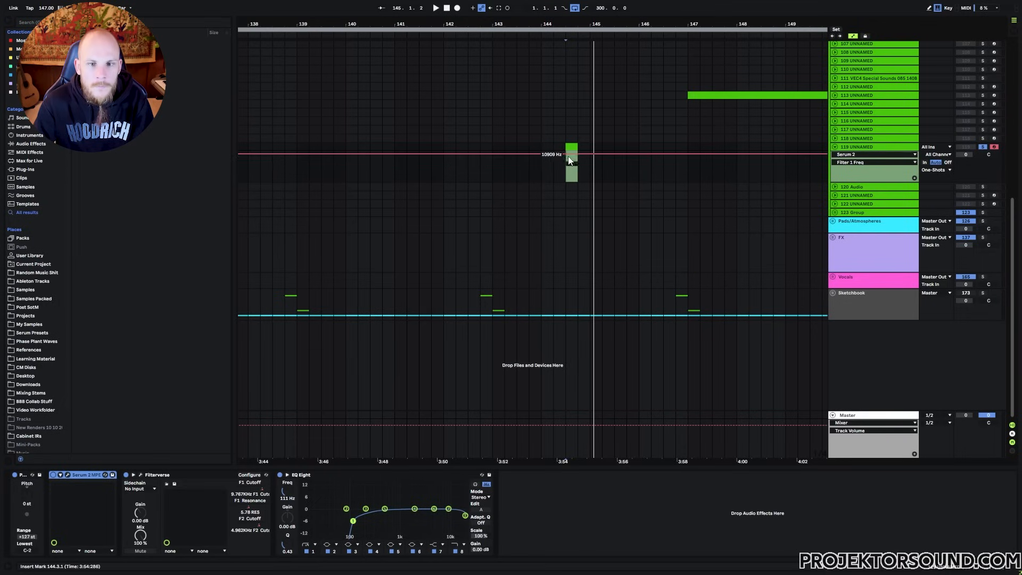
drag(567, 158, 577, 176)
key(space)
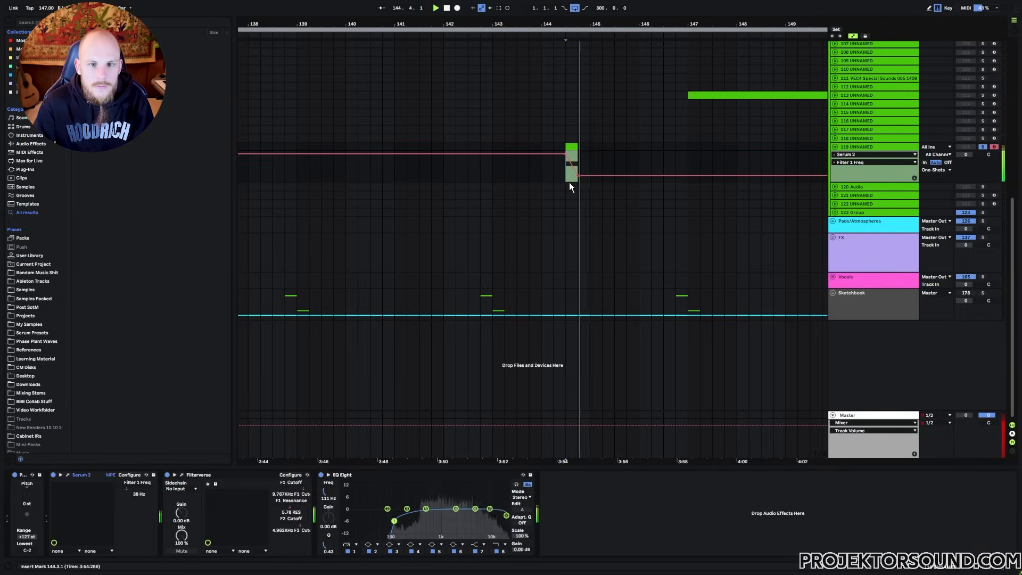
click(553, 174)
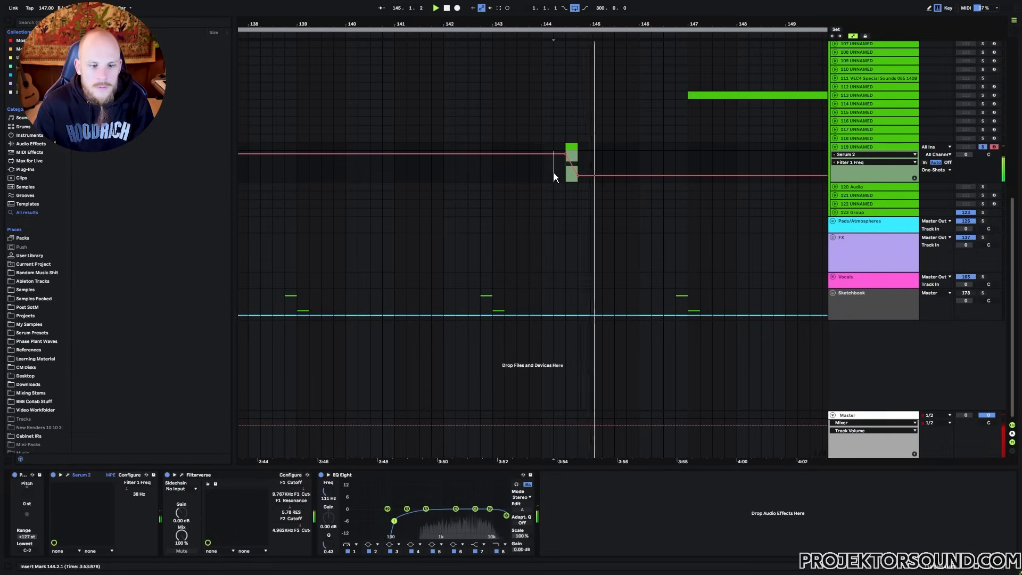
Widen Serum 2's Filter 1 Freq automation to fall from about 19.7 kHz to 19 Hz across the clip and play it back
click(542, 198)
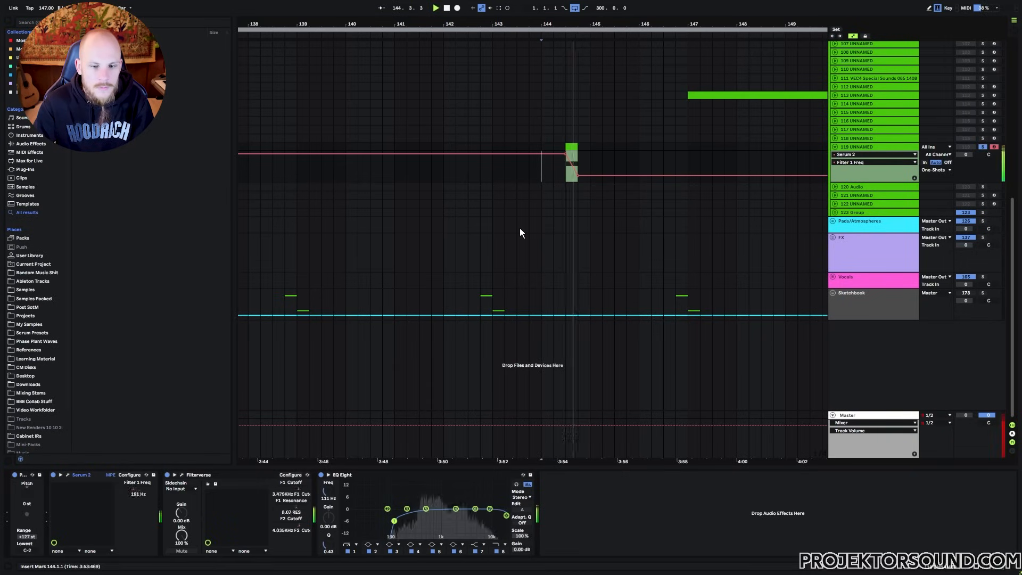
key(space)
drag(577, 176, 567, 157)
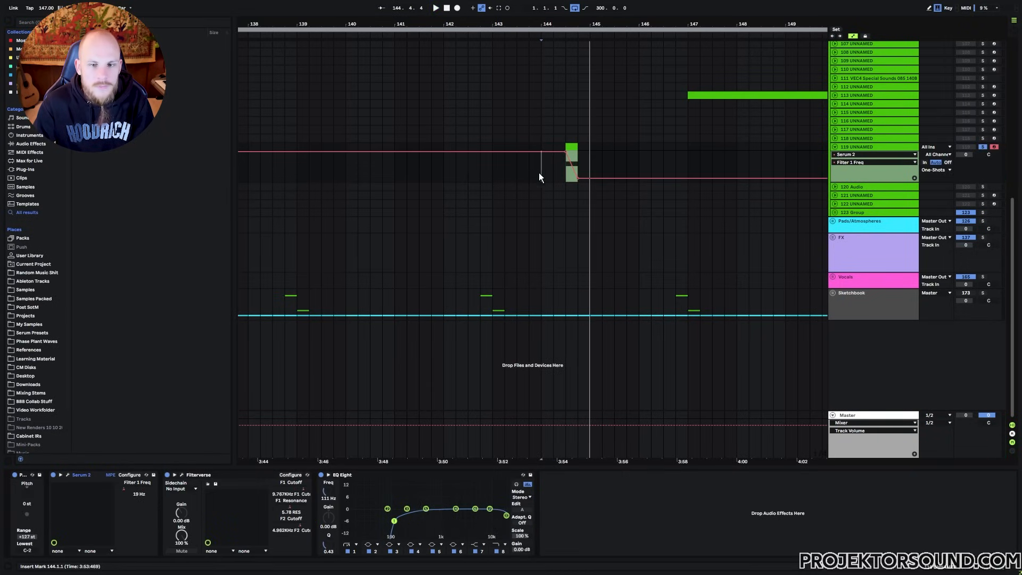
key(space)
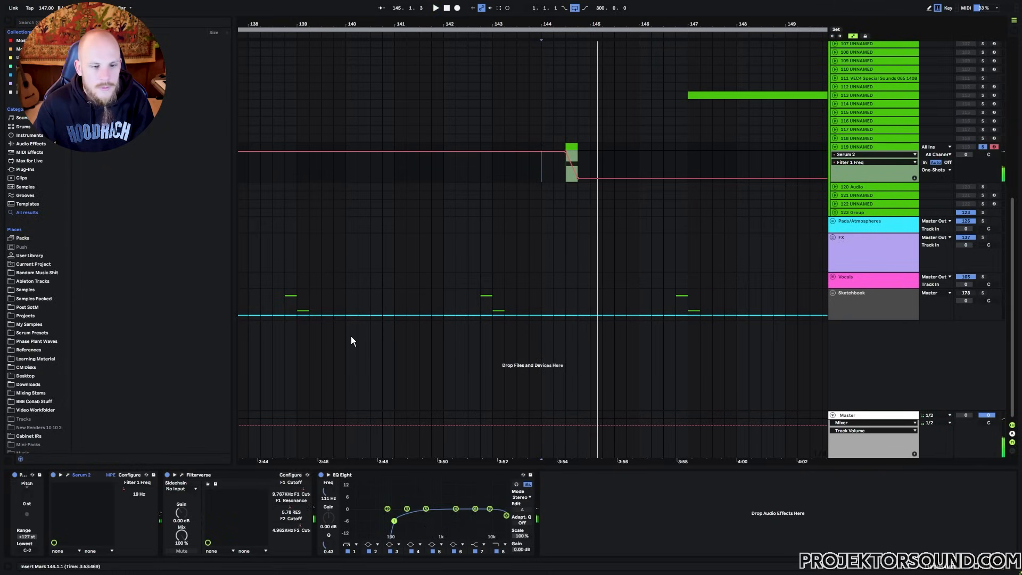
Add a Bode effect to Serum 2's main FX chain and raise its Shift and Range
click(68, 475)
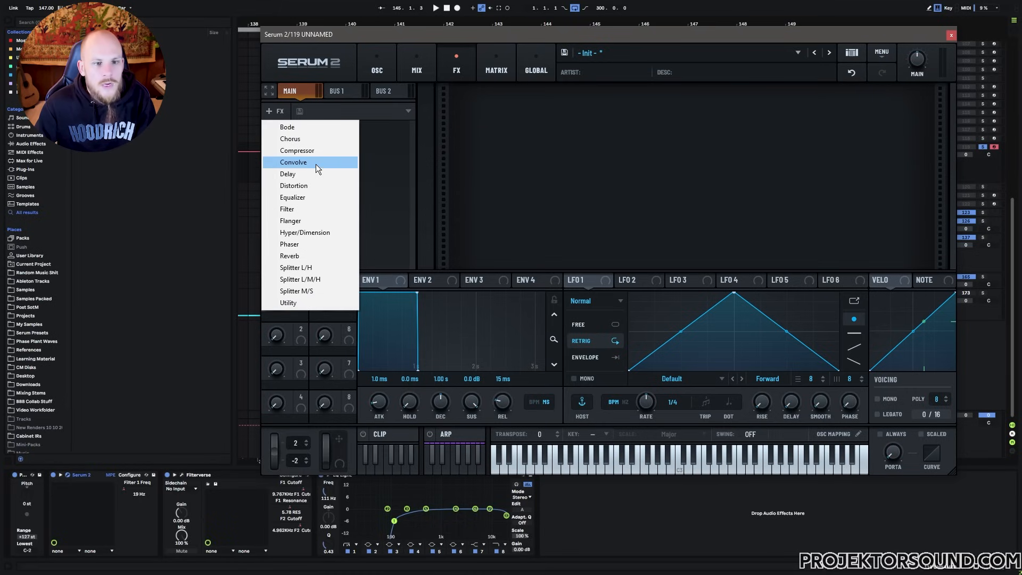
click(304, 126)
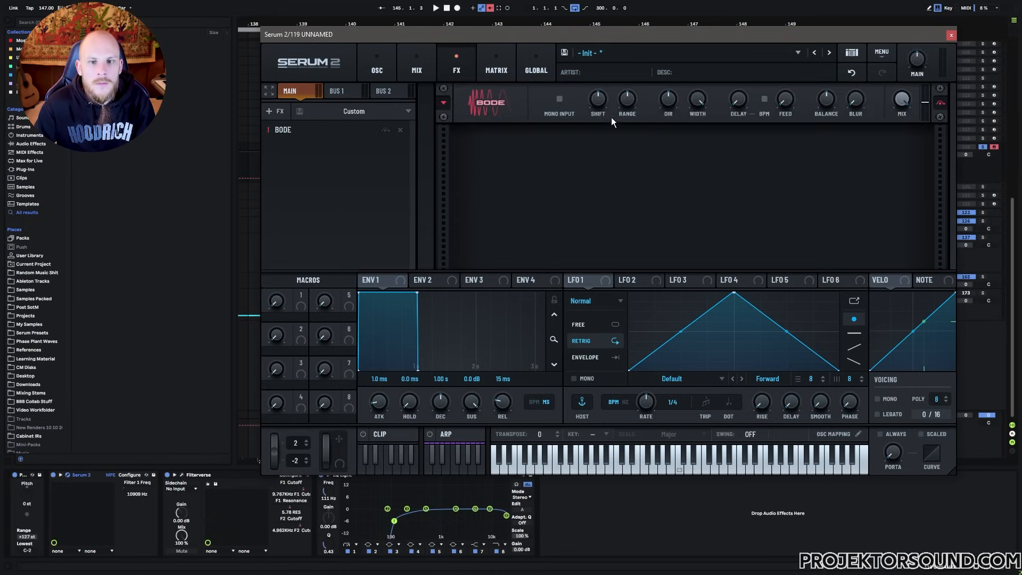
mouse_move(609, 91)
mouse_down()
mouse_move(612, 81)
mouse_move(633, 84)
mouse_move(607, 94)
mouse_up()
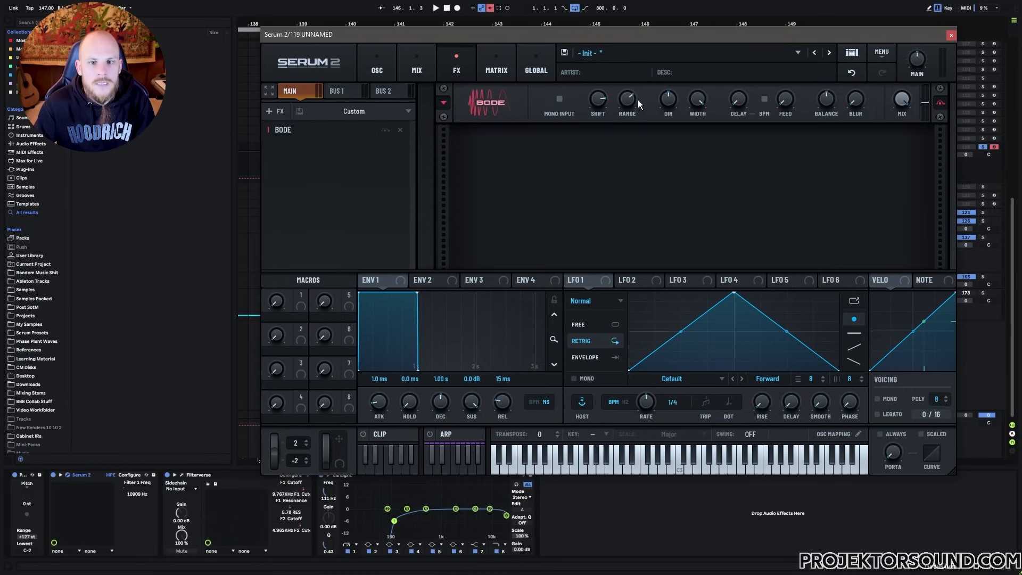
Add a Compressor and a Hyper/Dimension effect after Bode in Serum 2's main FX chain
click(274, 111)
click(319, 152)
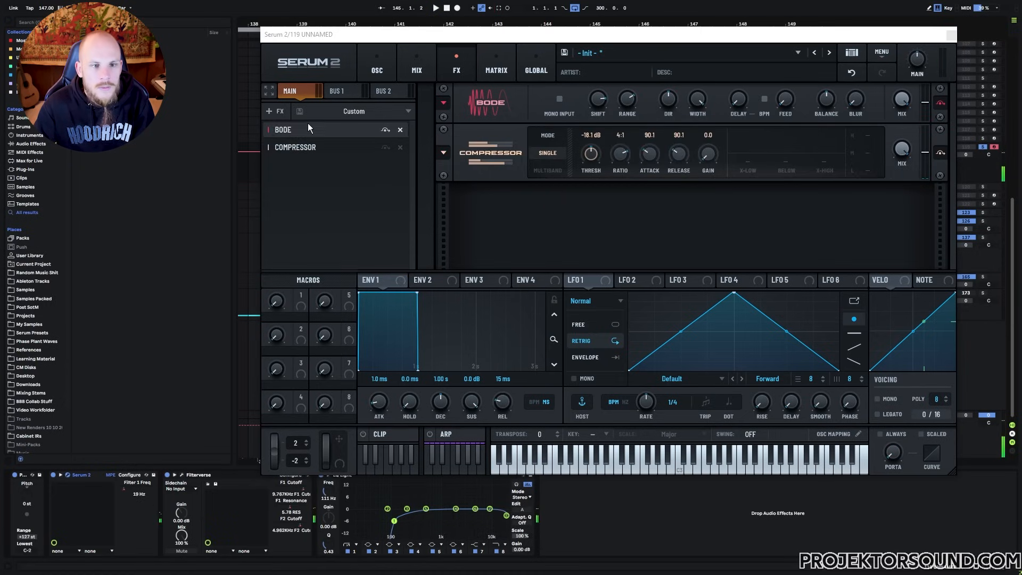
click(272, 111)
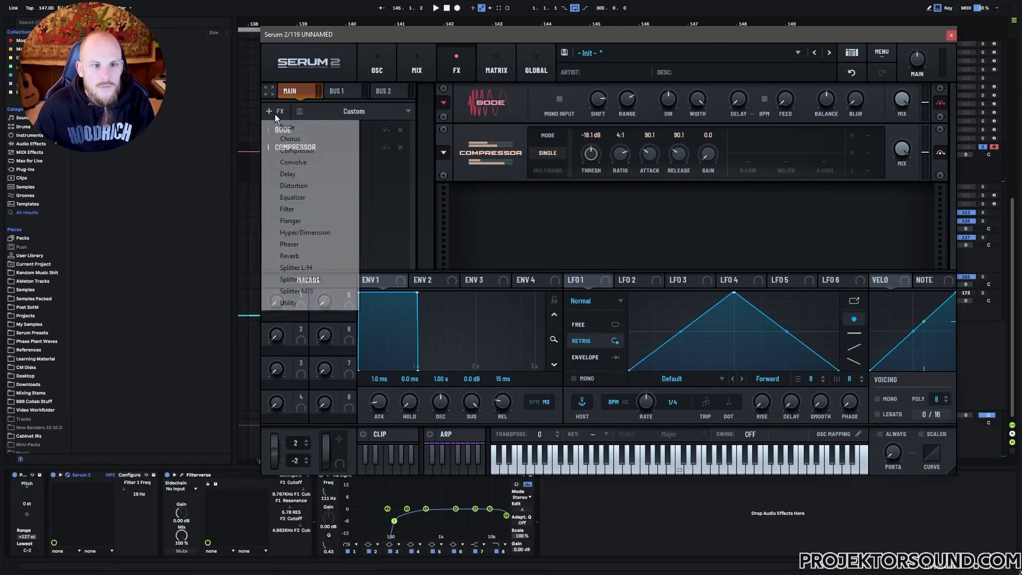
click(311, 235)
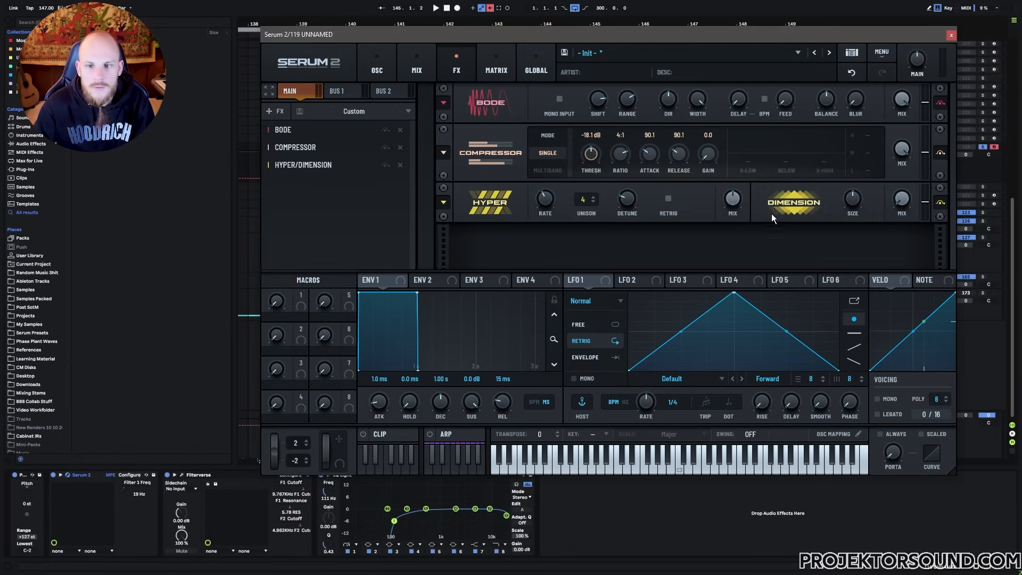
Add a Phaser after Hyper/Dimension with about 88% feedback, a 0 Hz rate and about 3% depth, re-enabling automation while auditioning it
click(272, 111)
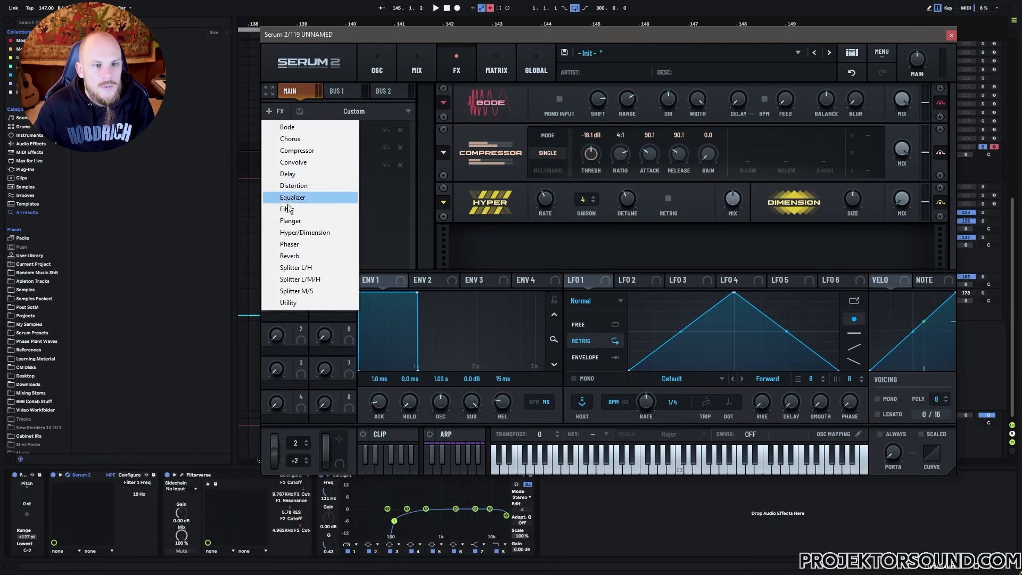
click(289, 246)
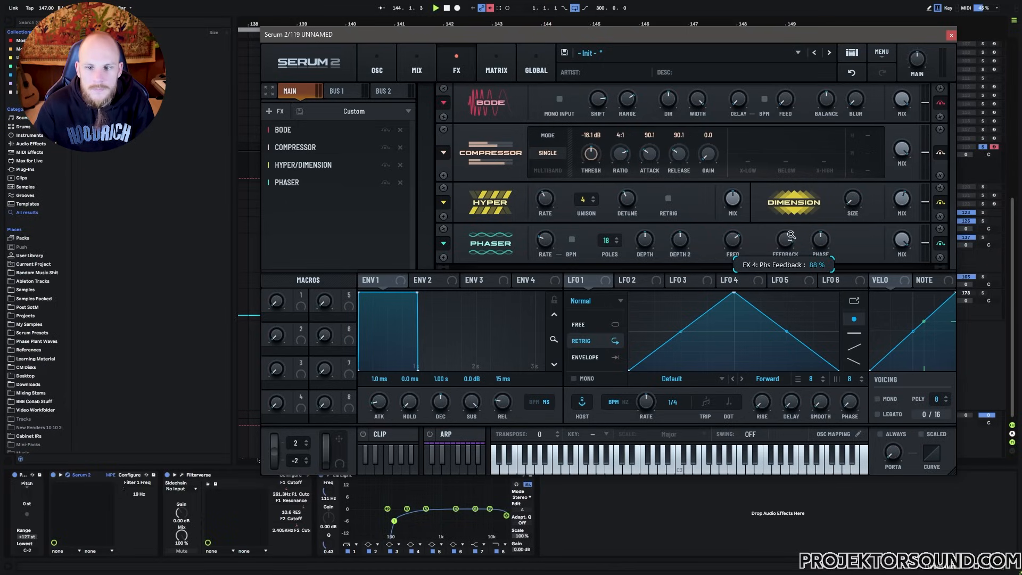
click(489, 8)
click(493, 34)
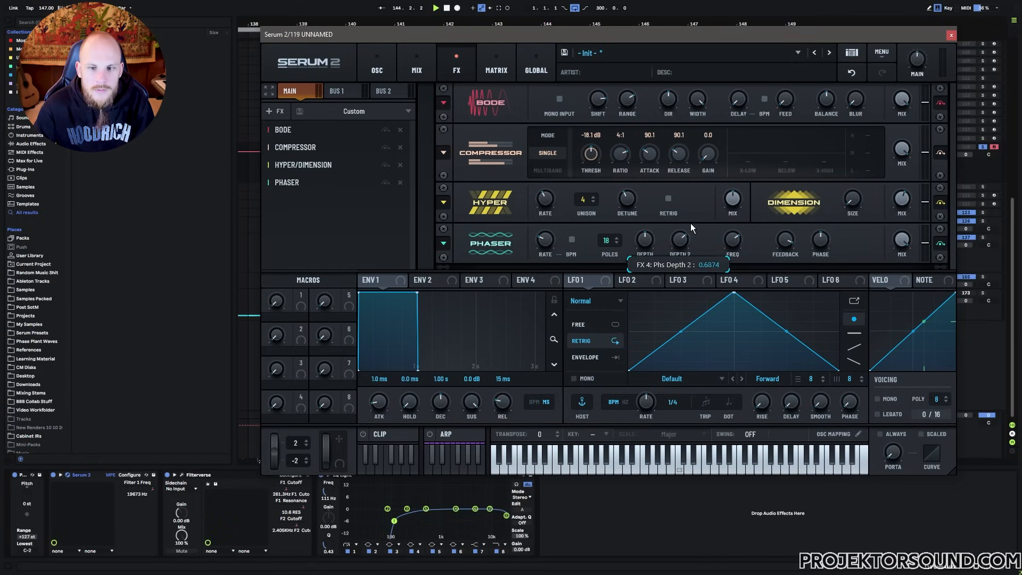
mouse_move(645, 241)
mouse_down()
mouse_move(640, 265)
mouse_move(648, 235)
mouse_up()
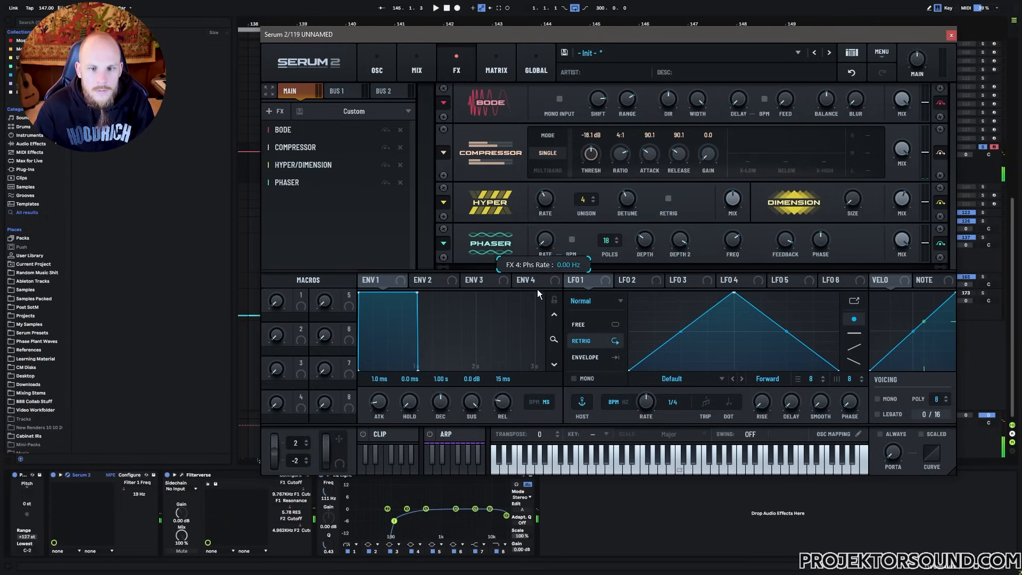
drag(645, 247, 641, 265)
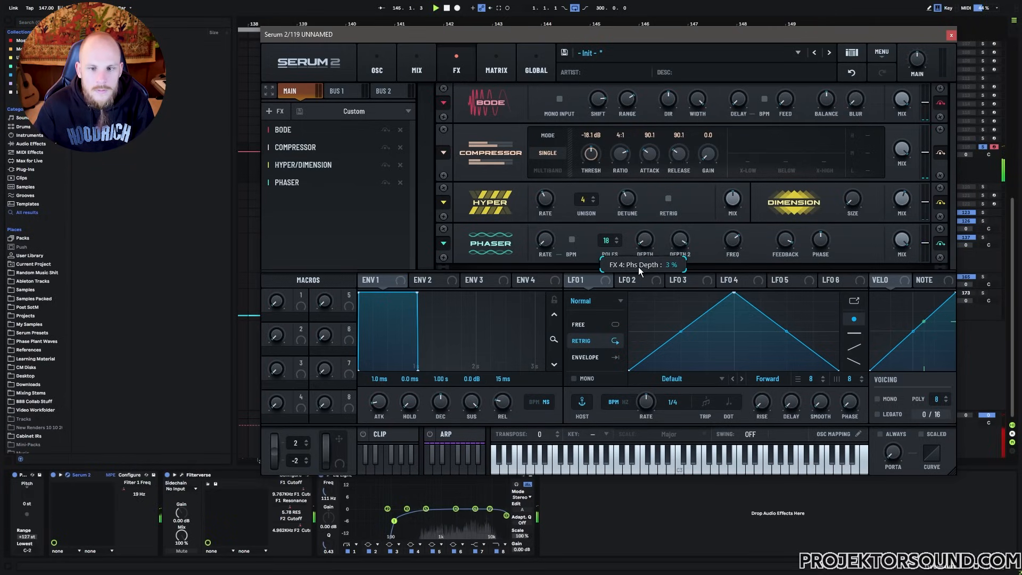
Play back the one-shot clip with the new Serum 2 effects and recheck their settings
click(951, 36)
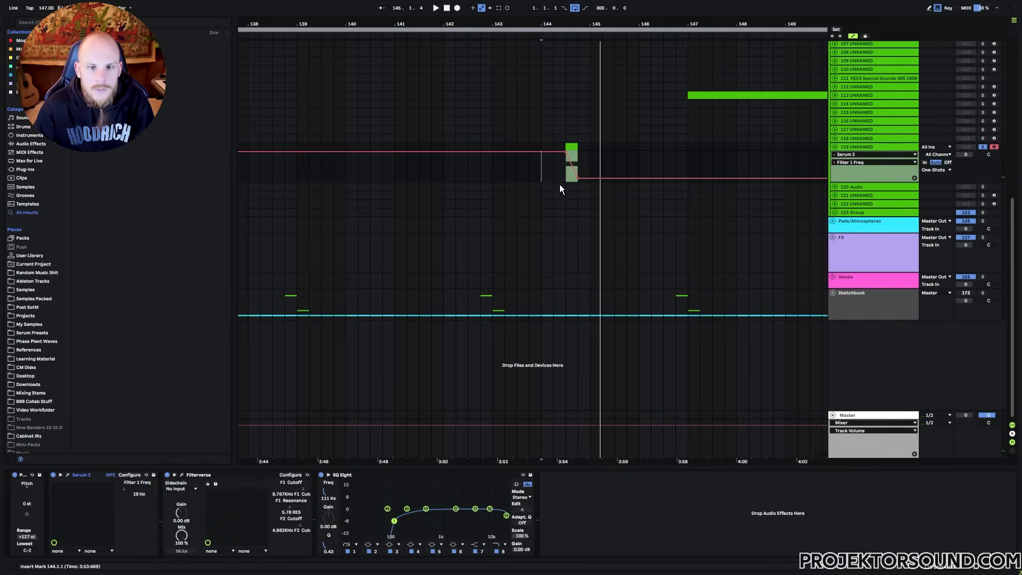
key(space)
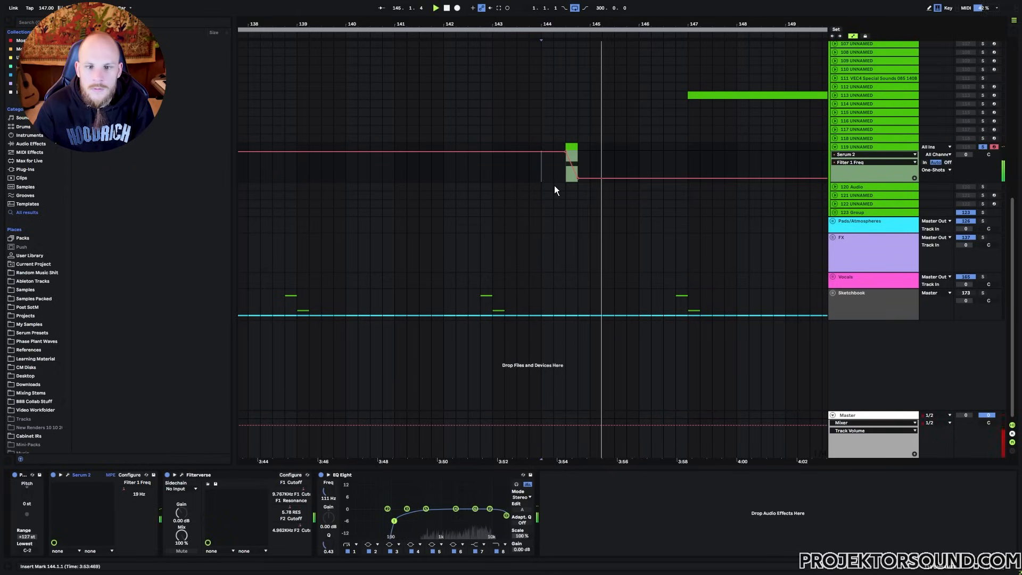
key(space)
key(space)
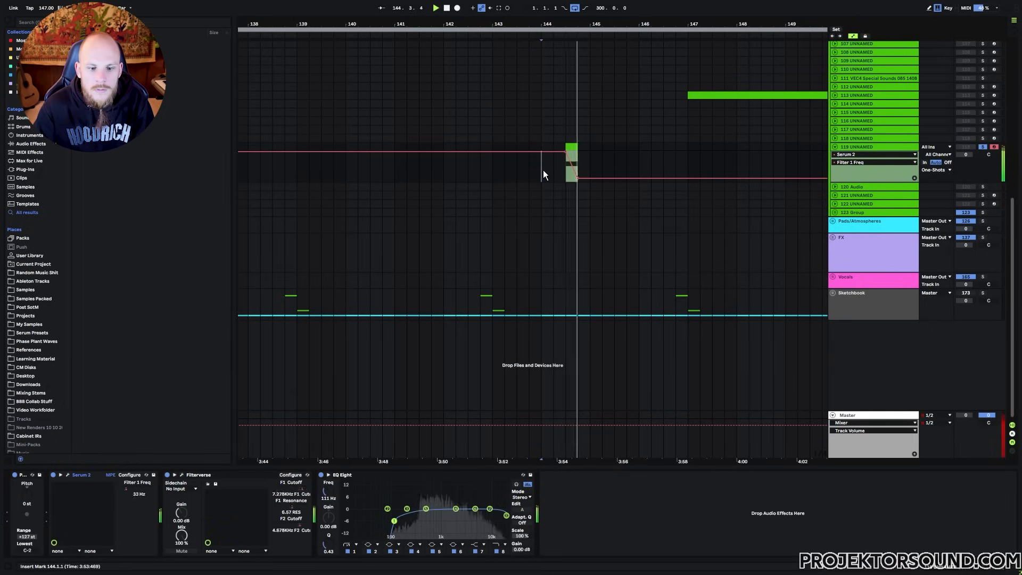
click(68, 475)
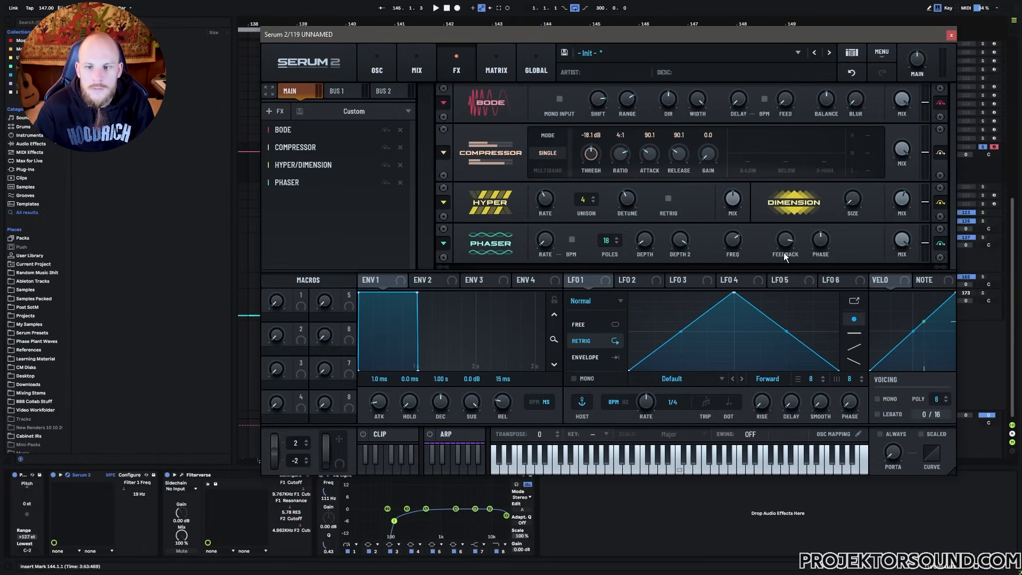
click(951, 35)
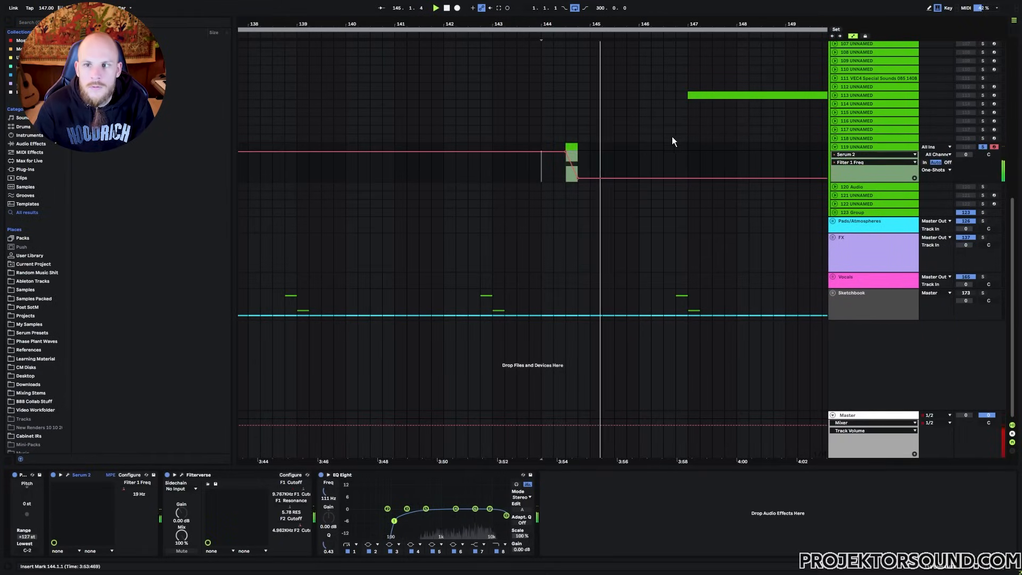
Reorder Filterverse's filters so Coils comes before Fractazer and play back the sound
click(199, 474)
click(181, 475)
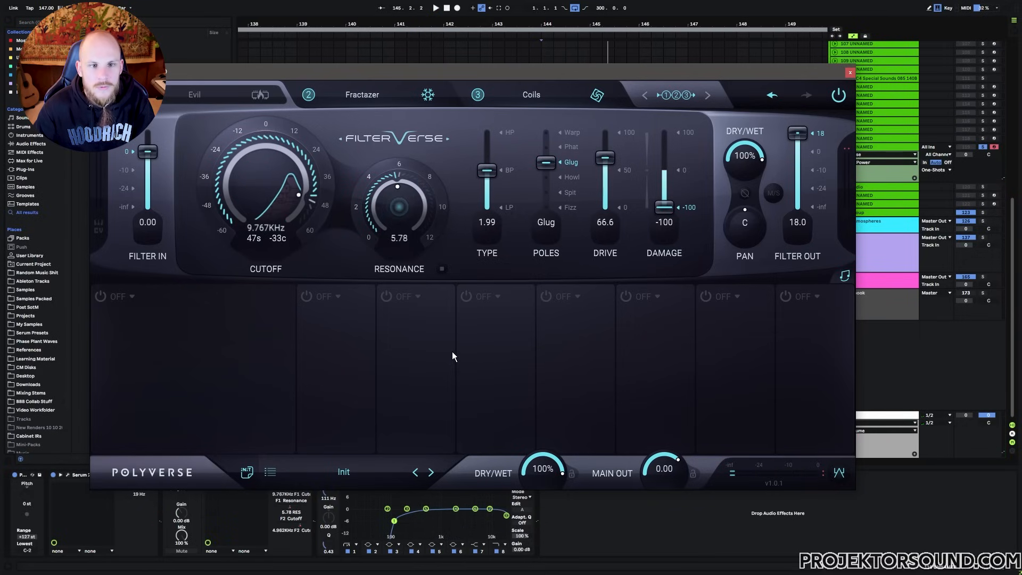
click(684, 98)
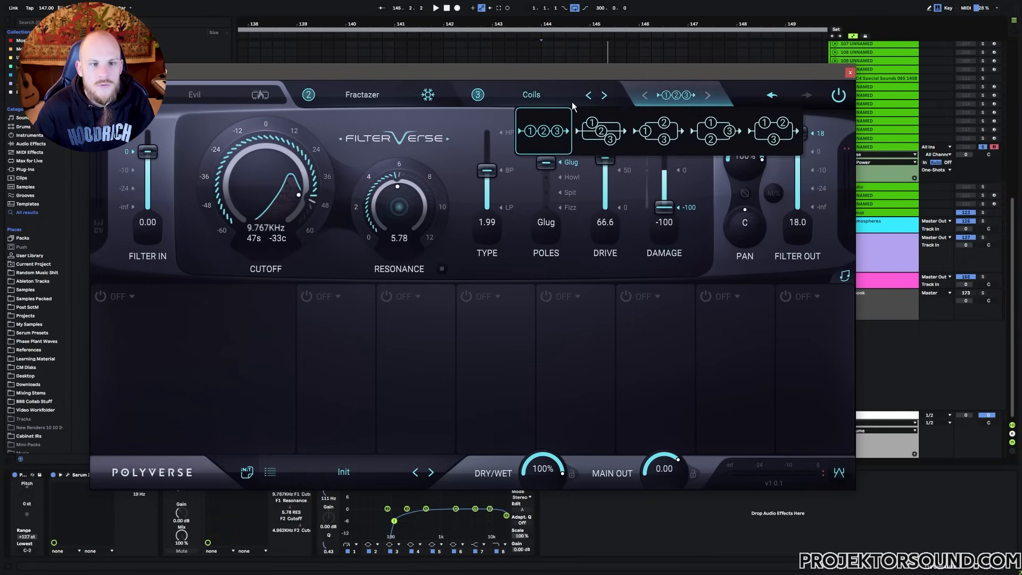
click(362, 95)
drag(358, 90, 625, 97)
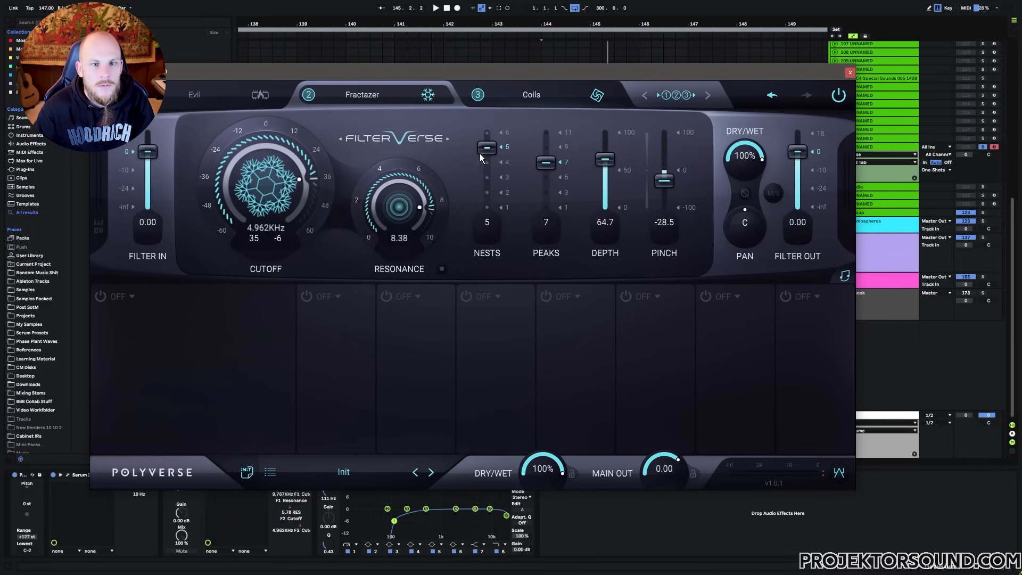
drag(346, 95, 565, 98)
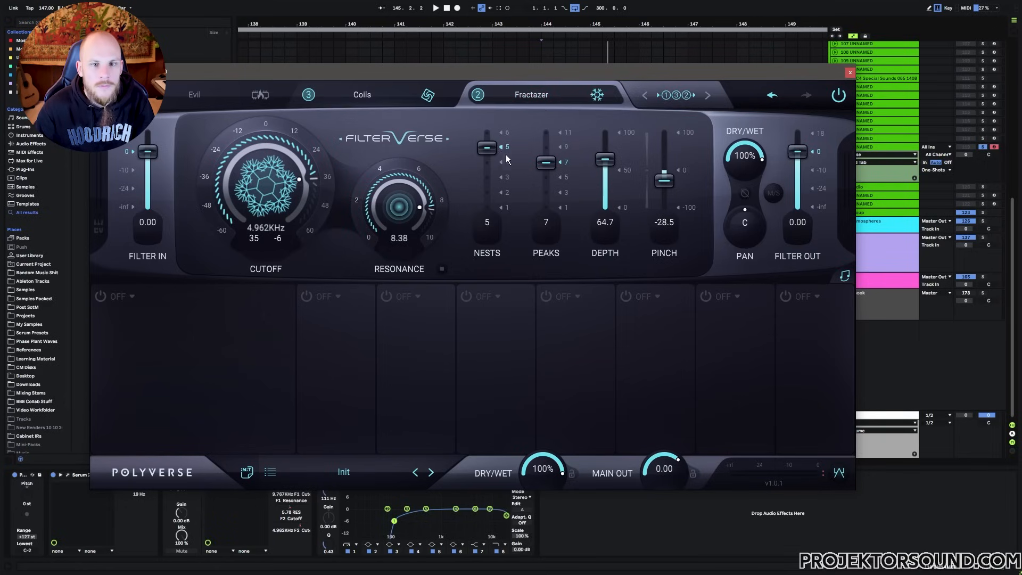
key(space)
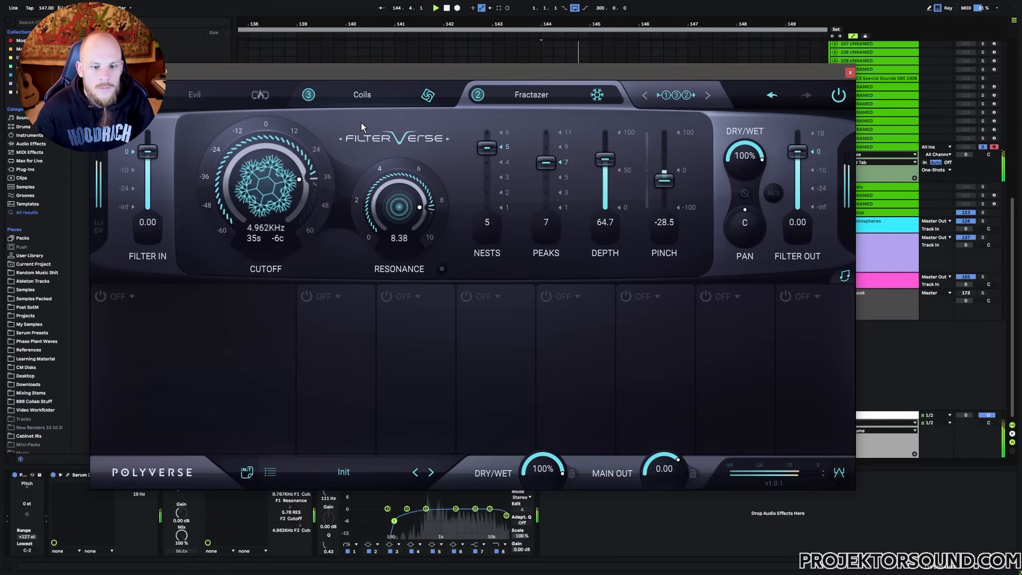
Audition Filterverse's routing layouts and settle on filters 1 and 3 in series, parallel to filter 2
click(677, 94)
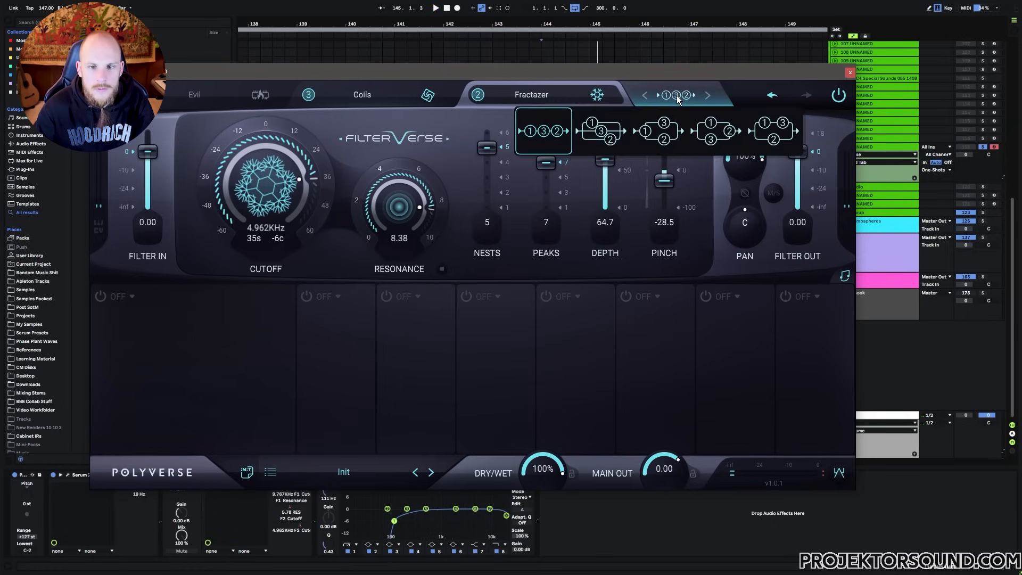
click(665, 140)
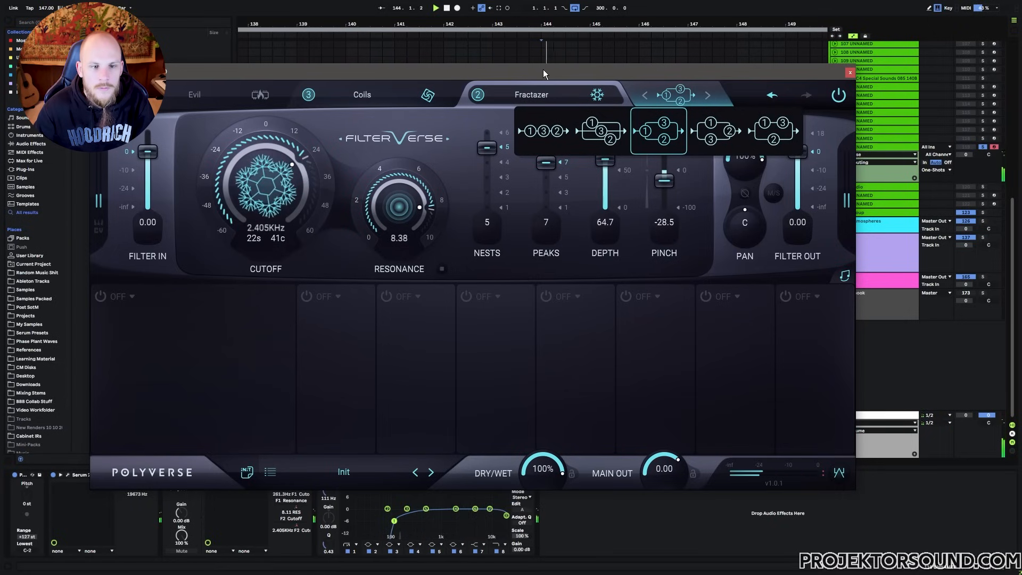
click(720, 137)
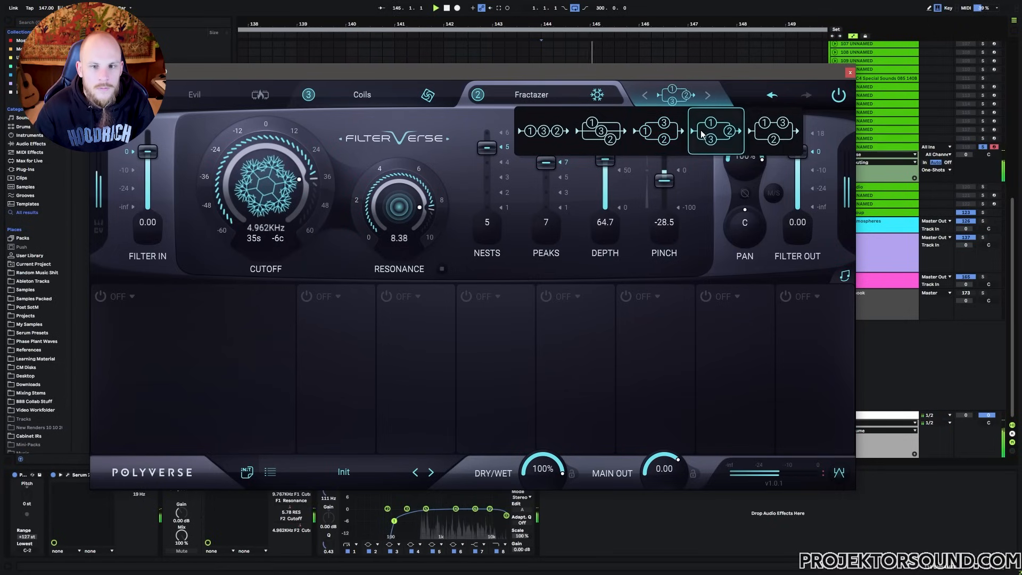
click(612, 130)
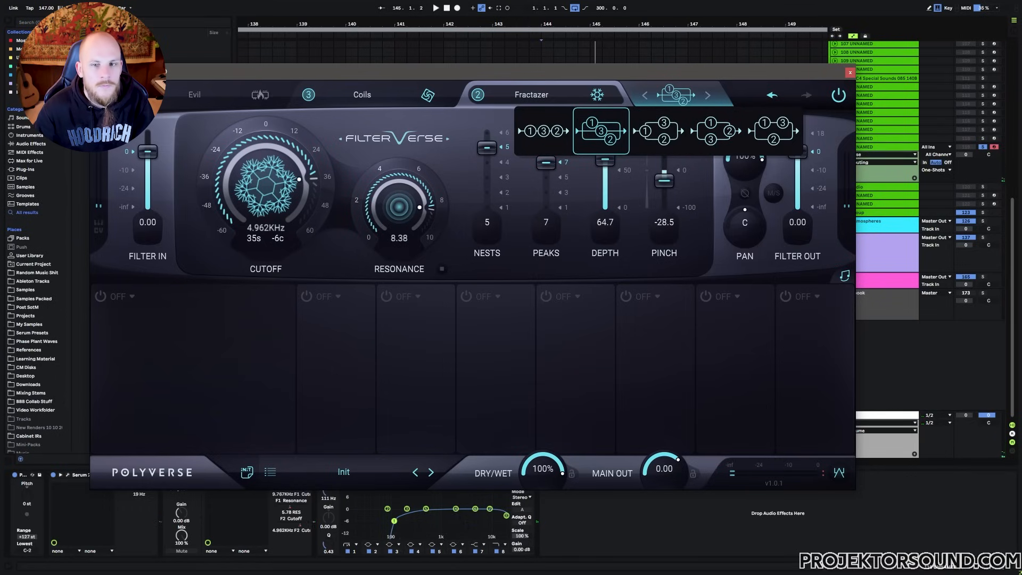
click(773, 131)
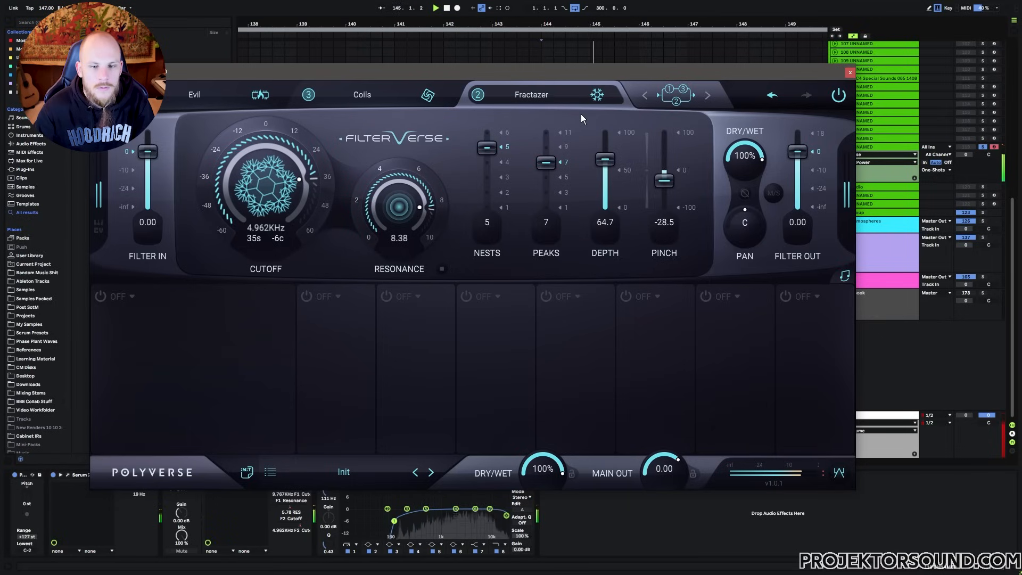
Lower the Evil filter's output in Filterverse to 2.89 while playing back the sound
click(189, 93)
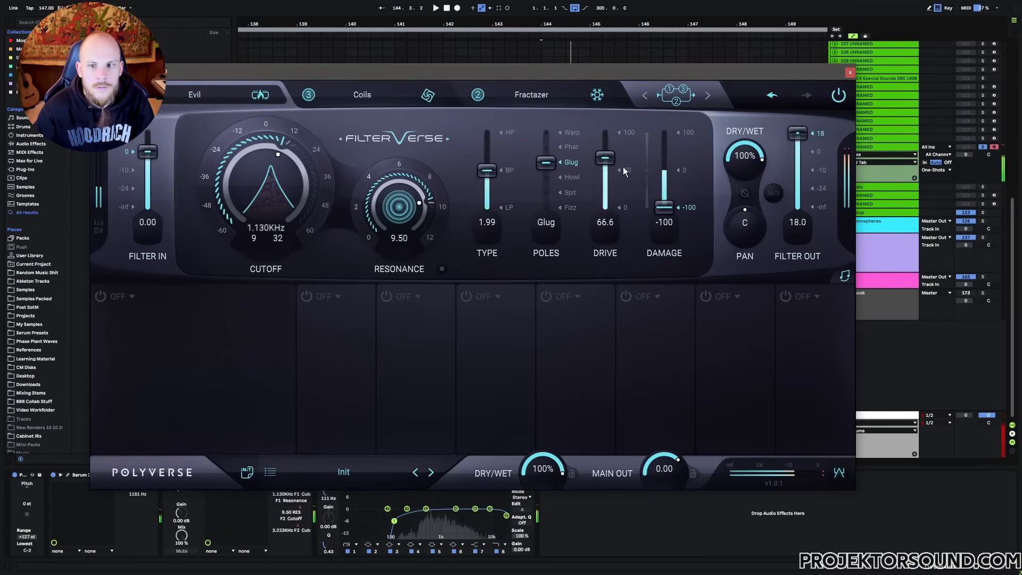
drag(801, 136, 797, 149)
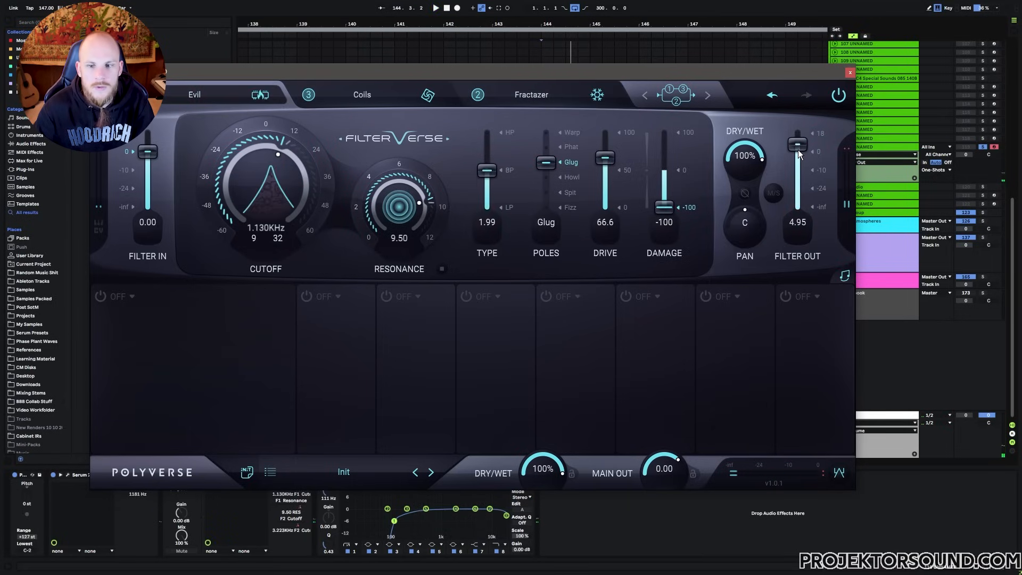
key(space)
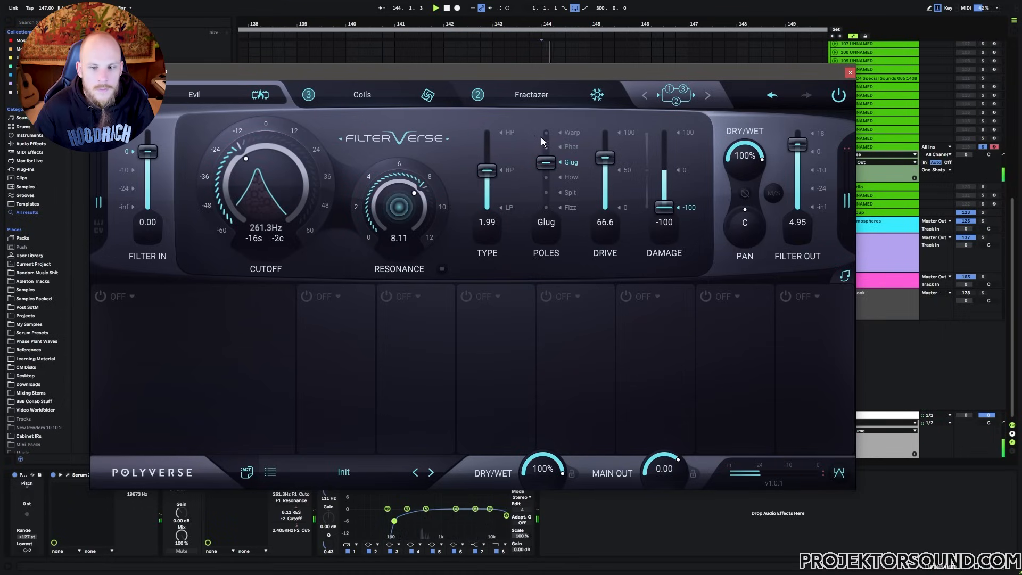
drag(799, 146, 797, 149)
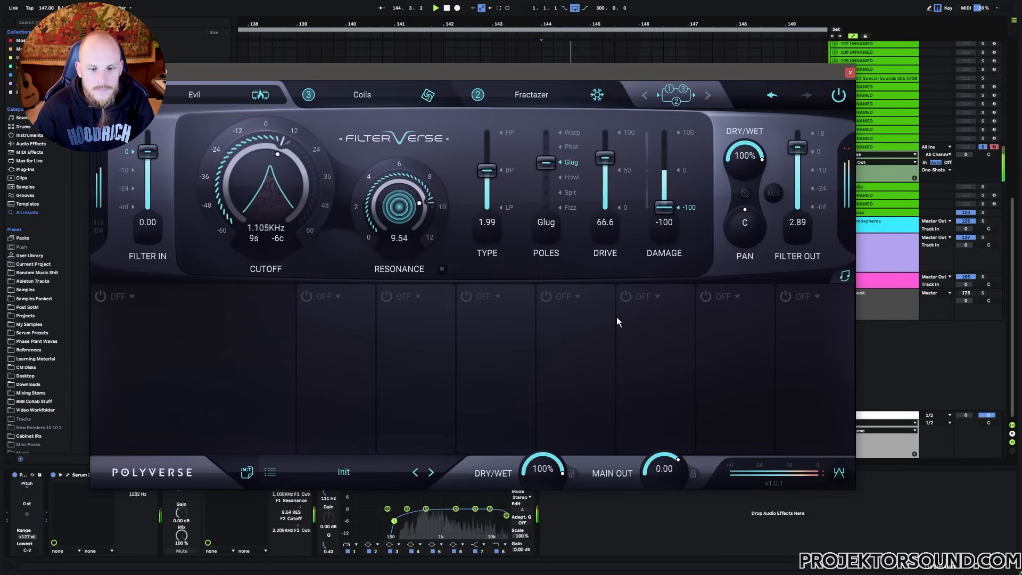
click(850, 72)
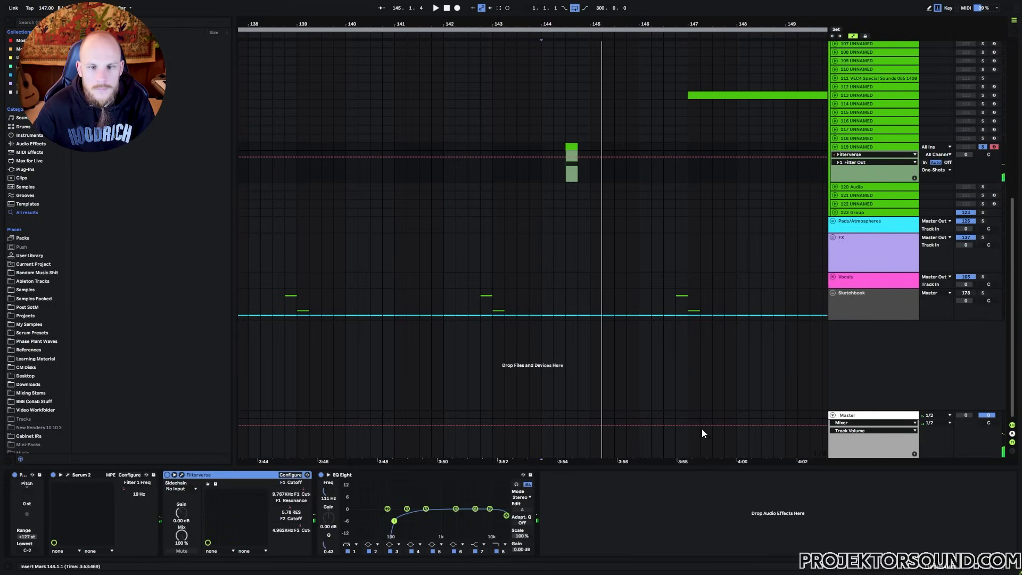
Add The Utility after EQ Eight on track 119 and raise the EQ's low cut to about 153 Hz
right_click(615, 500)
click(645, 480)
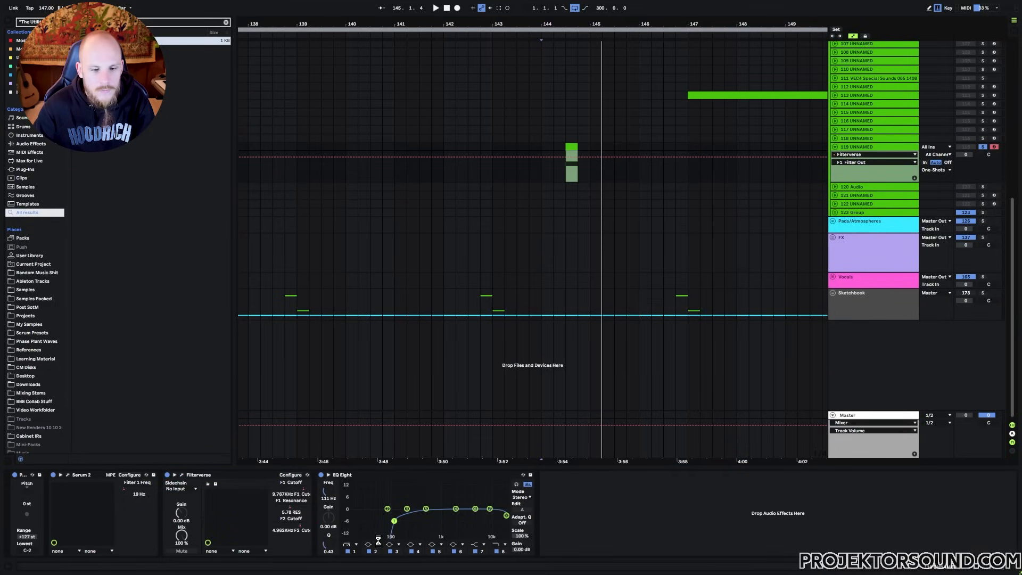
drag(395, 524, 400, 521)
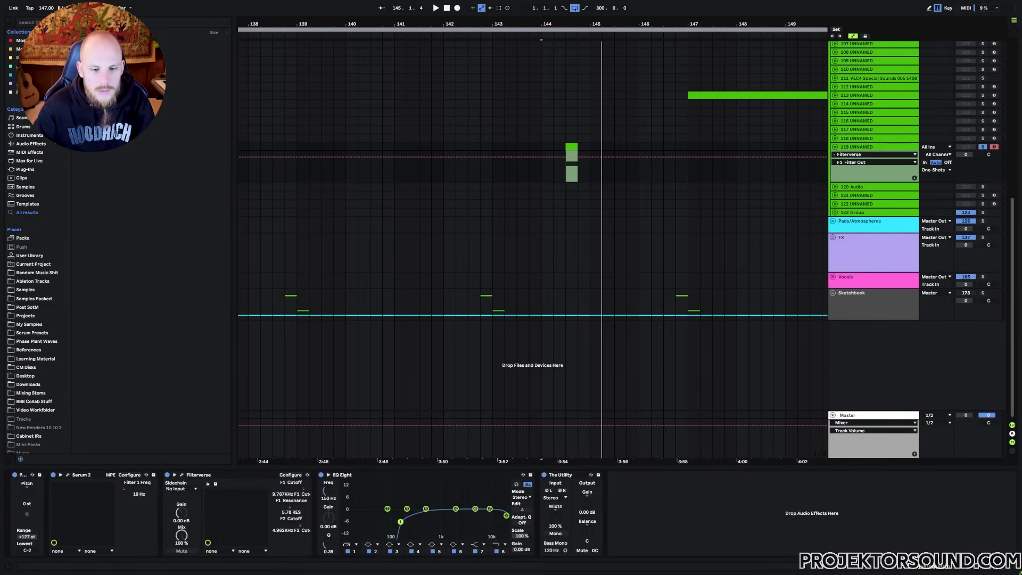
Automate The Utility's Gain to drop from 0 dB to -inf dB at the end of the one-shot clip
click(583, 497)
click(578, 168)
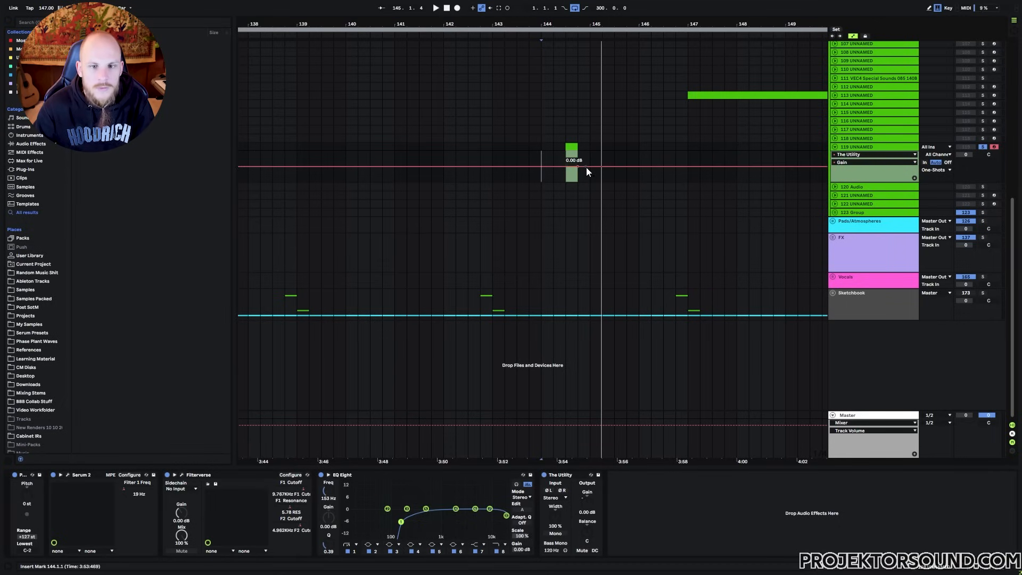
drag(587, 167, 578, 182)
Add Echo after The Utility and play back the one-shot clip
right_click(657, 512)
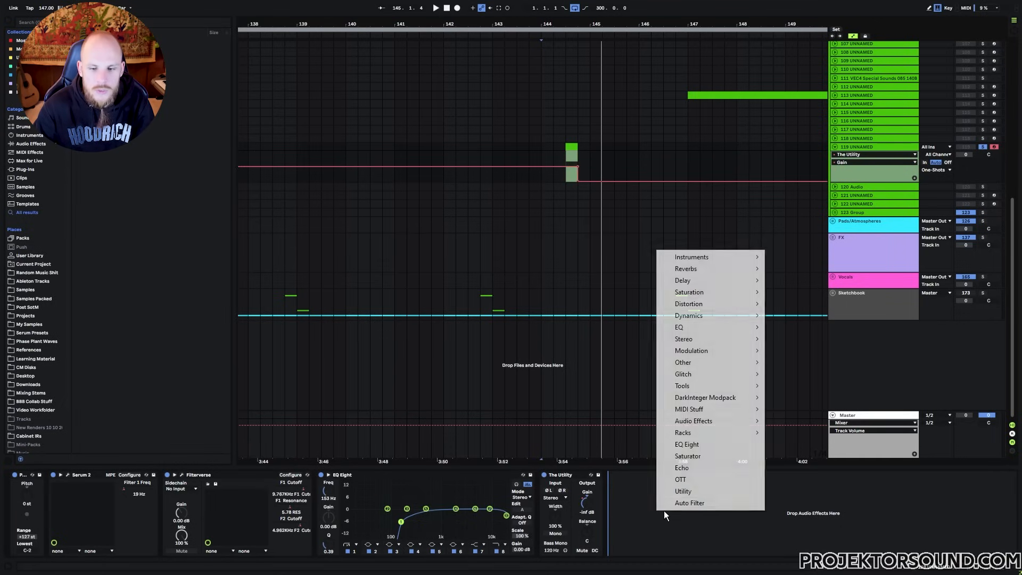
click(696, 475)
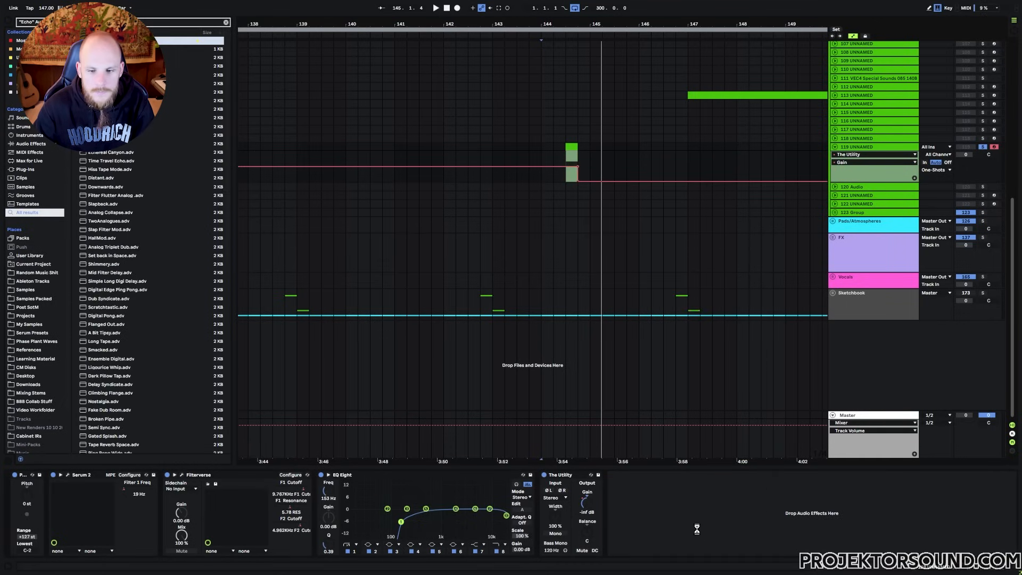
drag(697, 528, 697, 528)
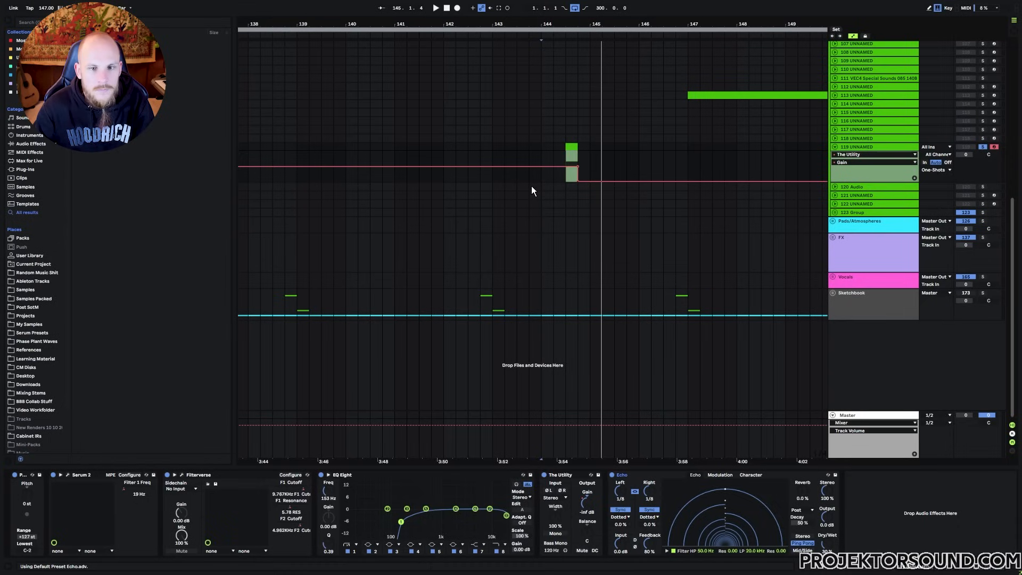
key(space)
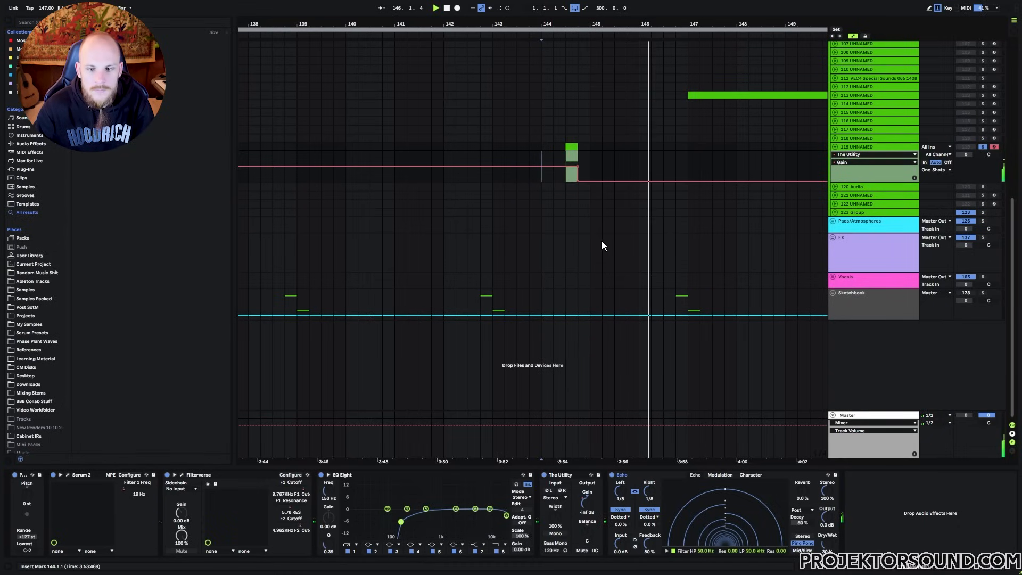
Dip a low-mid band in EQ Eight, raise its low cut to 156 Hz and play back the one-shot repeatedly
drag(426, 509, 401, 523)
click(567, 178)
key(space)
key(space)
key(space)
key(space)
key(space)
key(space)
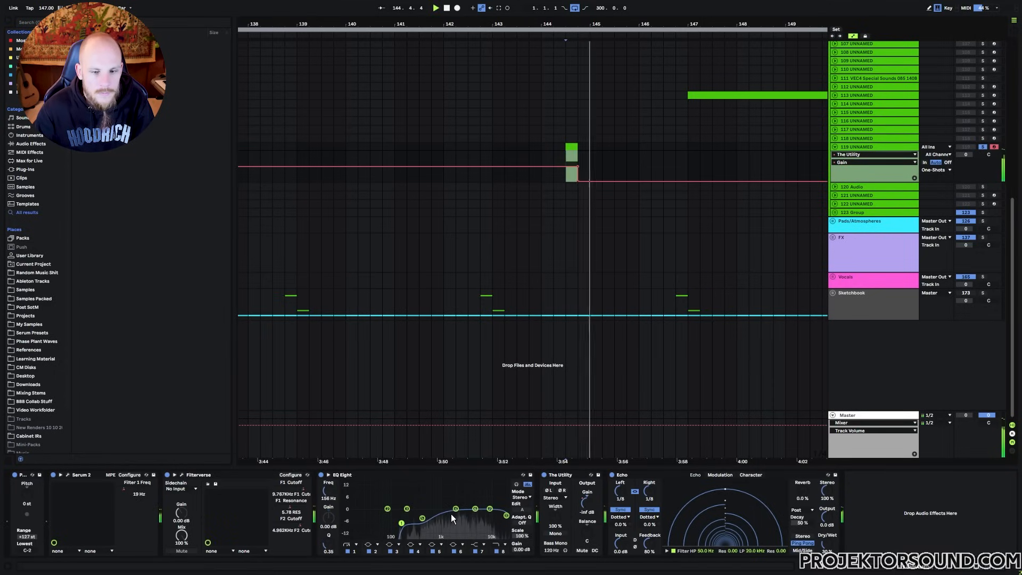
key(space)
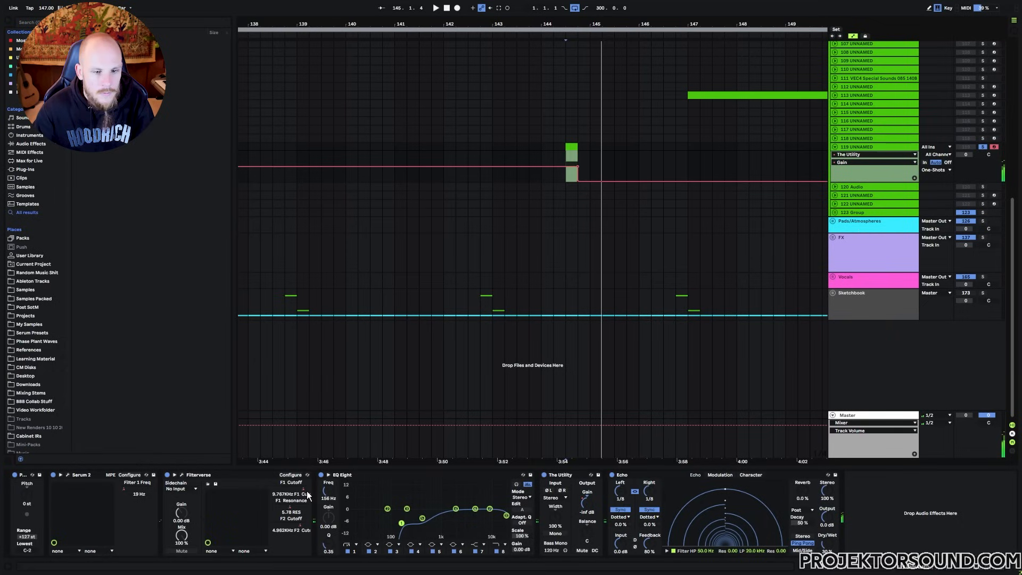
Automate Filterverse's F1 Cutoff to rise from 0.37 across the one-shot clip and play it back
click(307, 493)
drag(577, 163, 578, 170)
click(566, 165)
key(space)
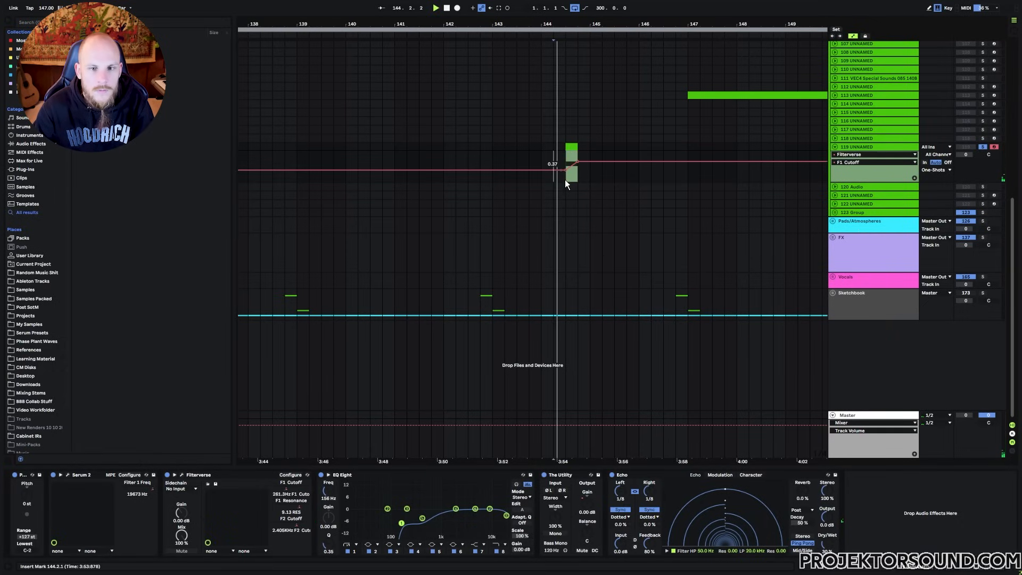
key(space)
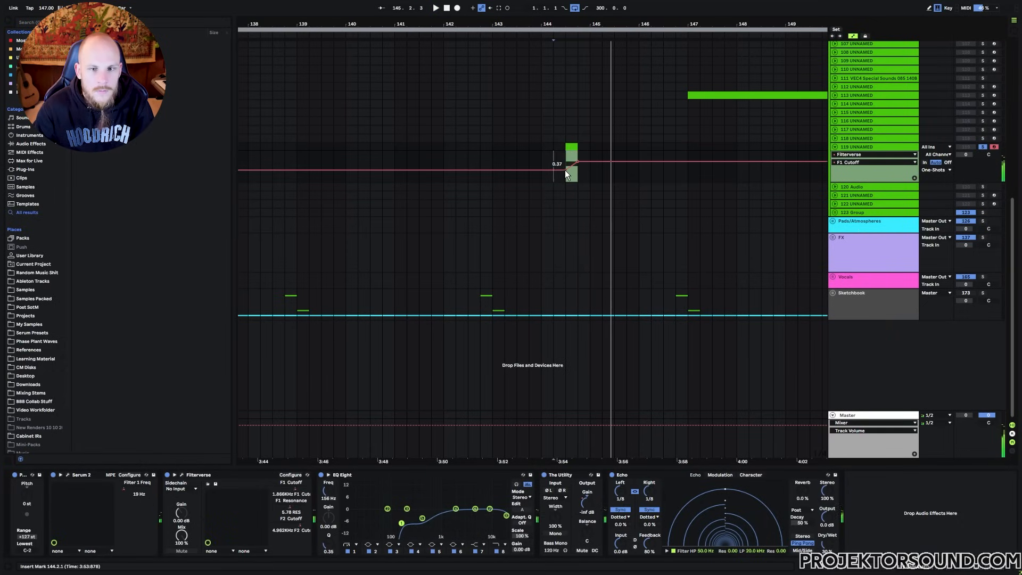
Raise the start of the F1 Cutoff automation to 0.99 so it falls across the clip, and play back the sound
drag(565, 169, 564, 152)
key(space)
key(space)
key(space)
key(space)
key(space)
key(space)
key(space)
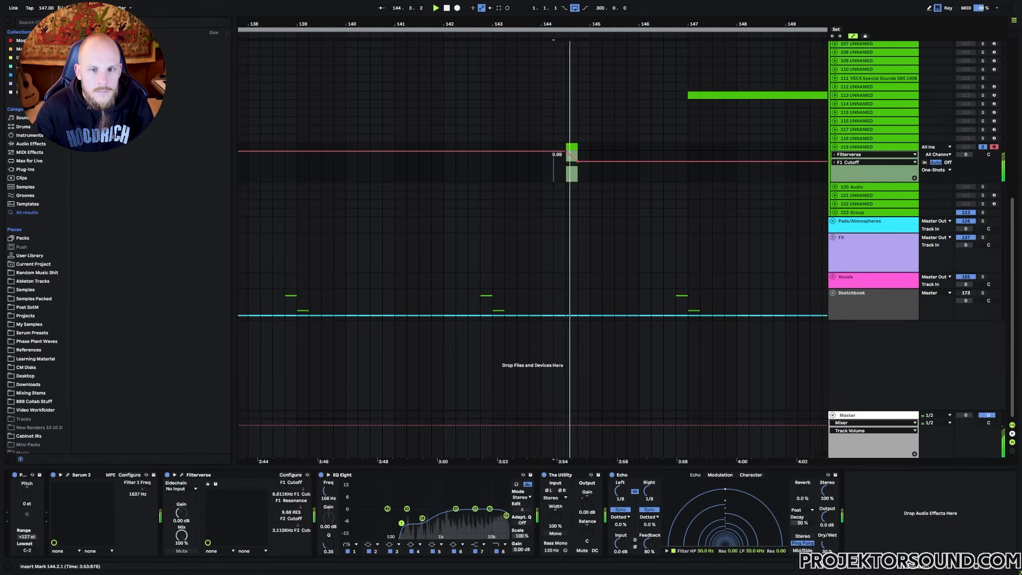
click(540, 170)
key(space)
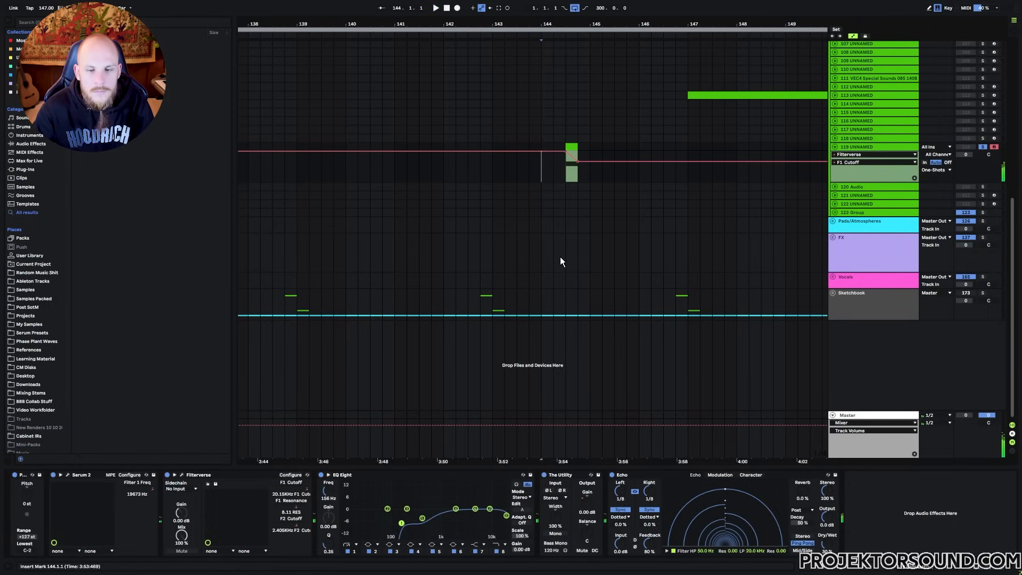
key(space)
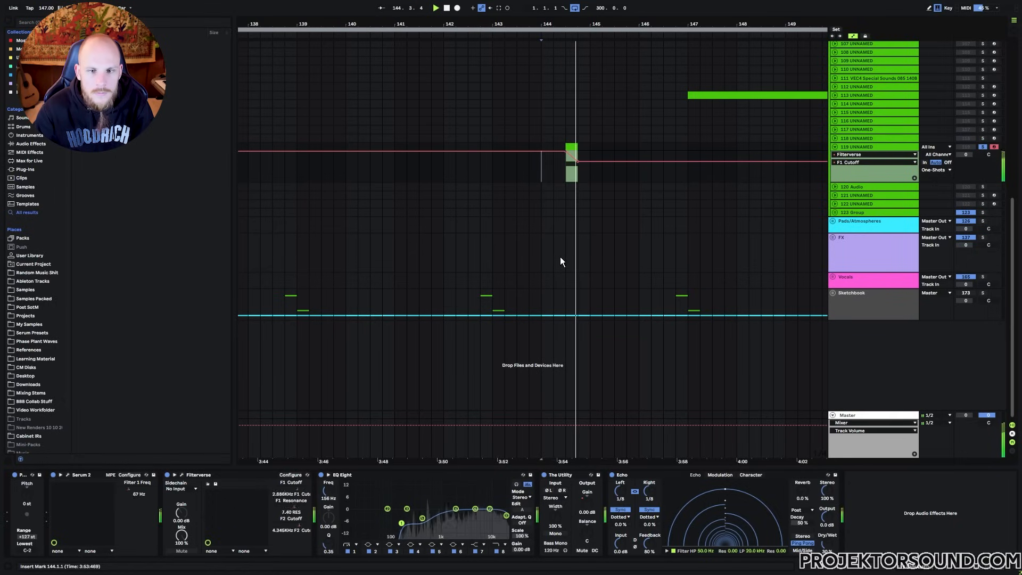
key(space)
Automate the Fractazer filter's input level in Filterverse to fade in from silence across the clip and play it back
click(182, 475)
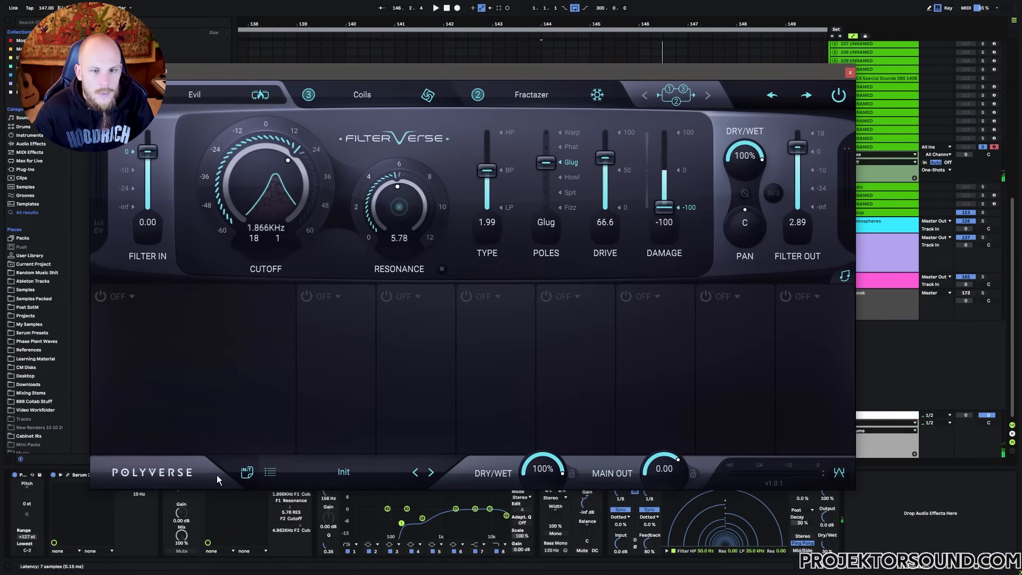
click(532, 100)
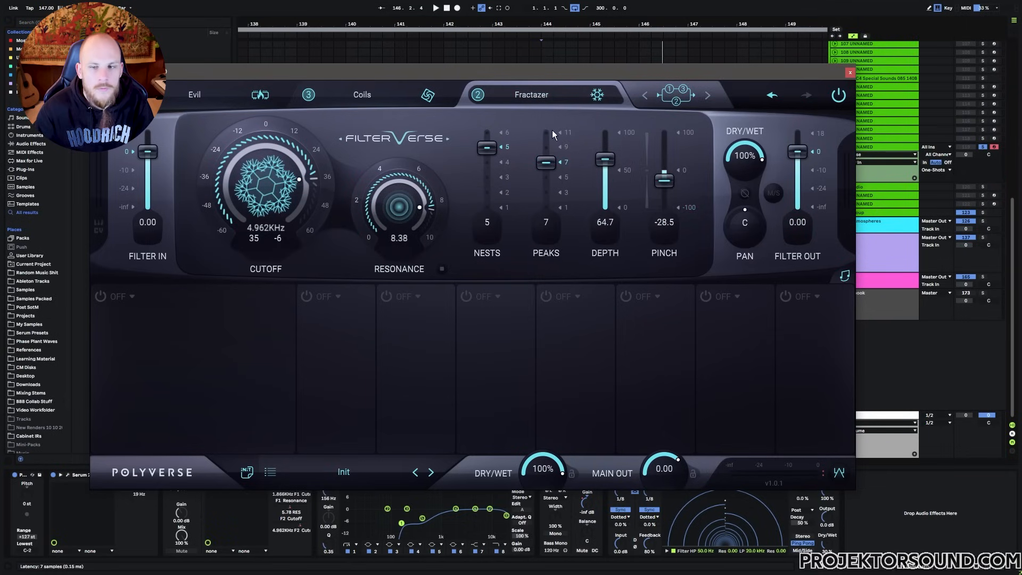
click(850, 73)
drag(573, 27, 552, 167)
key(space)
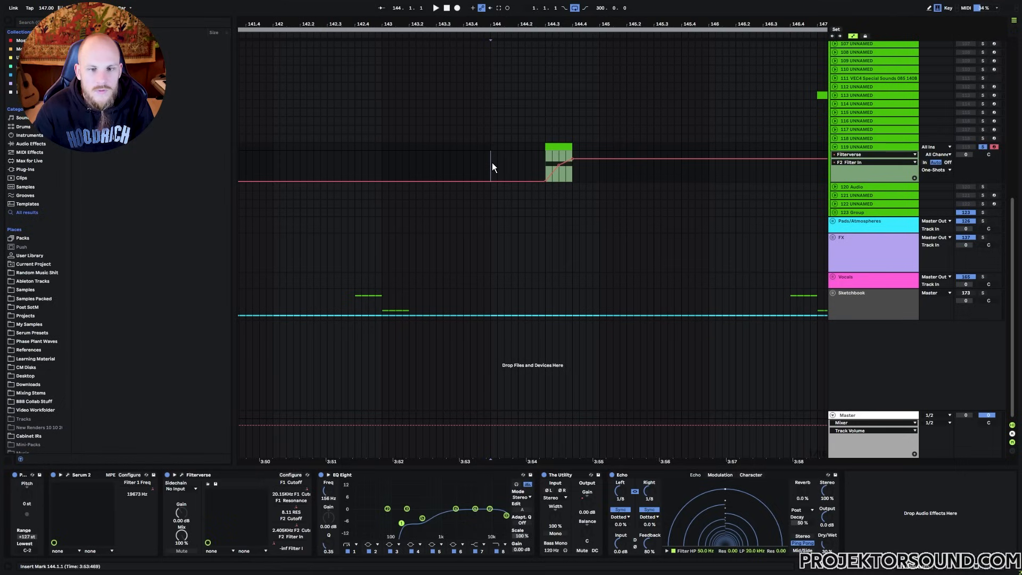
key(space)
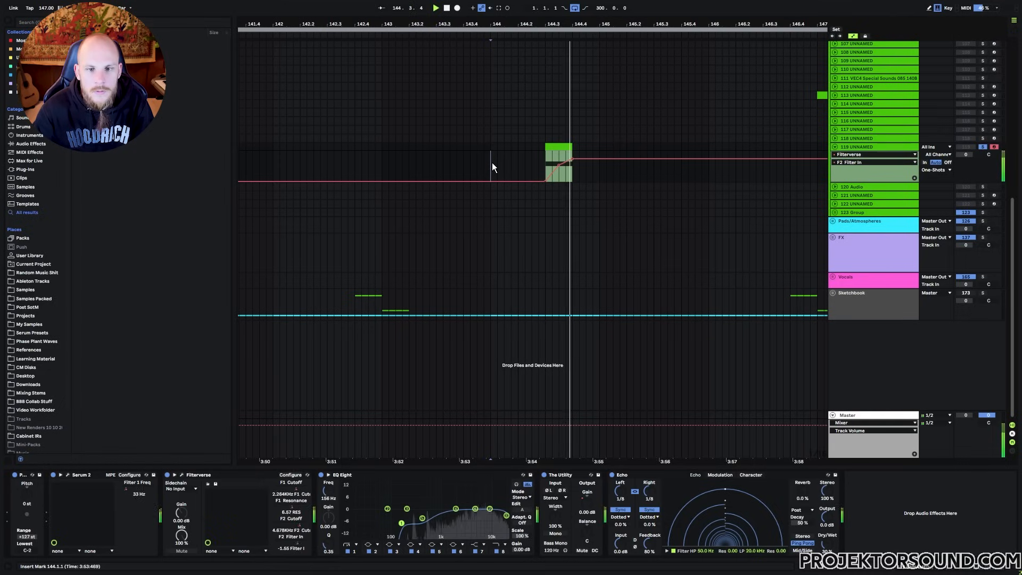
key(space)
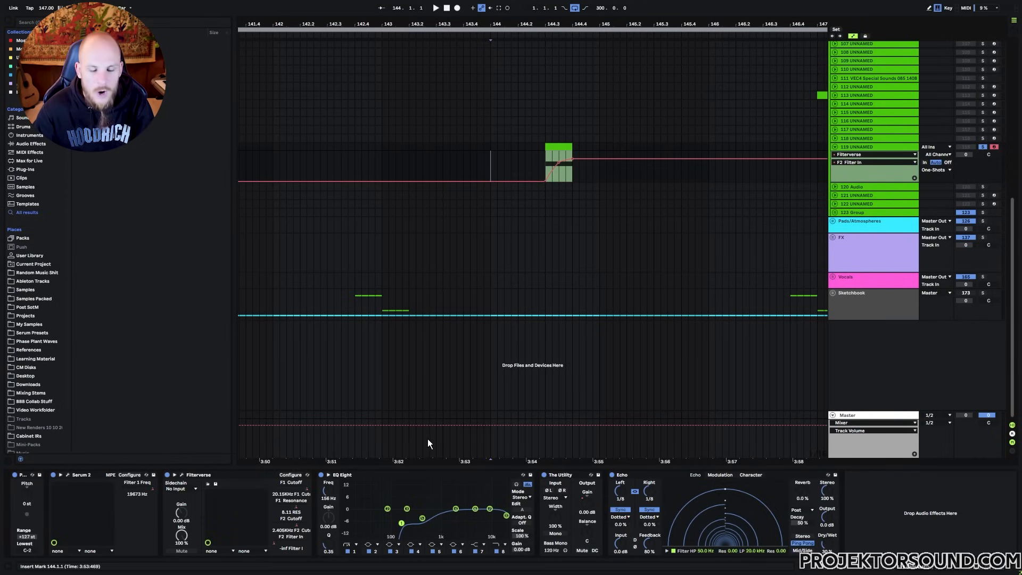
Add a second Filterverse after Echo on track 119
right_click(865, 539)
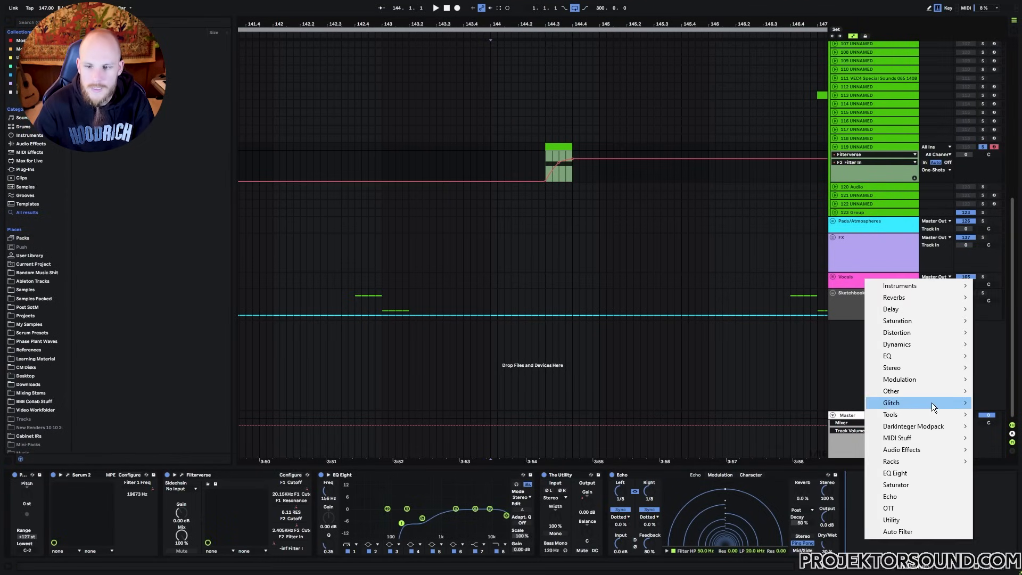
mouse_move(926, 392)
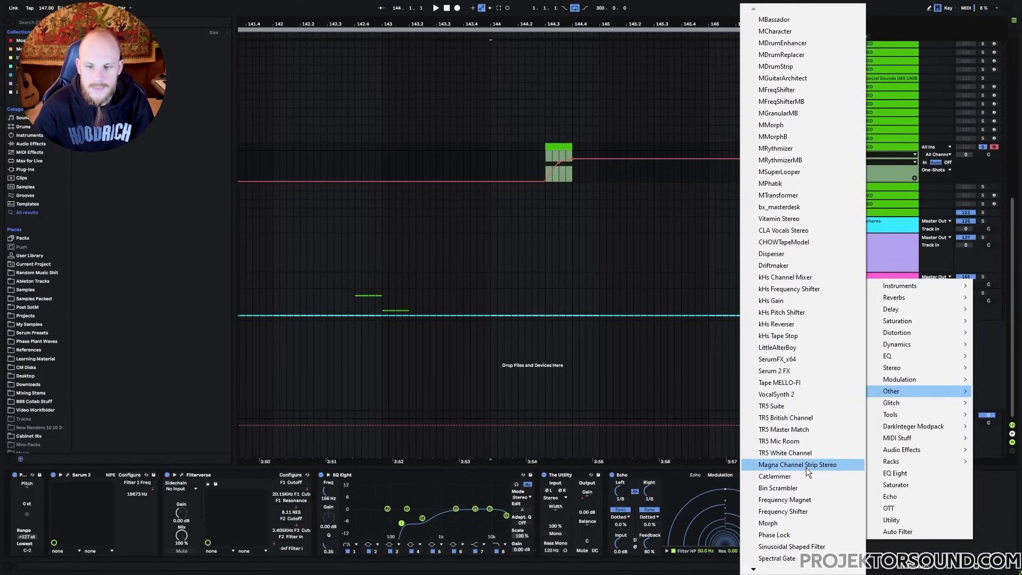
mouse_move(897, 354)
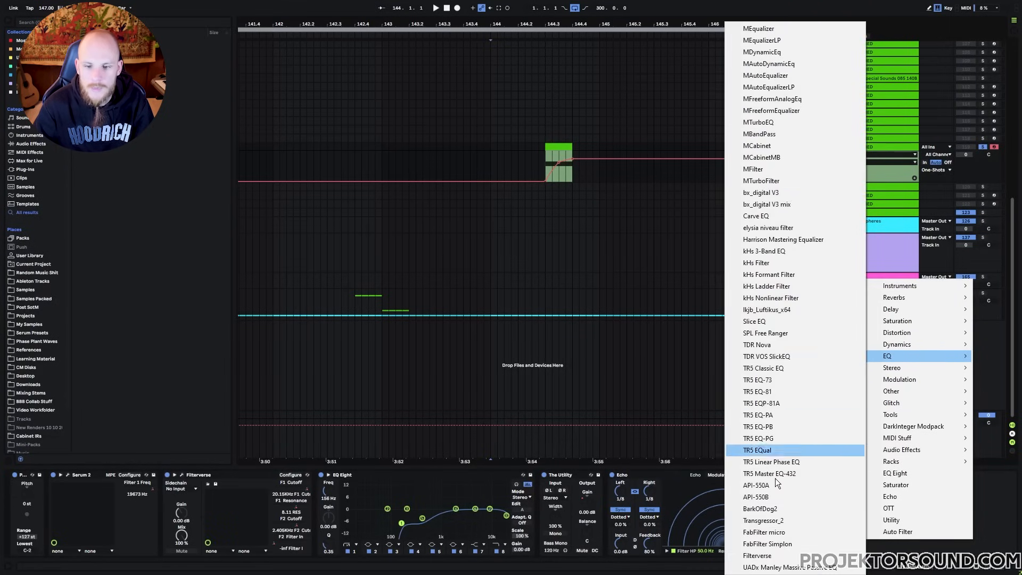
click(767, 556)
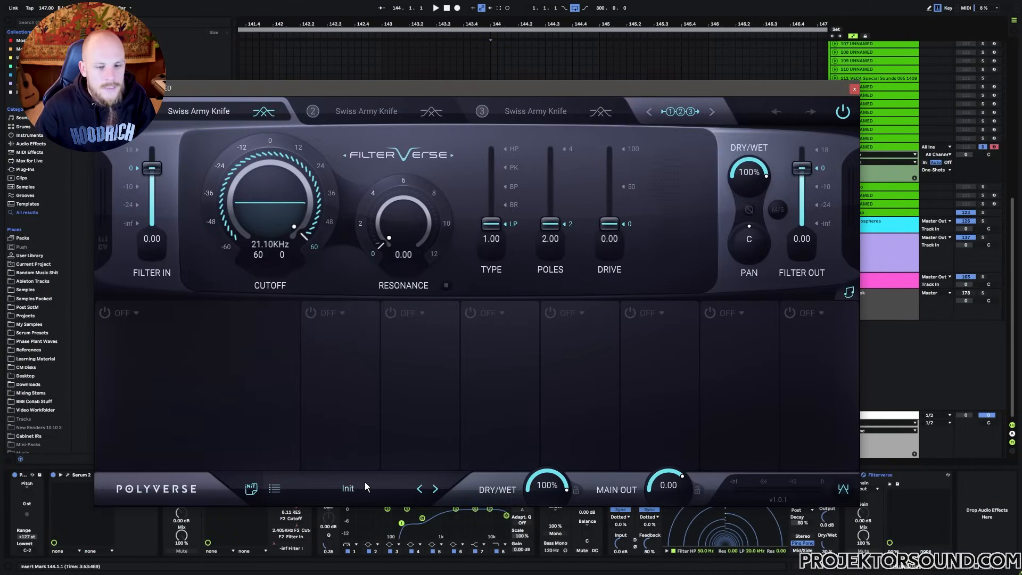
Filter the second Filterverse's presets by the rhythmic tag, load Bass Lazerool and play back the sound
click(366, 482)
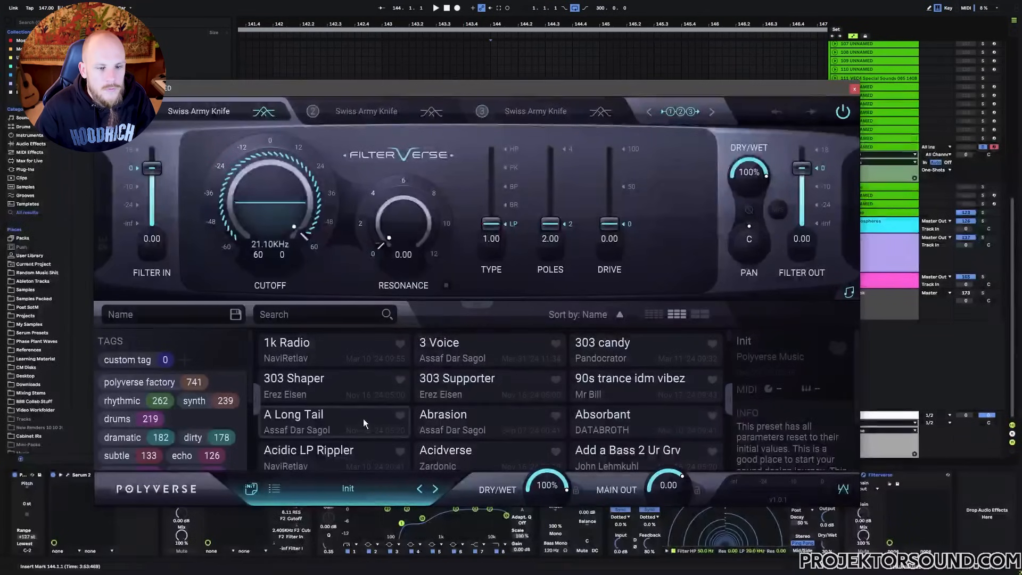
click(125, 401)
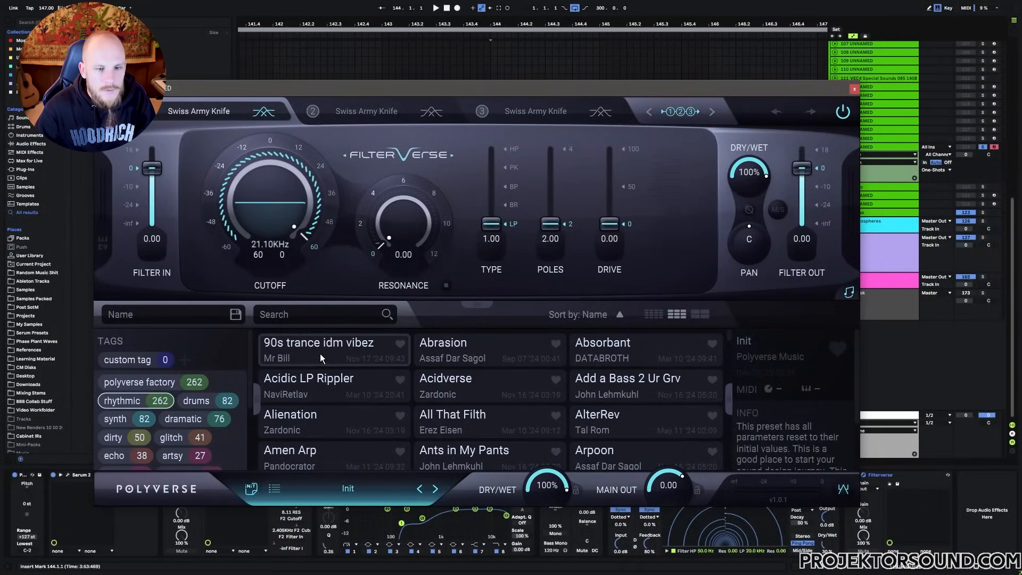
scroll(534, 395, down, 3)
click(455, 395)
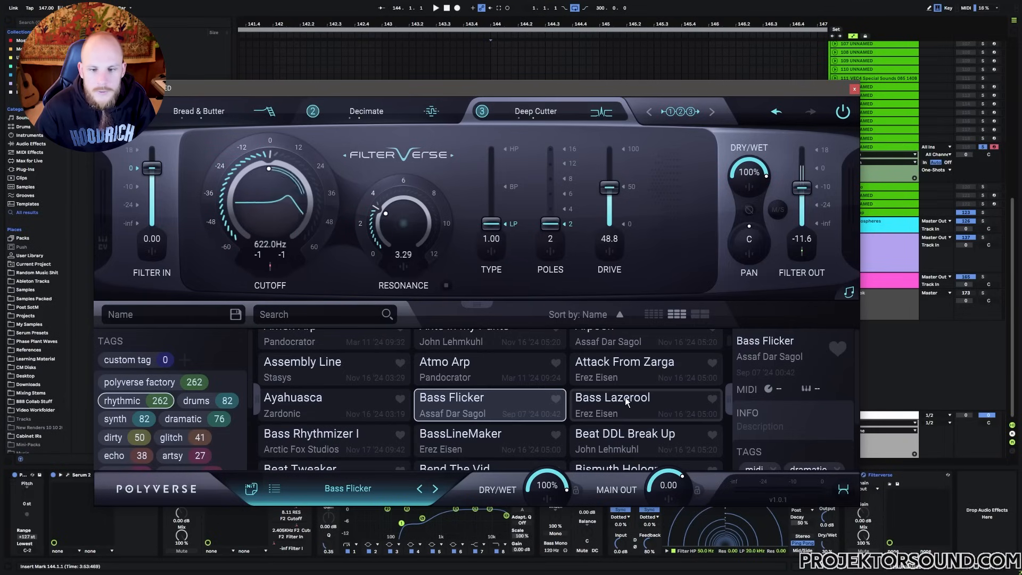
click(612, 405)
key(space)
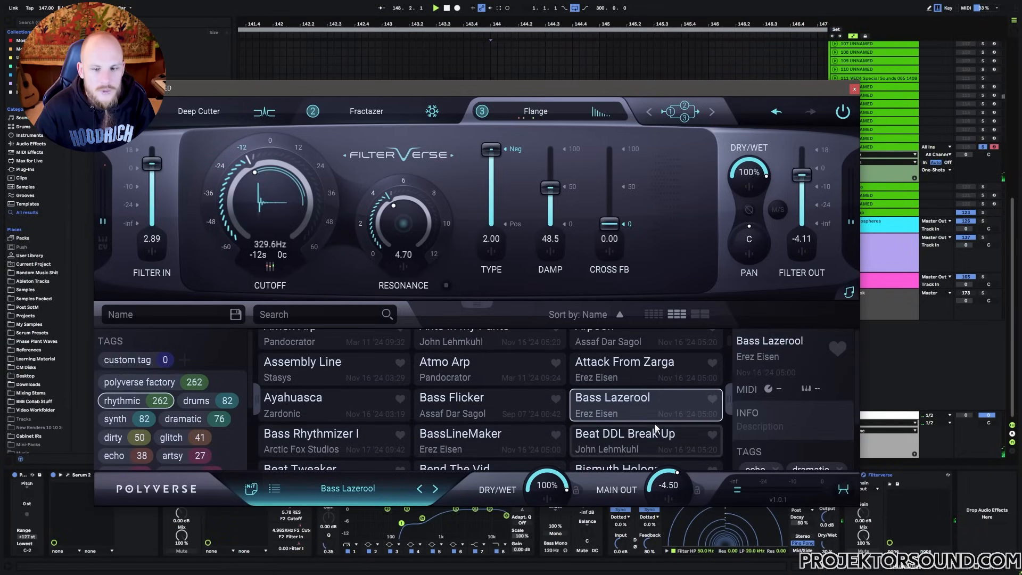
Automate the second Filterverse's Wet level to curve from zero at the clip's end up to 100 % and play it back
click(854, 90)
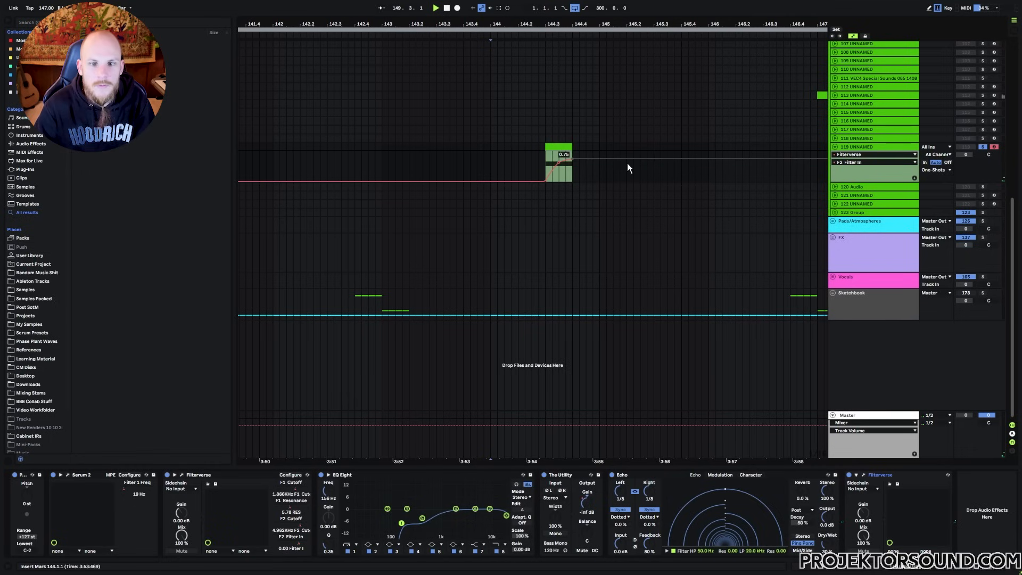
click(864, 475)
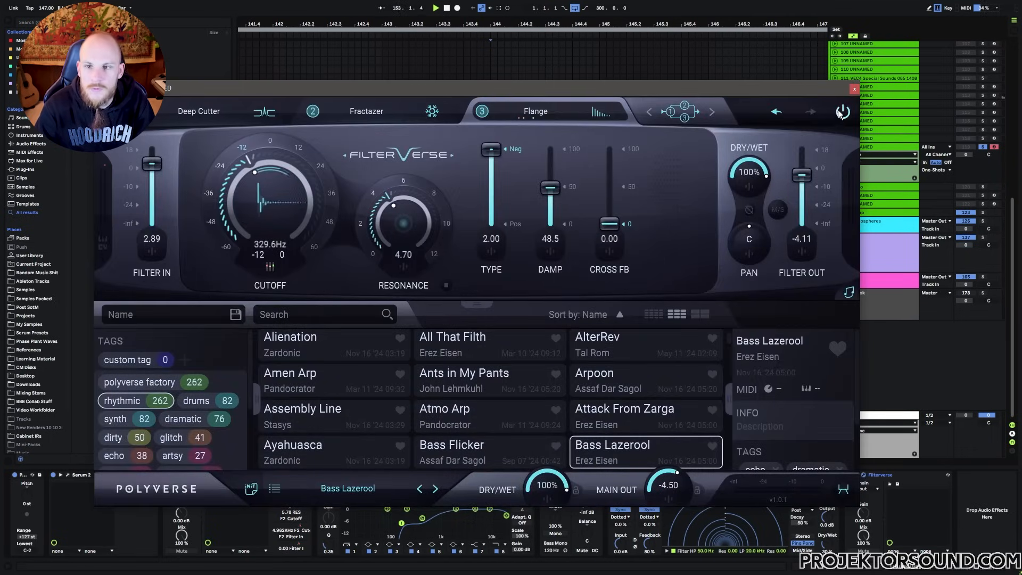
click(855, 89)
click(599, 151)
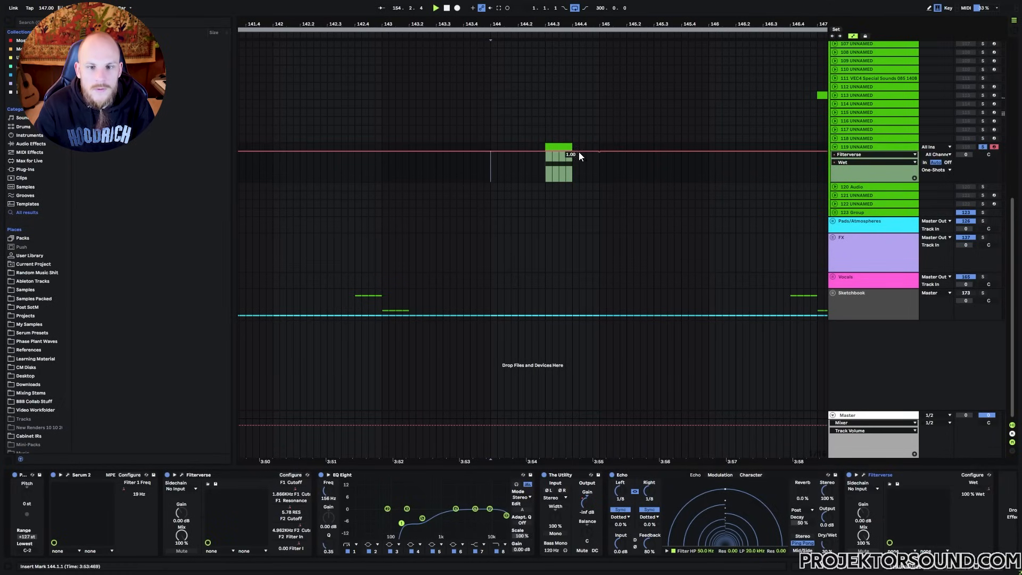
mouse_move(571, 152)
mouse_down()
mouse_move(575, 176)
mouse_move(575, 167)
mouse_up()
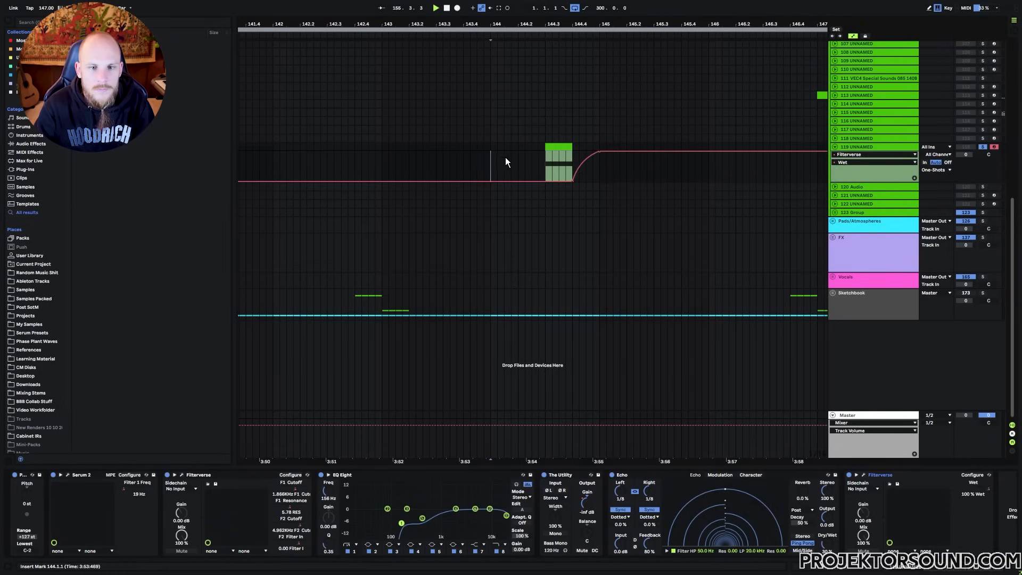
click(491, 165)
key(space)
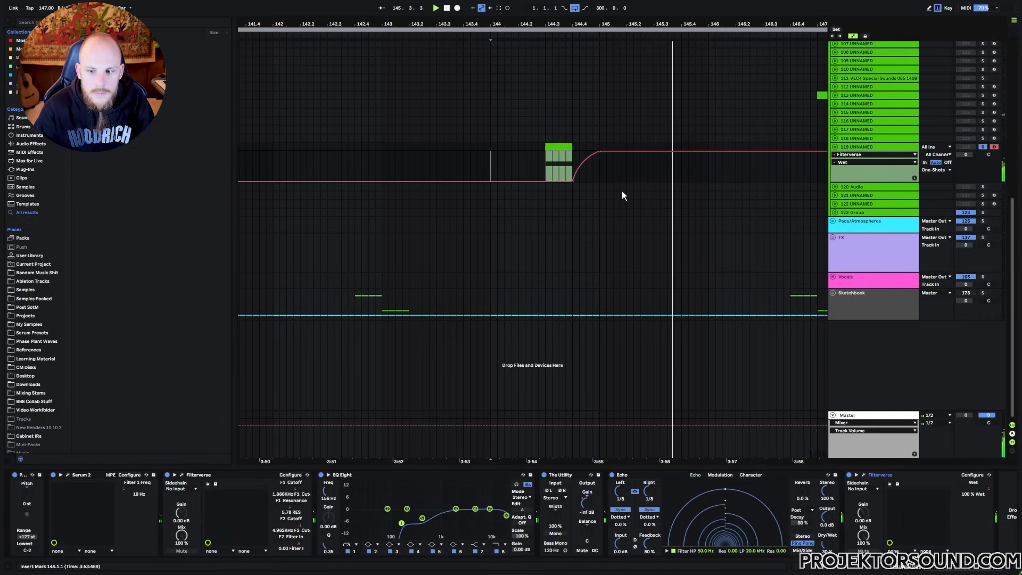
Drop the second Filterverse's Wet automation back to zero at bar 147, with bars 144 to 147 selected
drag(511, 23, 460, 9)
key(space)
drag(452, 162, 574, 168)
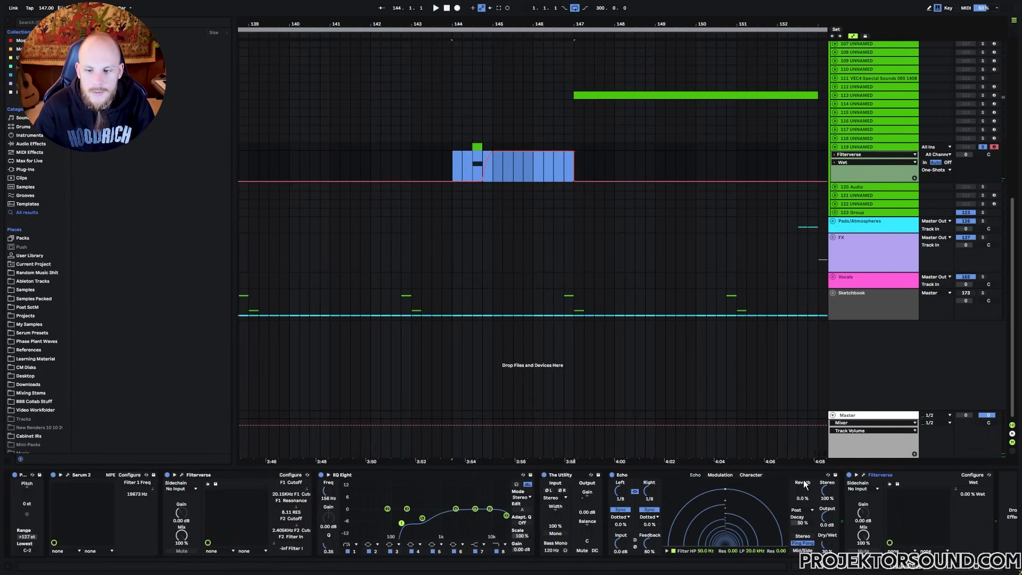
Move The Utility behind Echo, in front of the second Filterverse, and show its Gain automation
click(574, 505)
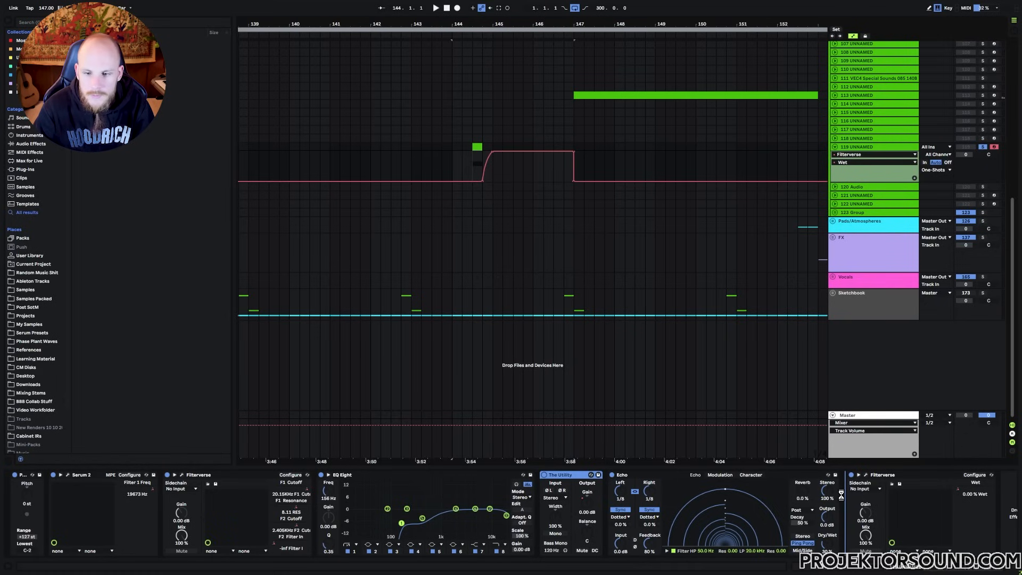
drag(834, 503, 834, 515)
click(815, 512)
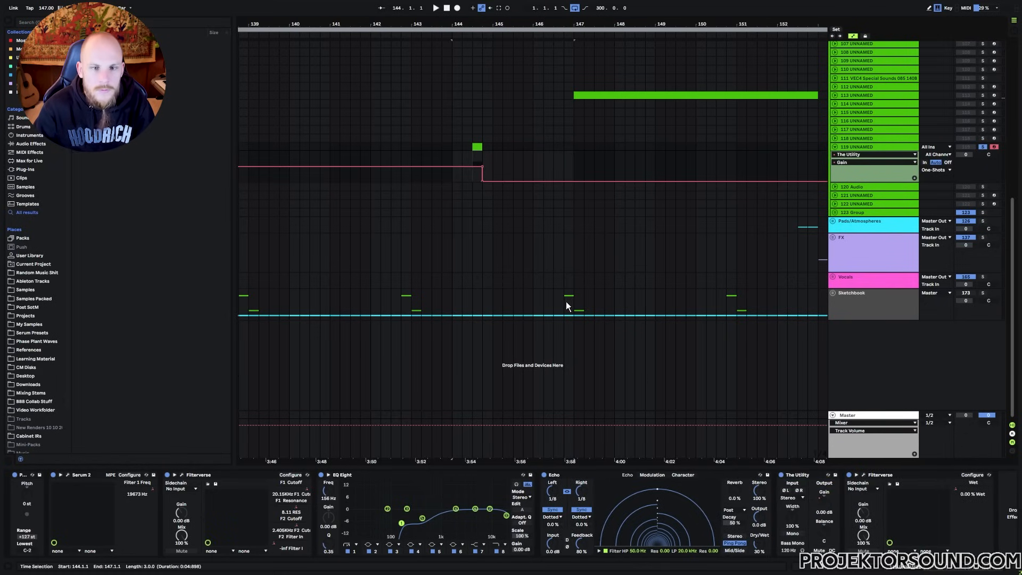
Move the drop in The Utility's Gain automation to bar 147 and raise the envelope into a ramp starting at the clip's end
drag(483, 181, 574, 178)
key(ctrl+z)
click(601, 179)
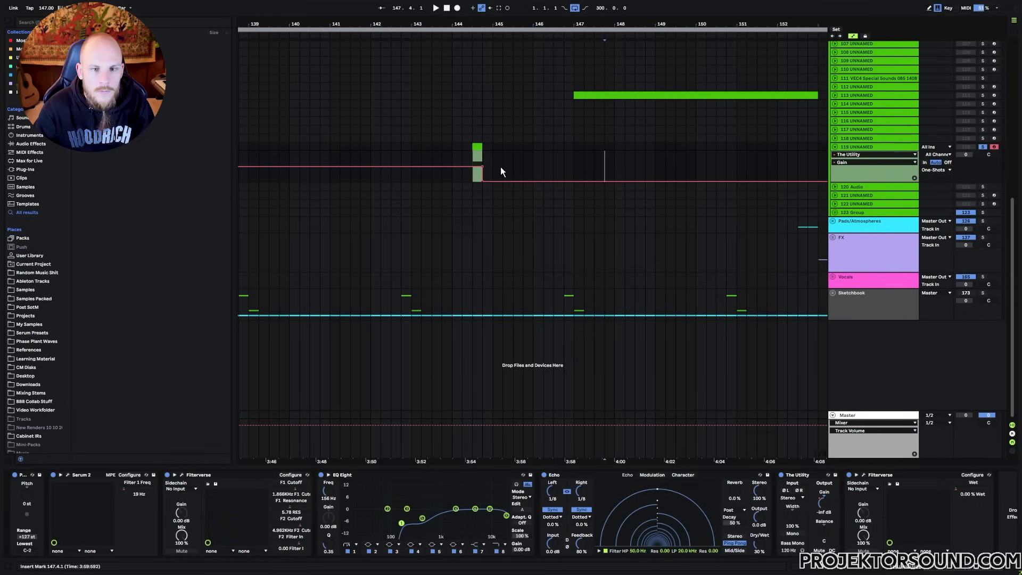
drag(482, 181, 574, 181)
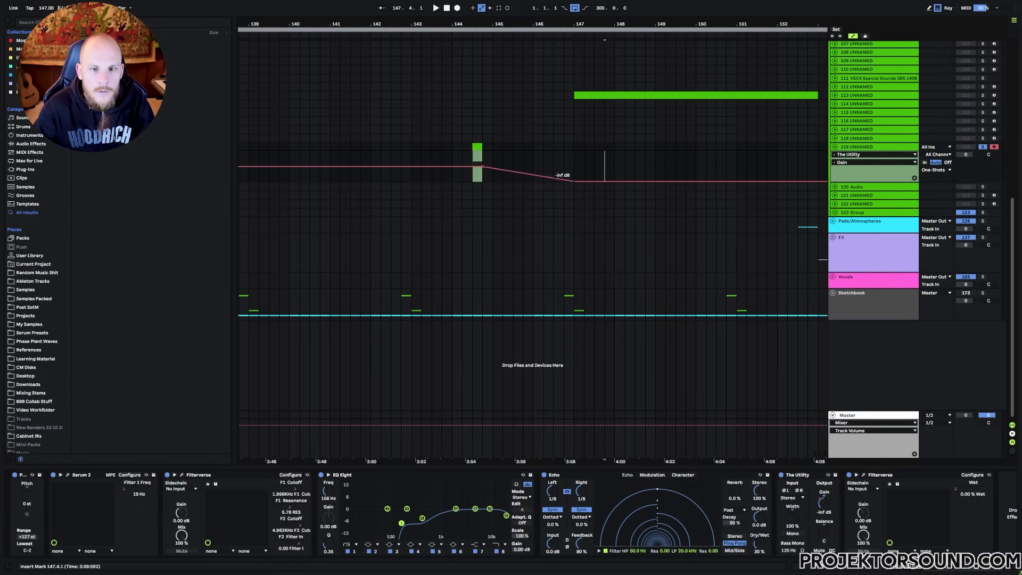
drag(482, 169, 574, 162)
Set The Utility's Gain breakpoint at the end of the clip to 0 dB
drag(482, 163, 482, 165)
right_click(484, 165)
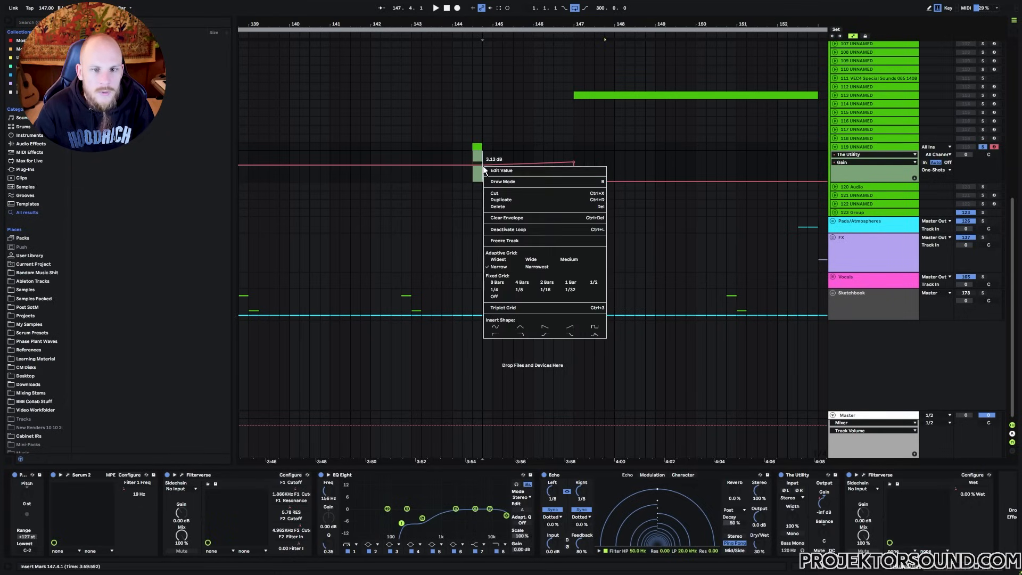
click(496, 171)
text(0)
key(Return)
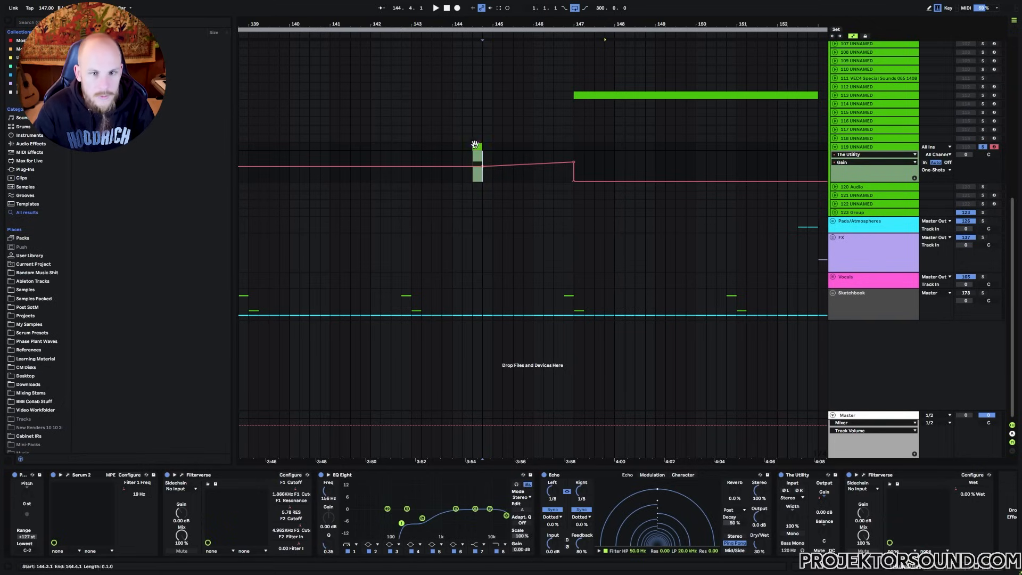
Try to move the clip on track 119 one beat later, to 144.4.1, without locking the envelopes
click(475, 144)
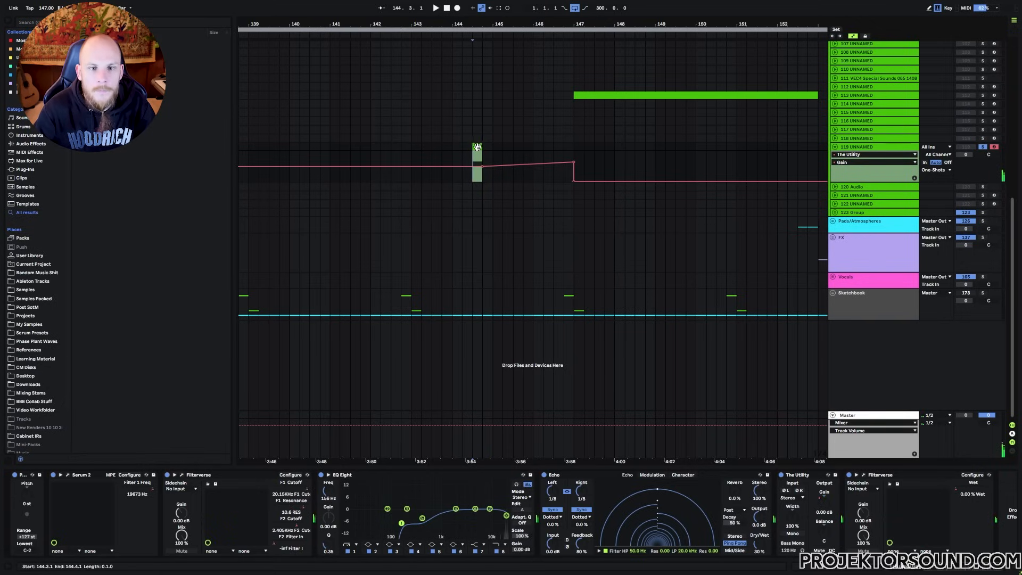
click(476, 147)
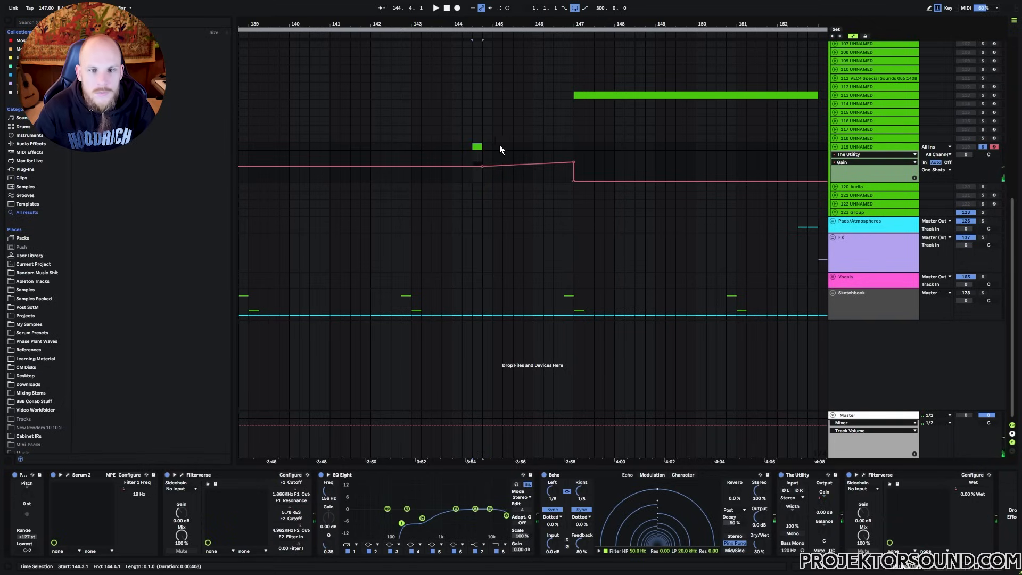
drag(475, 148, 485, 148)
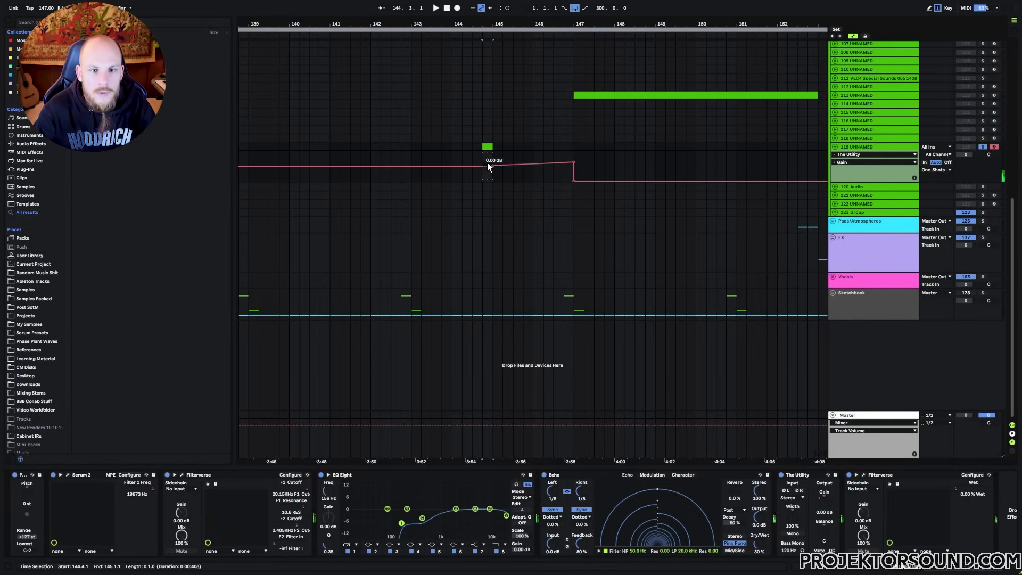
key(ctrl+z)
Toggle Lock Envelopes and move the clip on track 119 one beat later, to start at 144.4.1
click(866, 37)
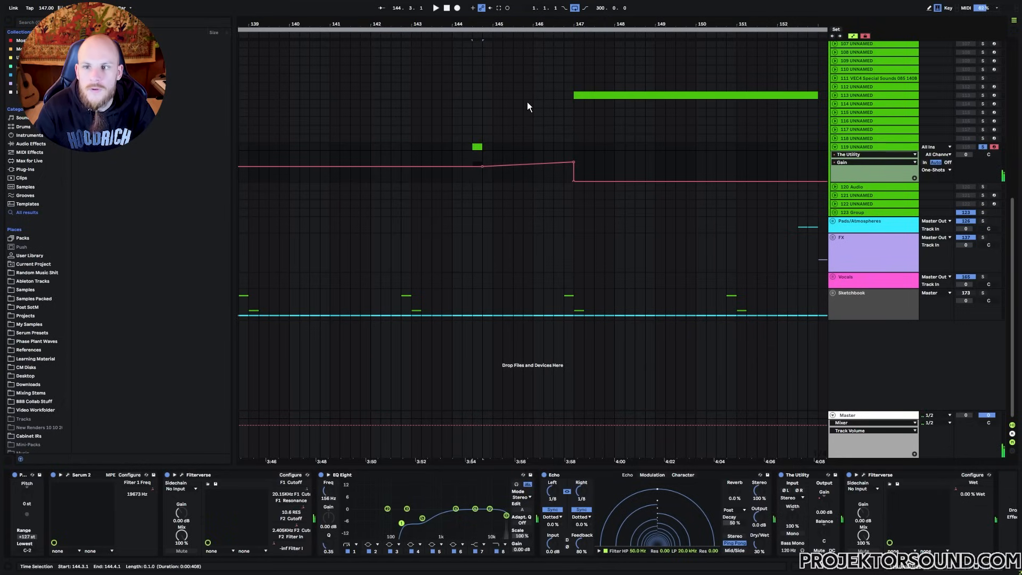
click(524, 103)
drag(476, 147, 486, 147)
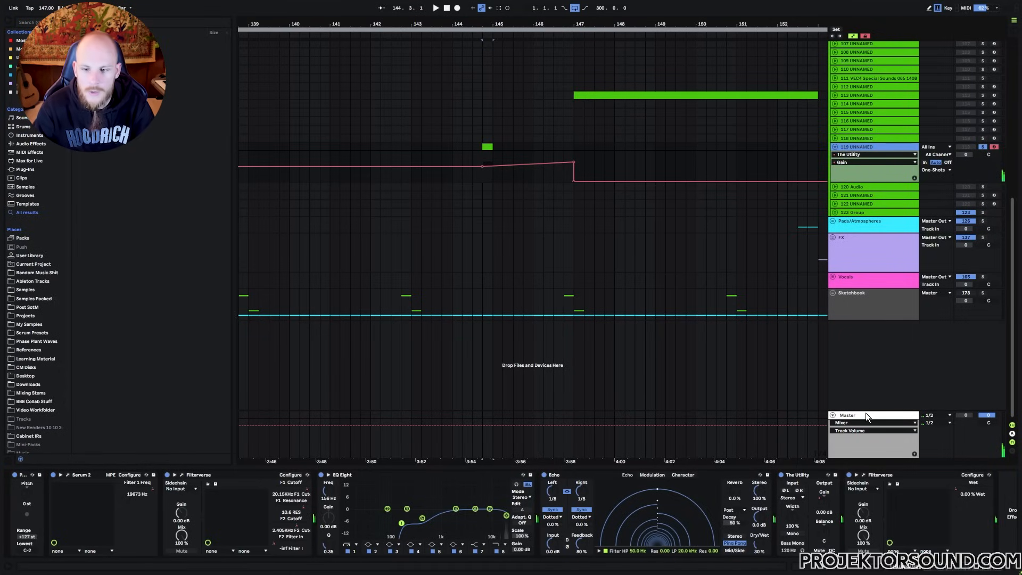
Insert a new audio track below track 119, look through its input sources and return to track 119
key(ctrl+t)
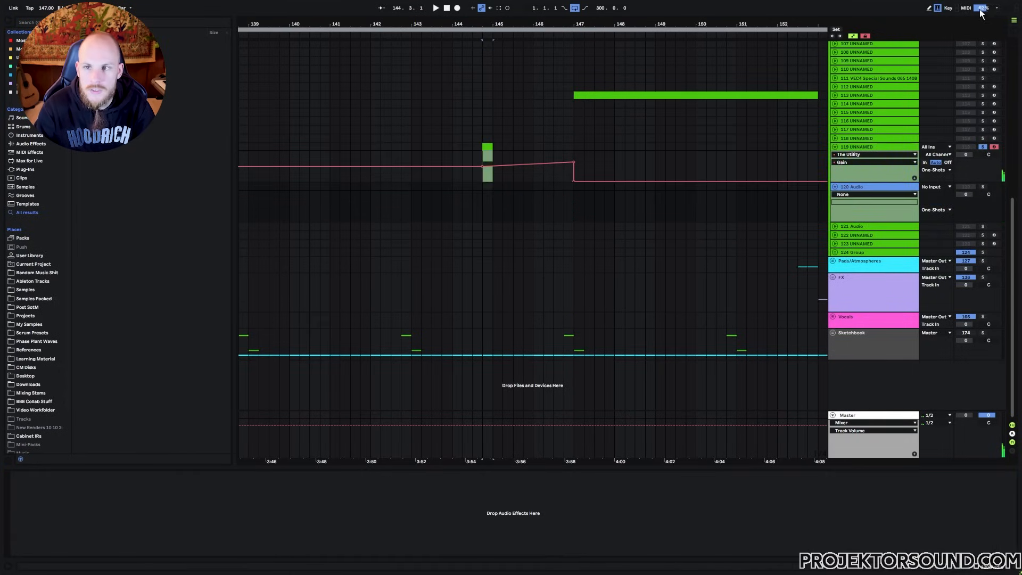
click(941, 187)
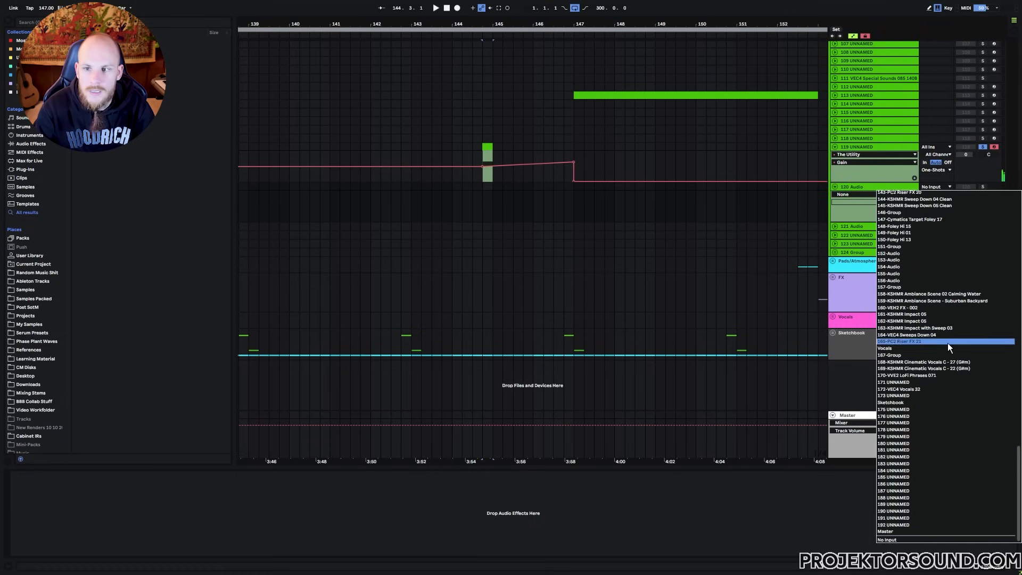
click(861, 148)
click(880, 146)
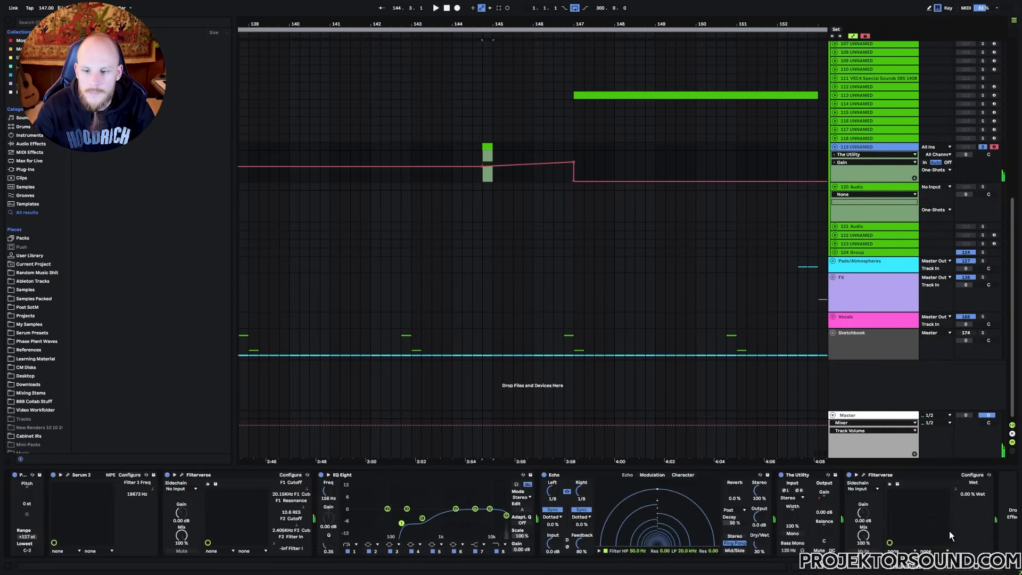
Compare the settings of the Coils and Evil filters in the first Filterverse and bring up its F1 Resonance automation
click(183, 474)
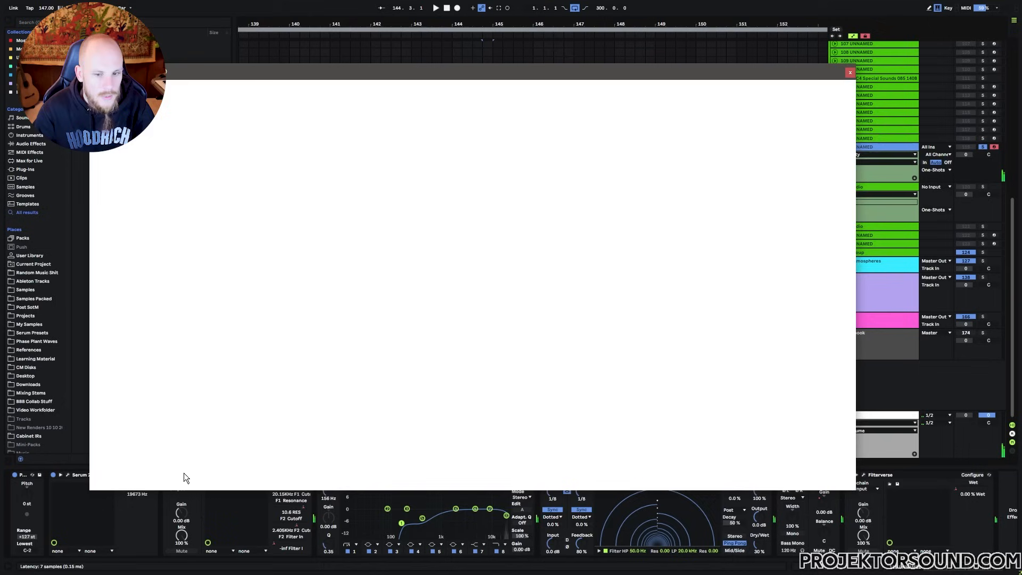
click(418, 94)
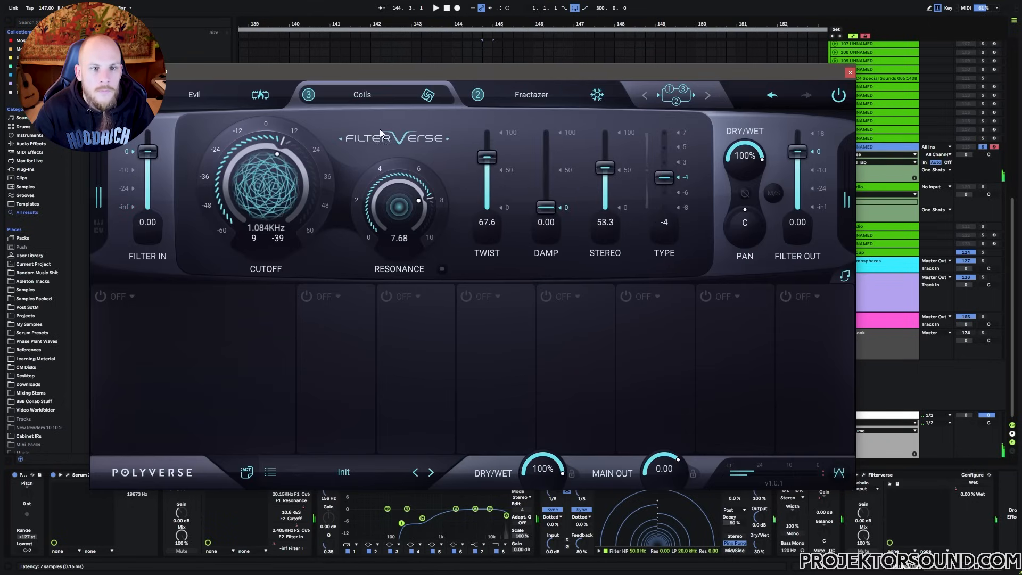
click(204, 95)
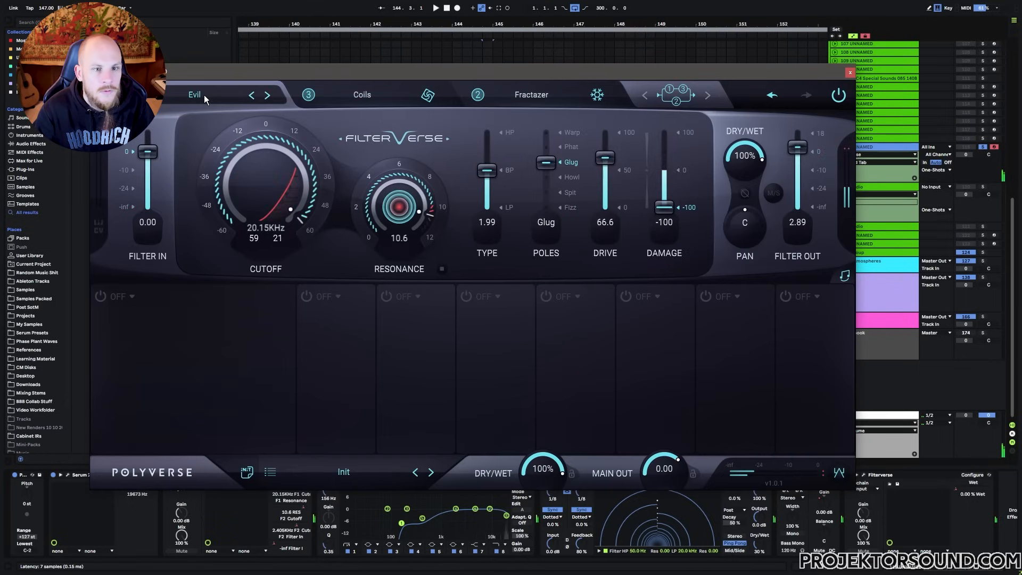
click(329, 93)
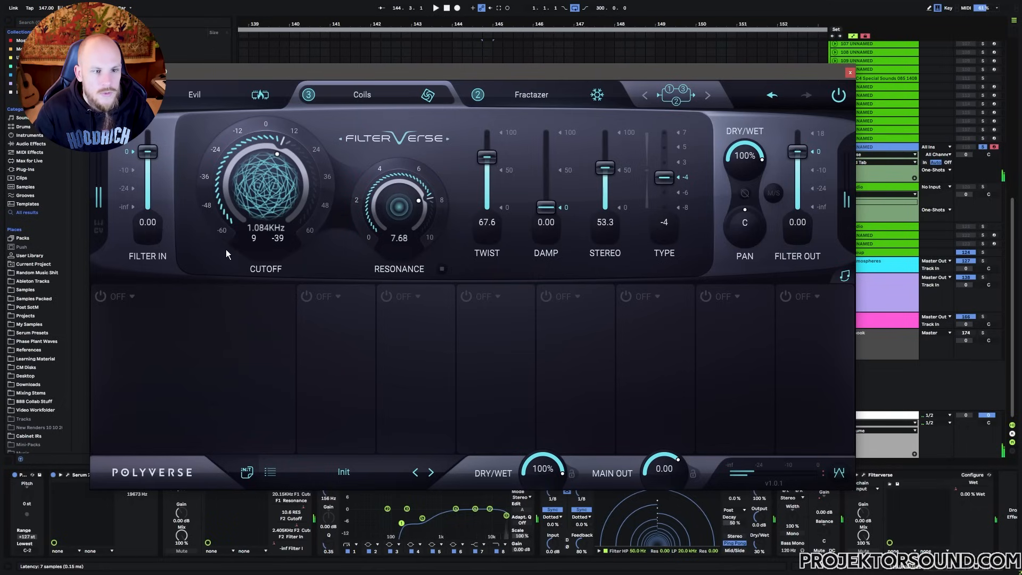
click(214, 103)
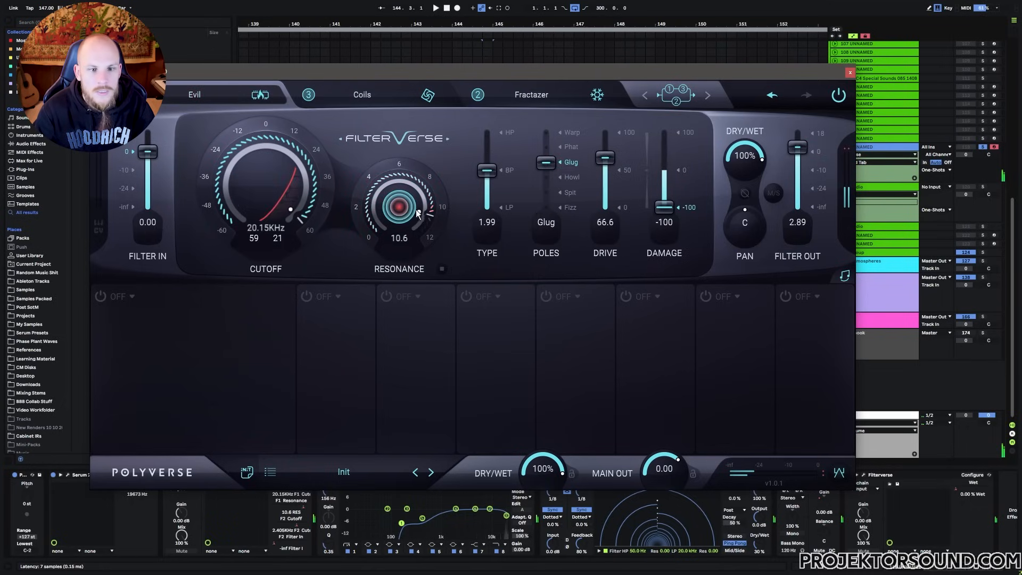
click(850, 74)
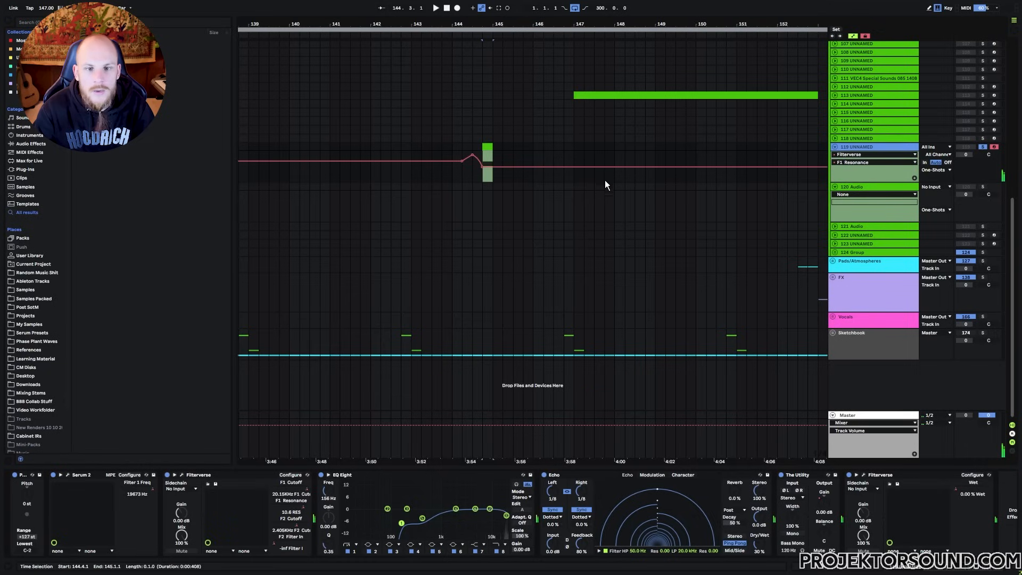
With track 119's automation lanes expanded, lower the first Filterverse's F1 Resonance automation ahead of the clip to about 7.02
click(513, 182)
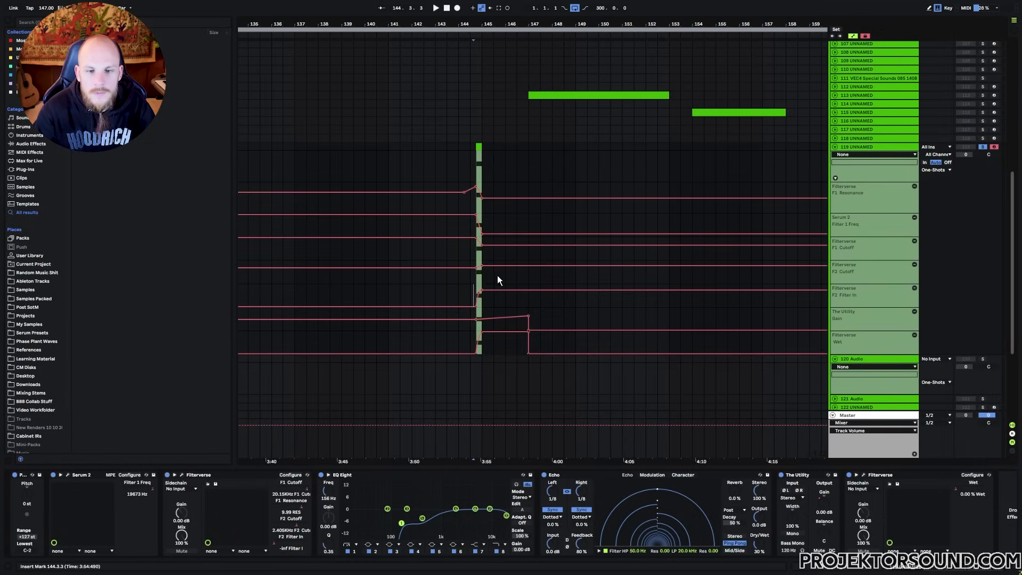
click(182, 475)
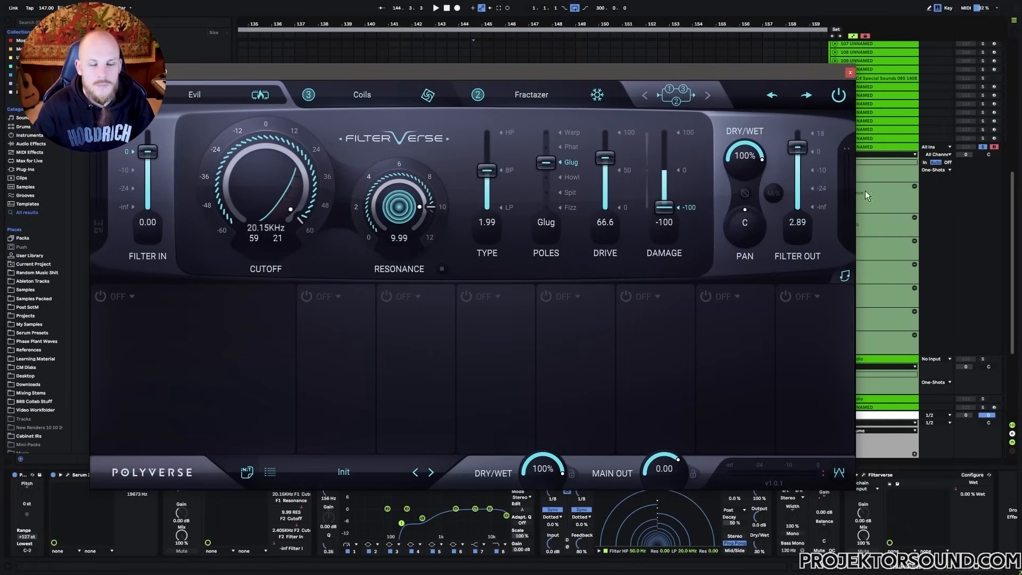
click(849, 74)
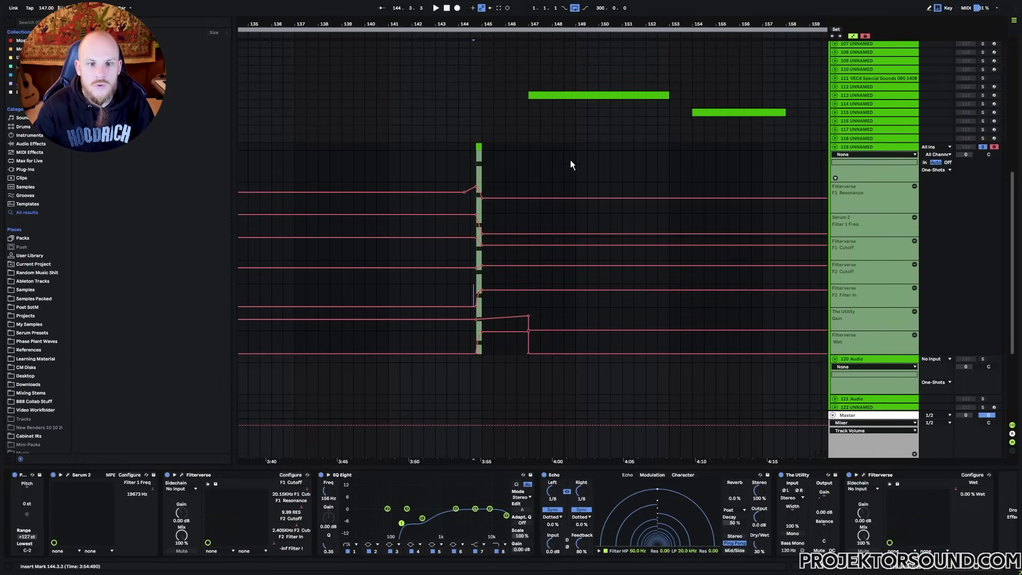
scroll(467, 195, up, 5)
drag(454, 193, 519, 201)
click(493, 201)
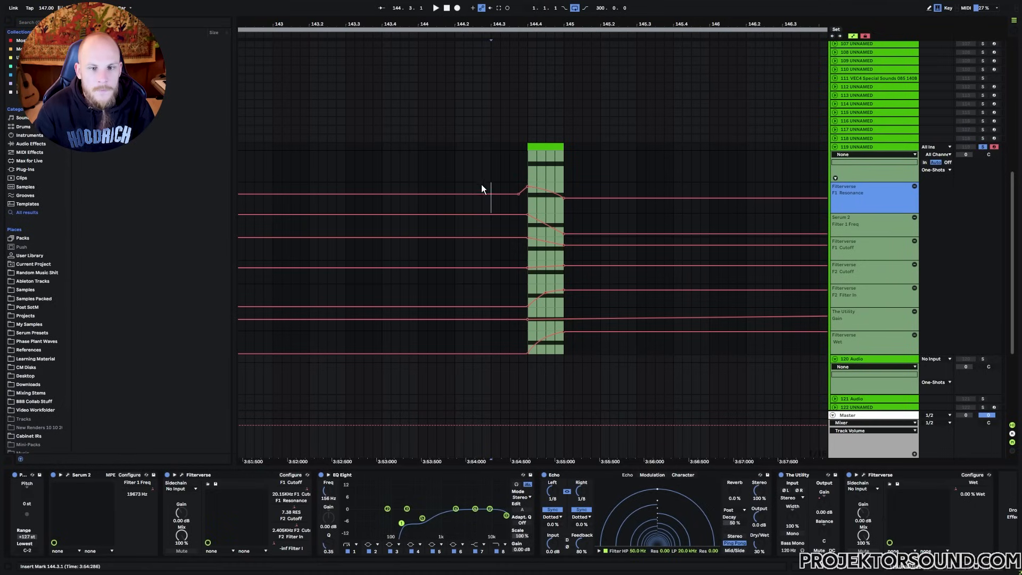
drag(520, 198, 520, 199)
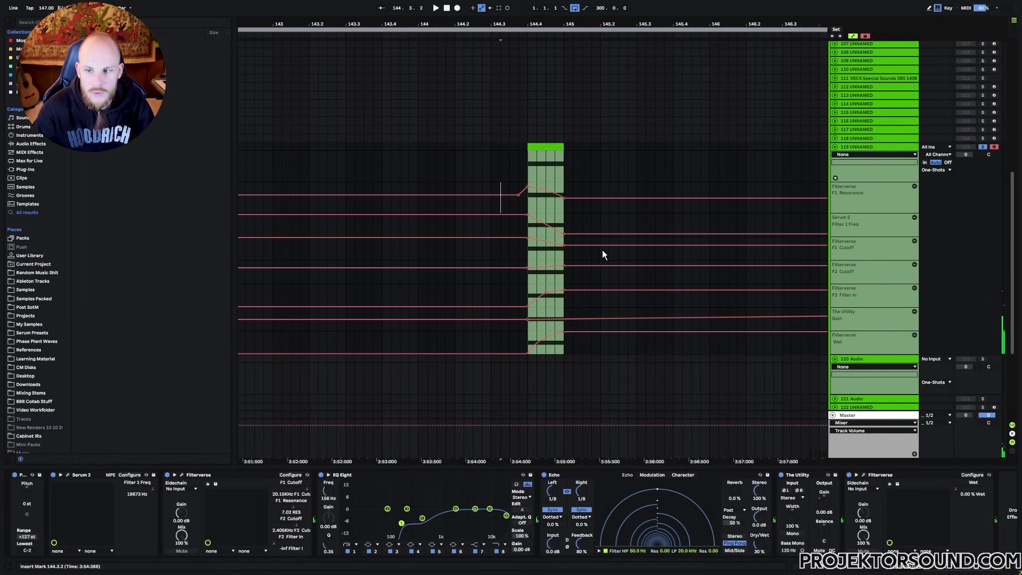
Feed track 119's Post Mixer signal into the armed audio track 120 and place the recording start at 144.4.1
drag(484, 24, 434, 2)
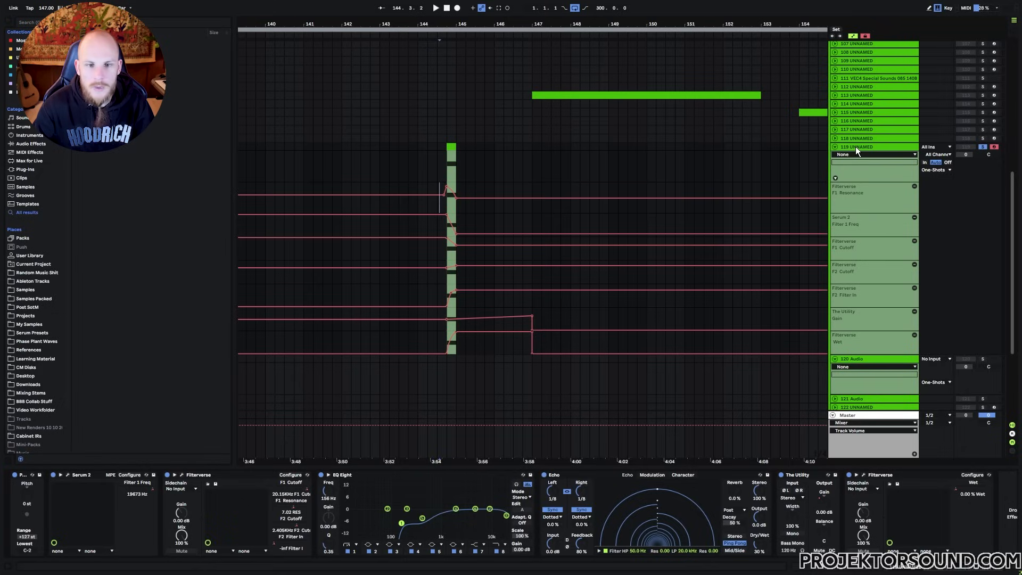
click(447, 165)
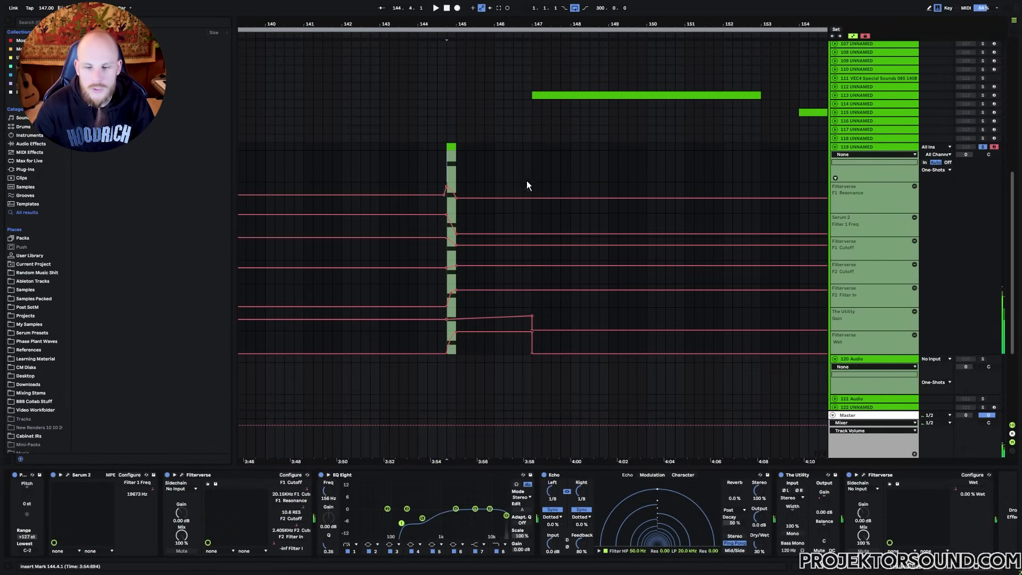
click(446, 367)
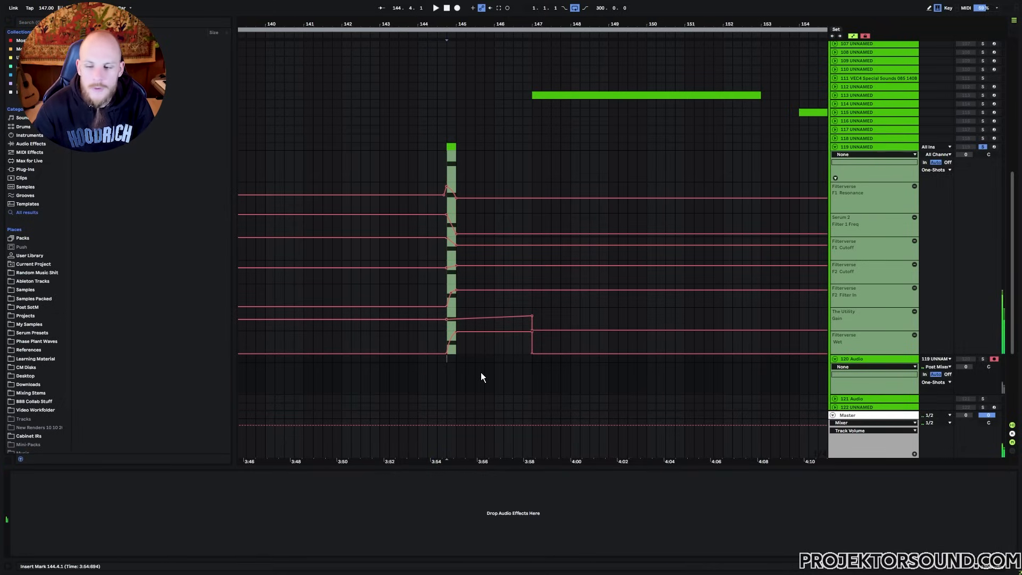
Record the sound onto track 120 up to about bar 148 and delete the recorded part after bar 147
click(457, 9)
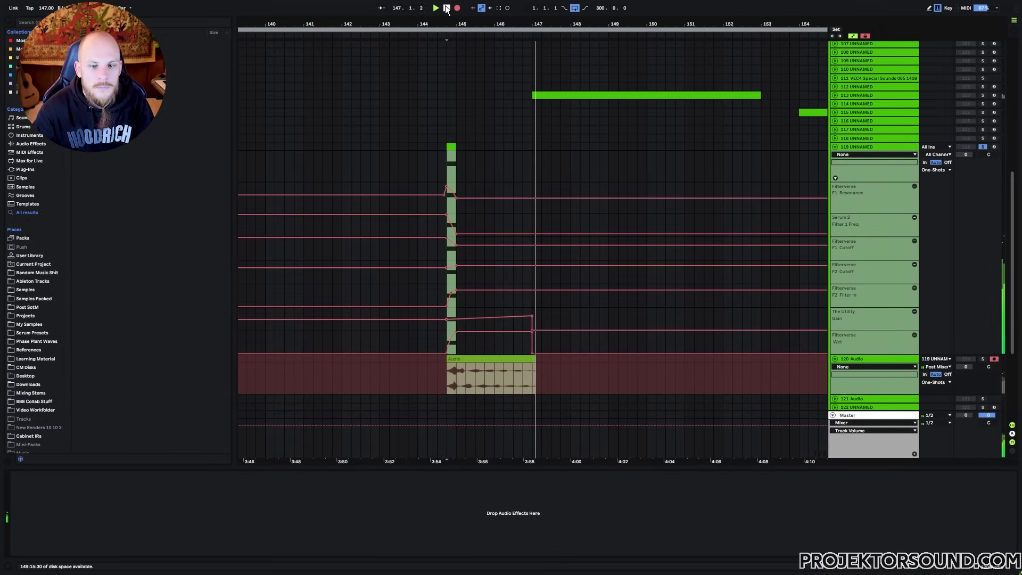
click(447, 8)
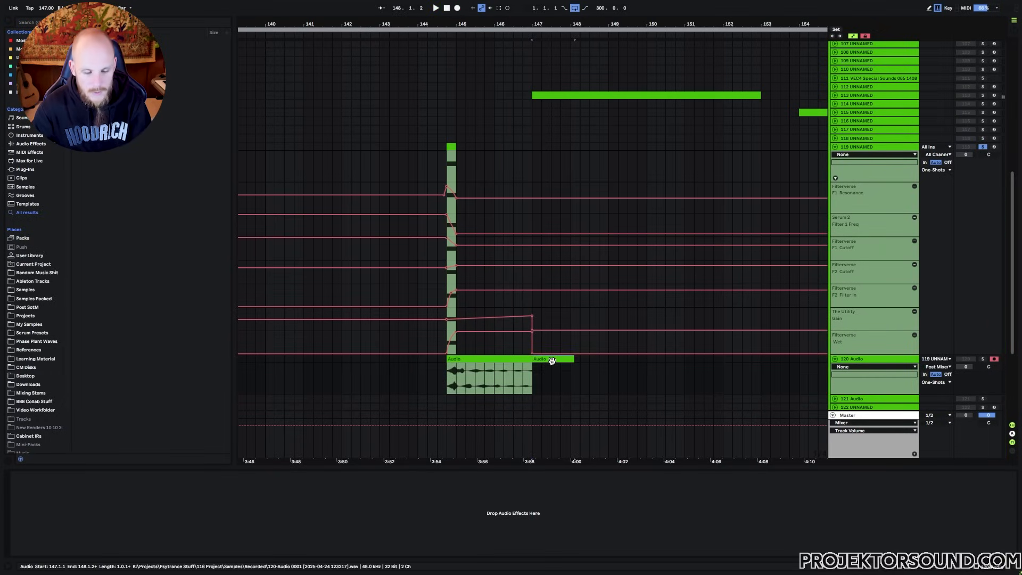
key(Delete)
click(568, 381)
Curve The Utility's Gain ramp up to a higher peak at bar 147 and record the sound onto track 120 again from 144.4.1
drag(532, 316, 532, 312)
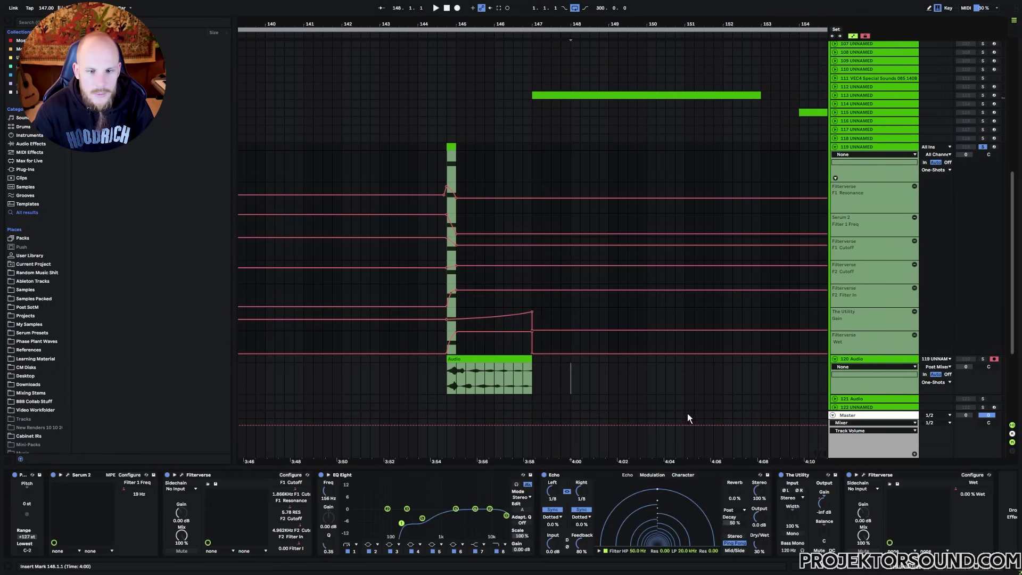
click(448, 388)
click(457, 8)
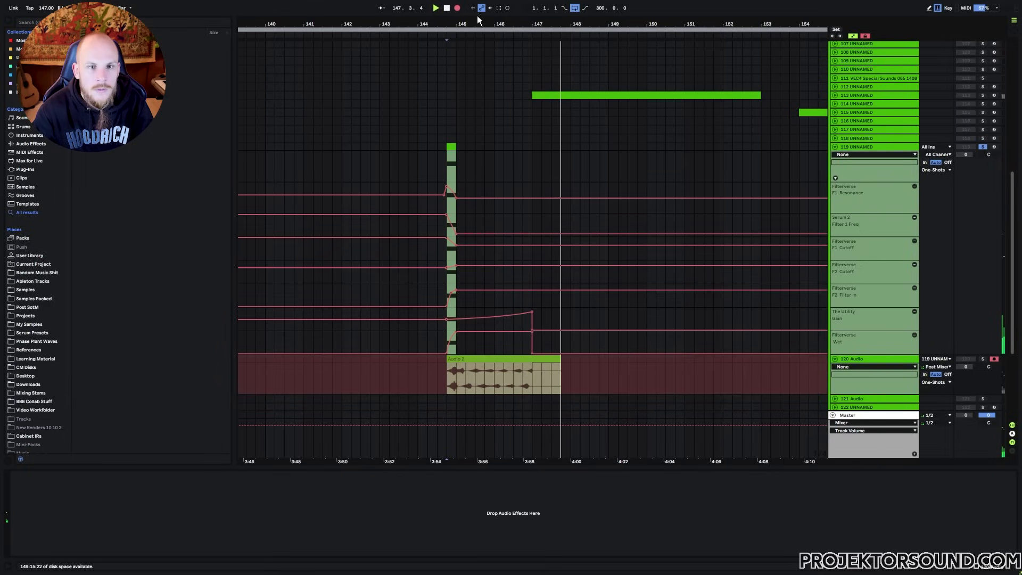
click(447, 8)
Enlarge The Utility's Gain automation lane on track 119
click(529, 345)
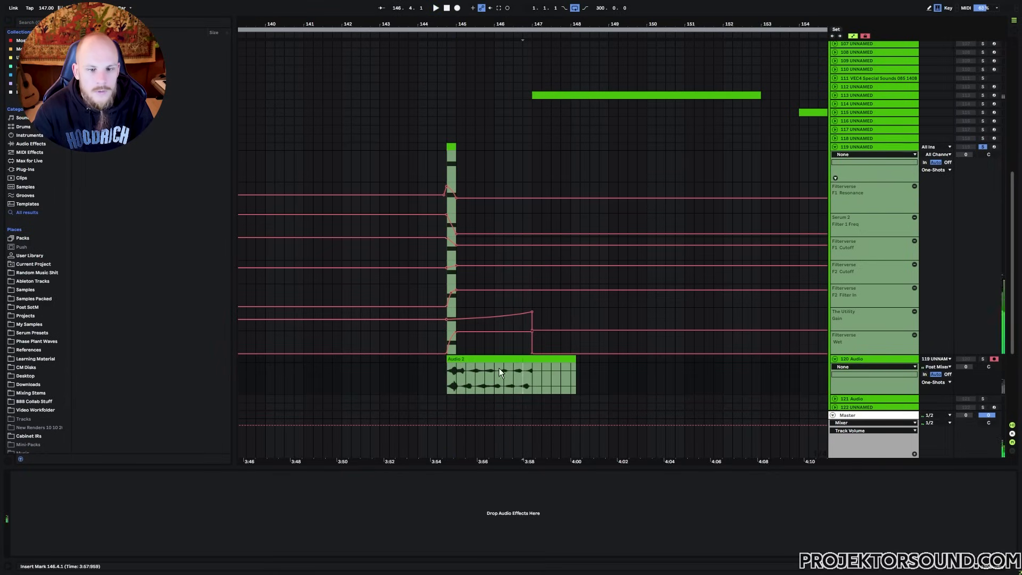
click(494, 323)
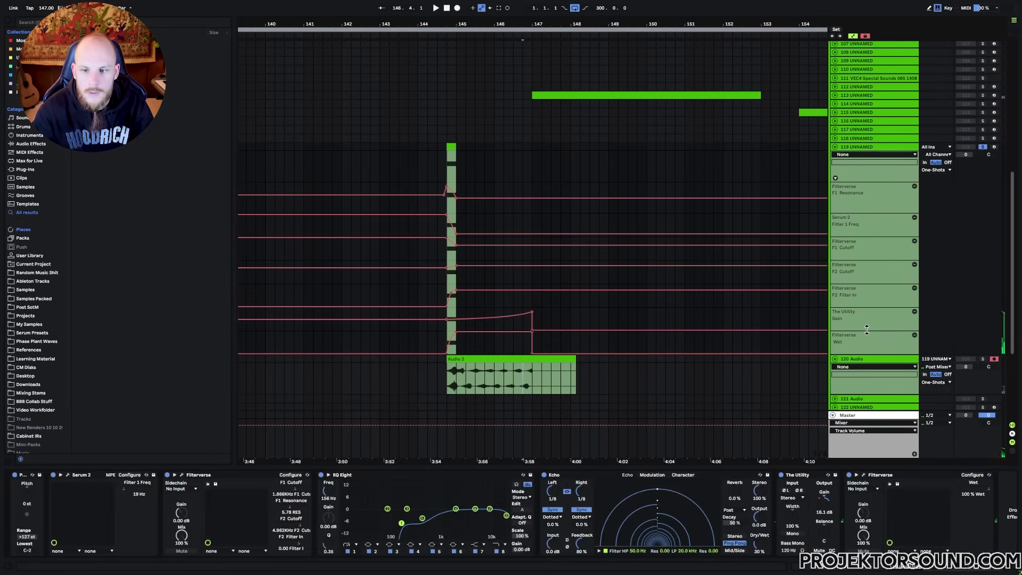
drag(865, 330, 865, 384)
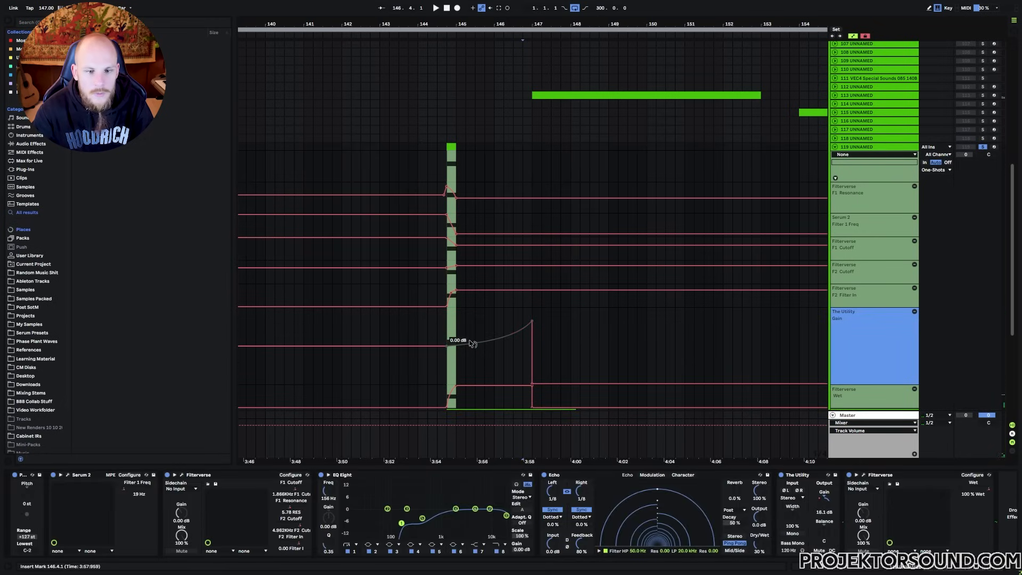
Examine the recorded waveform's first beat and its tail up to bar 147 against the Gain curve, and return to 144.4.1
scroll(446, 312, down, 3)
click(448, 368)
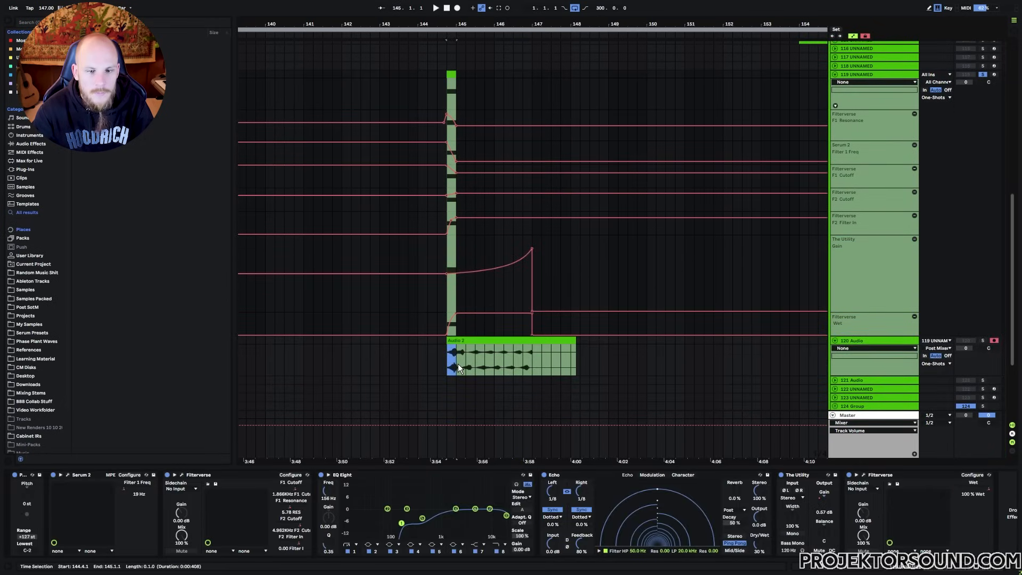
drag(458, 356, 535, 362)
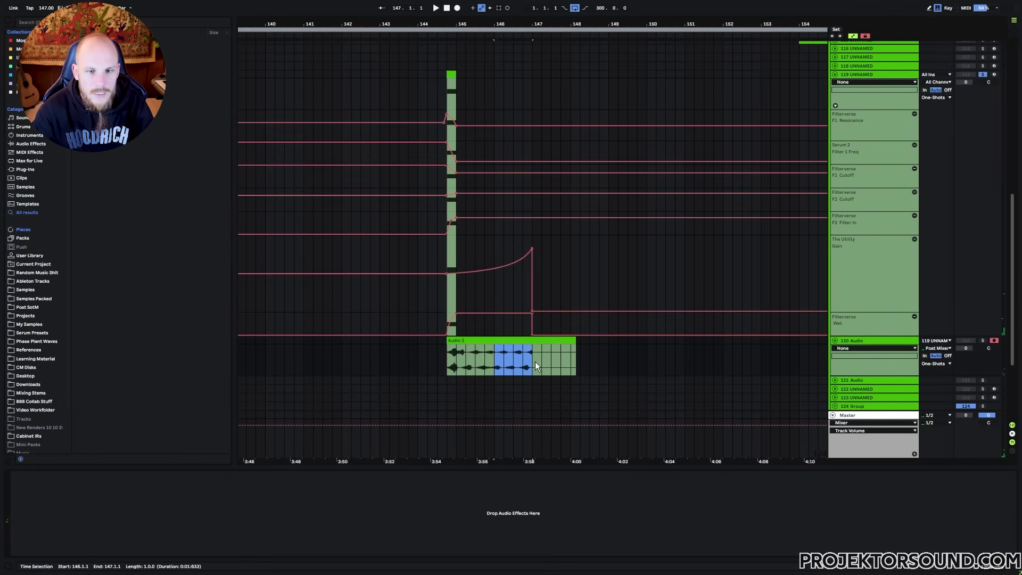
click(507, 270)
click(447, 89)
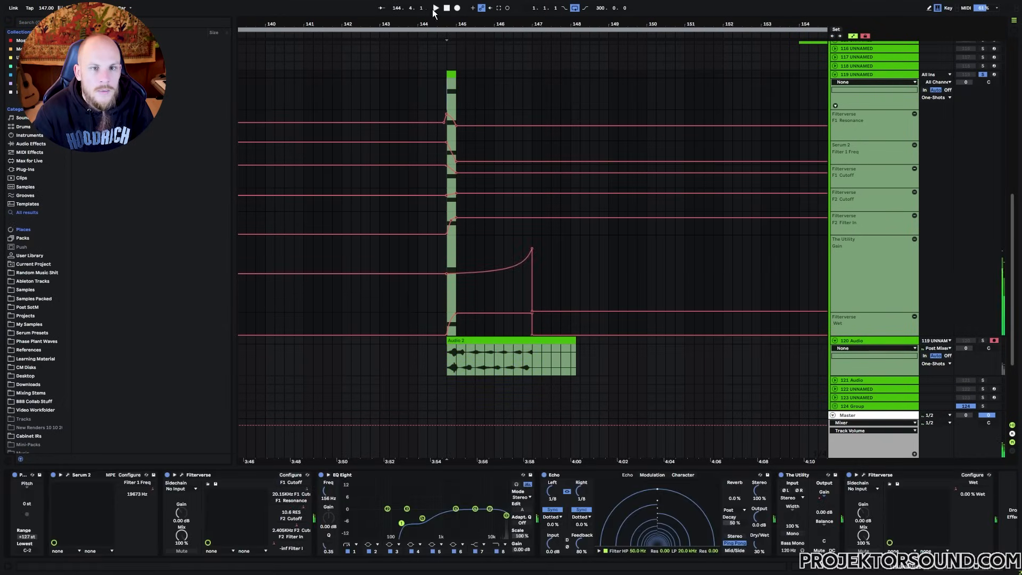
Reshape the Utility gain automation on track 119 with a breakpoint at bar 146, nearly flat before it and rising to the peak after
click(456, 8)
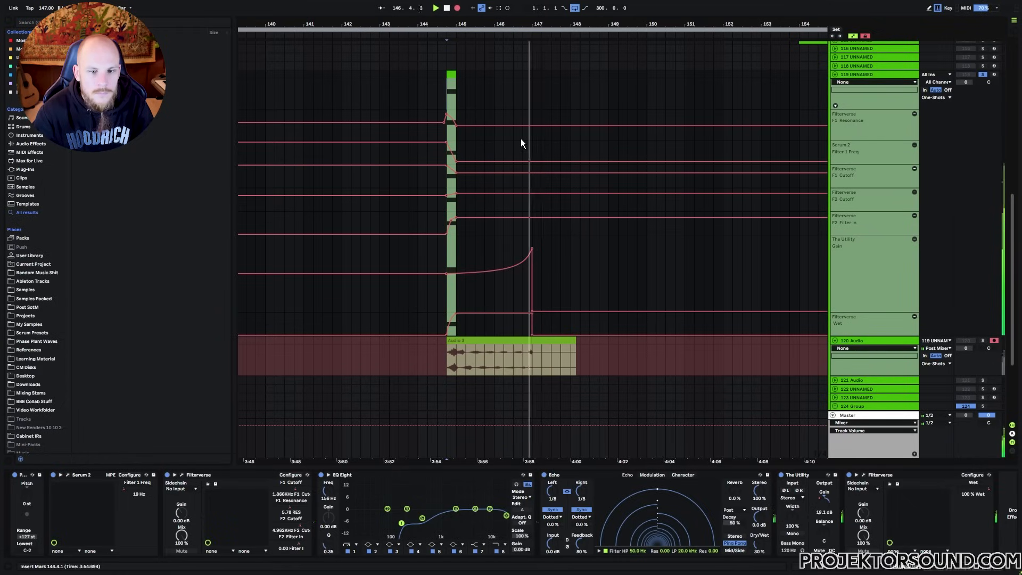
click(504, 280)
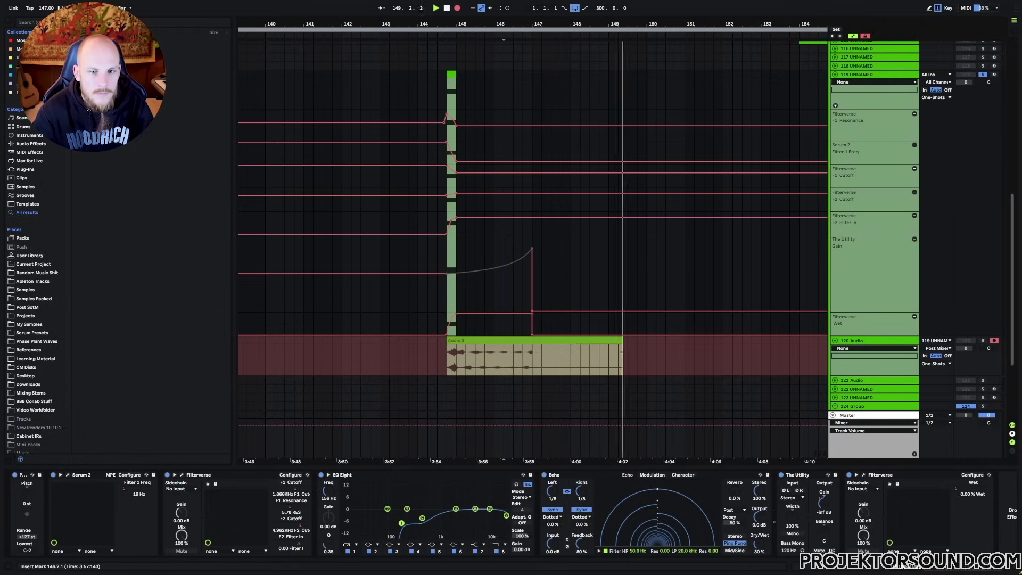
click(484, 295)
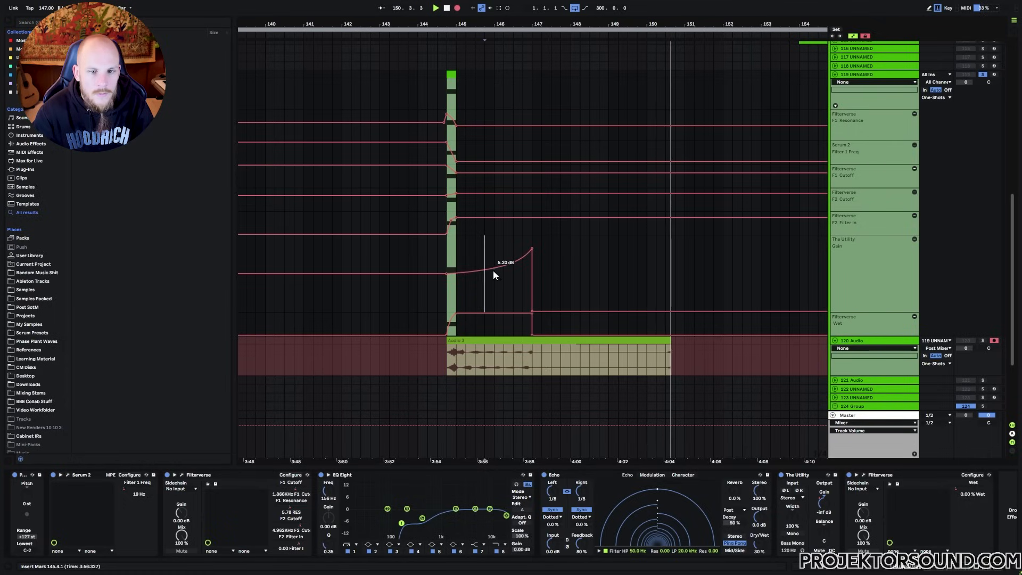
drag(494, 269, 521, 264)
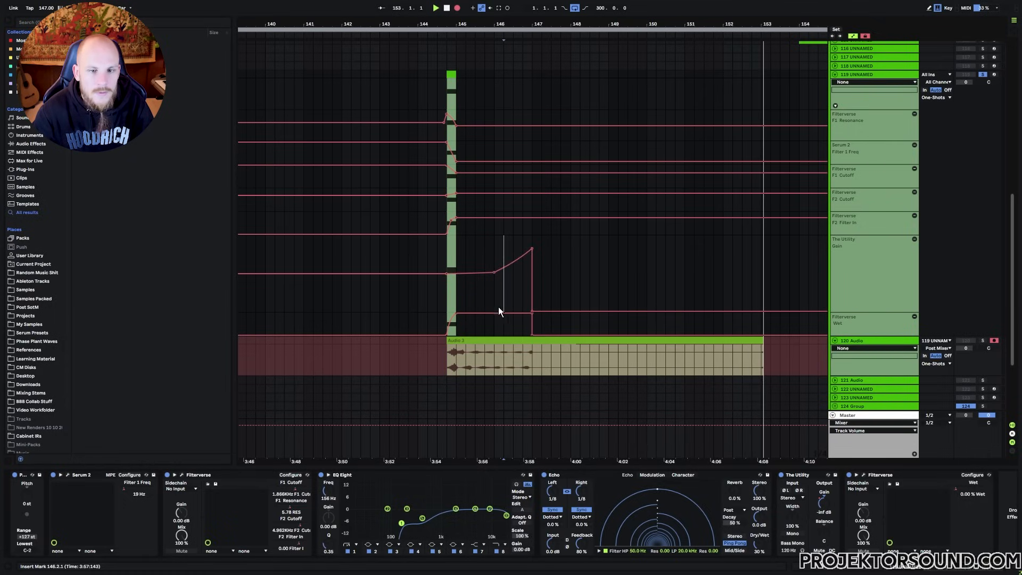
drag(499, 306, 494, 255)
click(457, 258)
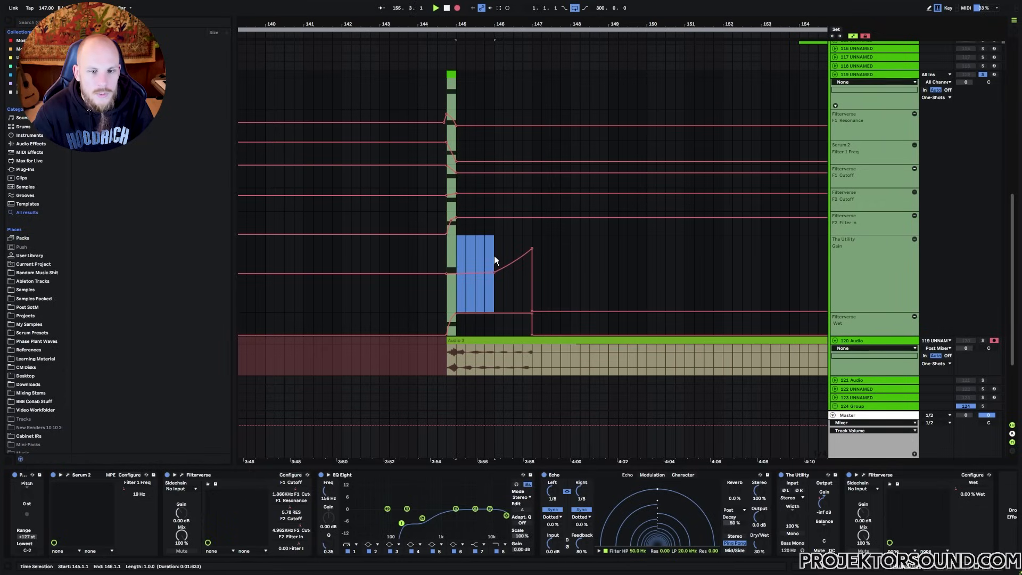
Record a new take onto the 120 Audio track from bar 144.4.1 and trim its tail at the gain drop
click(449, 259)
key(space)
key(space)
key(space)
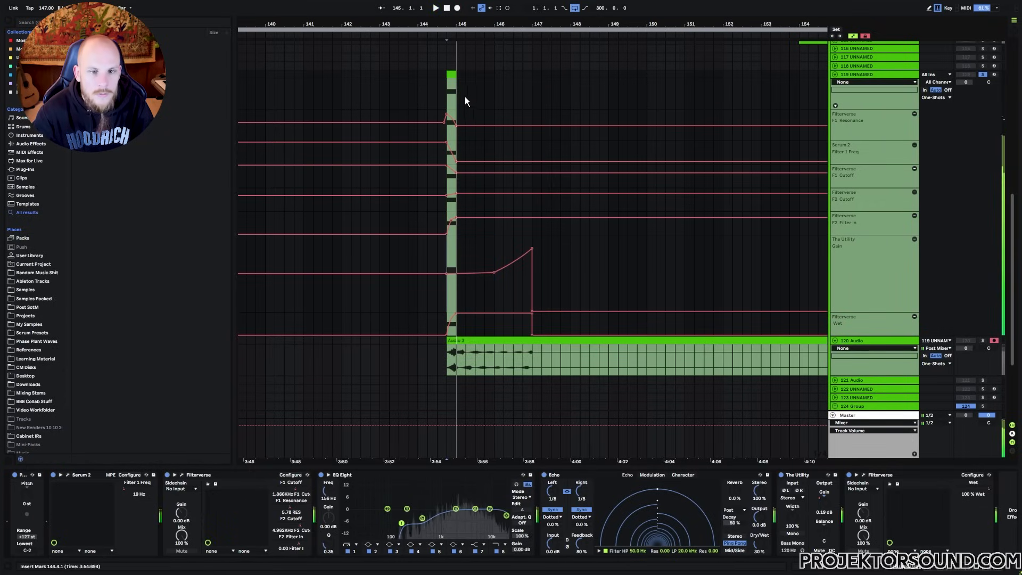
click(447, 240)
click(457, 8)
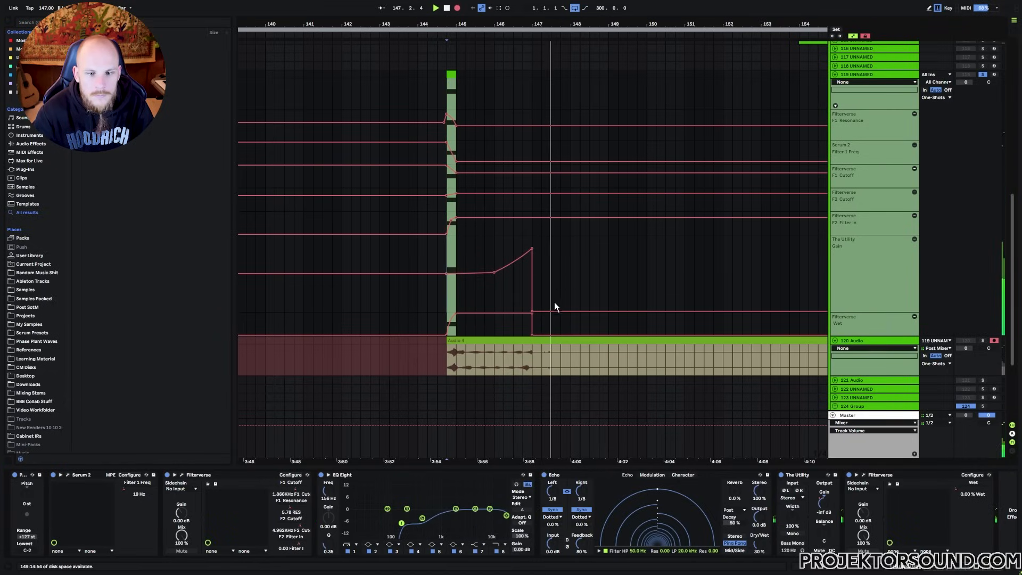
key(space)
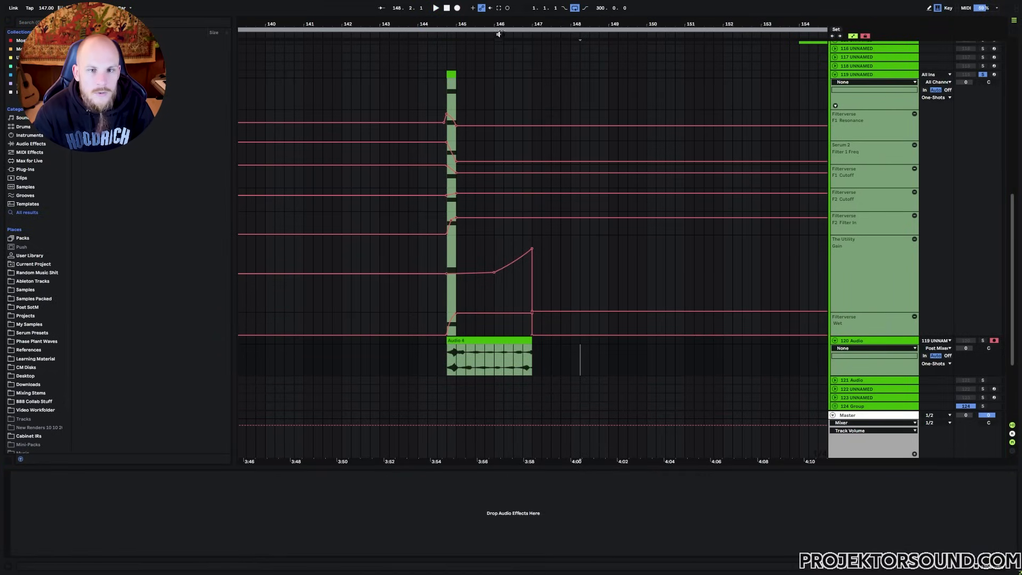
Examine the arrangement for the drum break around bars 157 to 161 as a spot for the recorded effect
drag(500, 25, 500, 9)
scroll(558, 277, up, 15)
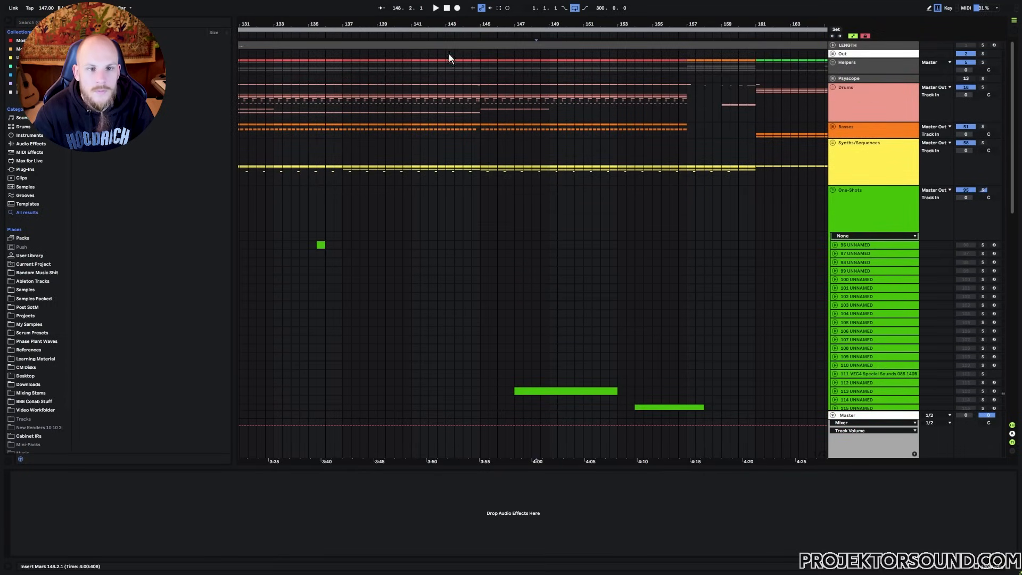
drag(440, 25, 402, 9)
scroll(466, 206, down, 10)
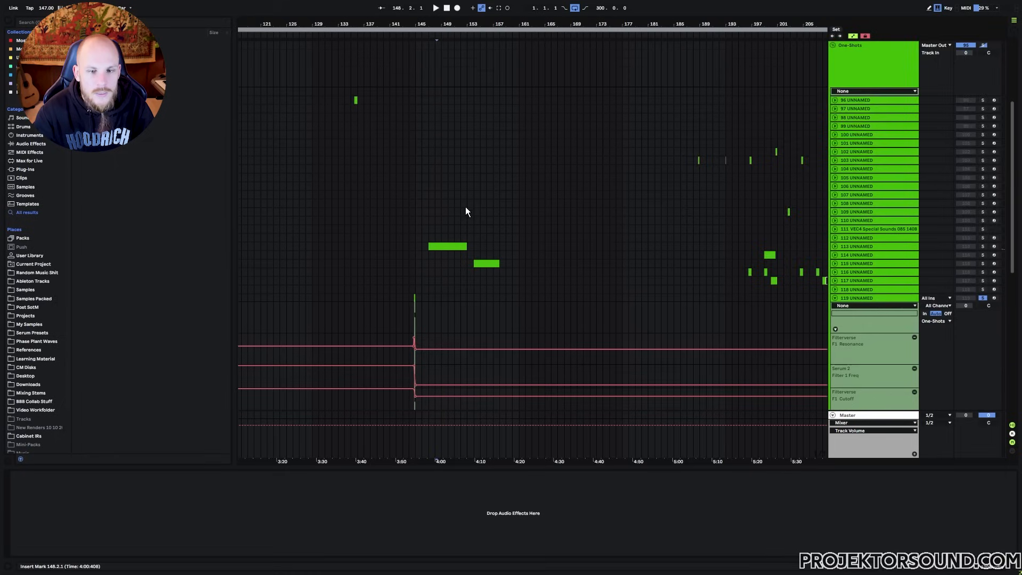
scroll(455, 180, up, 6)
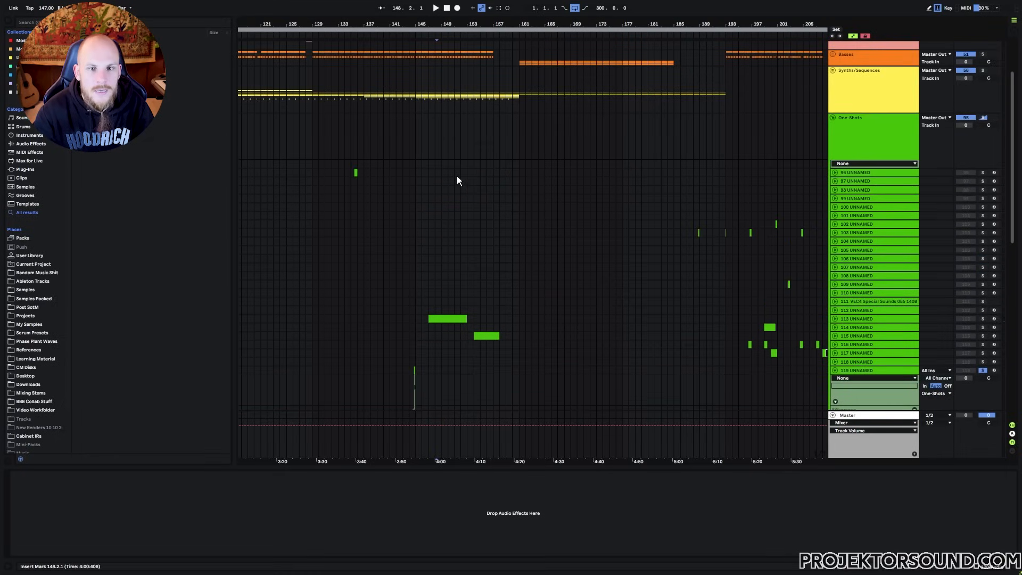
drag(495, 90, 521, 108)
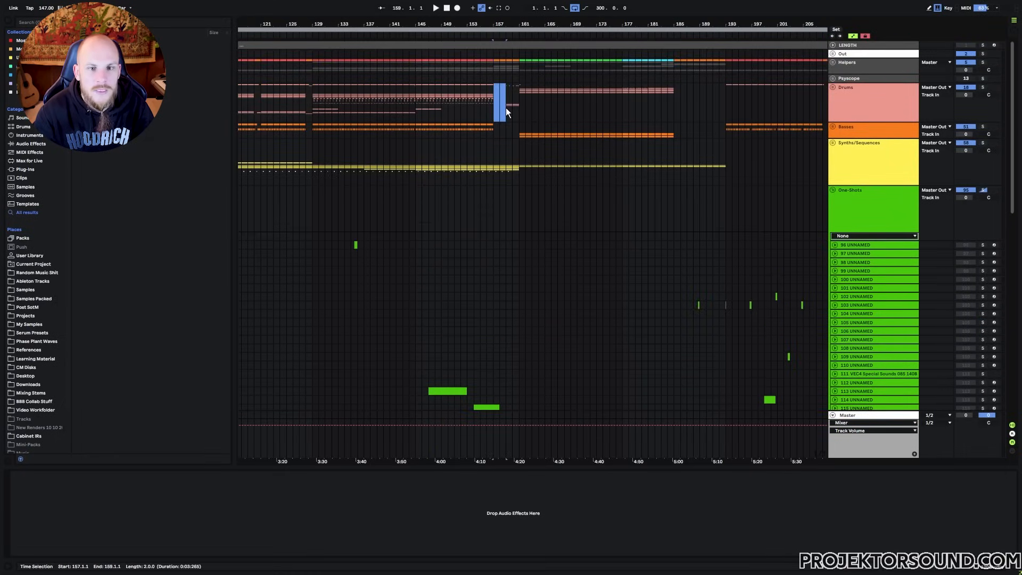
click(506, 108)
Move the recorded clip on the 120 Audio track so that it ends at bar 161
scroll(489, 199, down, 6)
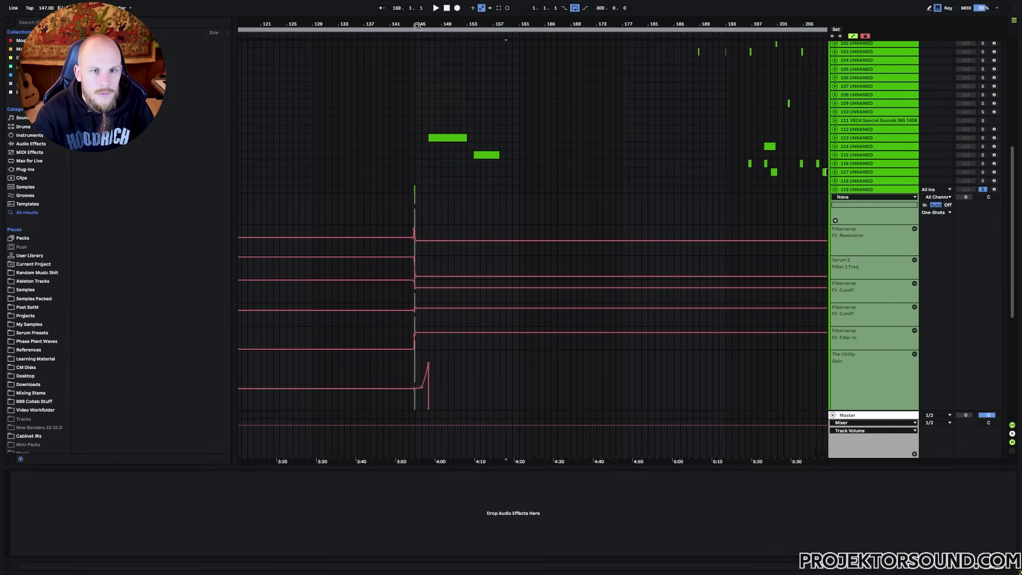
drag(417, 25, 472, 146)
scroll(500, 148, down, 5)
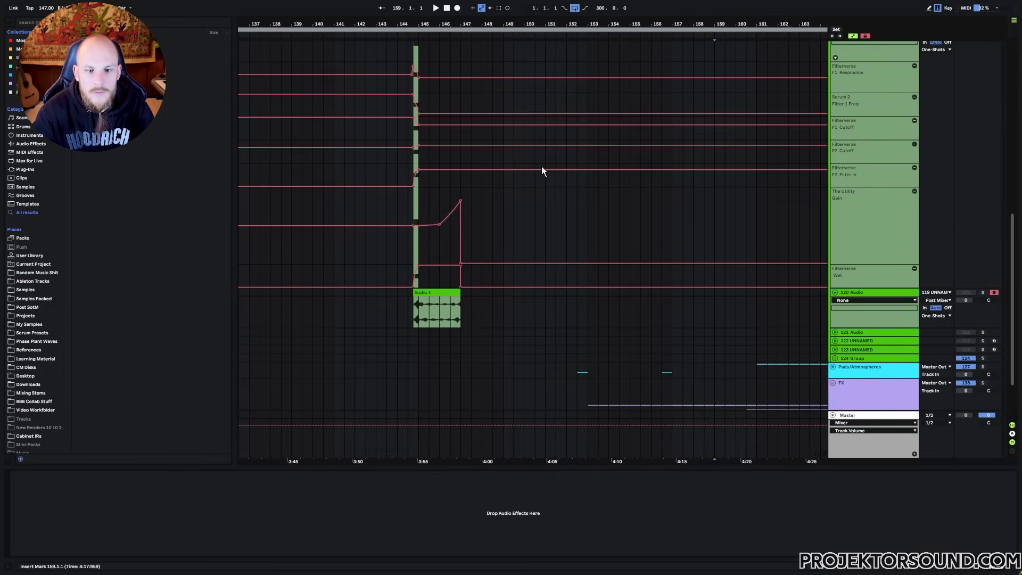
drag(436, 302, 738, 283)
scroll(665, 315, up, 8)
scroll(662, 312, down, 4)
scroll(660, 311, down, 4)
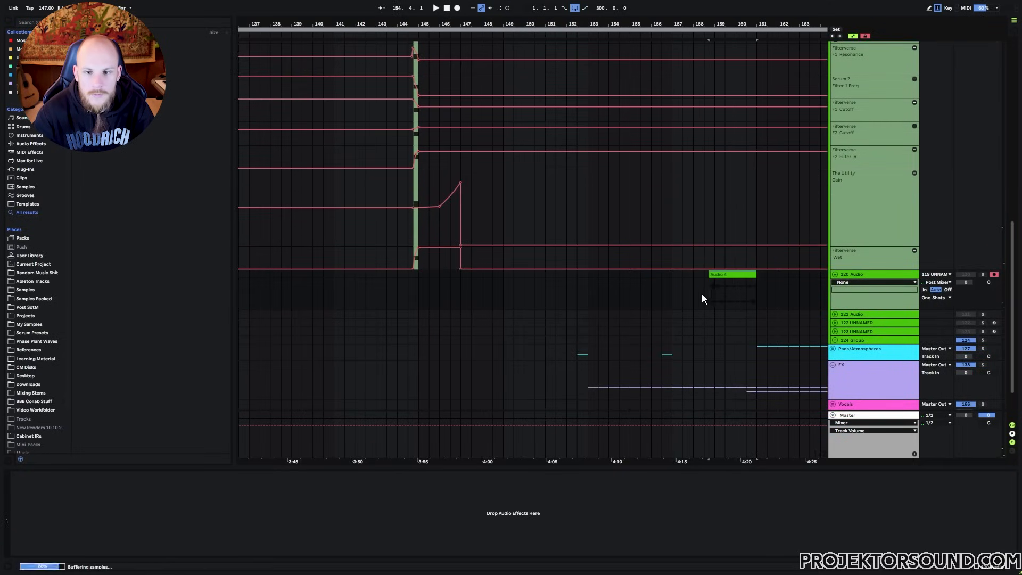
Turn off the source synth track's solo and audition the moved clip in context from bar 158.3.1
click(702, 294)
key(space)
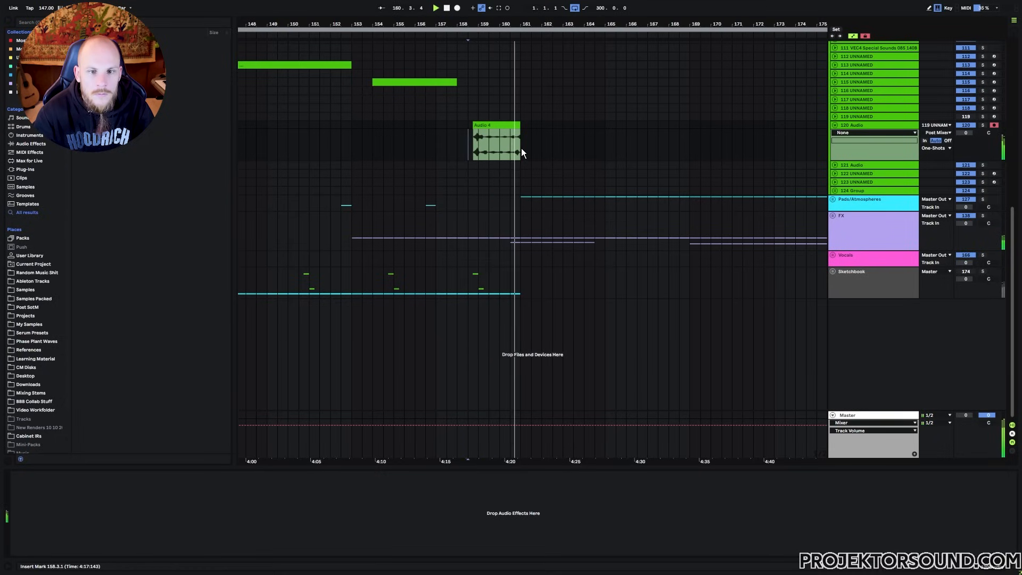
click(435, 133)
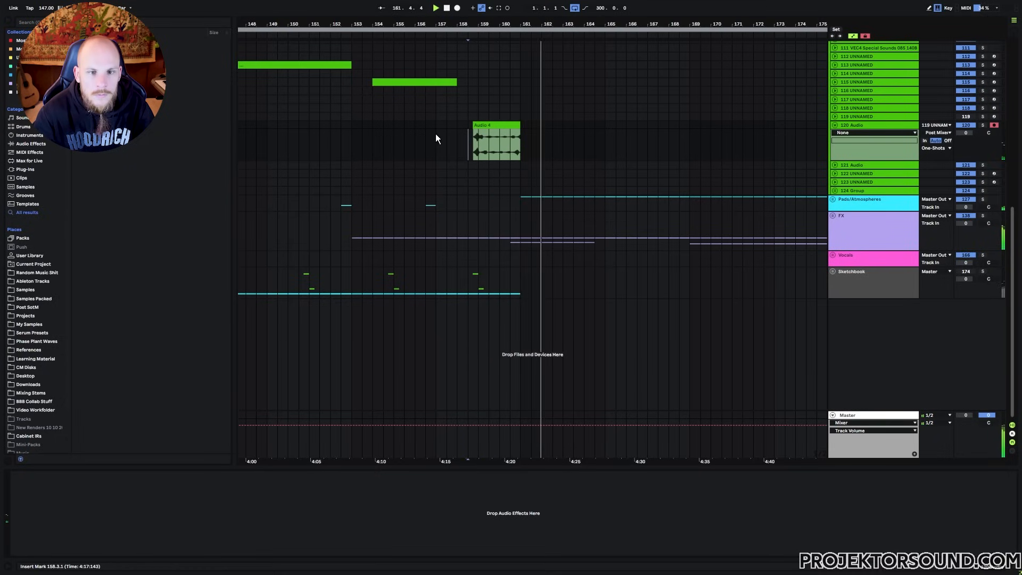
key(space)
scroll(479, 219, up, 4)
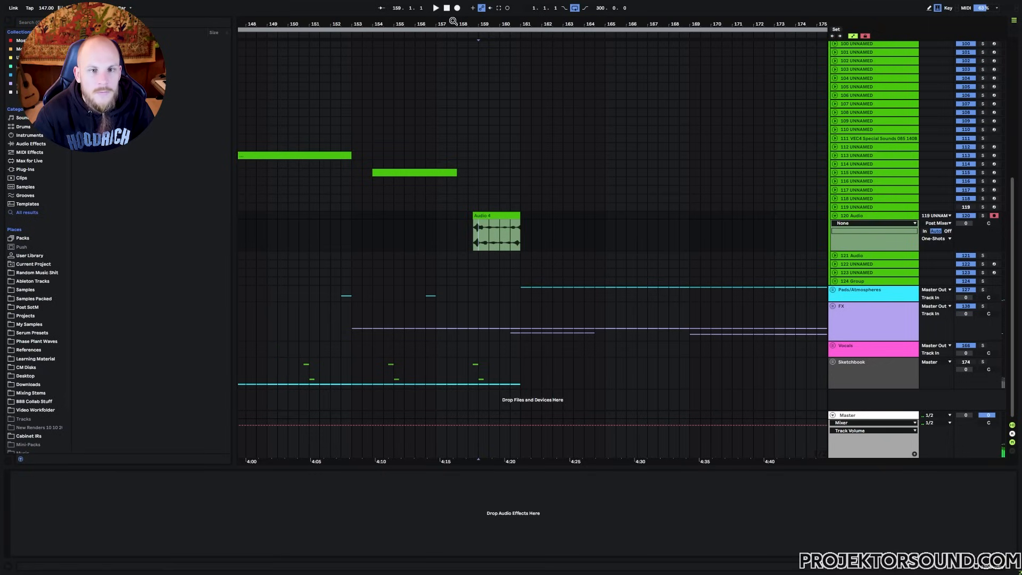
Move the 120 Audio track holding the recorded clip into the Sketchbook group
drag(453, 21, 461, 63)
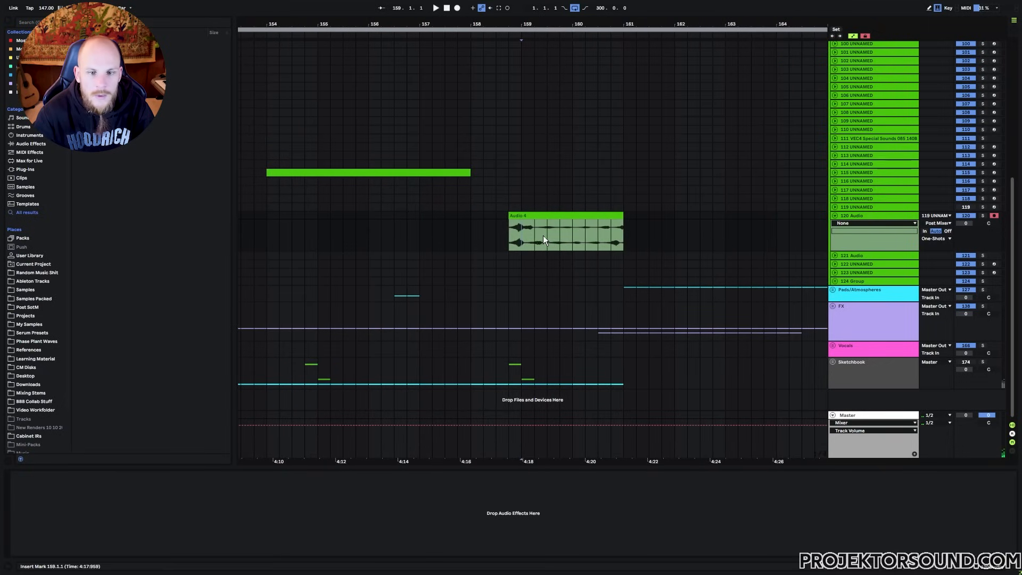
click(509, 228)
mouse_move(525, 23)
mouse_down()
mouse_move(531, 4)
mouse_move(564, 2)
mouse_up()
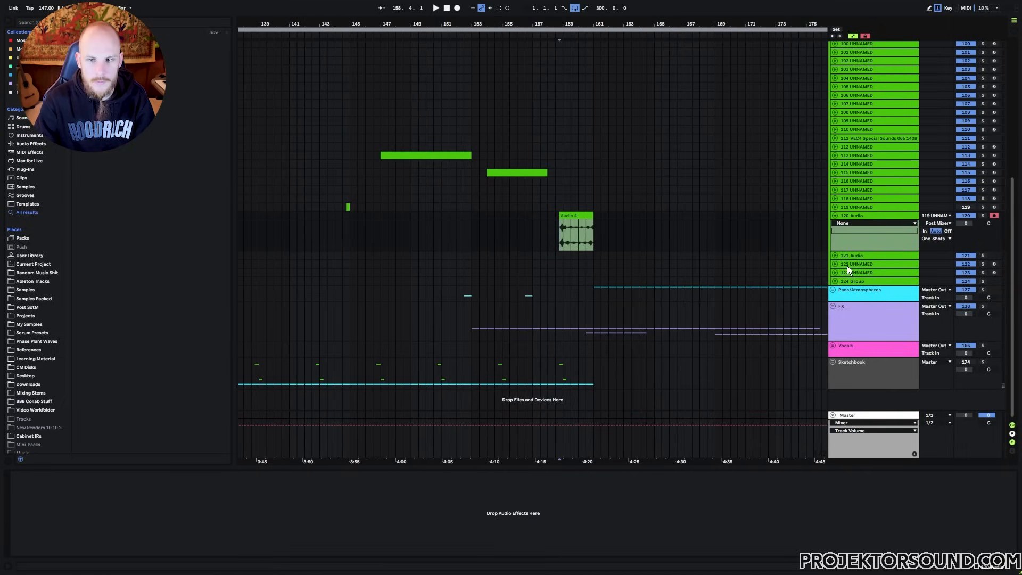
click(857, 208)
click(857, 216)
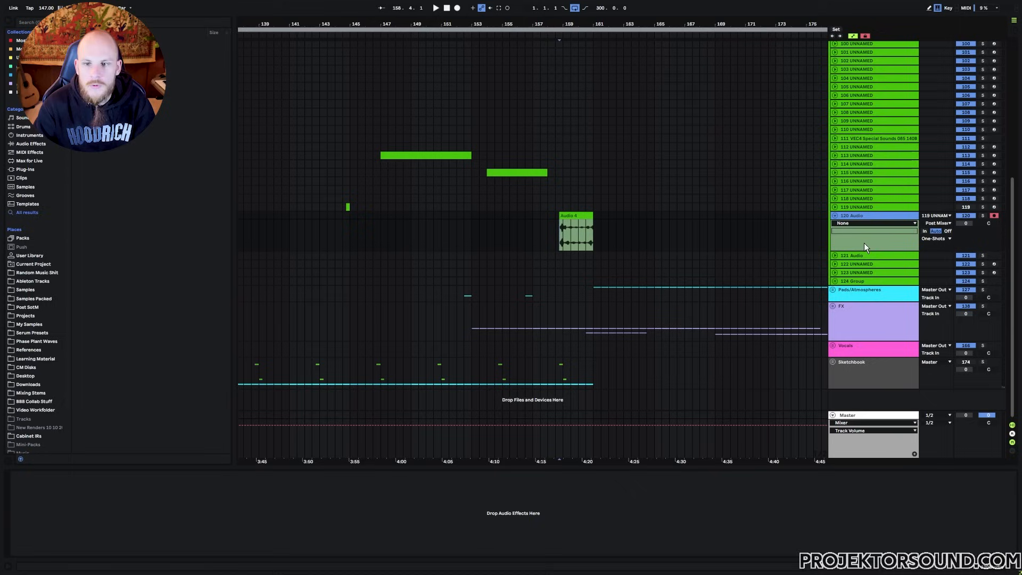
drag(860, 214, 861, 388)
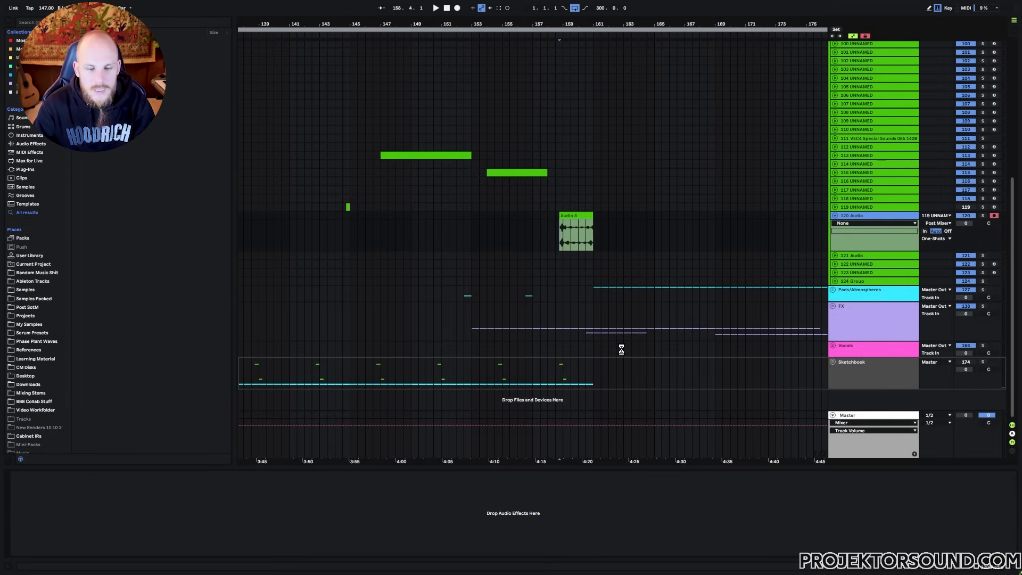
drag(622, 349, 593, 404)
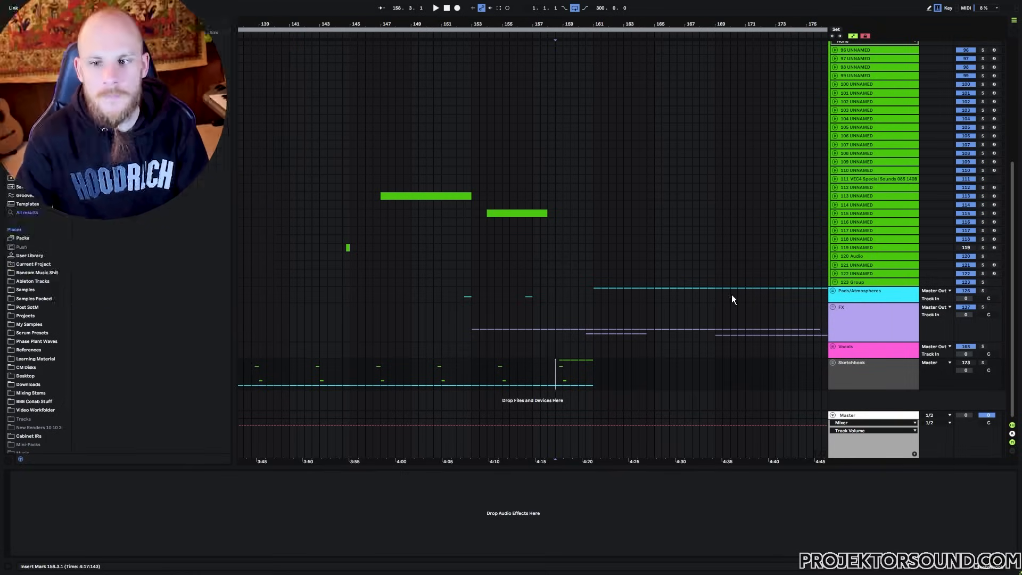
Delete the source synth track 119 UNNAMED and select bars 158.3.1 to 161.1.1 in the Sketchbook group
click(856, 248)
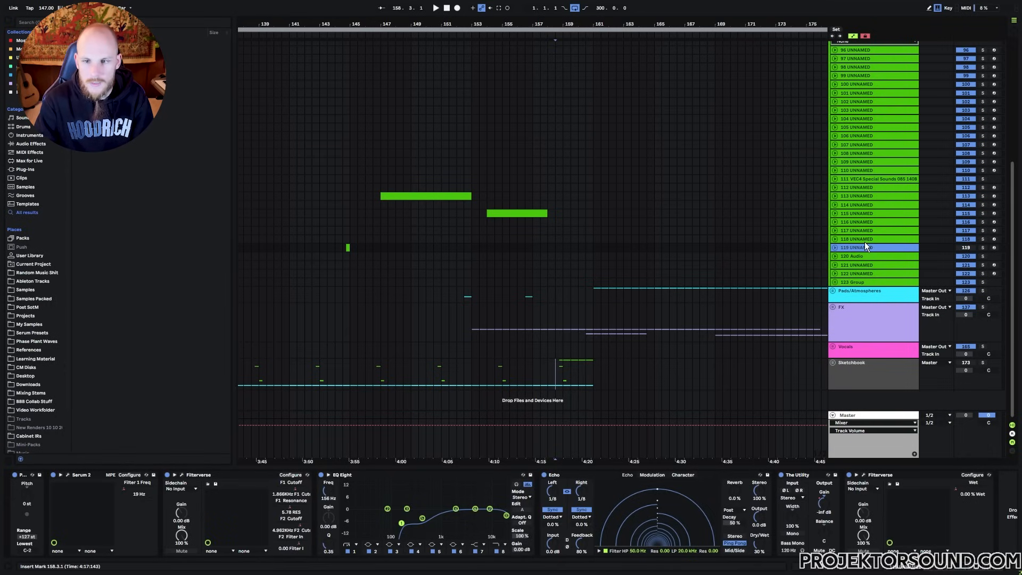
key(Delete)
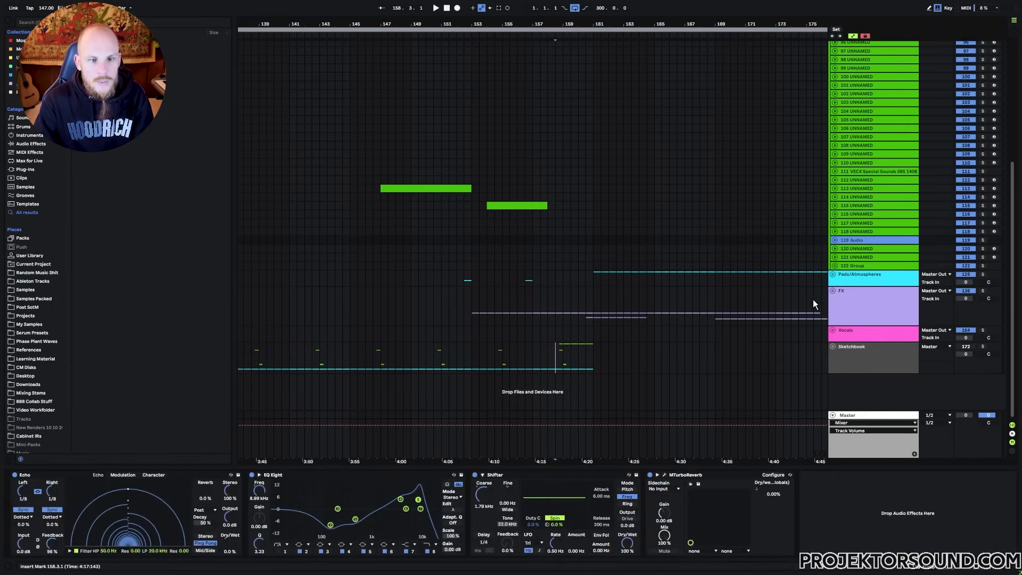
click(861, 232)
click(563, 362)
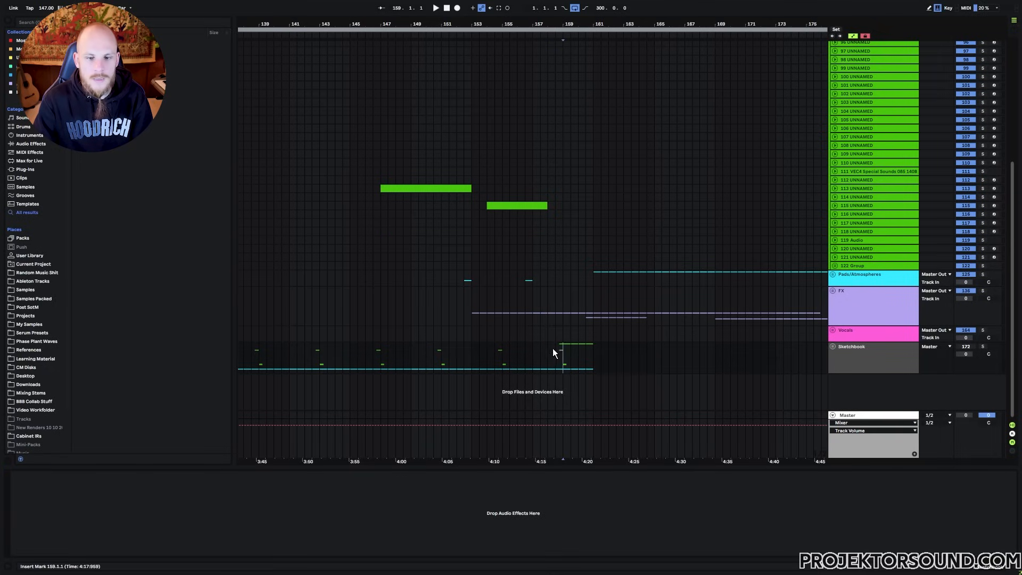
drag(555, 352, 593, 352)
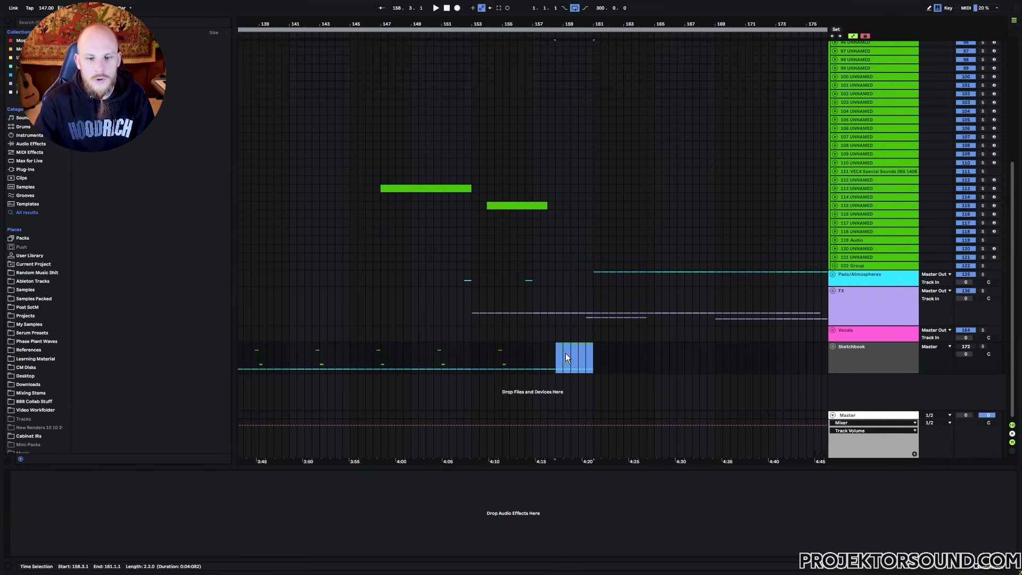
Insert an empty MIDI track below track 117 and place the insert marker on it at bar 140.4.1
click(849, 224)
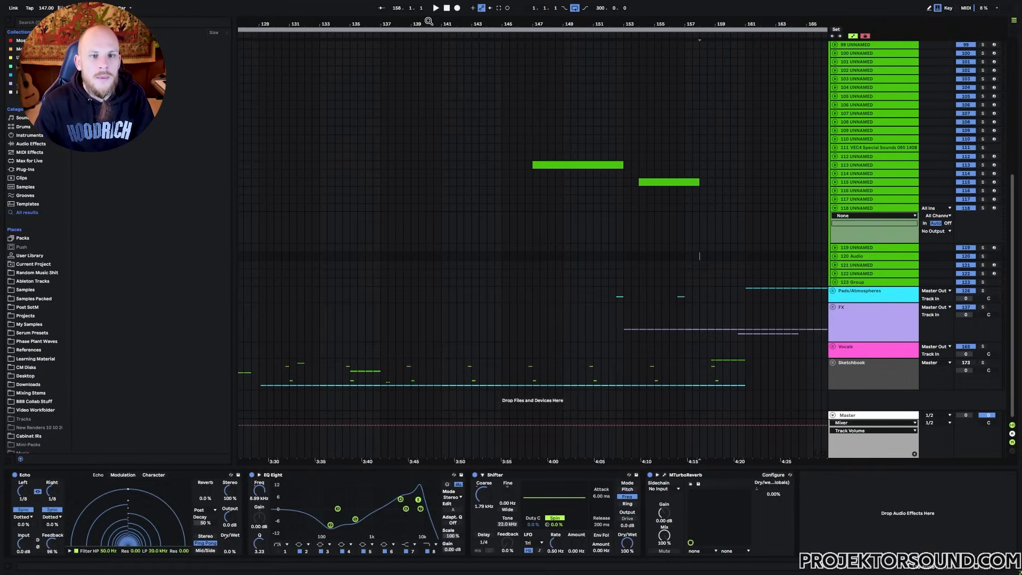
drag(430, 22, 430, 70)
click(444, 227)
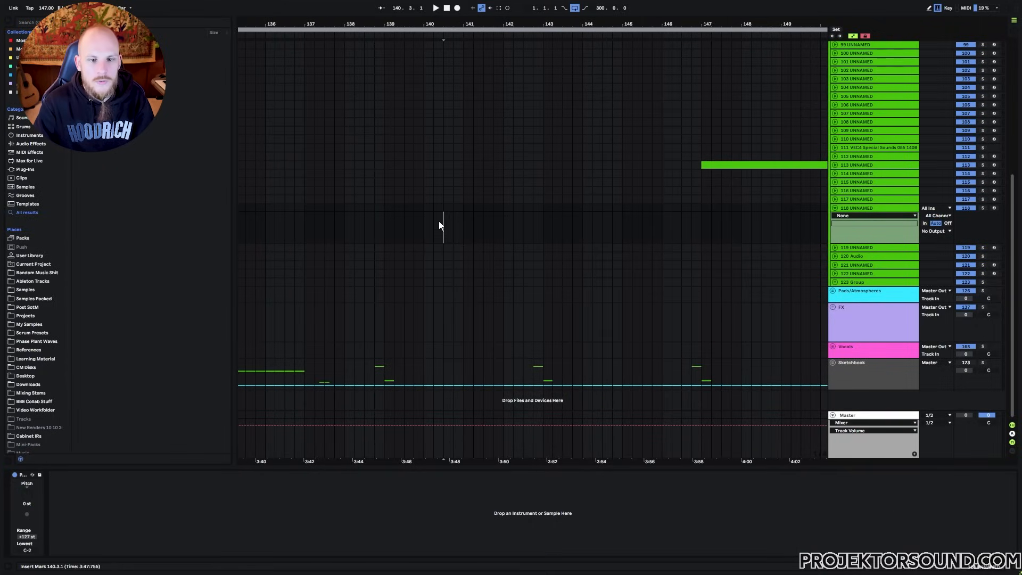
drag(439, 222, 481, 236)
click(475, 236)
scroll(554, 296, right, 1)
drag(418, 367, 398, 369)
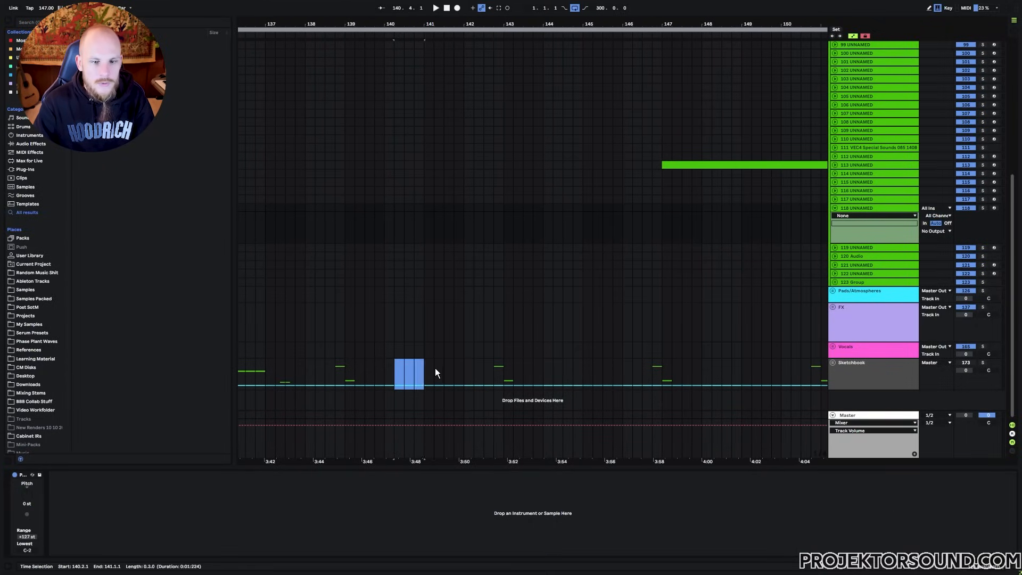
click(413, 374)
click(412, 219)
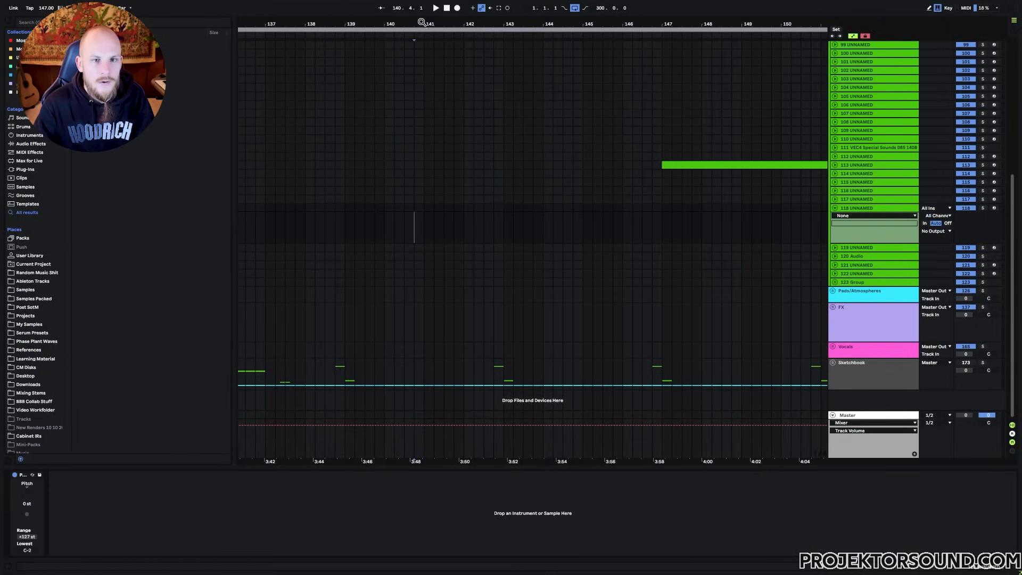
Examine how the Sketchbook clips and existing one-shots are spaced from bar 134 to 158, returning to bar 140.4.1 on the new MIDI track
drag(422, 23, 423, 15)
drag(360, 368, 701, 370)
click(734, 375)
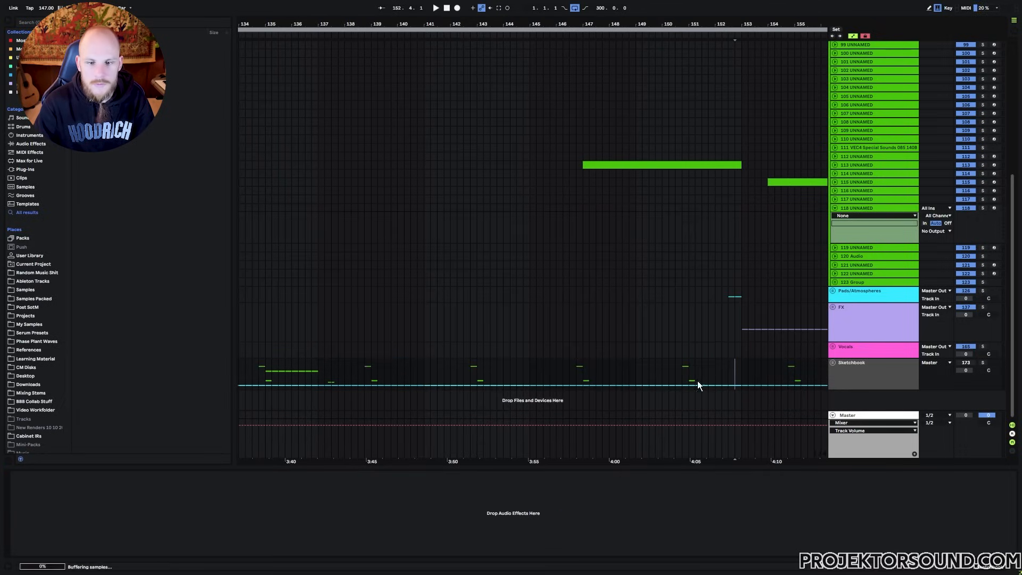
drag(463, 372, 804, 375)
click(418, 229)
mouse_move(417, 25)
mouse_down()
mouse_move(440, 40)
mouse_move(376, 20)
mouse_up()
click(565, 165)
click(690, 181)
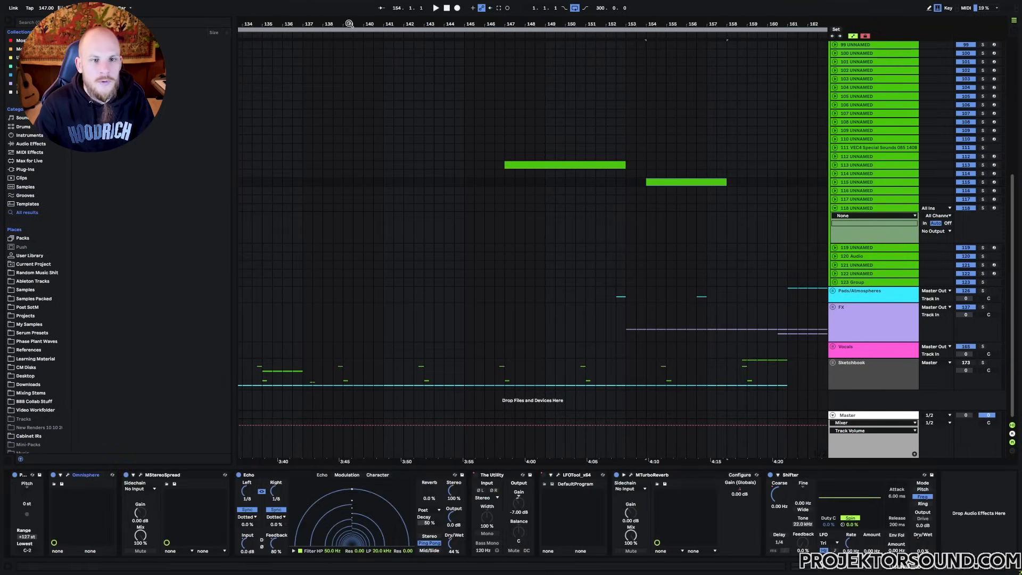
drag(349, 23, 344, 77)
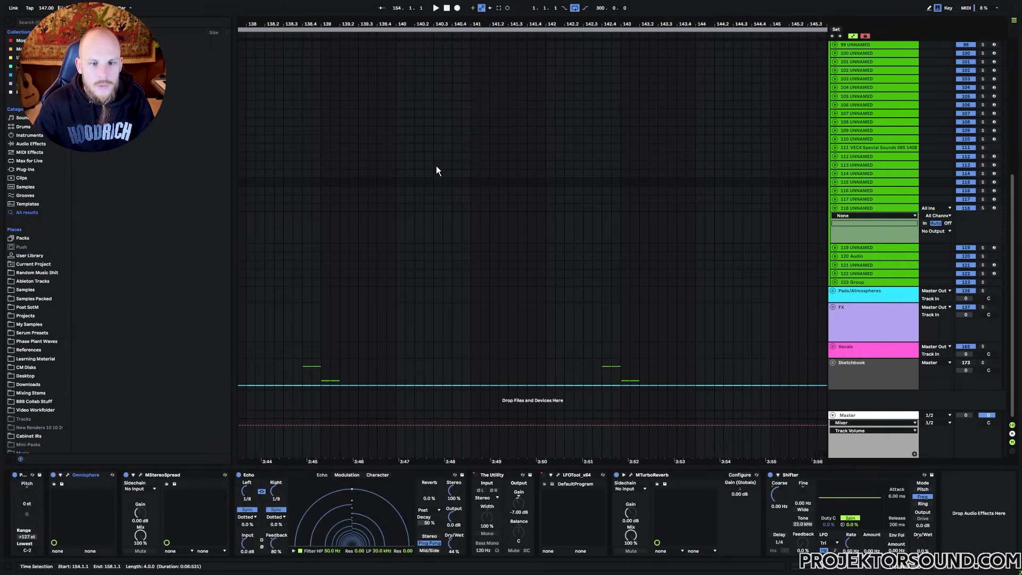
click(452, 209)
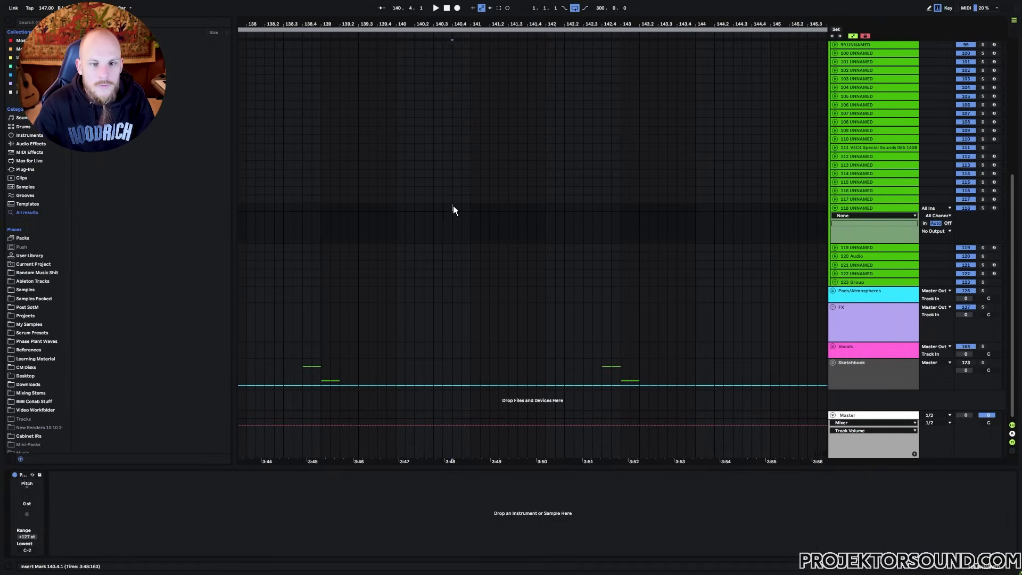
Create an empty MIDI clip from 140.4.1 to 141.1.1 on track 118 and load Serum 2 on the track
drag(453, 207, 468, 208)
key(ctrl+shift+m)
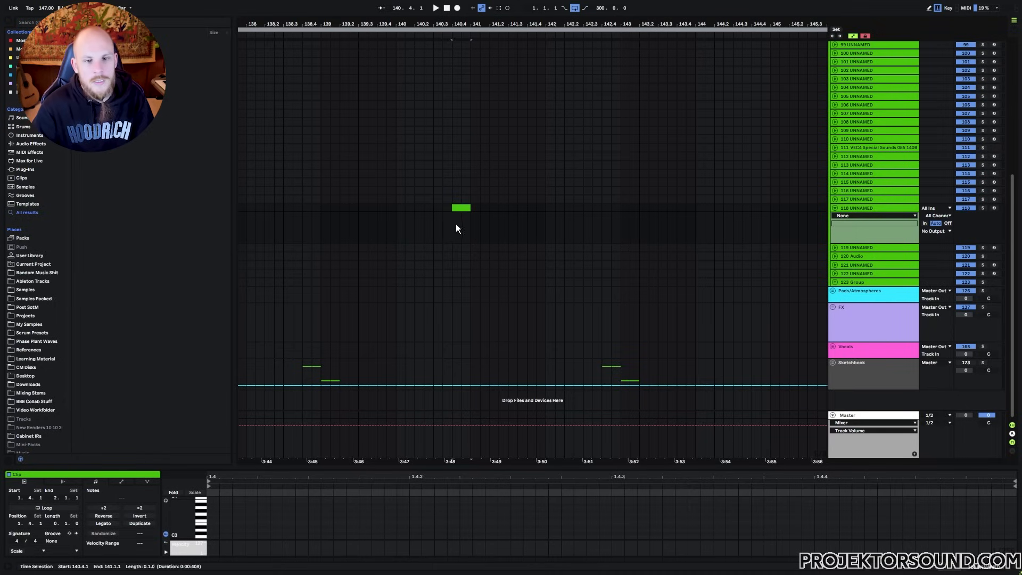
right_click(455, 224)
mouse_move(491, 231)
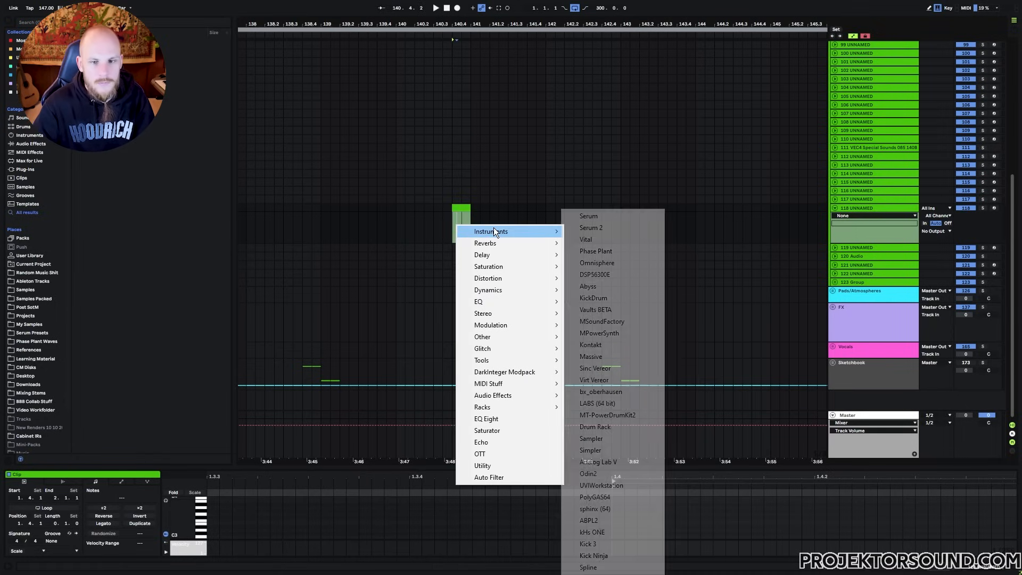
click(604, 228)
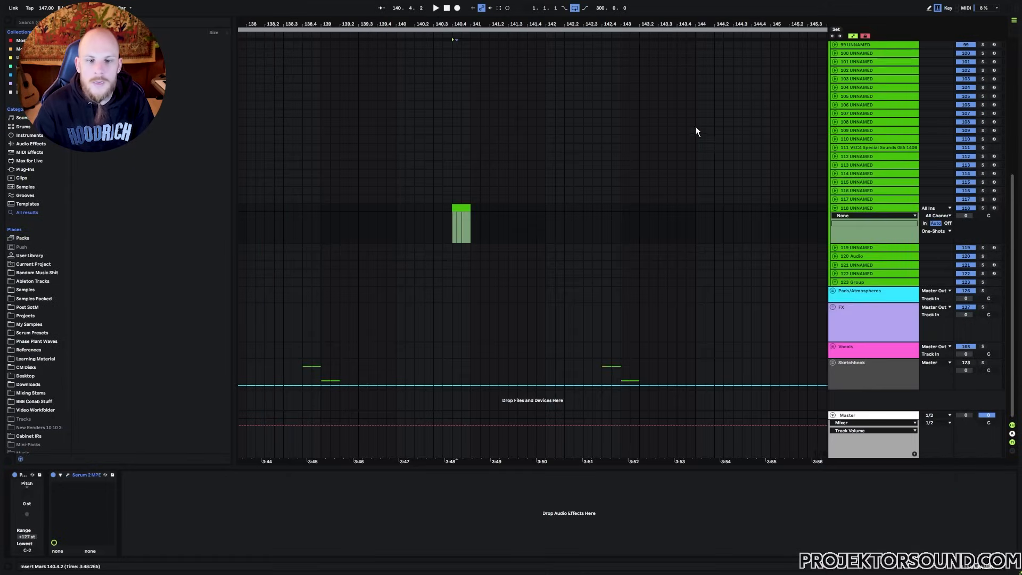
Add the Filterverse effect after Serum 2 on track 118 and close its plug-in window
right_click(459, 227)
right_click(459, 226)
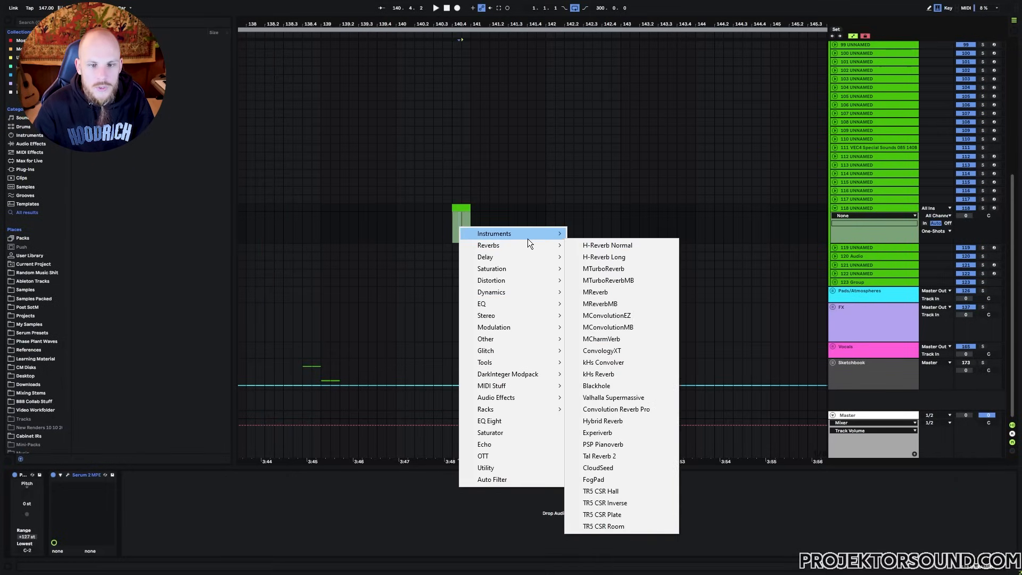
mouse_move(510, 305)
click(618, 554)
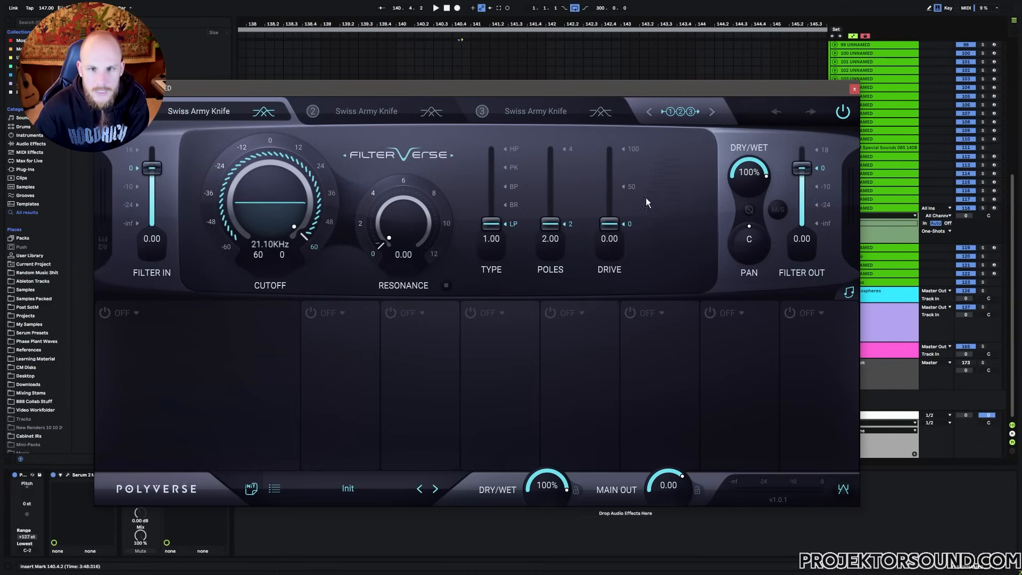
click(855, 89)
Group Serum 2 into an Instrument Rack, show its chain list, and create a second empty chain
click(84, 474)
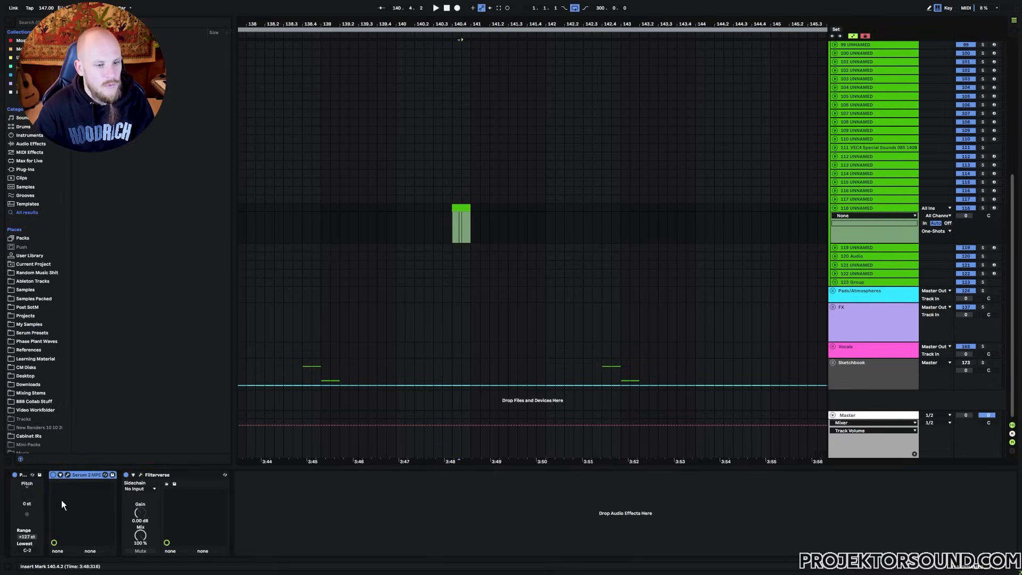
key(ctrl+g)
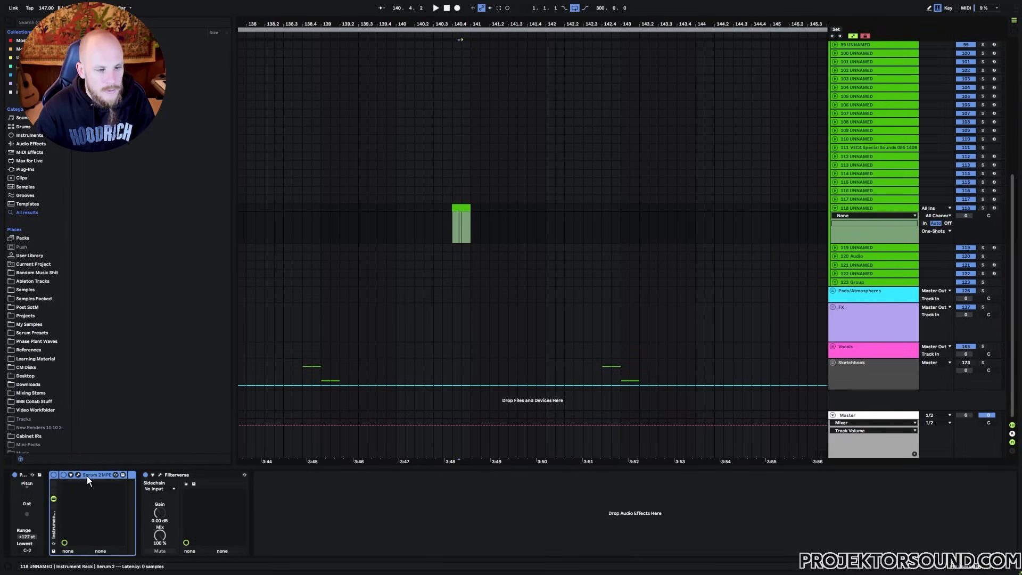
click(53, 506)
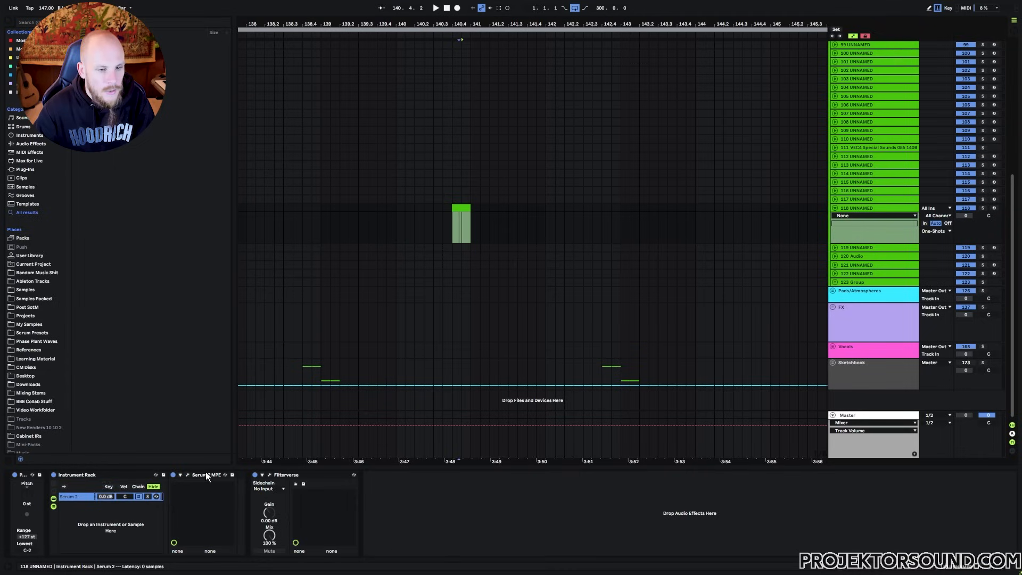
right_click(70, 511)
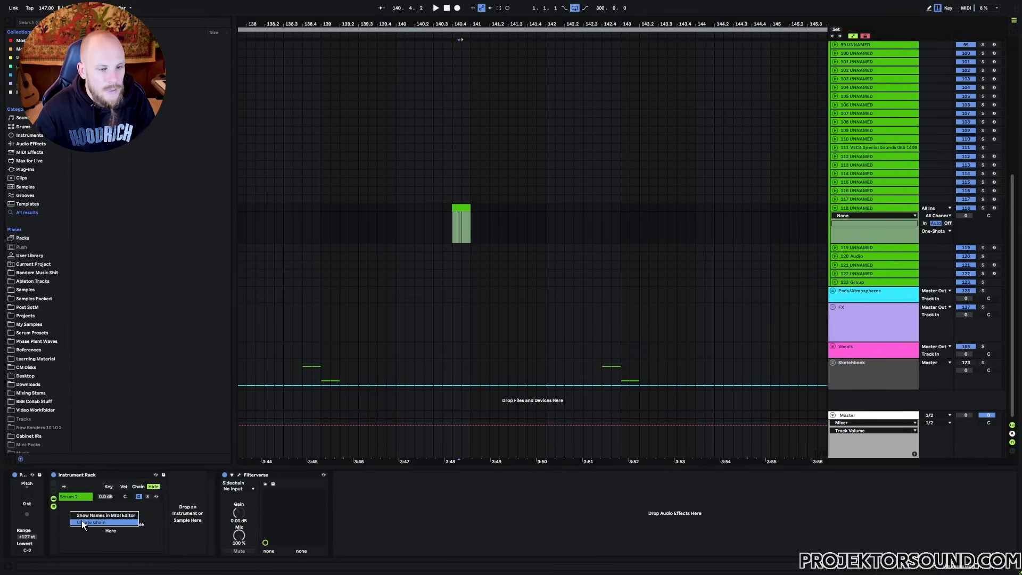
click(81, 521)
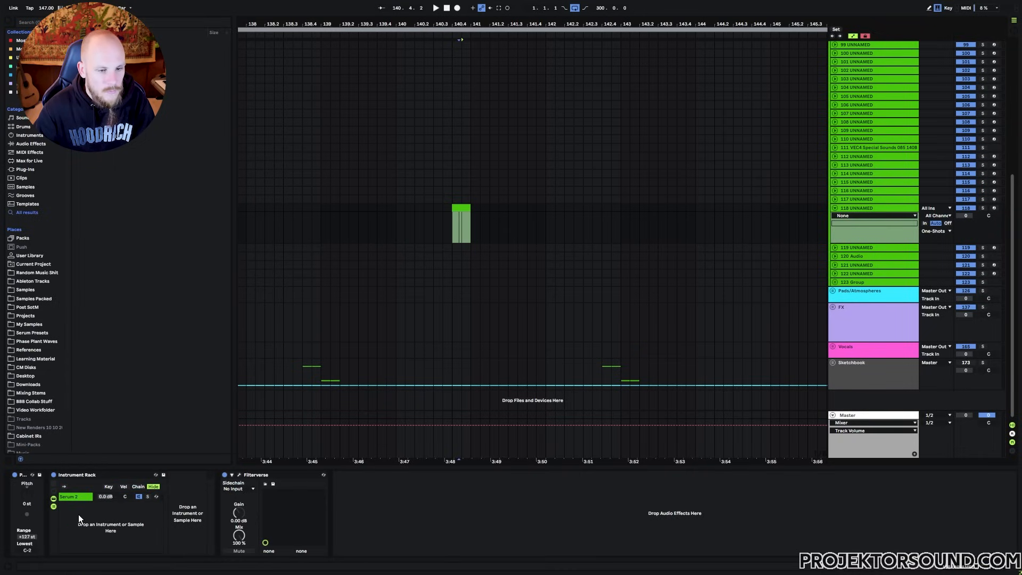
click(75, 496)
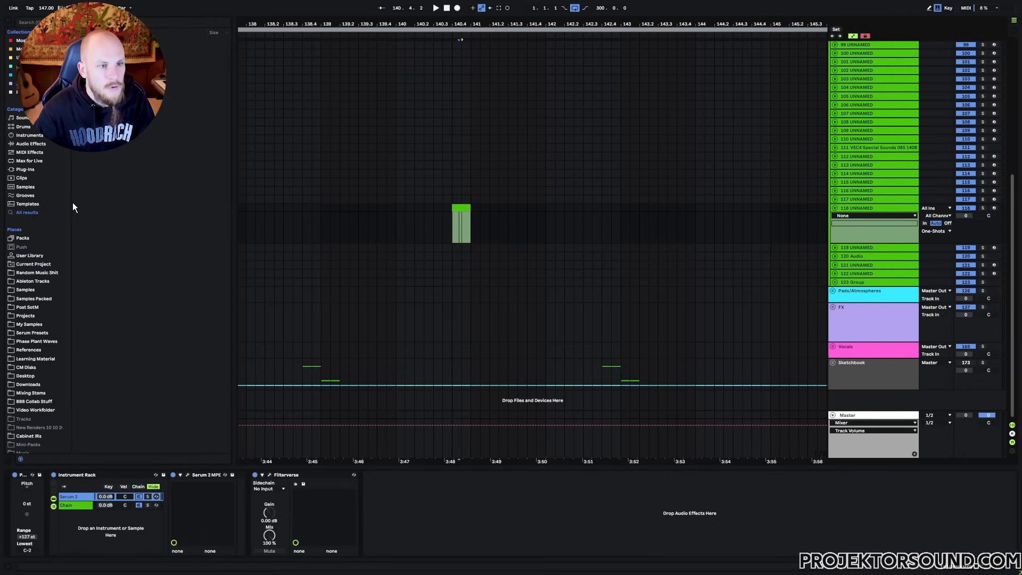
Load an External Instrument device into the rack's empty second chain
click(28, 152)
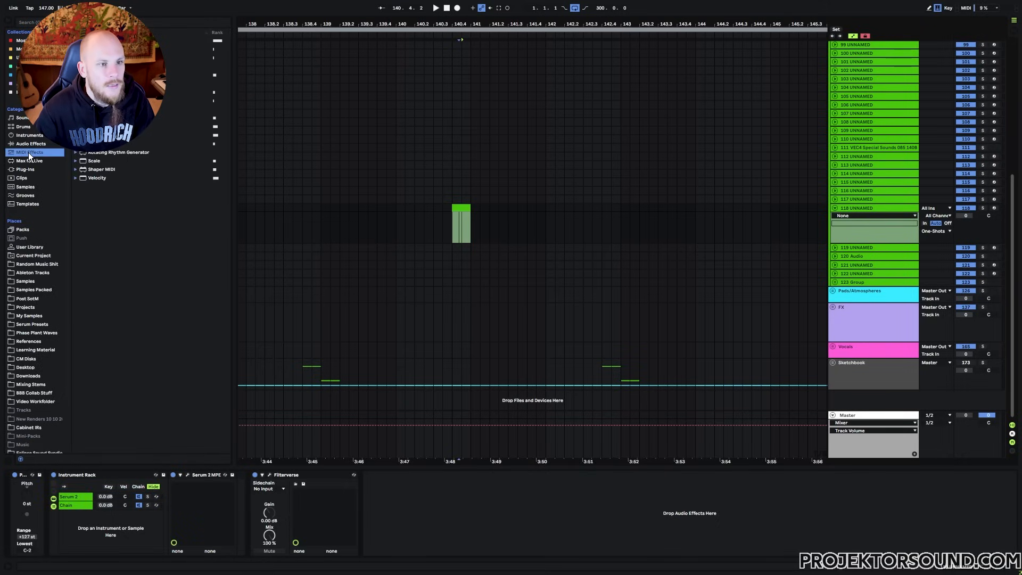
click(30, 135)
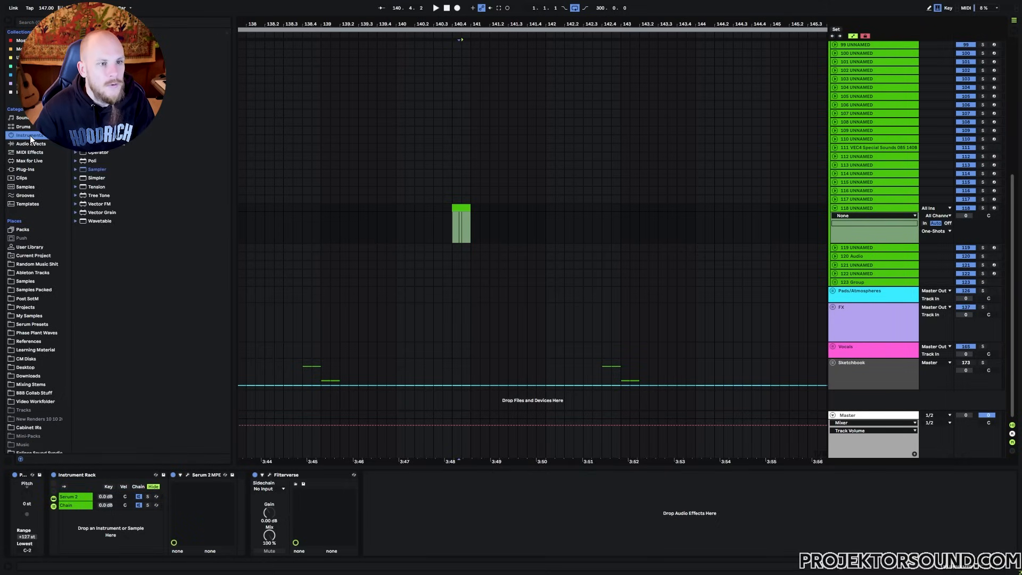
click(80, 504)
drag(106, 127, 183, 516)
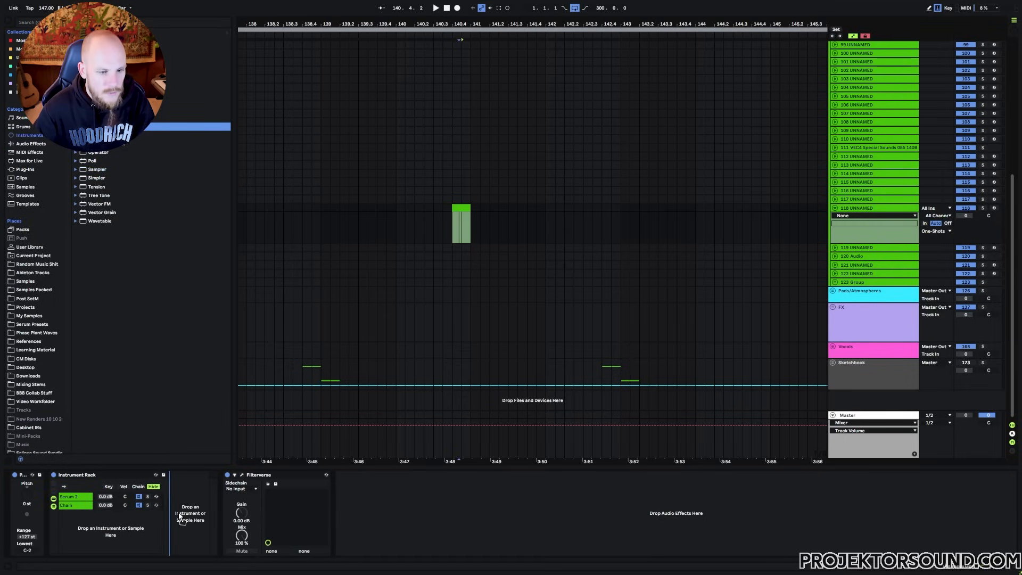
click(75, 505)
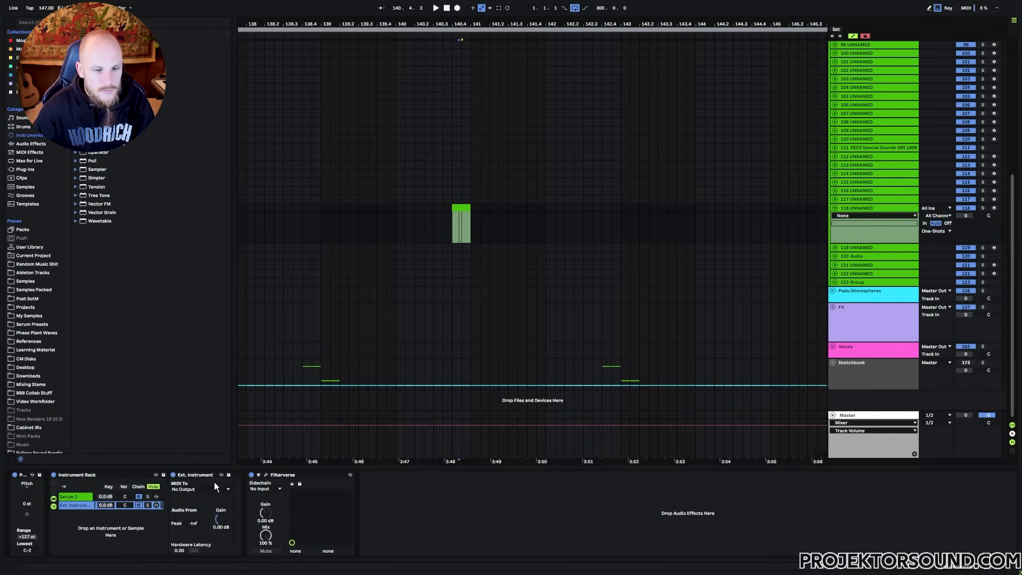
Route the External Instrument's MIDI output to track 118 UNNAMED with 1-Filterverse as the destination
click(192, 489)
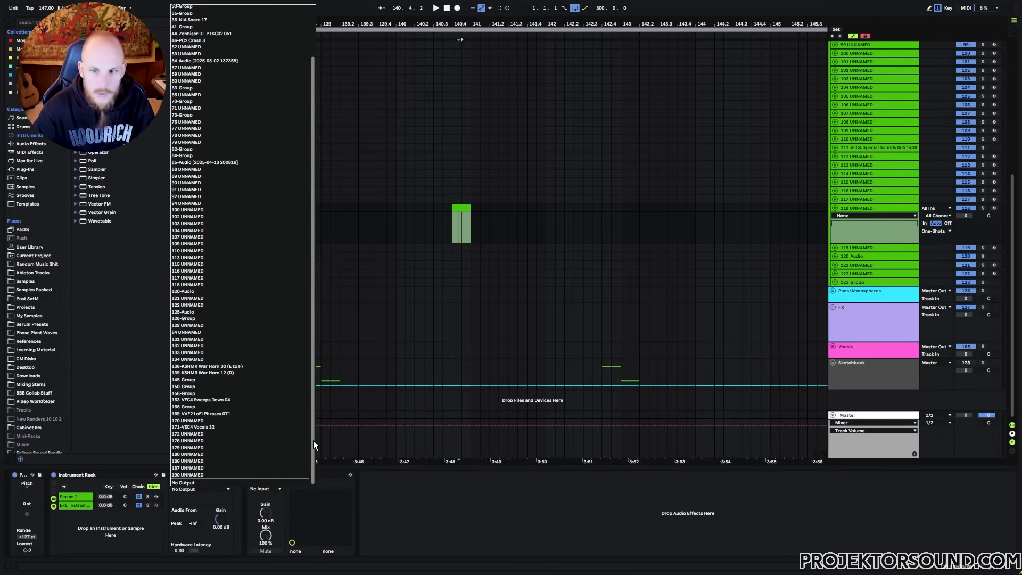
click(187, 285)
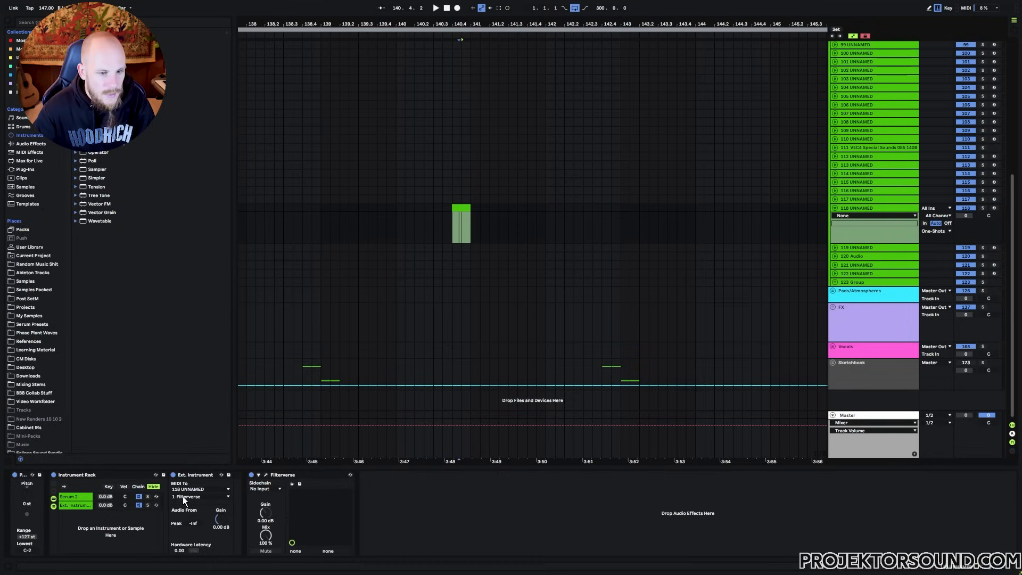
click(200, 496)
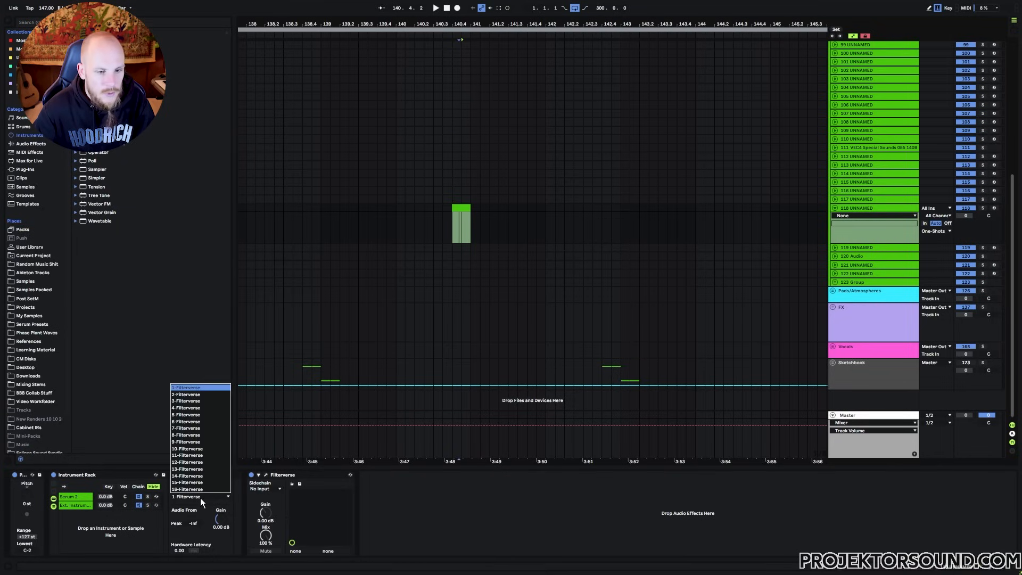
click(207, 509)
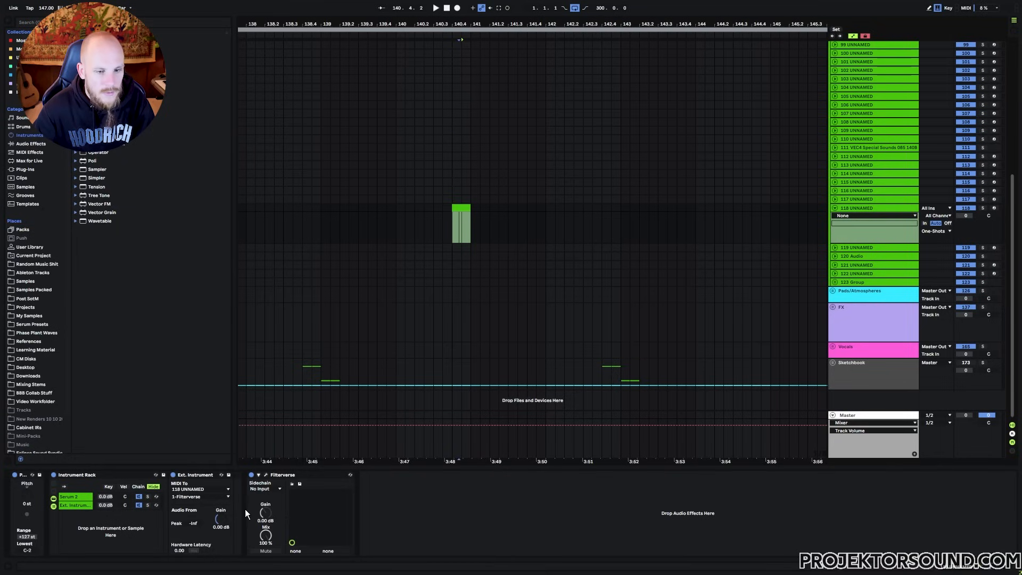
Open Filterverse and set its first modulator to Oscillator
click(268, 475)
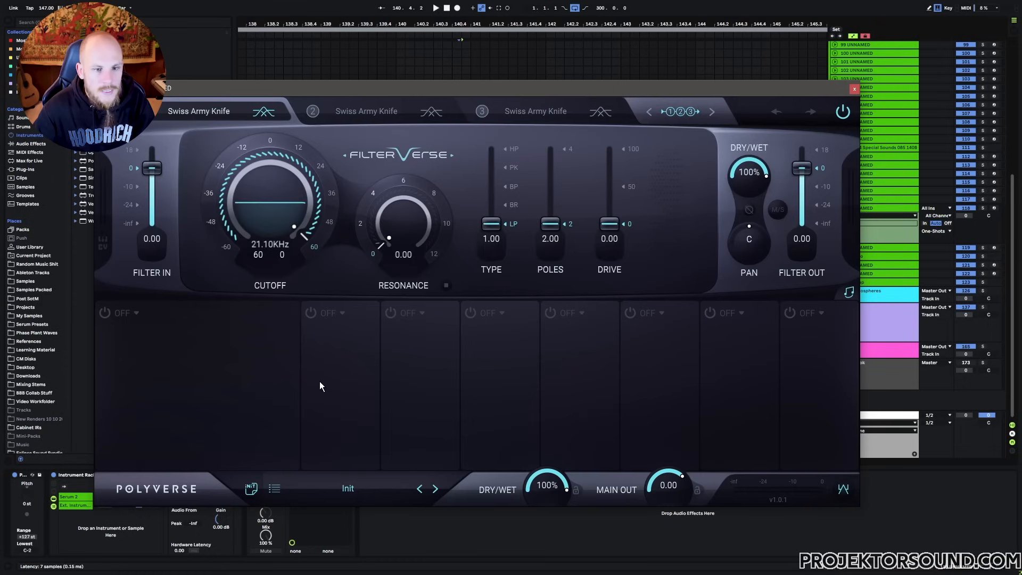
click(120, 314)
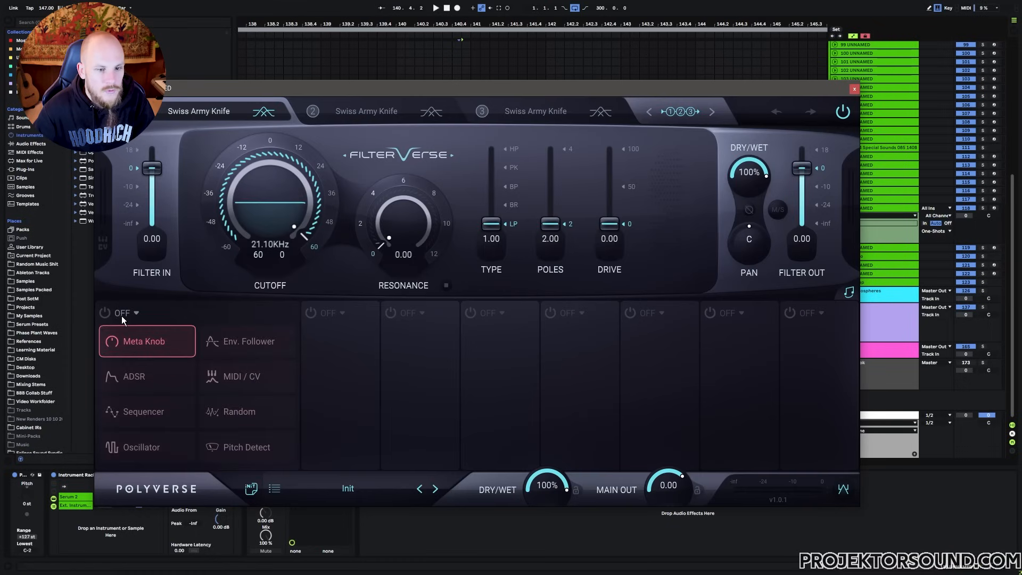
click(234, 373)
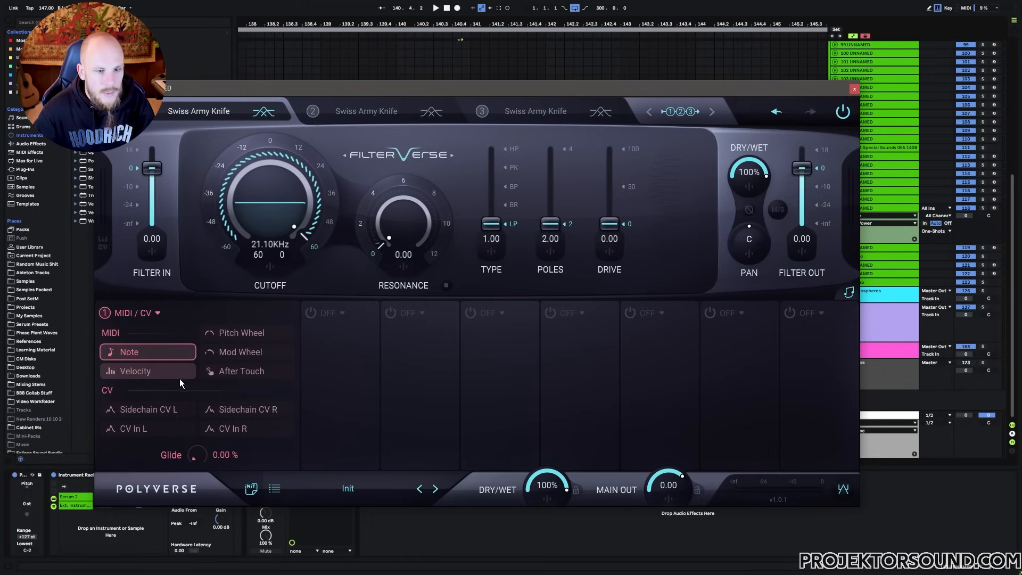
click(149, 314)
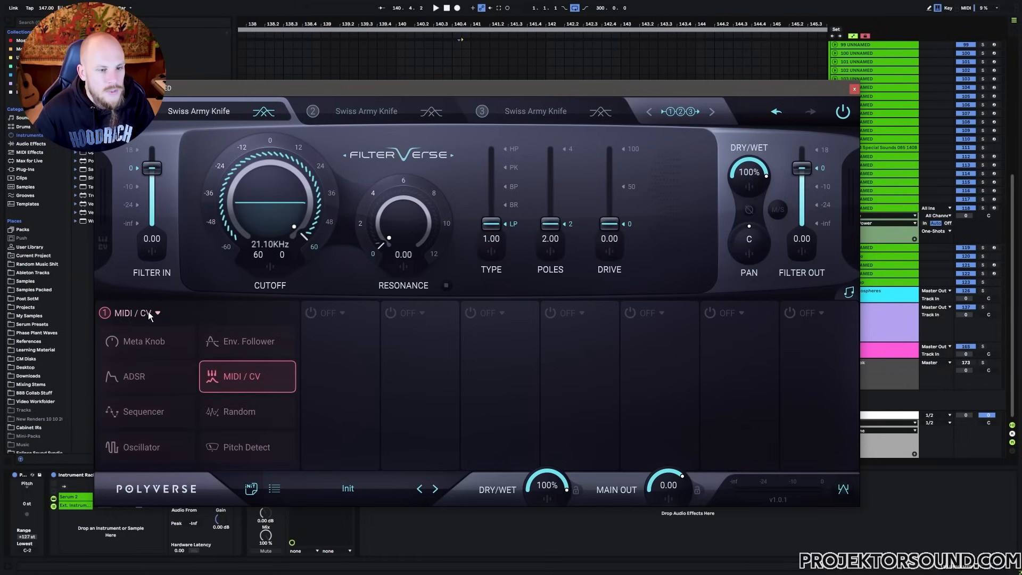
click(149, 449)
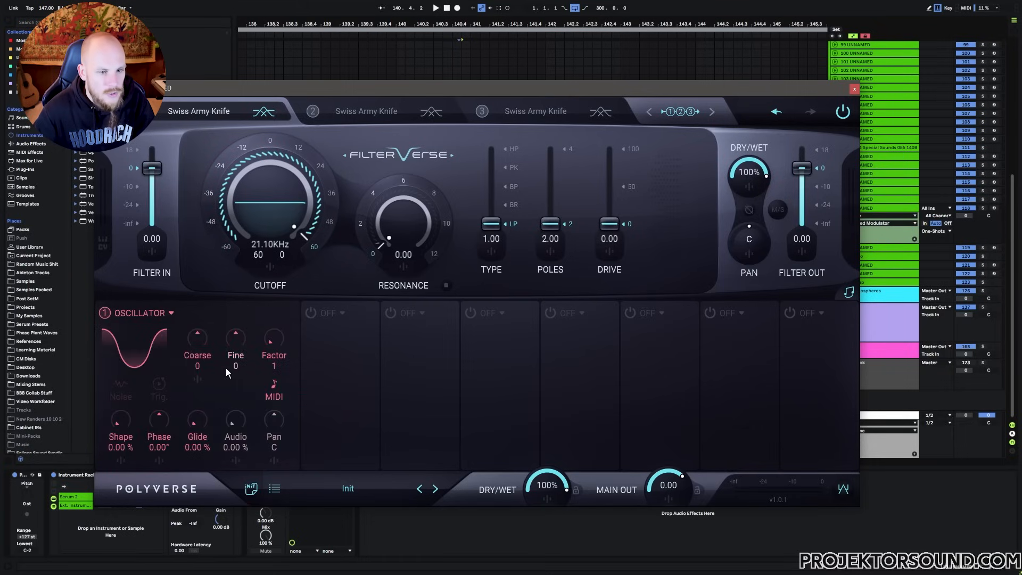
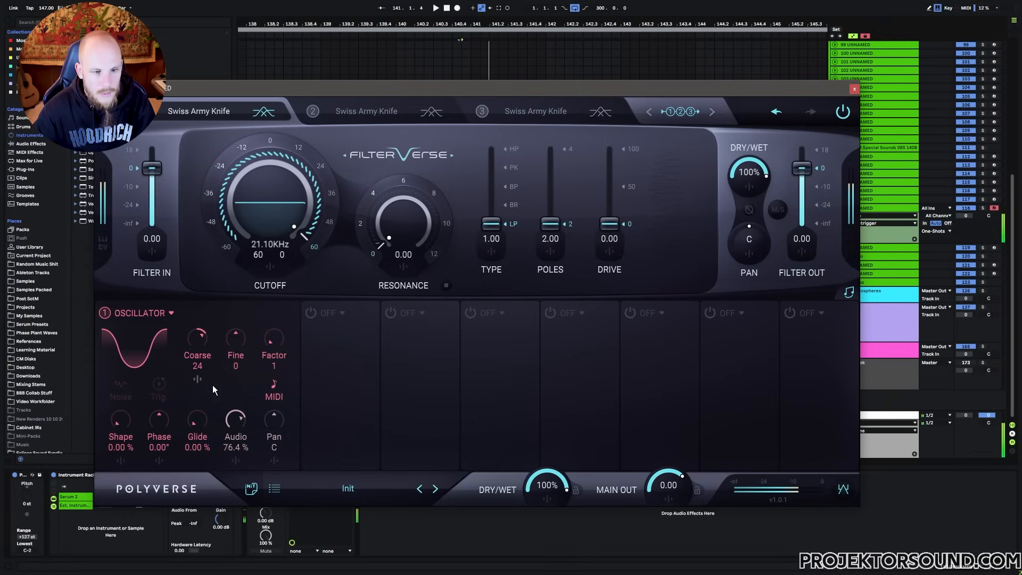
Set the Filterverse oscillator's Audio amount to 0% and lower the filter cutoff to 114.5 Hz
double_click(236, 421)
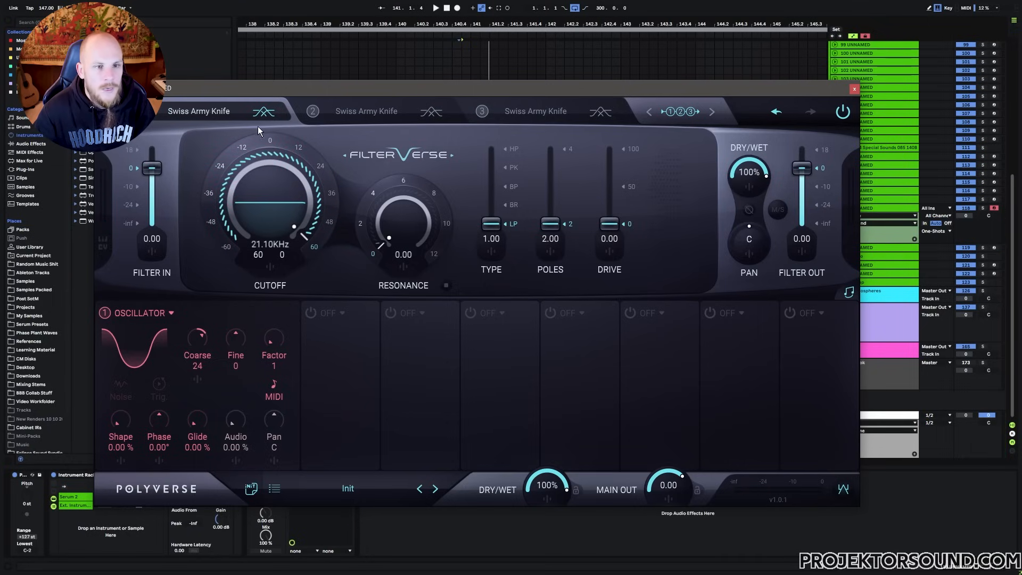
drag(297, 248, 221, 183)
mouse_move(157, 357)
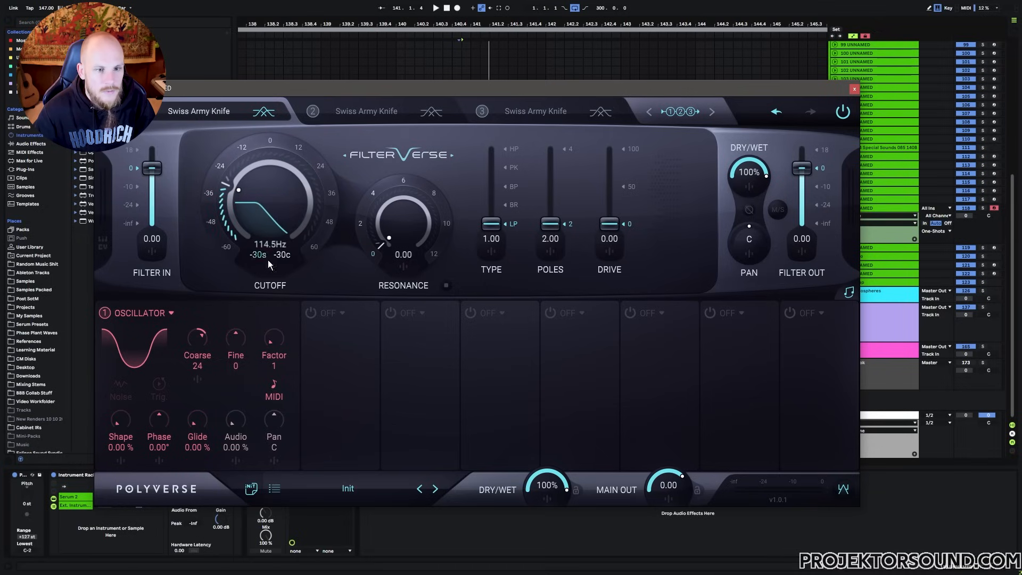
Modulate the Filterverse cutoff with OSC 1 by 45.0 and set the base cutoff to 659.3 Hz
click(270, 265)
drag(263, 399, 269, 371)
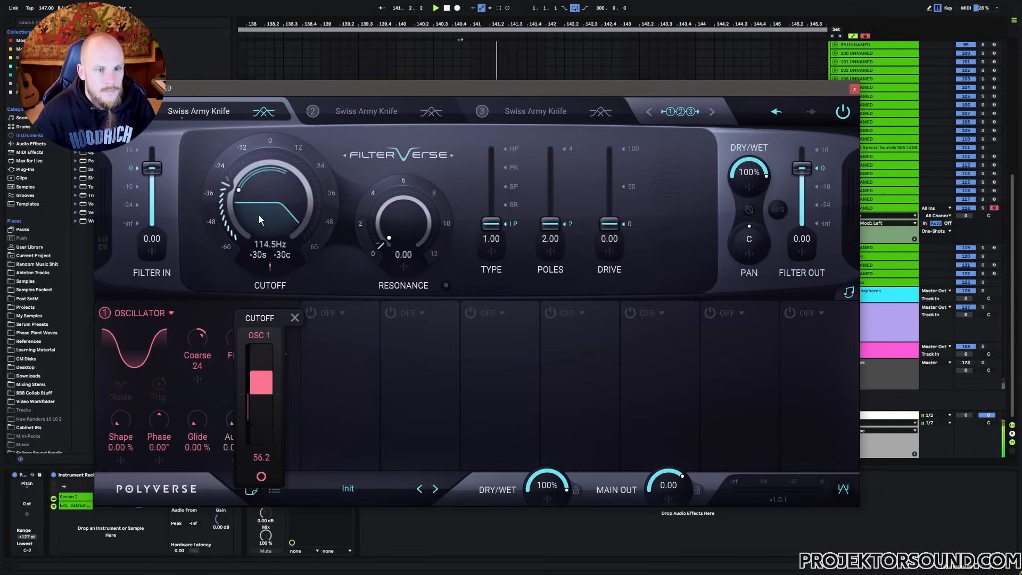
drag(240, 189, 271, 153)
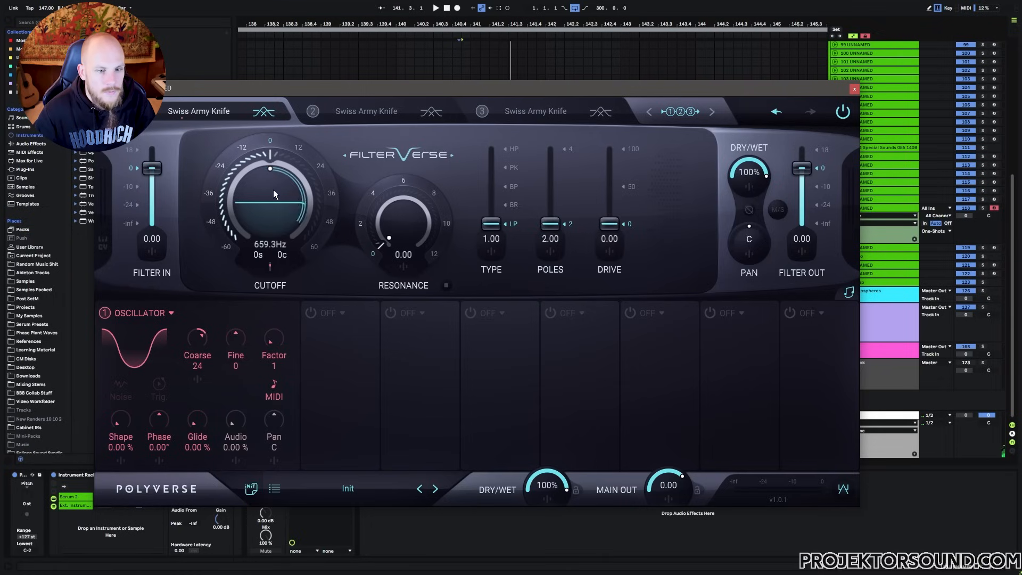
click(270, 266)
drag(265, 373, 264, 379)
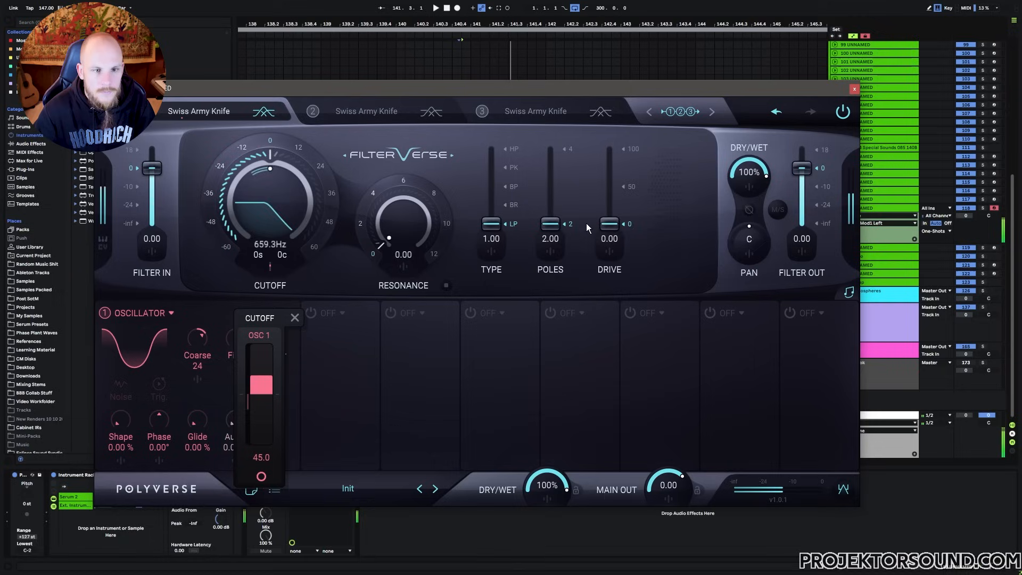
Raise the Filterverse resonance to 5.56 and the cutoff to 933.9 Hz
drag(379, 254, 402, 211)
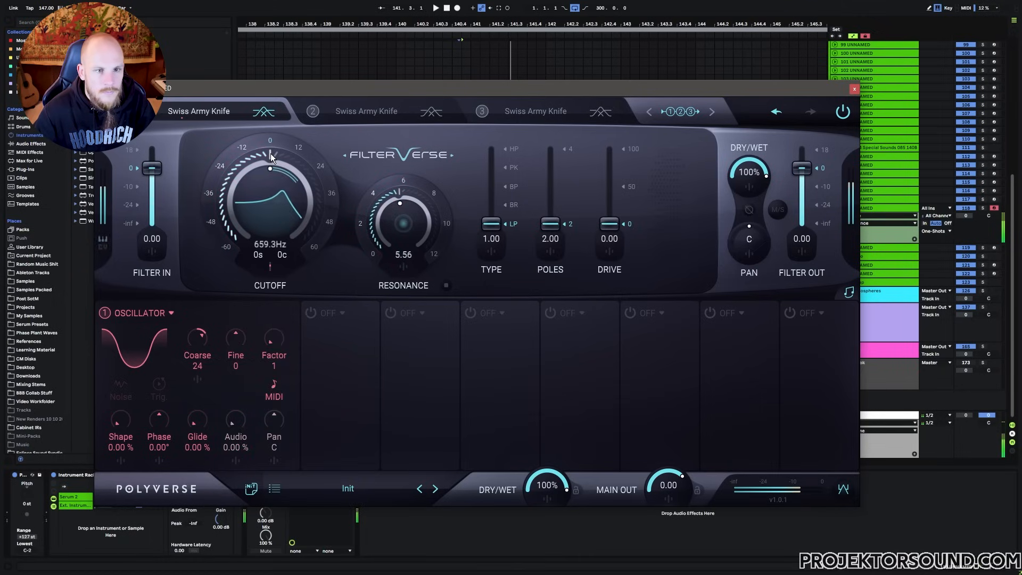
drag(270, 154, 285, 153)
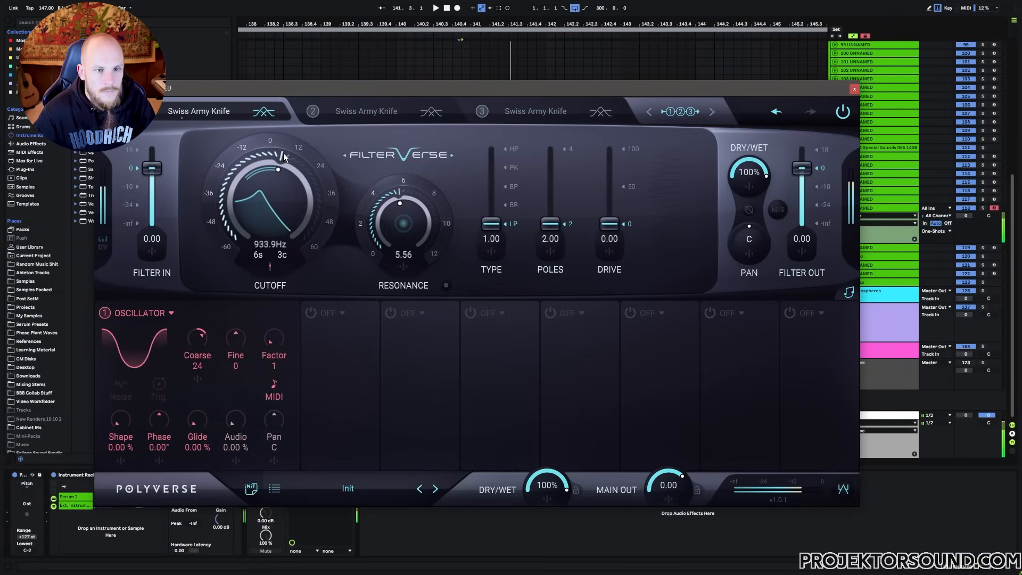
Open Serum 2 from its rack chain and set oscillator A's phase randomness to 0
click(76, 496)
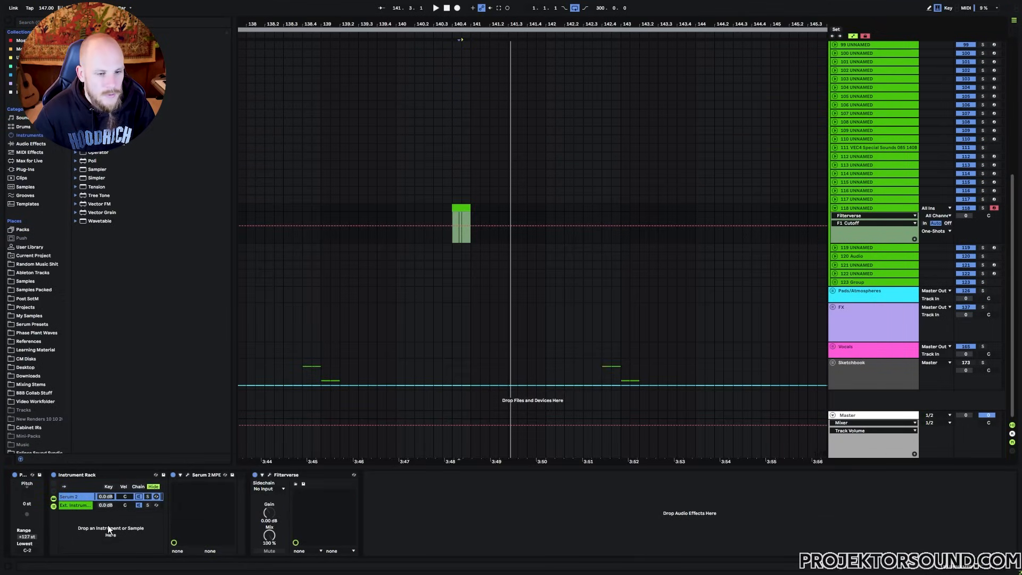
click(187, 475)
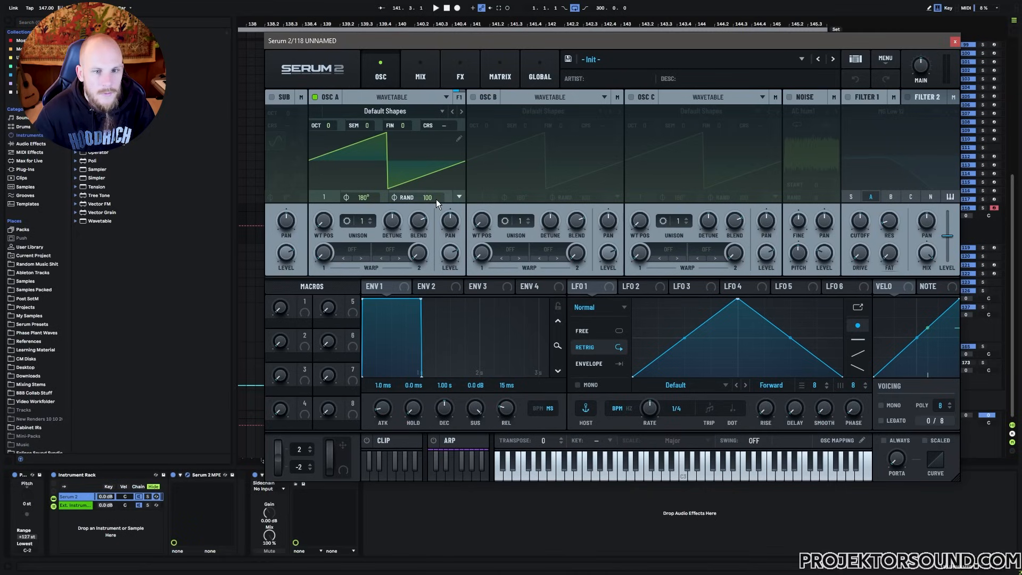
drag(436, 199, 424, 541)
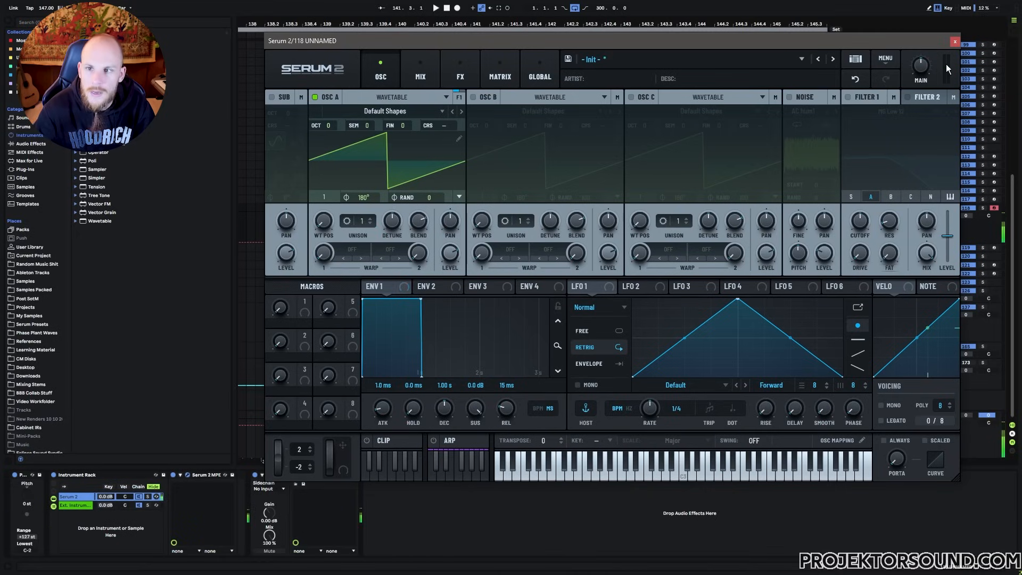
Close Serum 2 and enable Trig on the Filterverse oscillator
click(955, 41)
click(268, 475)
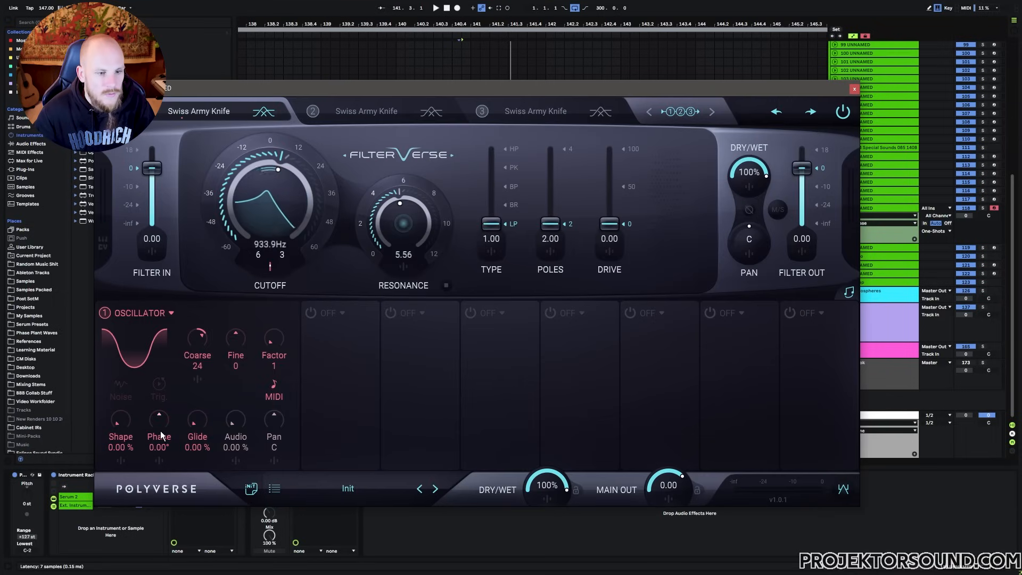
click(159, 392)
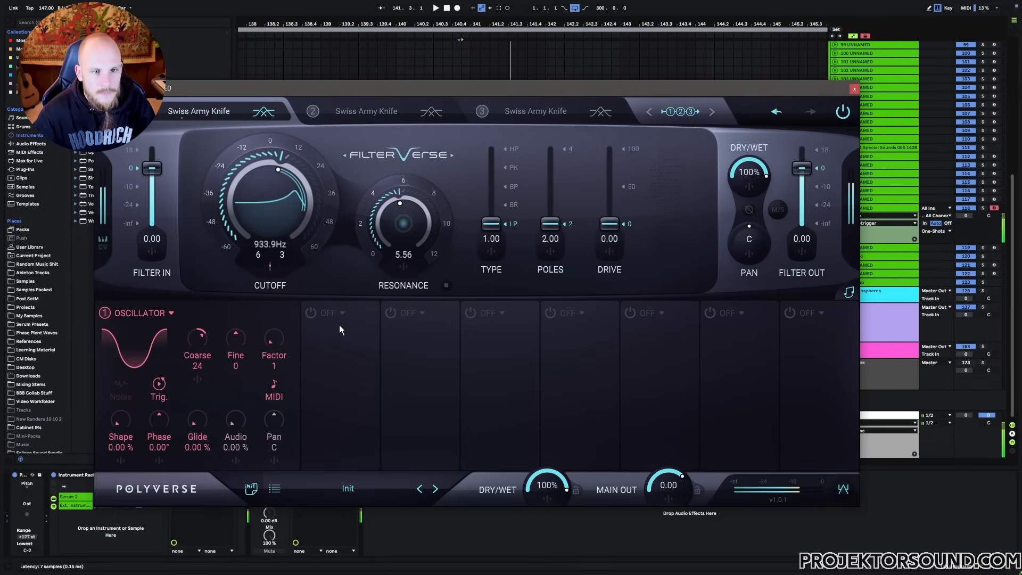
Change Filterverse's first filter to Evil with type 2.13, poles at Howl, drive 92.2 and damage 55.2
drag(492, 224, 513, 168)
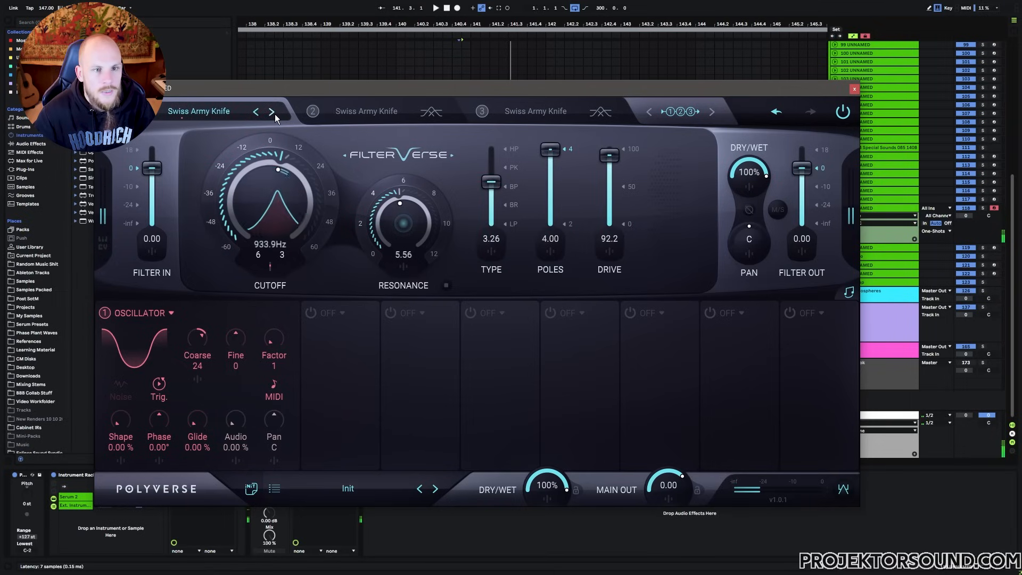
click(271, 111)
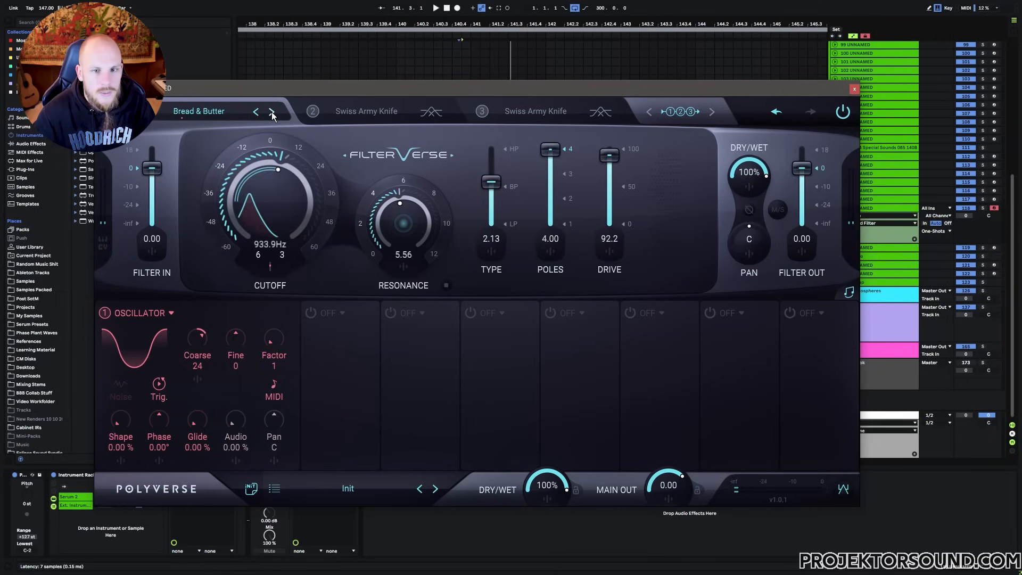
click(271, 112)
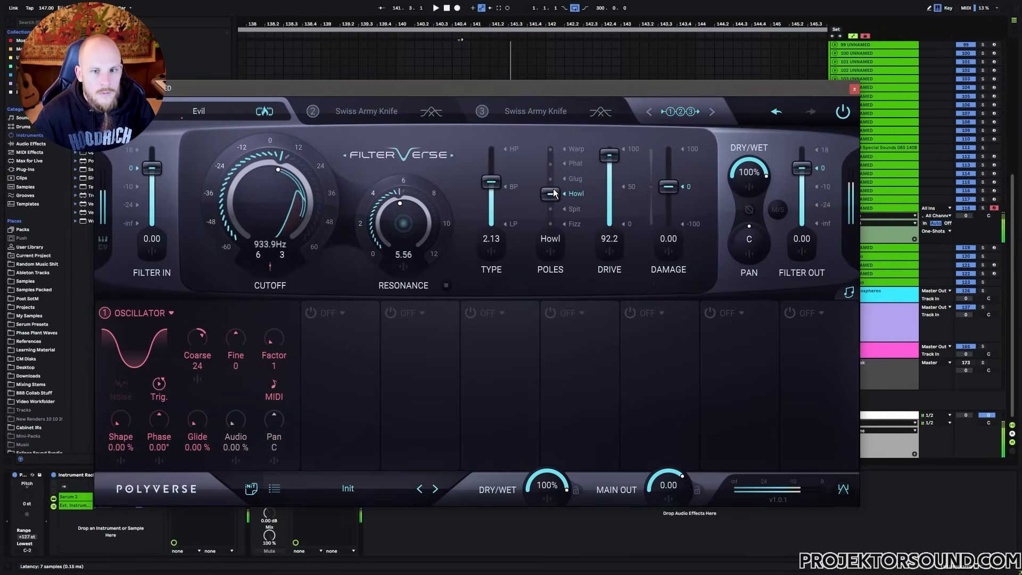
drag(550, 150, 555, 195)
drag(668, 186, 672, 167)
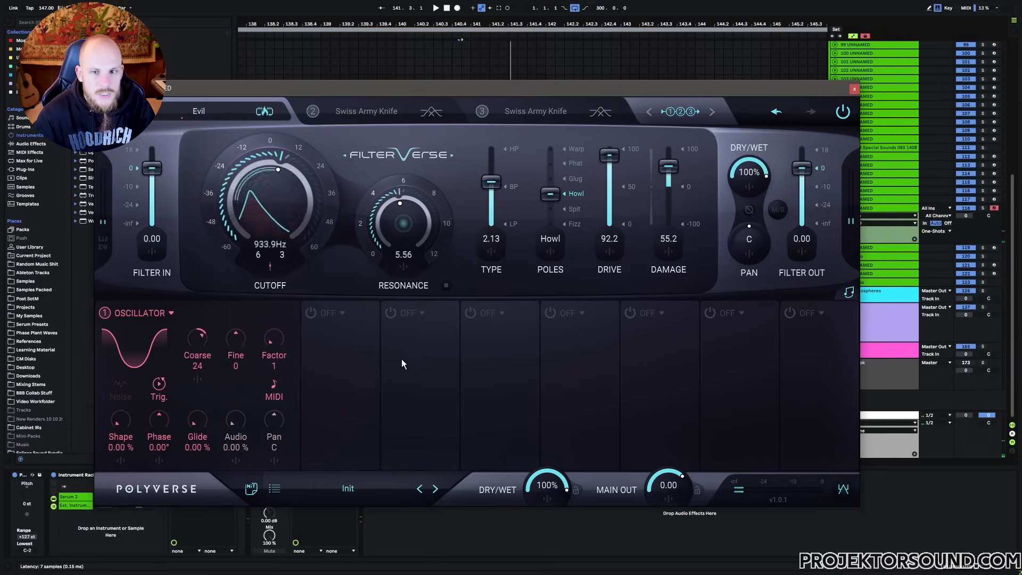
Change Filterverse's second filter from Swiss Army Knife to Space
click(365, 113)
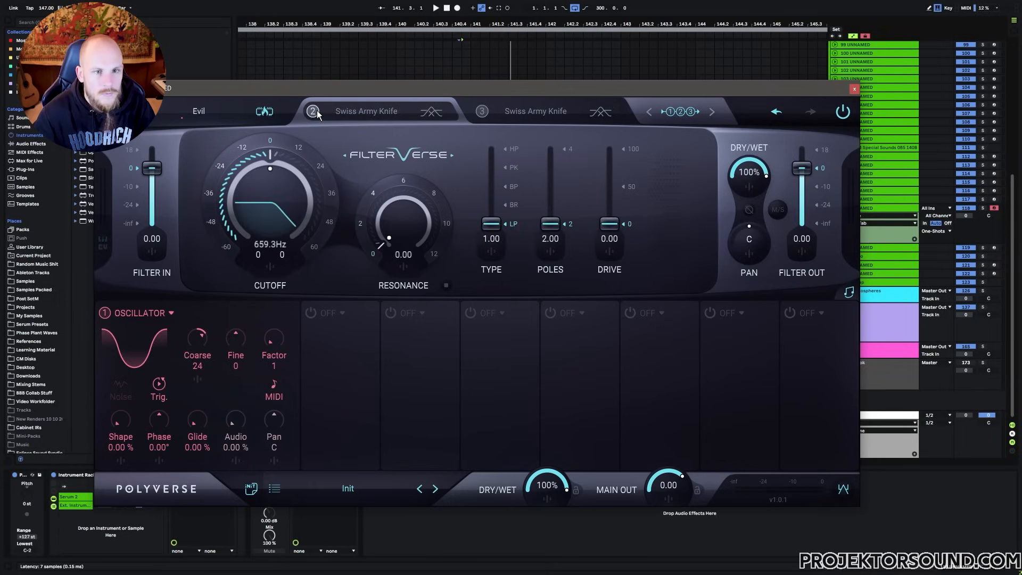
click(380, 115)
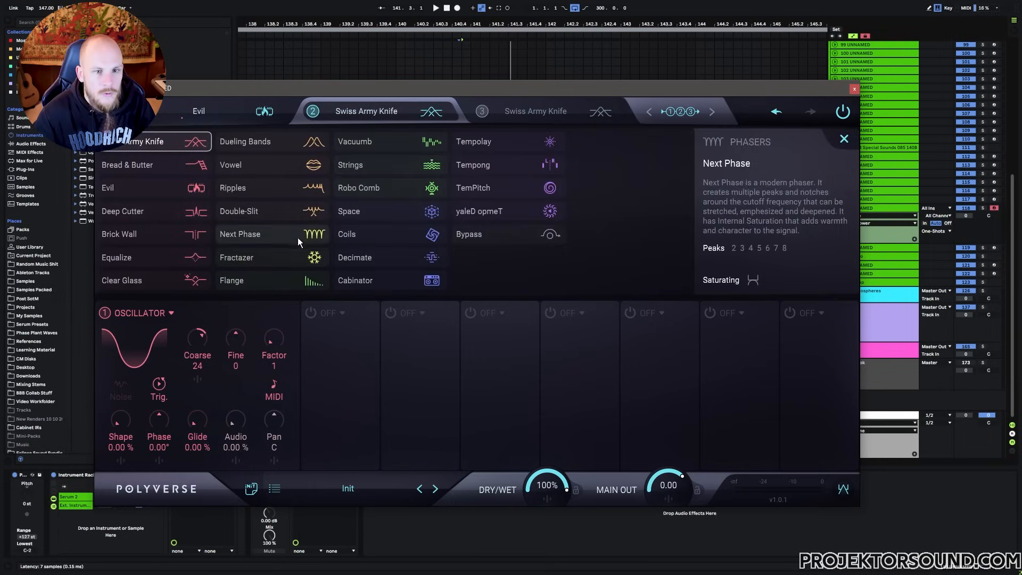
click(397, 211)
Set the Space filter's diffuse to 100, damp to 10.4, detune to 43.8, resonance to 0.85 and dry/wet to 48.6%
drag(614, 207, 627, 109)
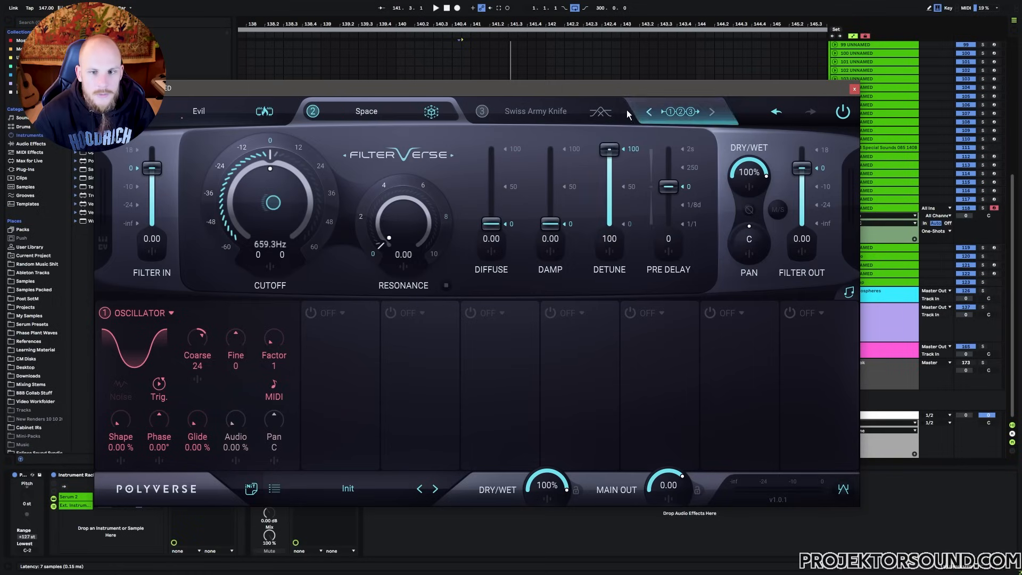
drag(607, 159, 606, 197)
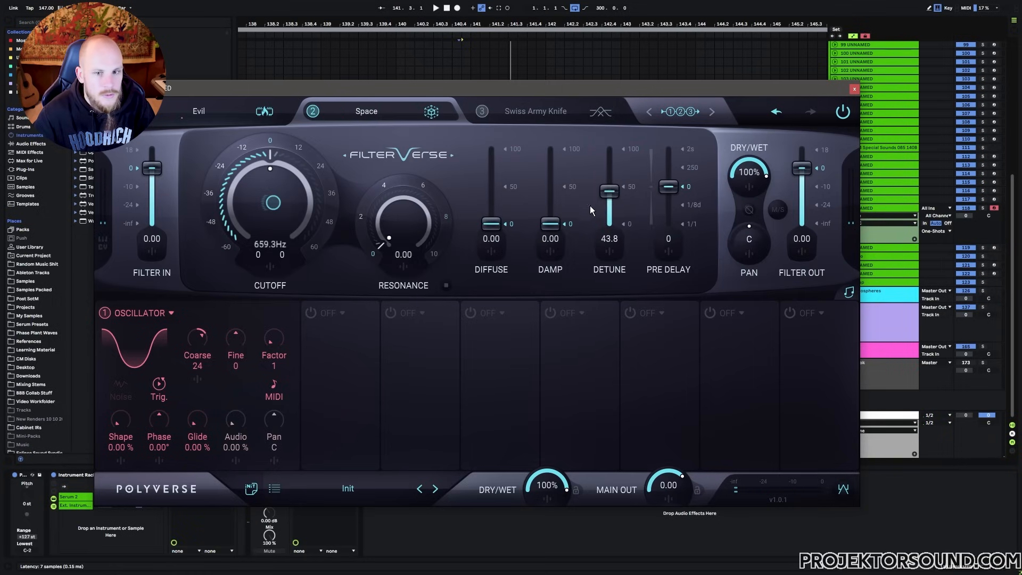
drag(550, 225, 559, 203)
drag(510, 225, 516, 116)
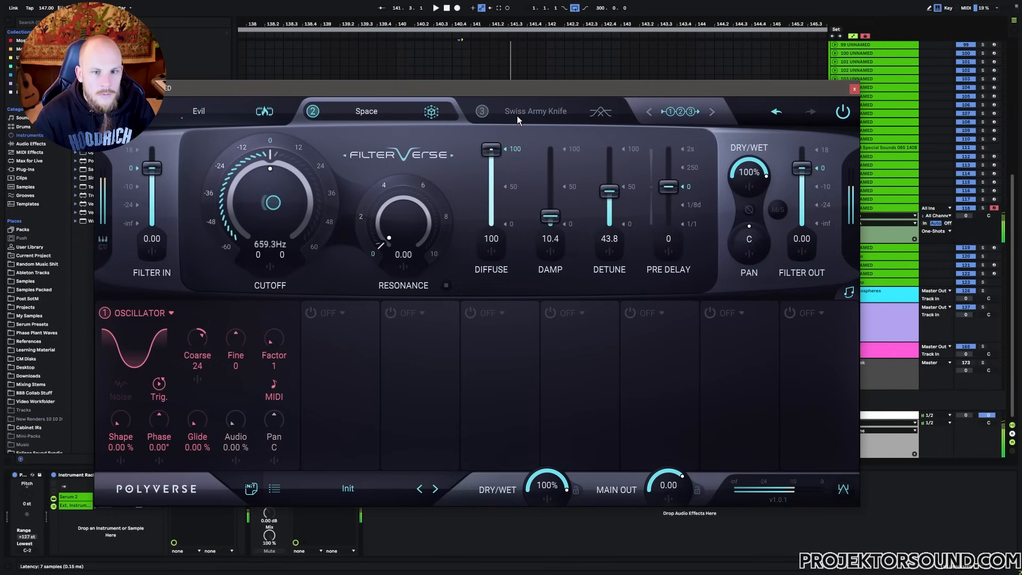
drag(423, 212, 362, 244)
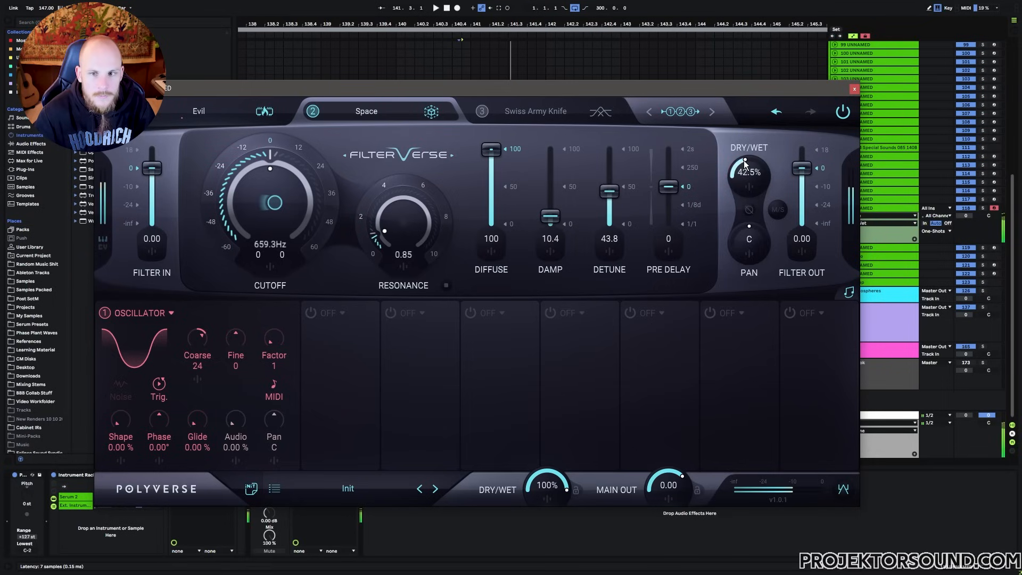
drag(744, 161, 749, 161)
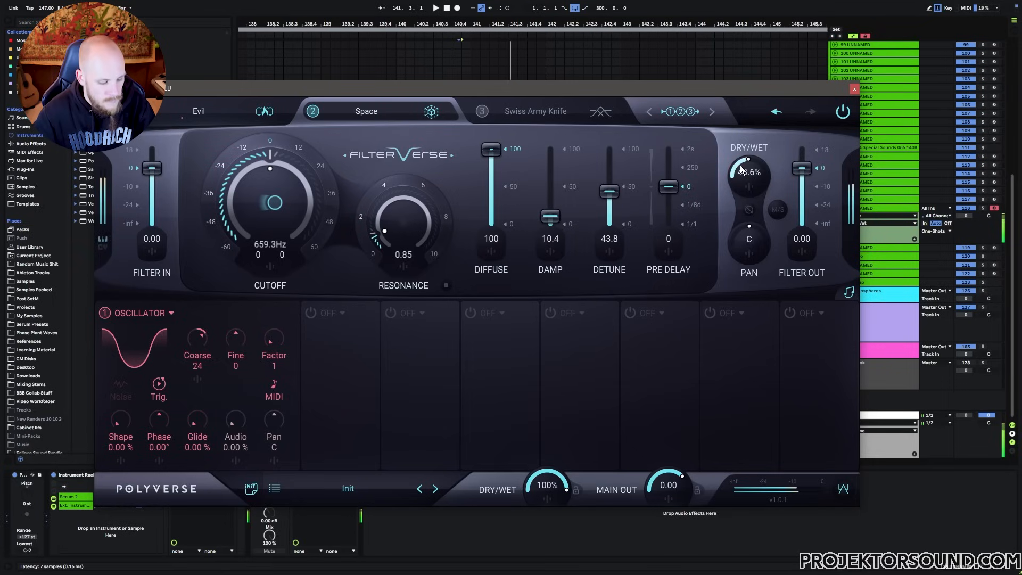
Set Filterverse's third filter to type 3.09, 4.00 poles, resonance 3.48 and a cutoff of 192.3 Hz
click(530, 113)
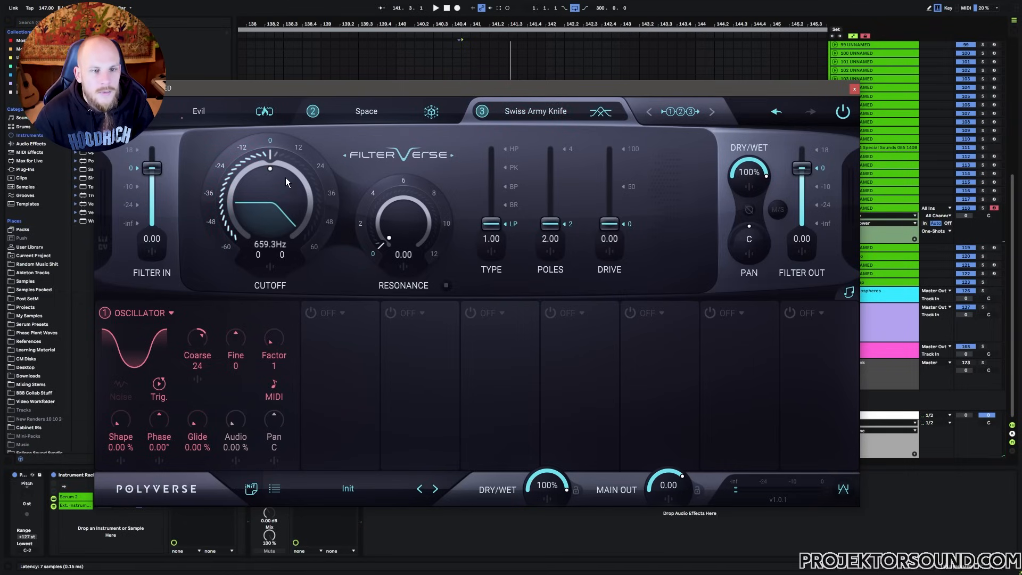
drag(494, 207, 499, 184)
drag(553, 227, 551, 149)
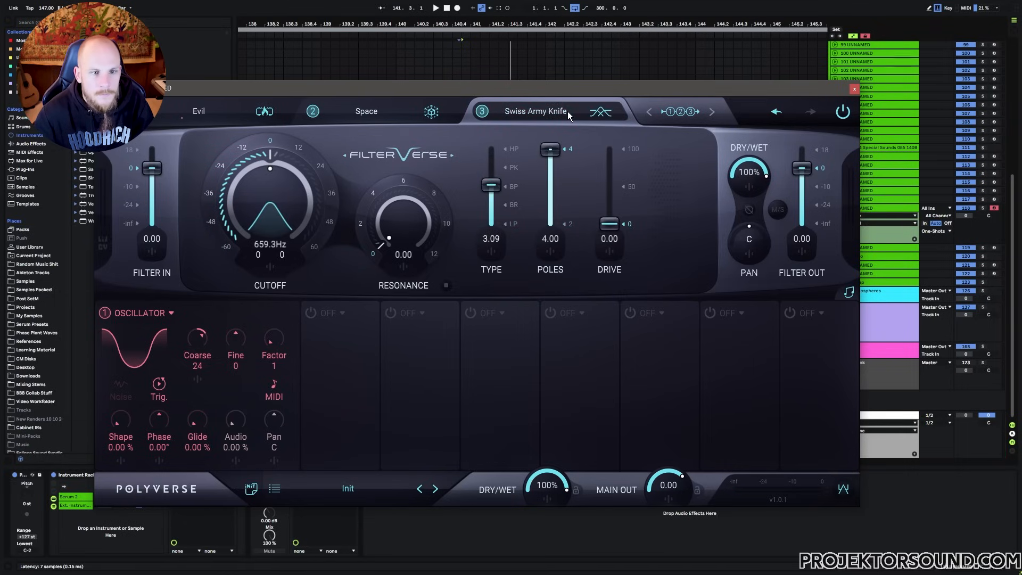
mouse_move(270, 155)
mouse_down()
mouse_move(244, 169)
mouse_move(276, 152)
mouse_move(327, 184)
mouse_move(257, 171)
mouse_up()
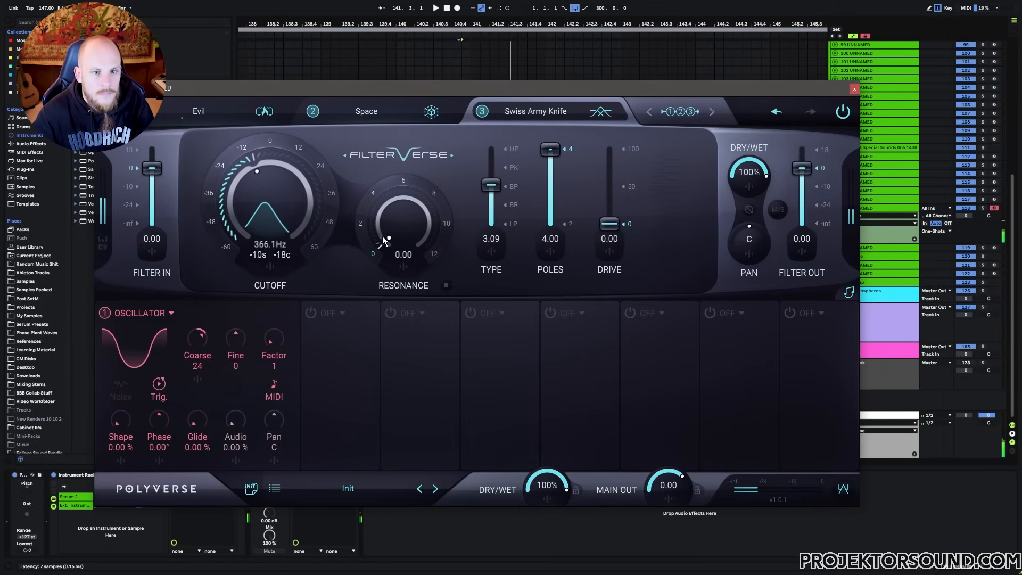
drag(388, 239, 383, 200)
drag(261, 163, 235, 177)
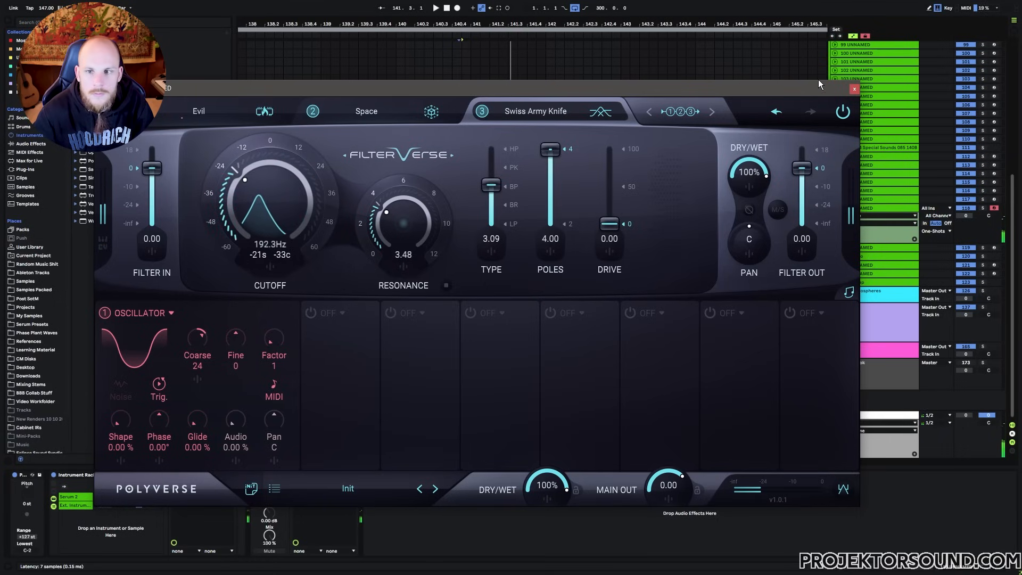
Close Filterverse and extend the B0 note in track 118's clip to fill the clip
click(853, 88)
double_click(467, 210)
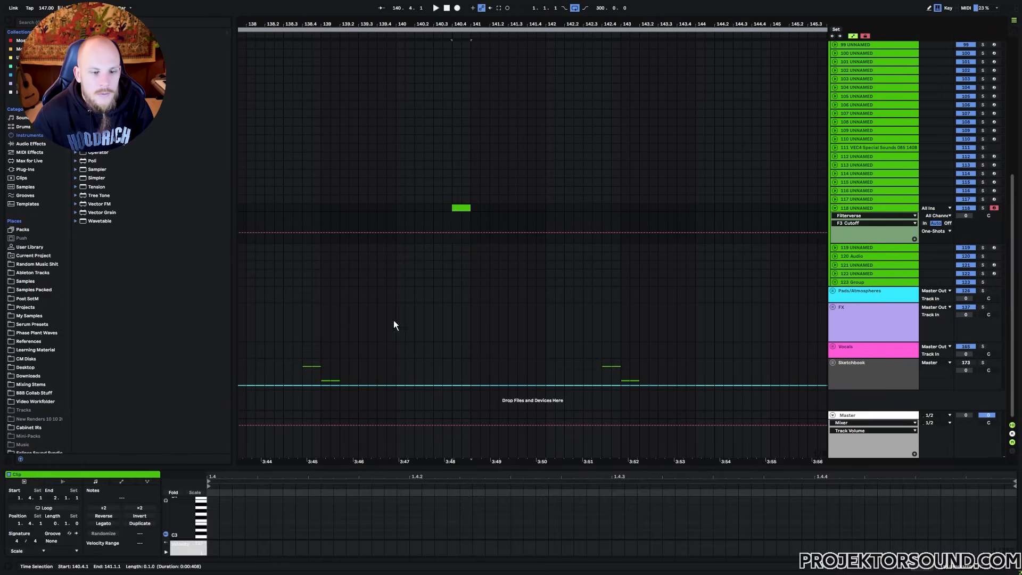
scroll(210, 523, down, 4)
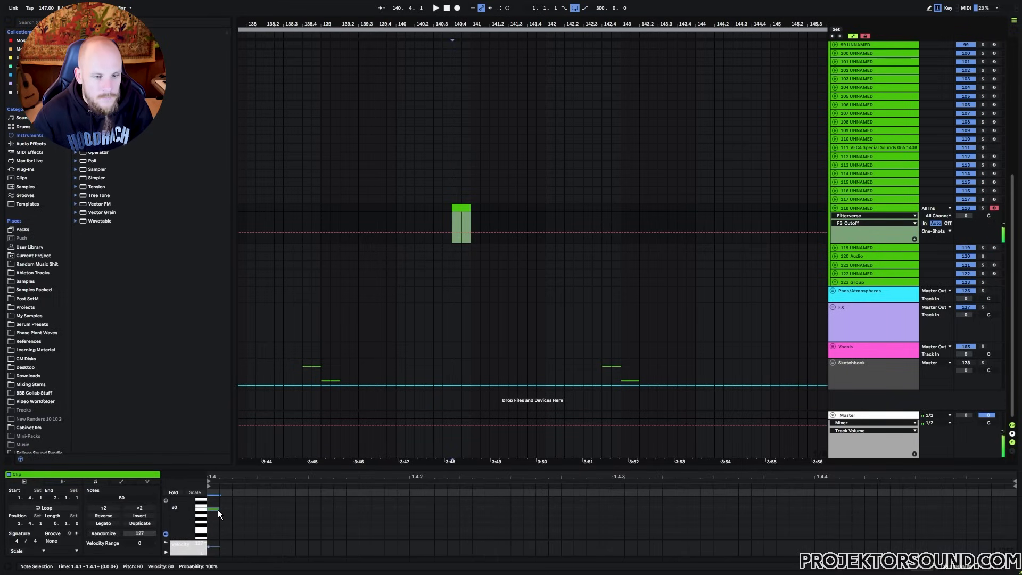
drag(218, 509, 985, 516)
Automate the F3 Cutoff to fall from about 12 kHz to 192.3 Hz across track 118's clip, and play it back
click(593, 198)
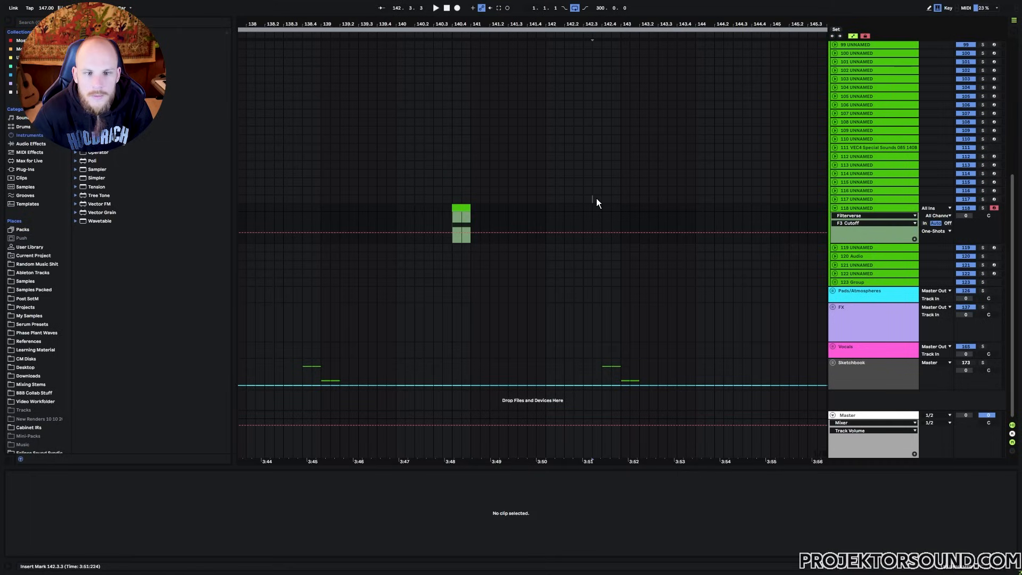
drag(452, 232, 449, 214)
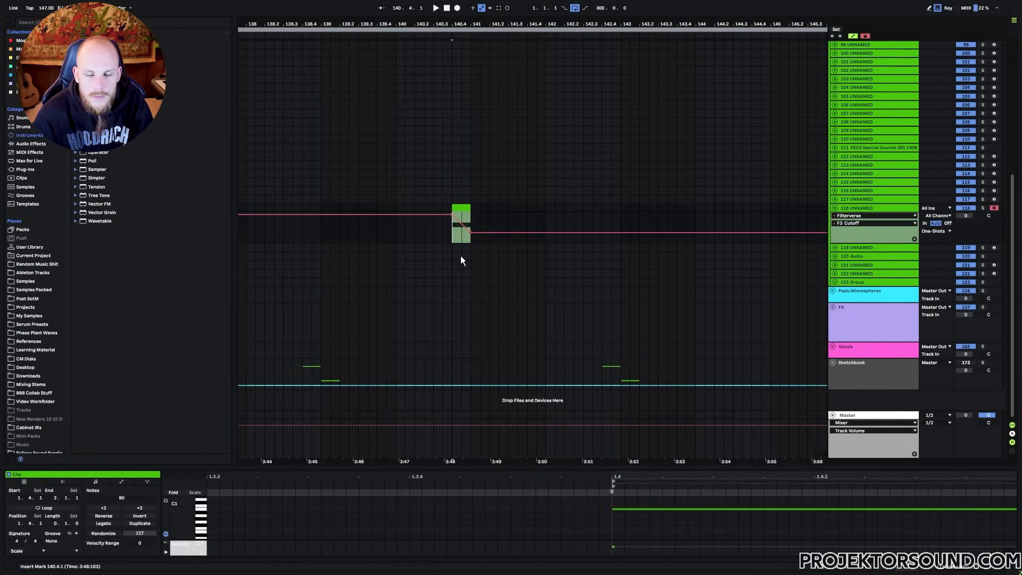
key(space)
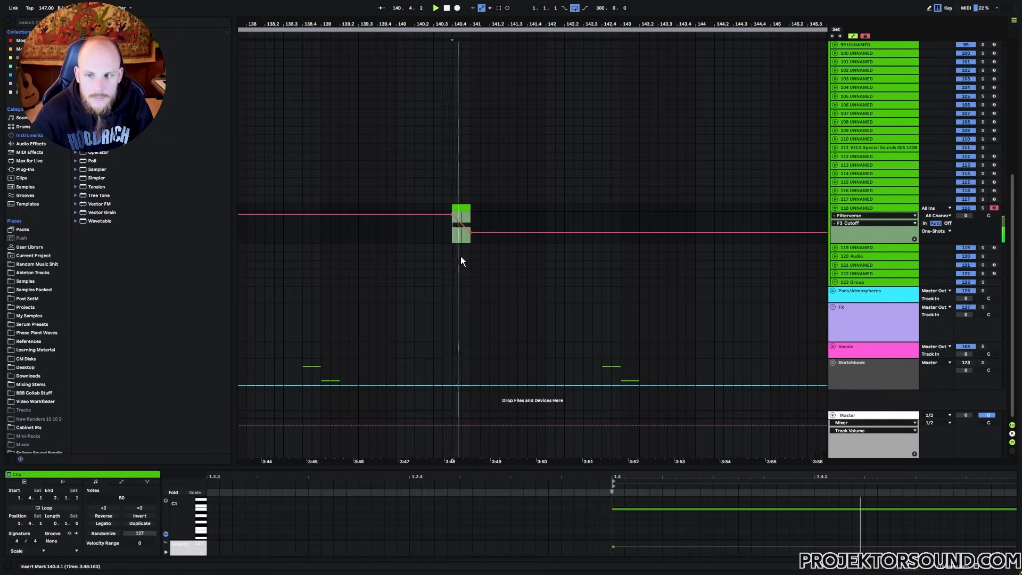
Add an Echo after Filterverse on track 118 and play the one-shot in the arrangement
click(856, 213)
right_click(519, 525)
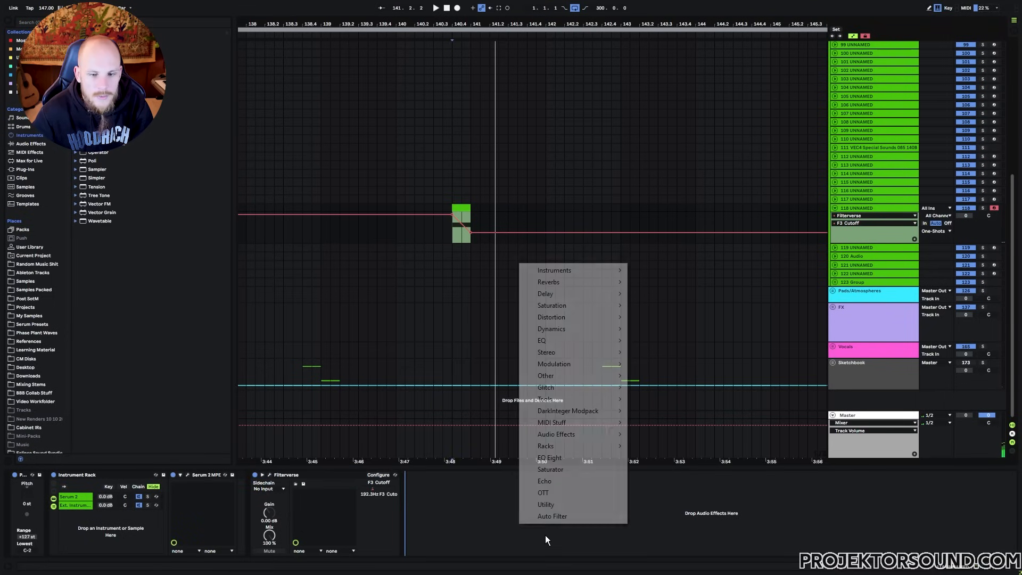
click(552, 480)
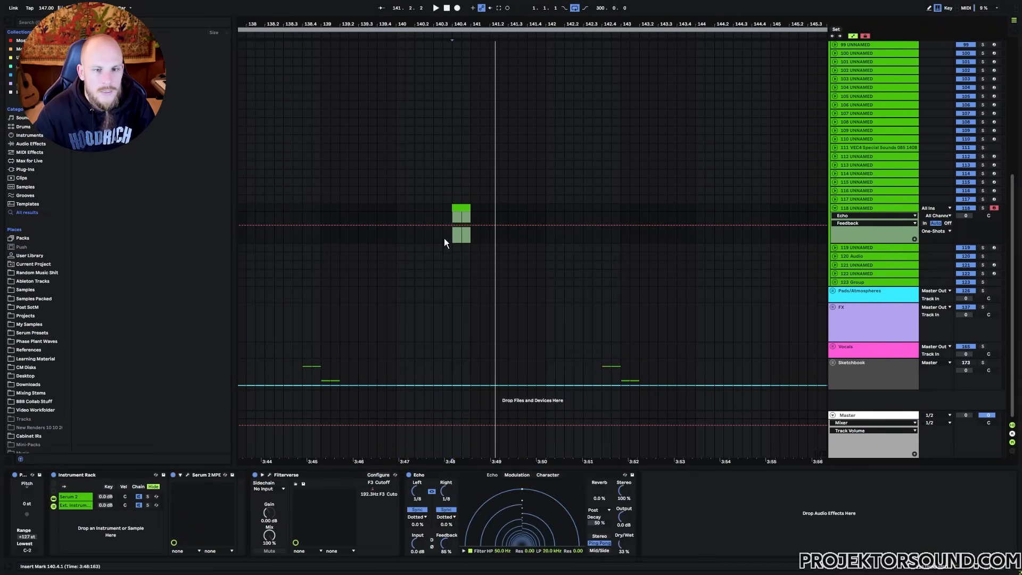
key(space)
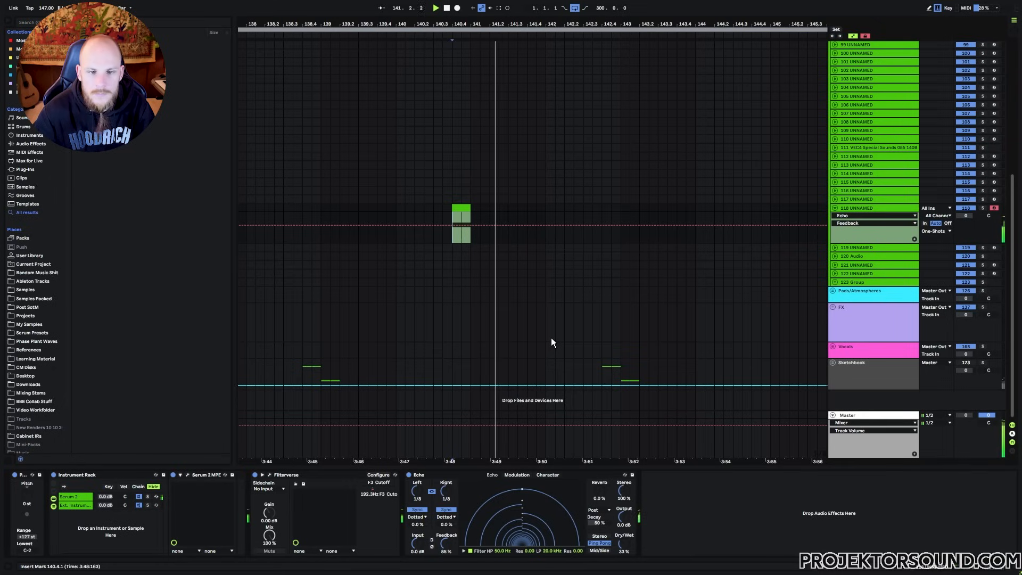
drag(459, 24, 459, 5)
right_click(458, 225)
click(439, 236)
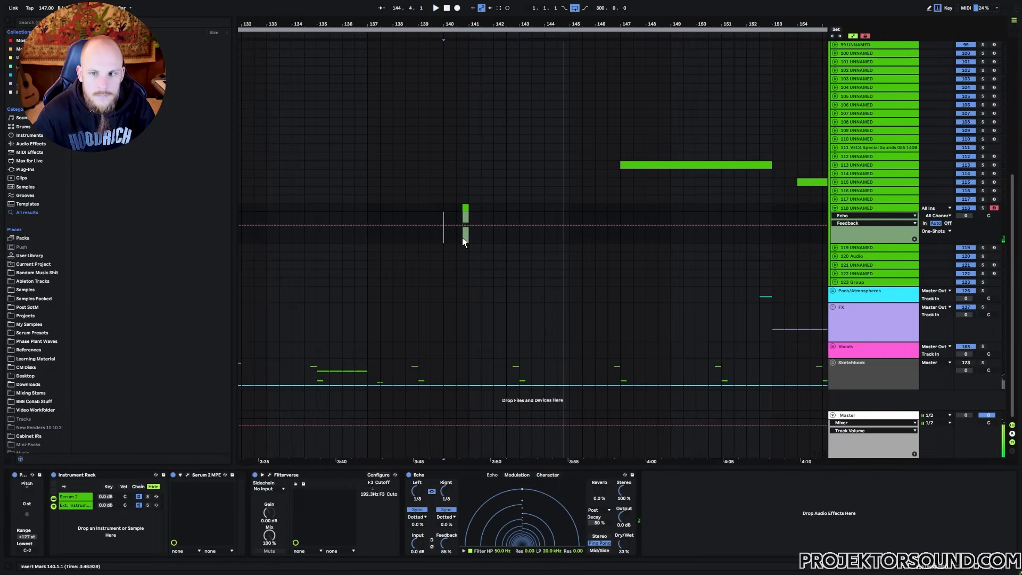
Review the filter chain in Filterverse on track 118
click(858, 210)
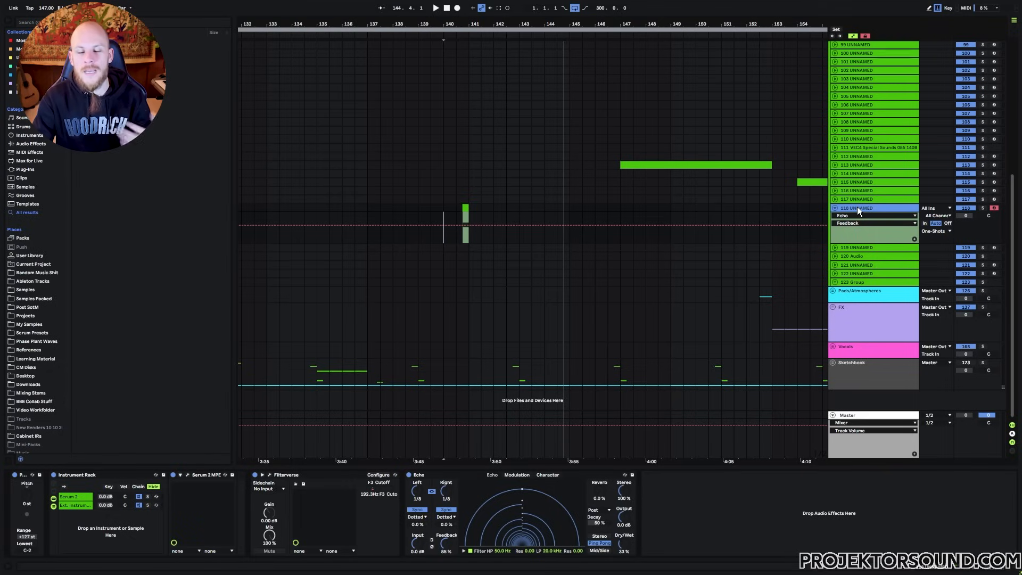
click(318, 475)
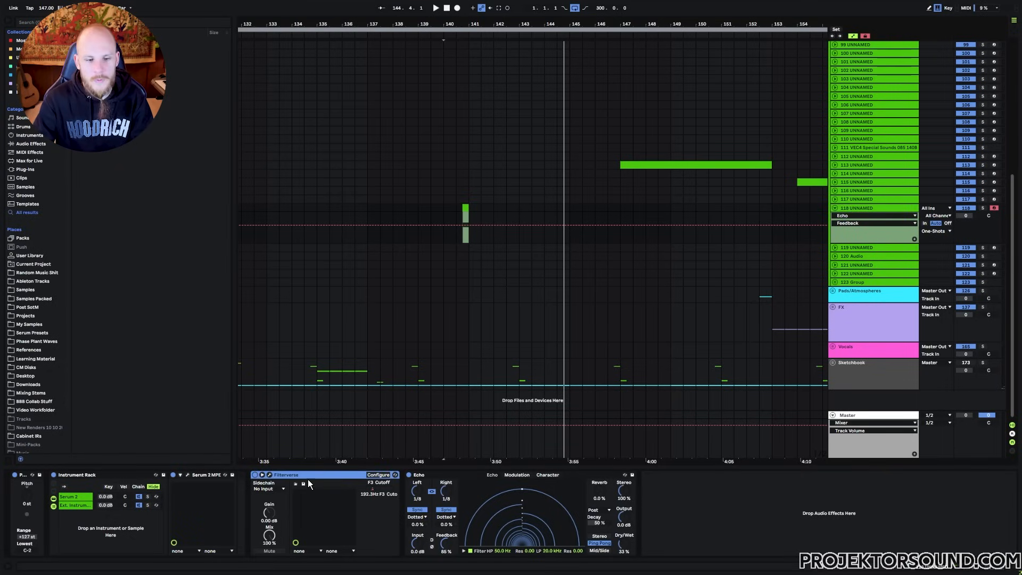
click(269, 475)
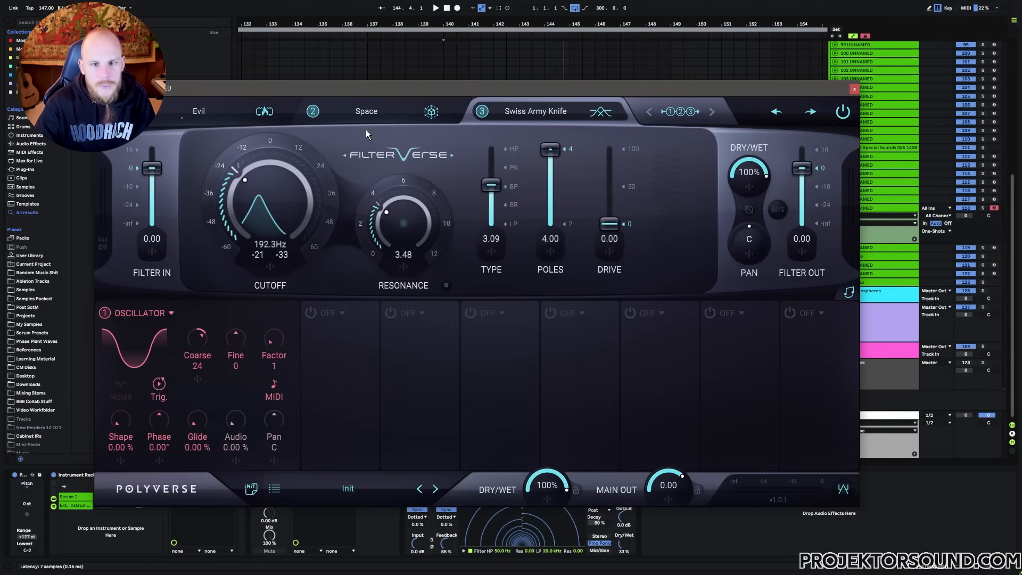
click(854, 89)
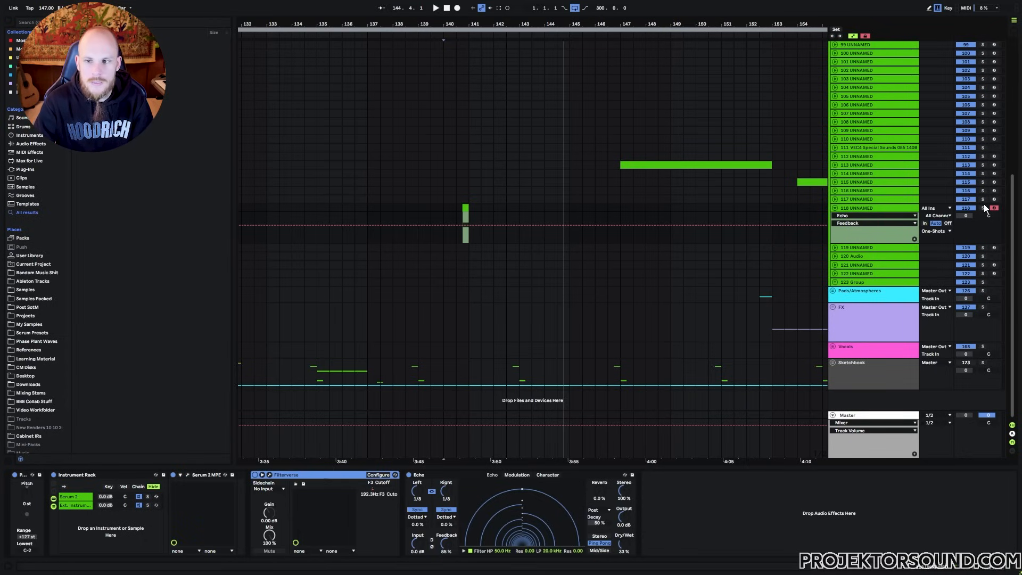
Solo track 118 and play its one-shot clip
click(519, 240)
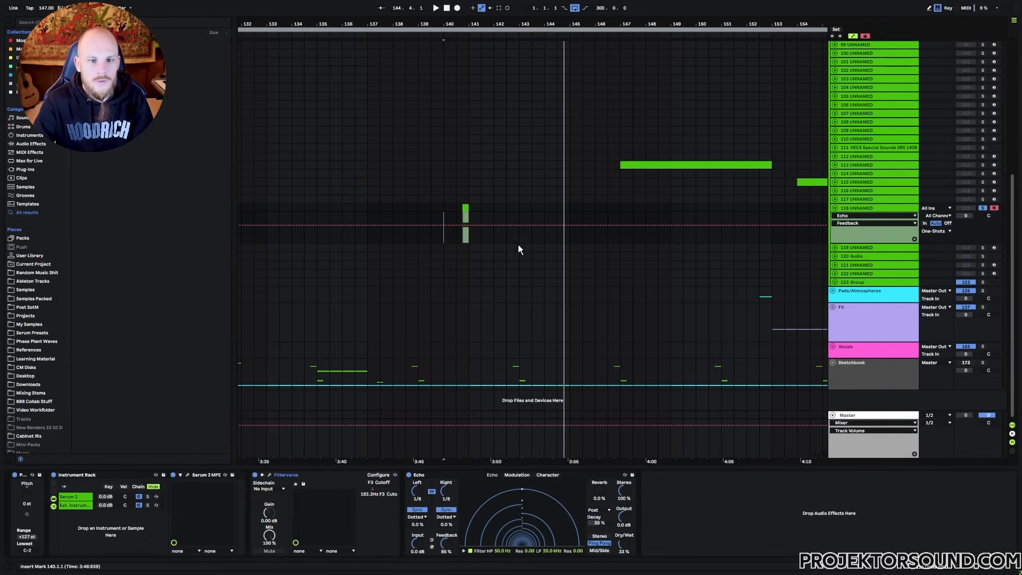
click(465, 209)
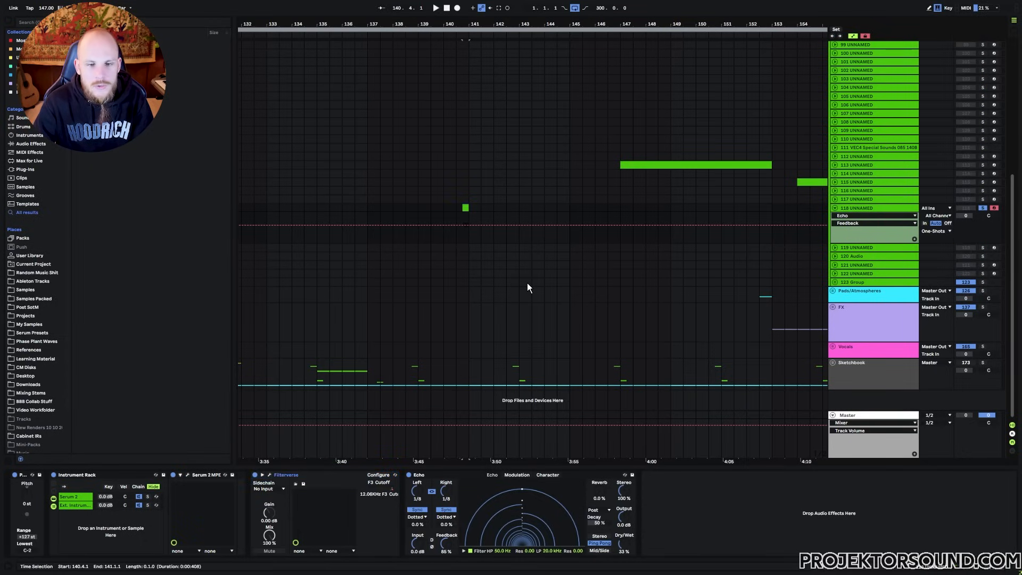
key(space)
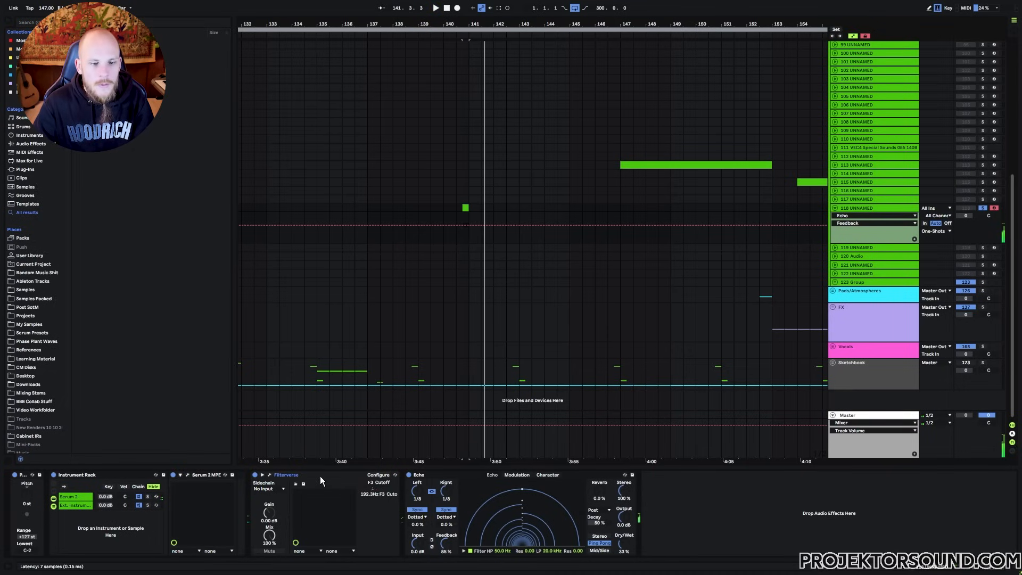
Set the Evil filter's Type to 2.56 in Filterverse and audition the Spit and Fizz Poles modes, returning to Howl
click(270, 474)
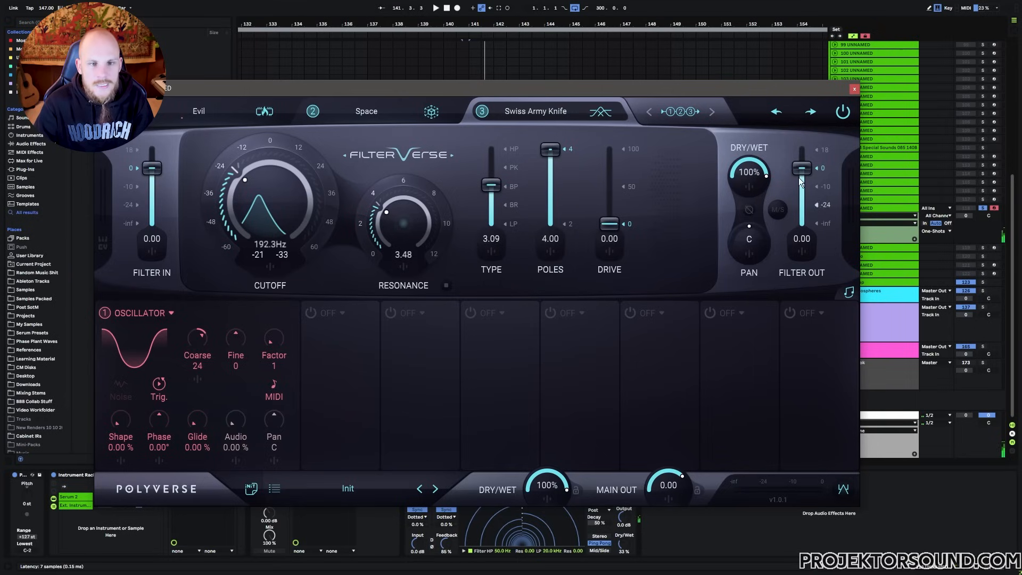
click(217, 115)
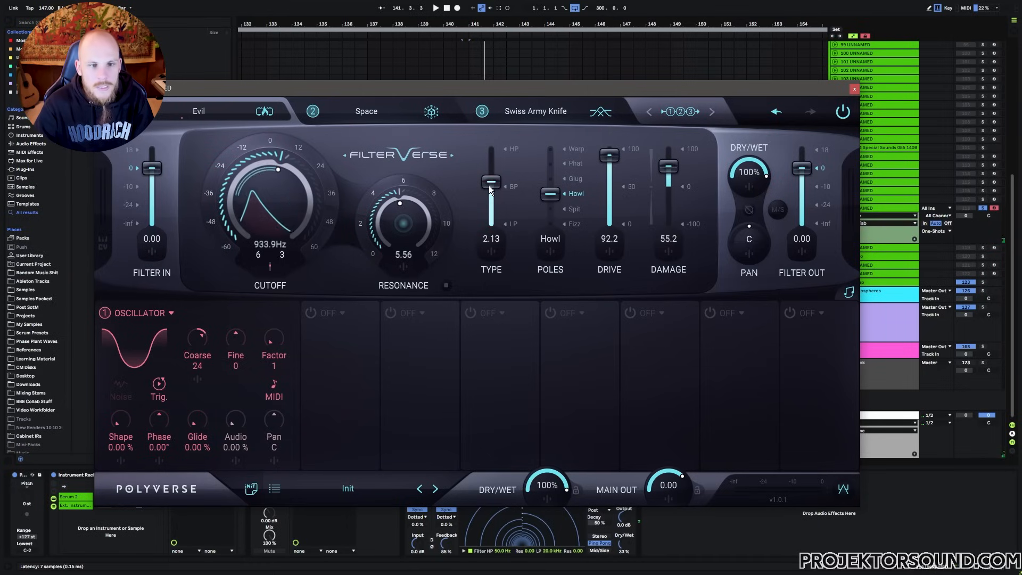
drag(492, 181, 497, 165)
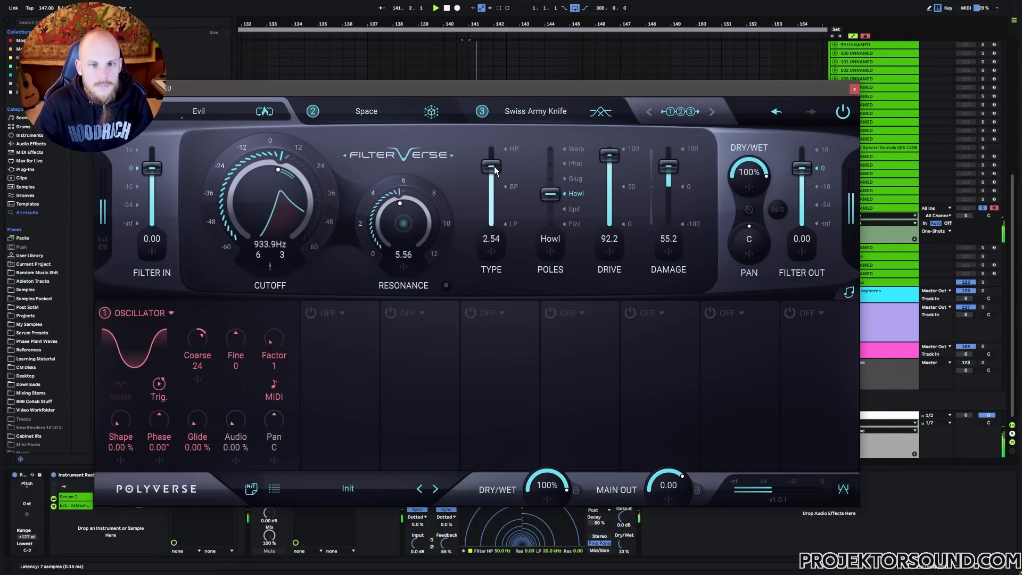
mouse_move(494, 166)
mouse_down()
mouse_move(495, 152)
mouse_move(496, 166)
mouse_up()
drag(550, 193, 551, 215)
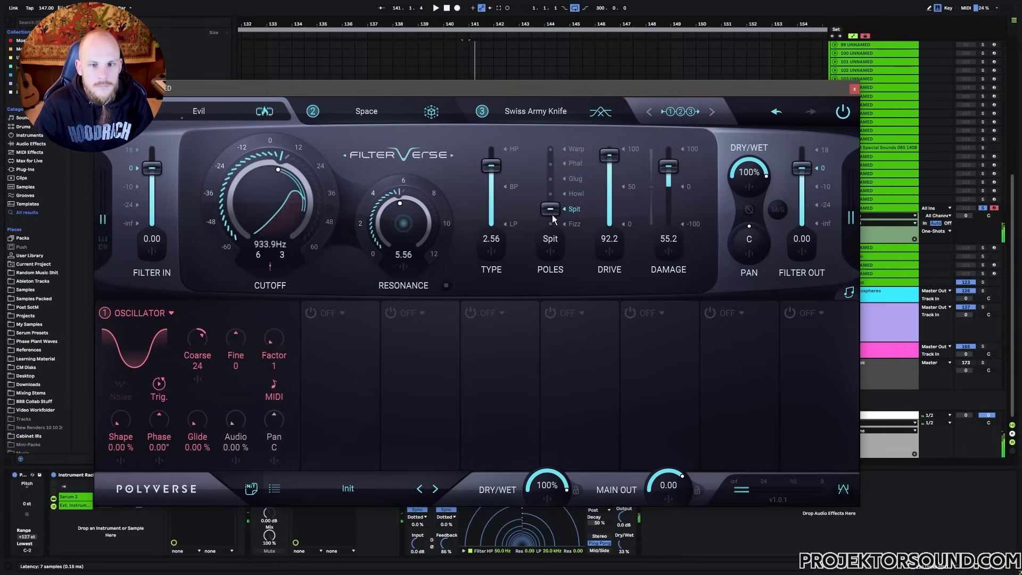
click(554, 224)
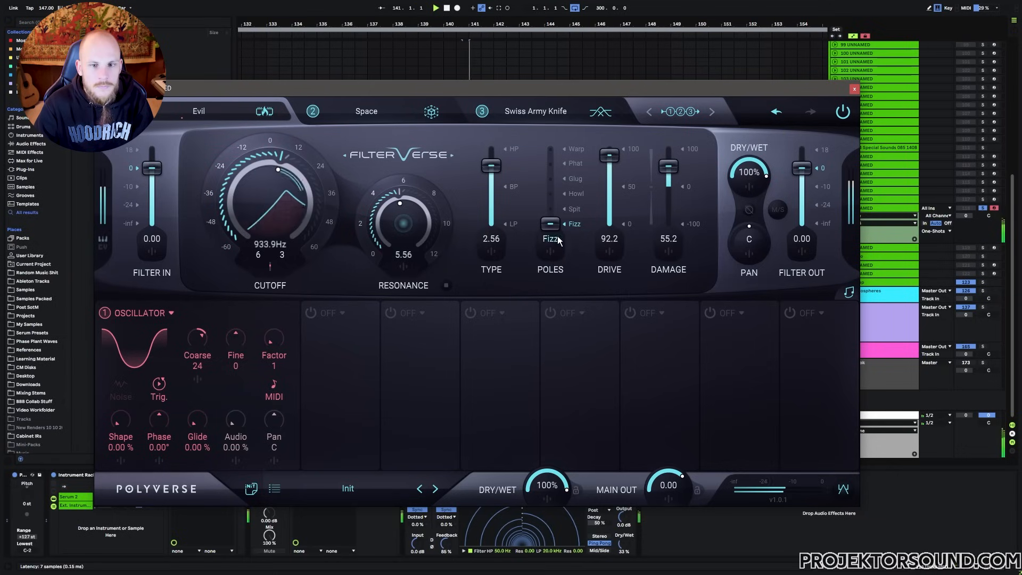
drag(554, 223, 551, 193)
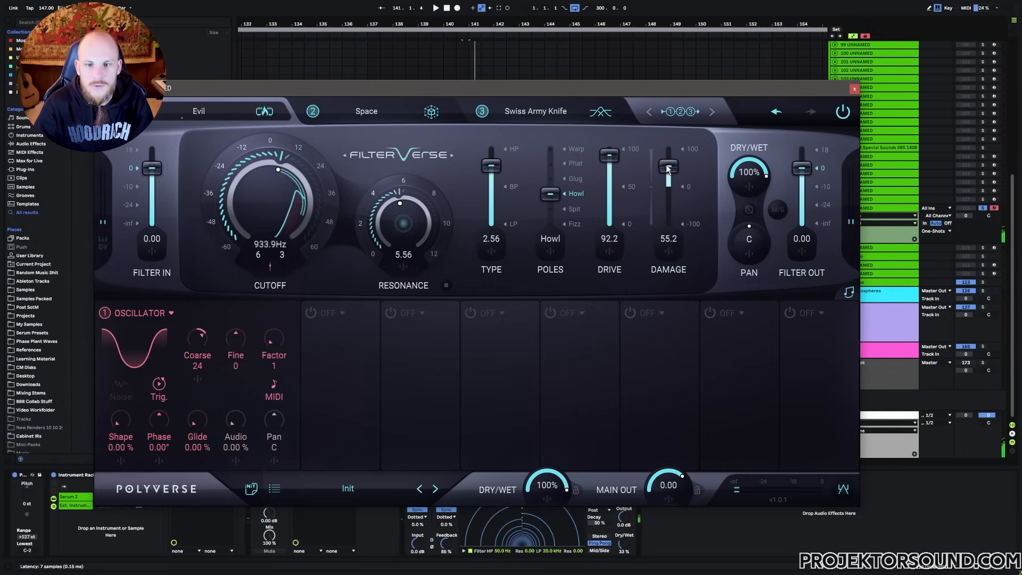
Set the Evil filter's Damage to 56.1, Cutoff to 648.8 Hz and Resonance to 7.90, and play the one-shot
mouse_move(669, 165)
mouse_down()
mouse_move(670, 211)
mouse_move(672, 166)
mouse_up()
drag(297, 162, 269, 133)
drag(384, 202, 449, 178)
key(space)
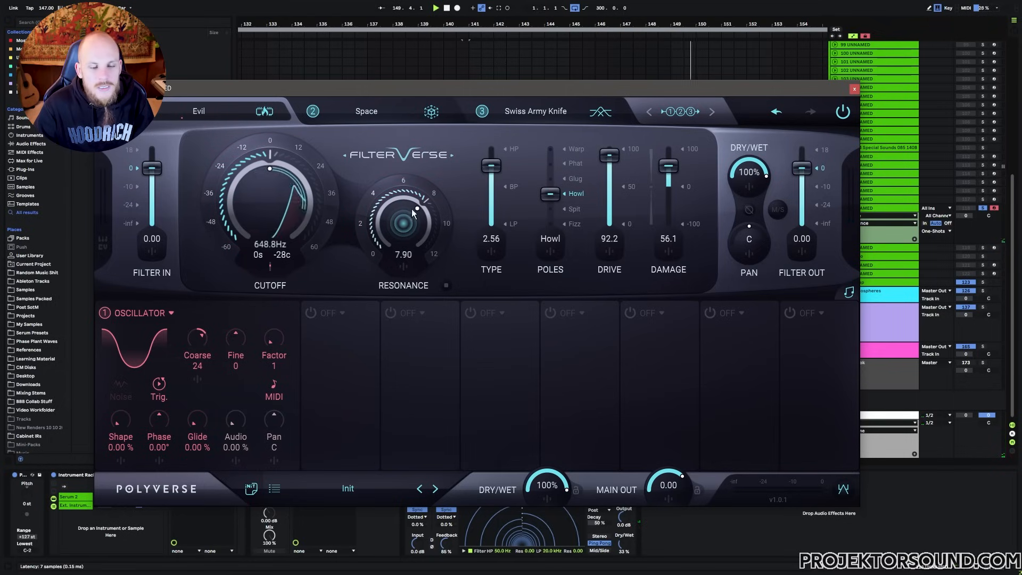
Set the Space filter to Resonance 9.22, Damp 40.9, Detune 99.0, Pre Delay 5 and Dry/Wet 69.5% while auditioning it
click(374, 113)
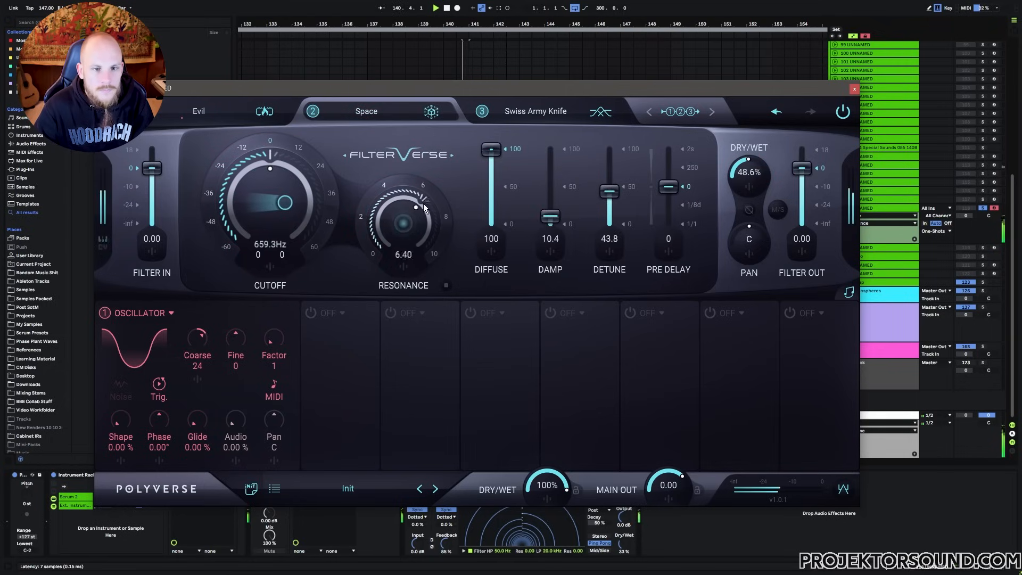
drag(398, 210, 444, 249)
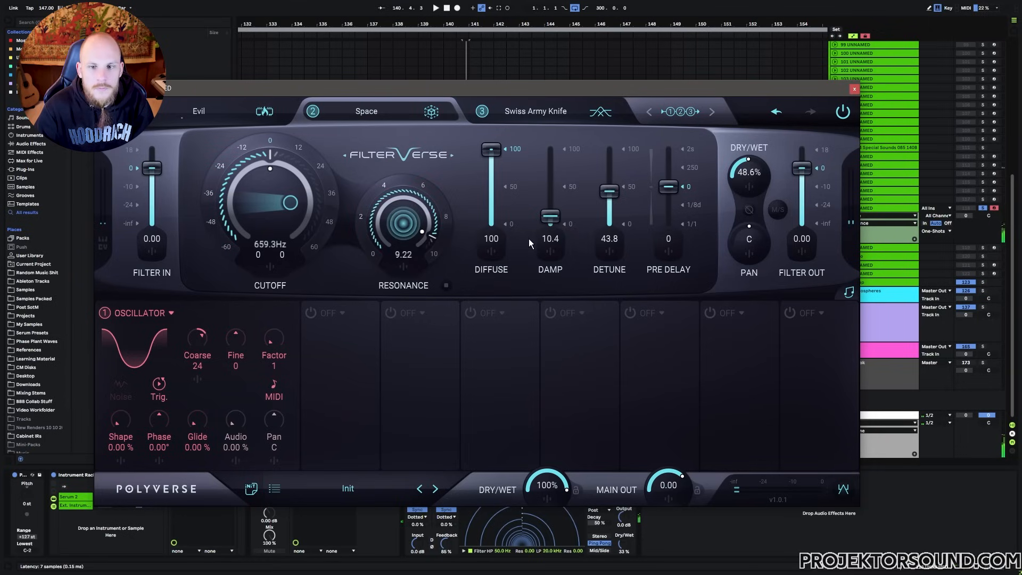
drag(682, 161, 625, 145)
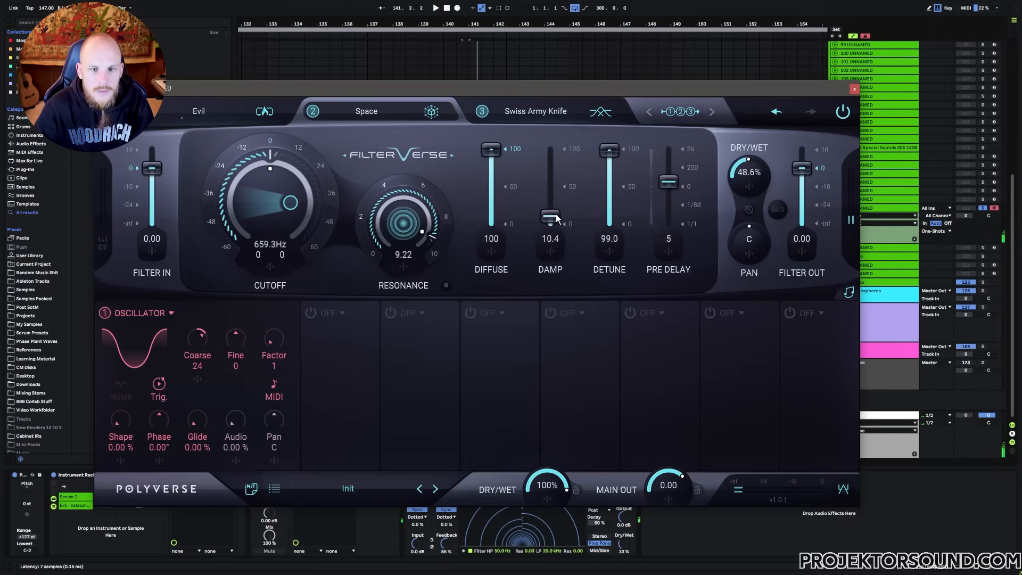
drag(557, 218, 566, 196)
key(space)
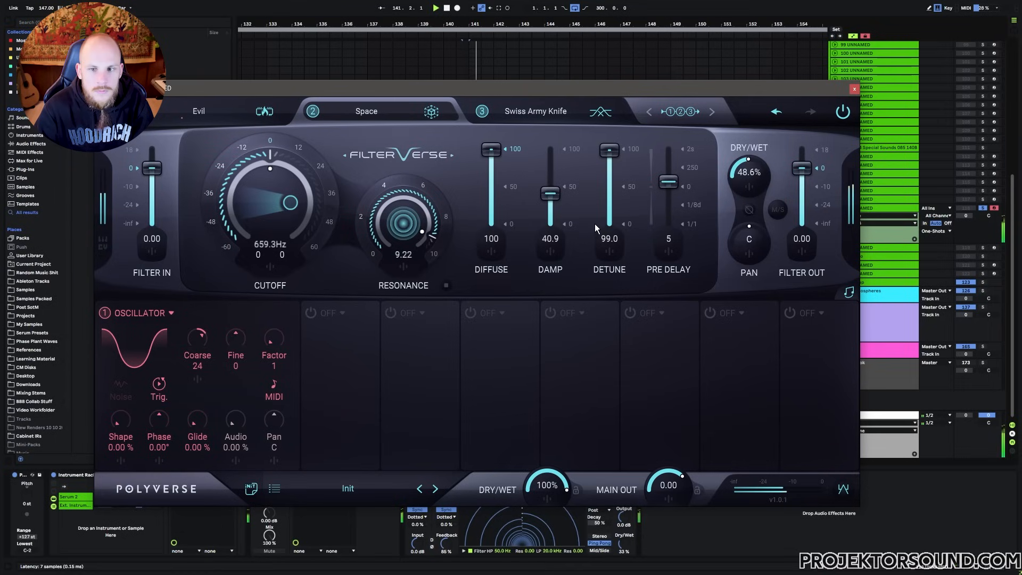
drag(747, 159, 763, 169)
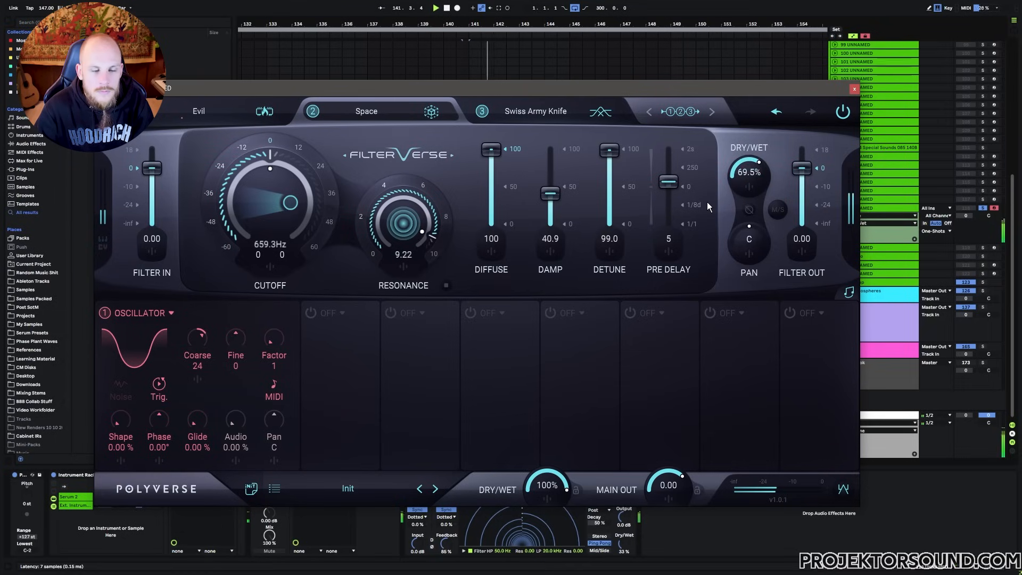
key(space)
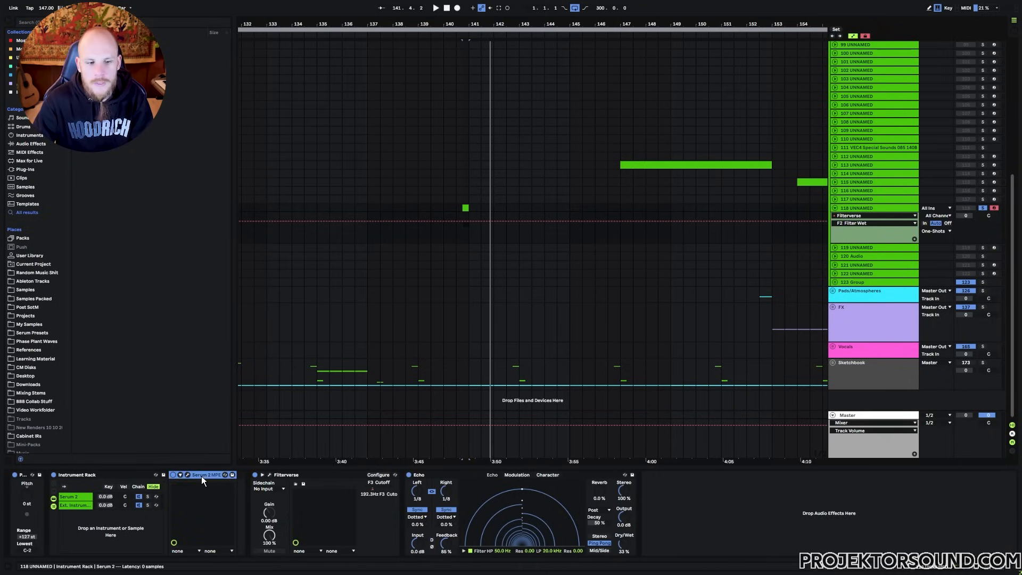
Enable oscillator B in track 118's Serum 2 and set its wavetable position to 2, the sine shape
click(187, 475)
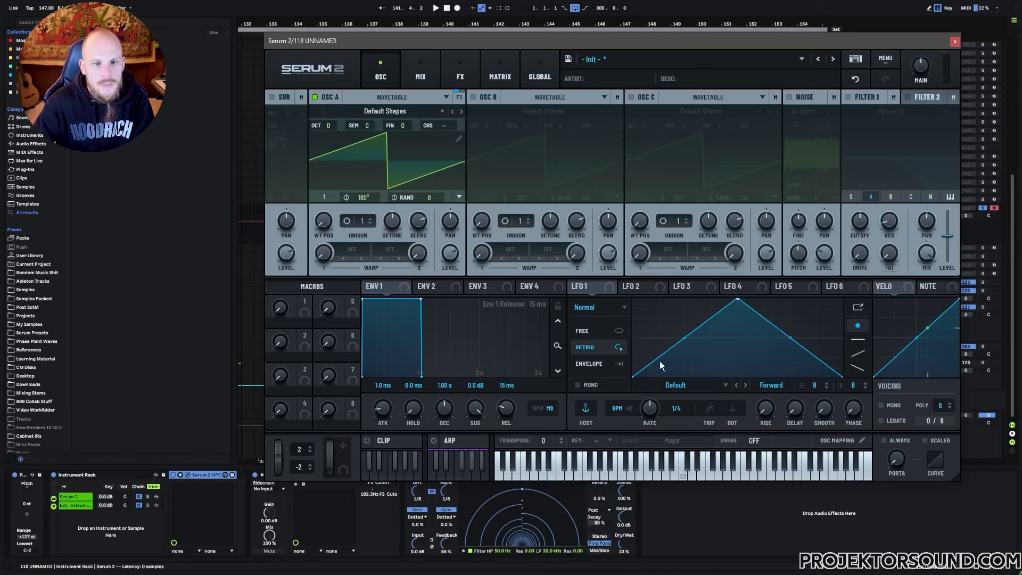
click(955, 42)
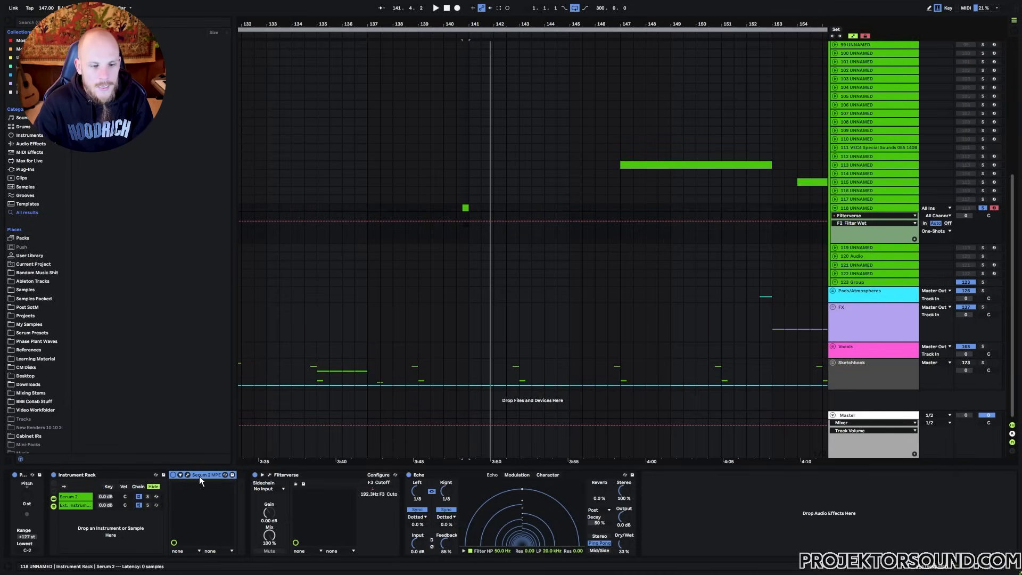
click(72, 498)
click(186, 475)
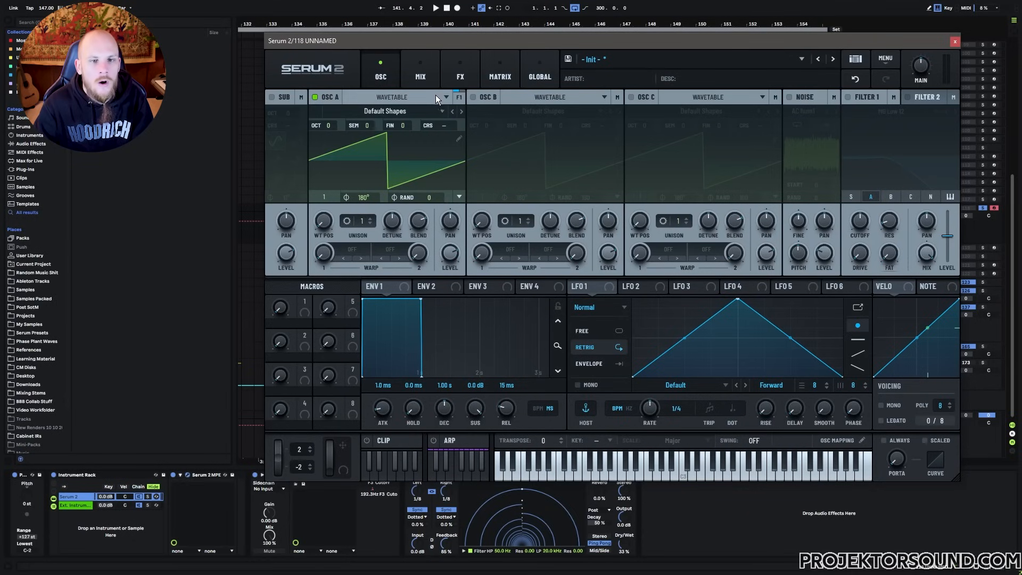
click(473, 97)
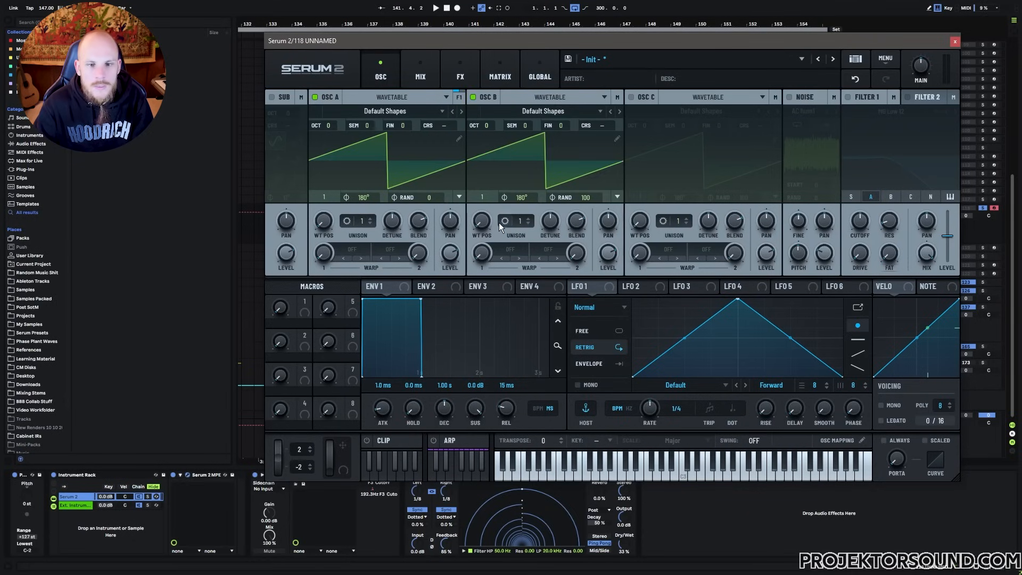
drag(499, 222, 494, 203)
Set oscillator A's first warp mode to PD (B)
click(351, 249)
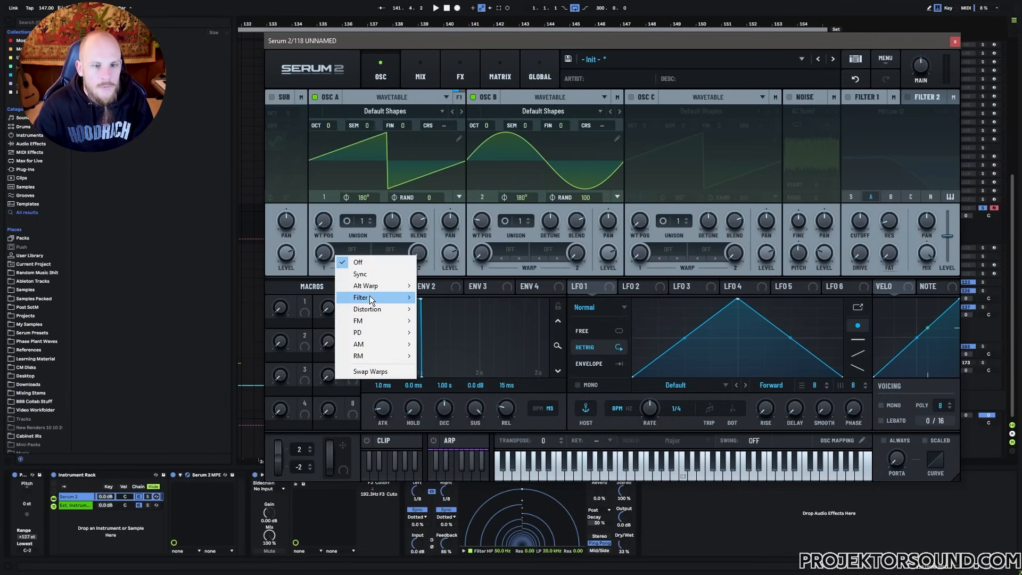
mouse_move(367, 335)
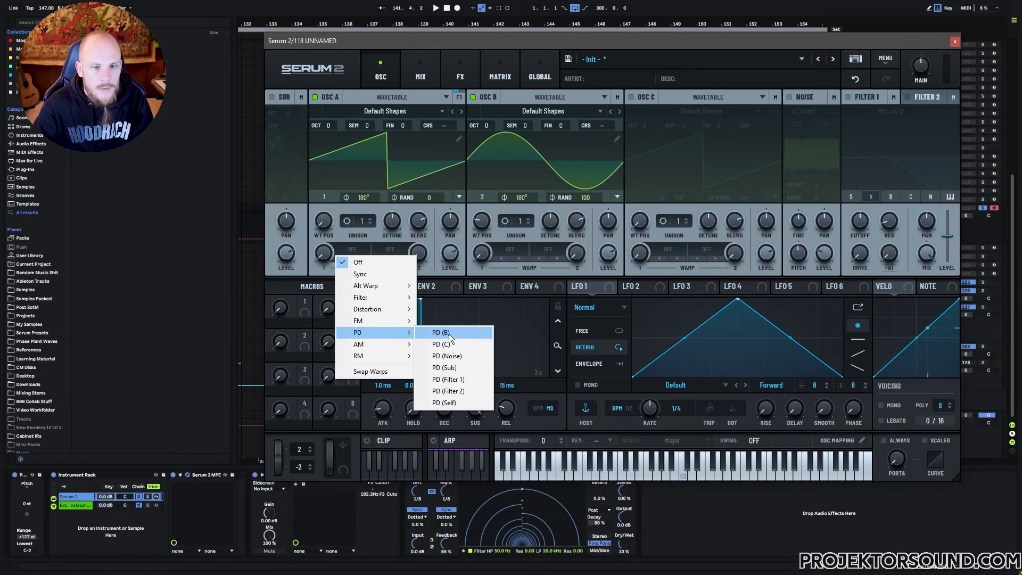
click(450, 337)
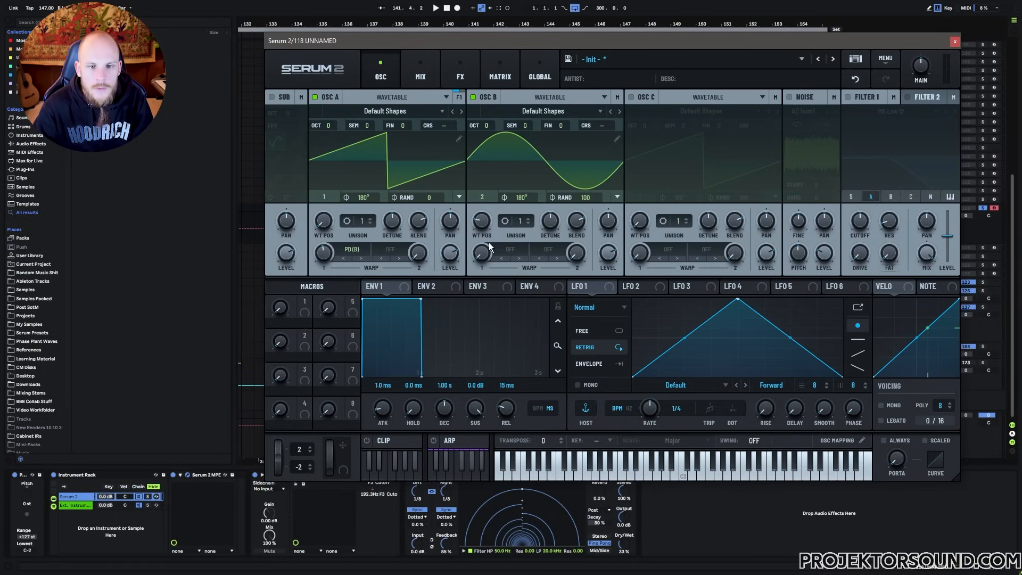
Set oscillator B's first warp mode to Sync and its second to Bend +
click(510, 249)
click(556, 274)
click(548, 251)
mouse_move(567, 289)
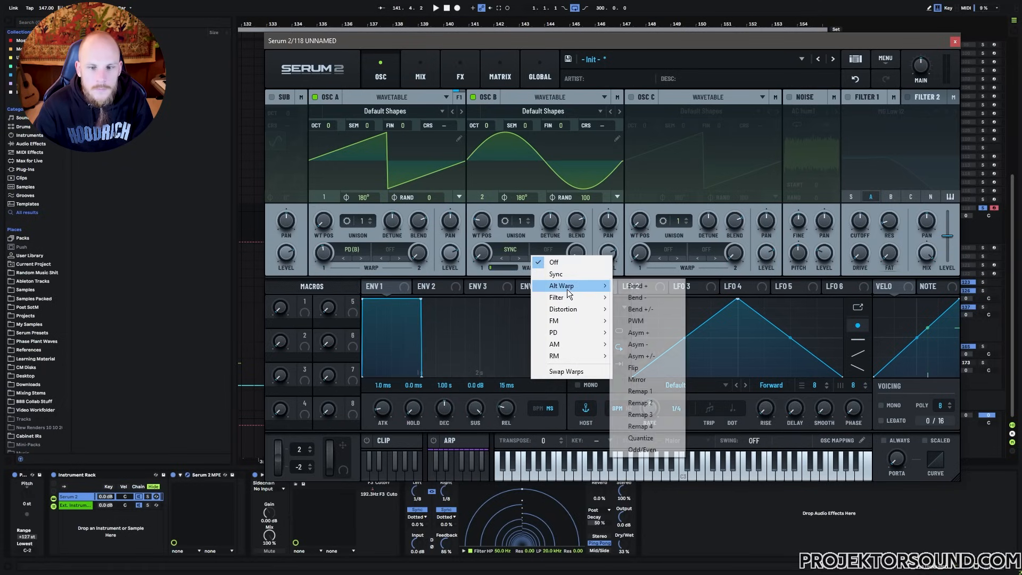
click(653, 287)
Adjust oscillator B's Sync and Bend + warps with smoother sync edges, and sweep oscillator A's PD (B) amount during playback
drag(485, 252, 520, 167)
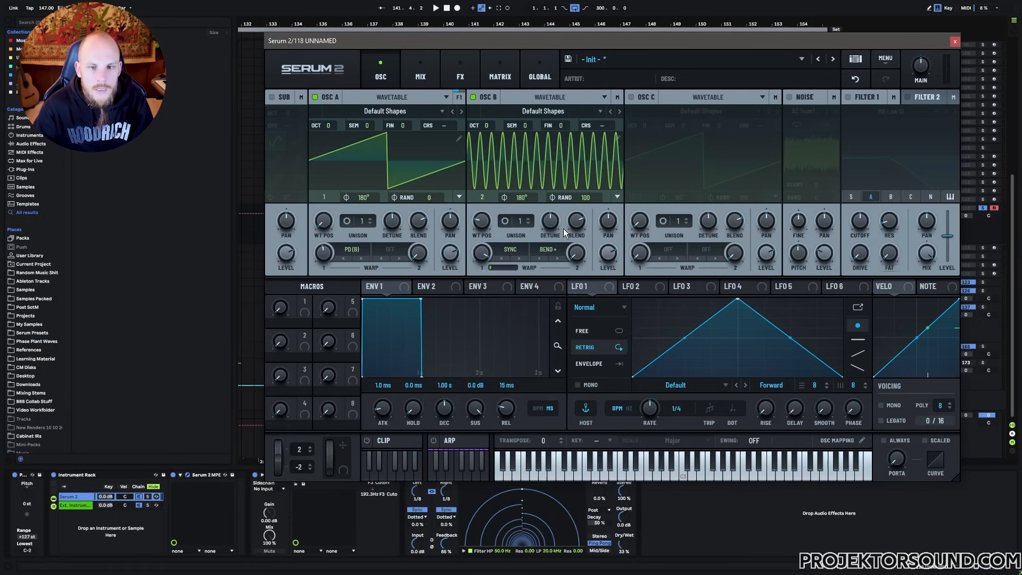
drag(577, 252, 624, 128)
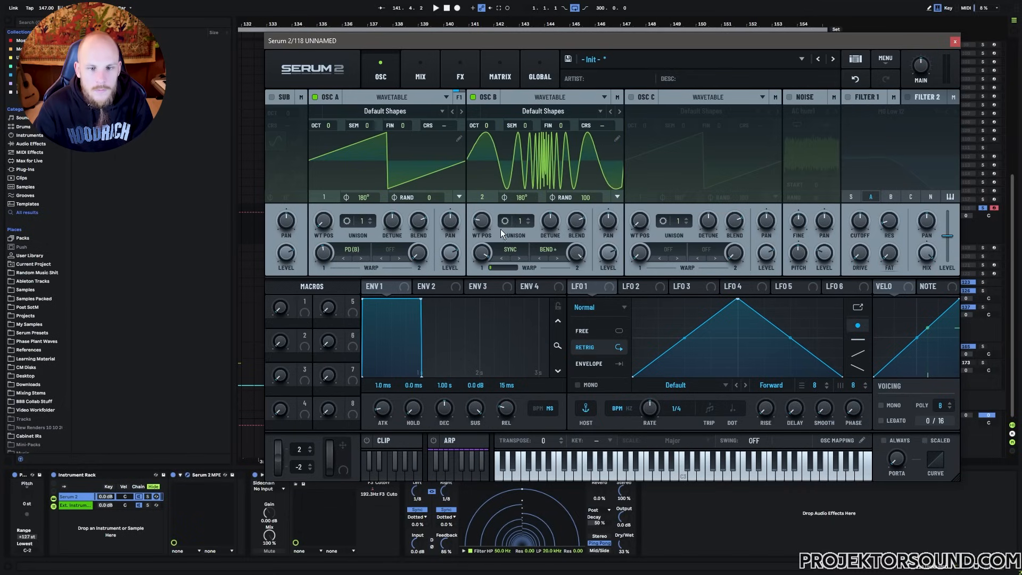
drag(483, 252, 497, 218)
drag(503, 267, 536, 190)
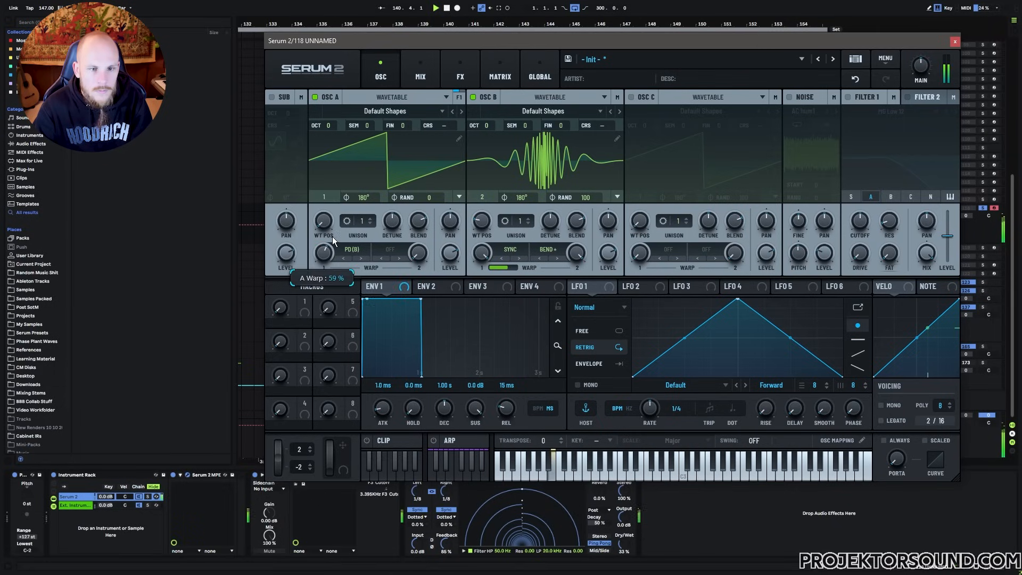
drag(336, 231, 322, 257)
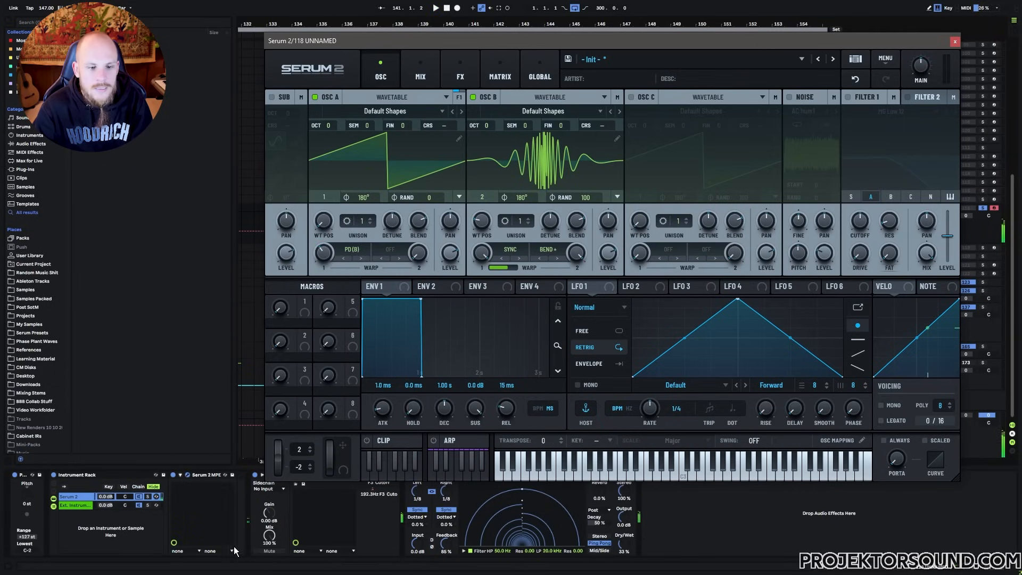
Bypass Filterverse, enable Filter 1 and Filter 2 in Serum 2, and route Filter 1 into Filter 2
click(254, 475)
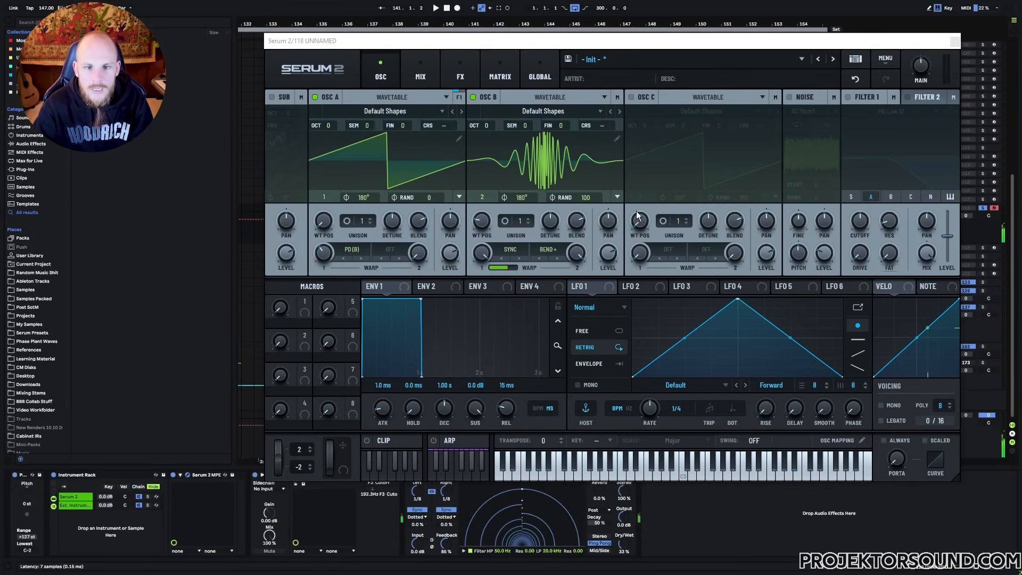
click(848, 97)
click(894, 98)
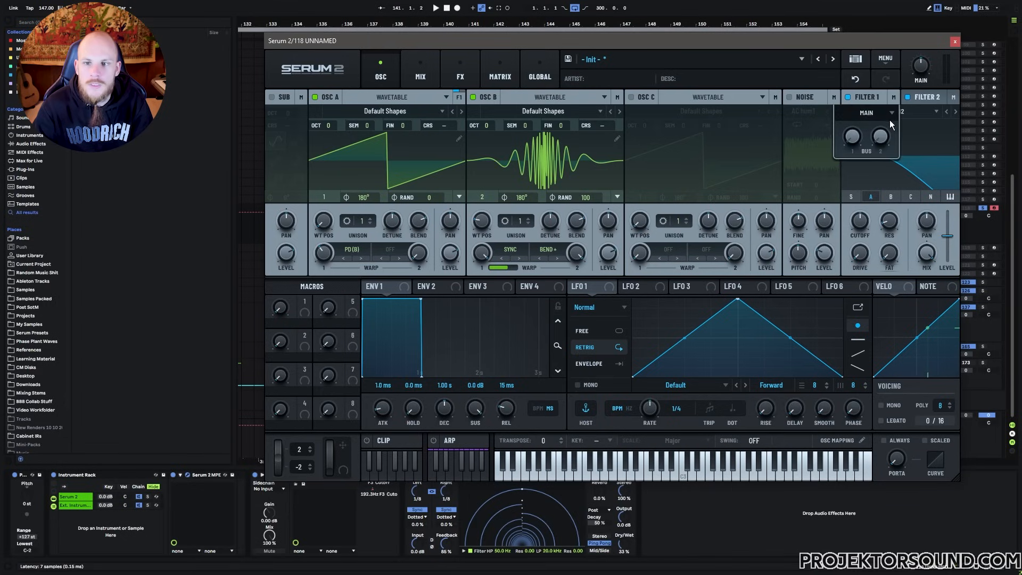
click(882, 114)
click(878, 126)
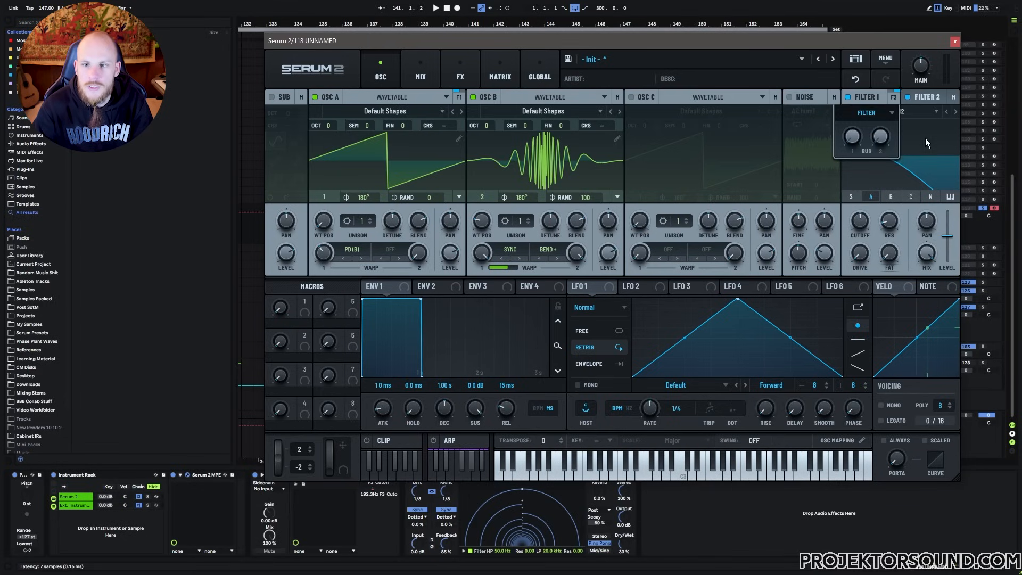
Set both Filter 1 and Filter 2 to the Diffusor type from the S2 filters
click(889, 113)
mouse_move(886, 172)
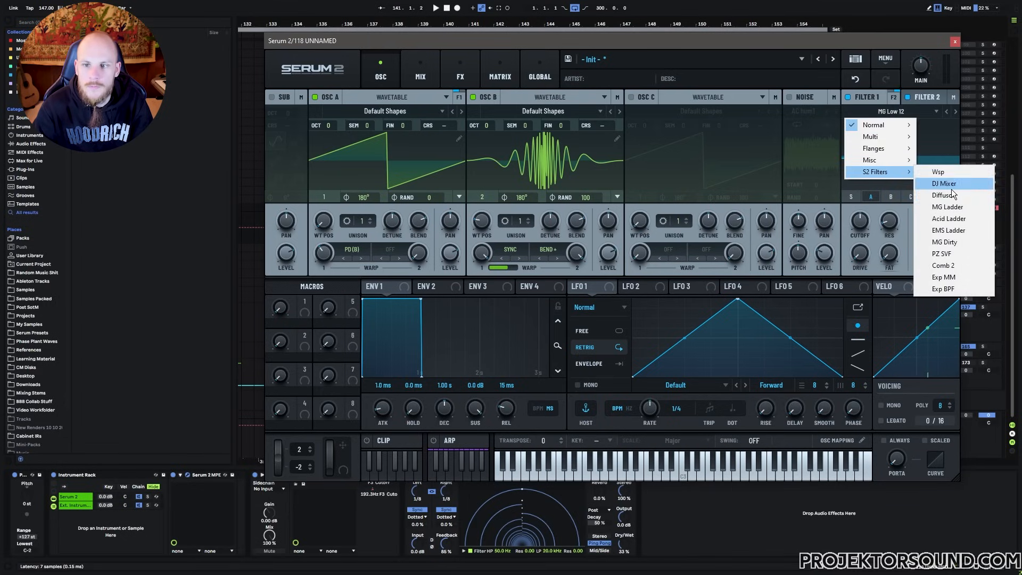
click(929, 112)
click(921, 108)
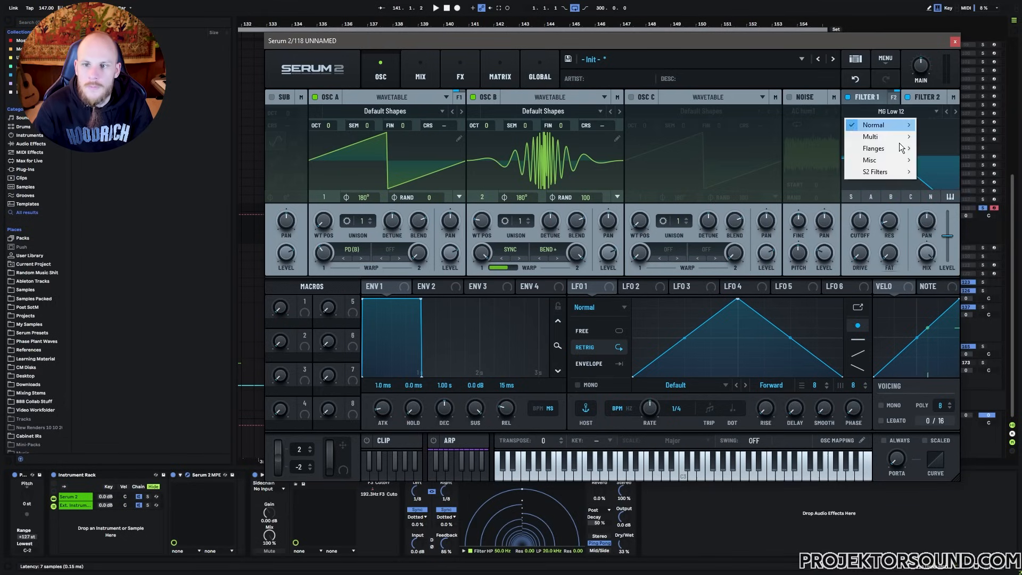
mouse_move(883, 171)
click(945, 202)
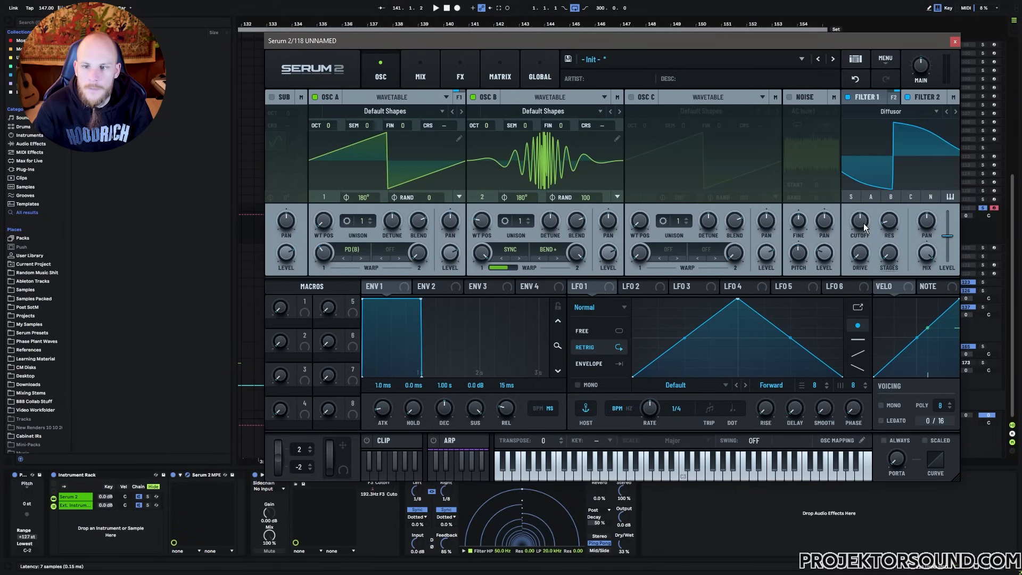
Raise the Stages of Filter 2, adjust the cutoff on both Diffusor filters, and play the one-shot
drag(884, 252, 917, 168)
click(869, 99)
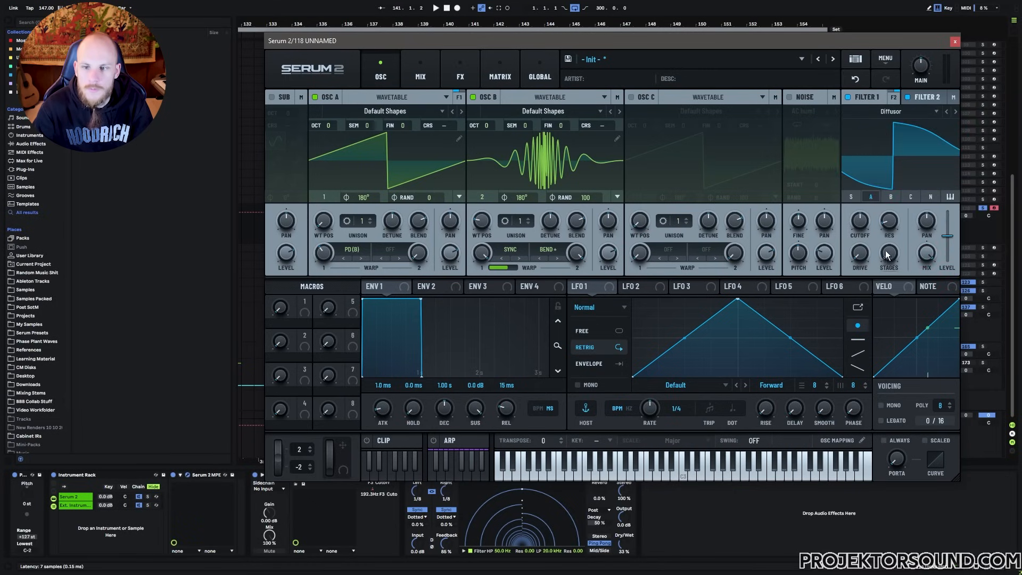
mouse_move(860, 220)
mouse_down()
mouse_move(852, 257)
mouse_move(862, 216)
mouse_up()
click(929, 97)
mouse_move(864, 222)
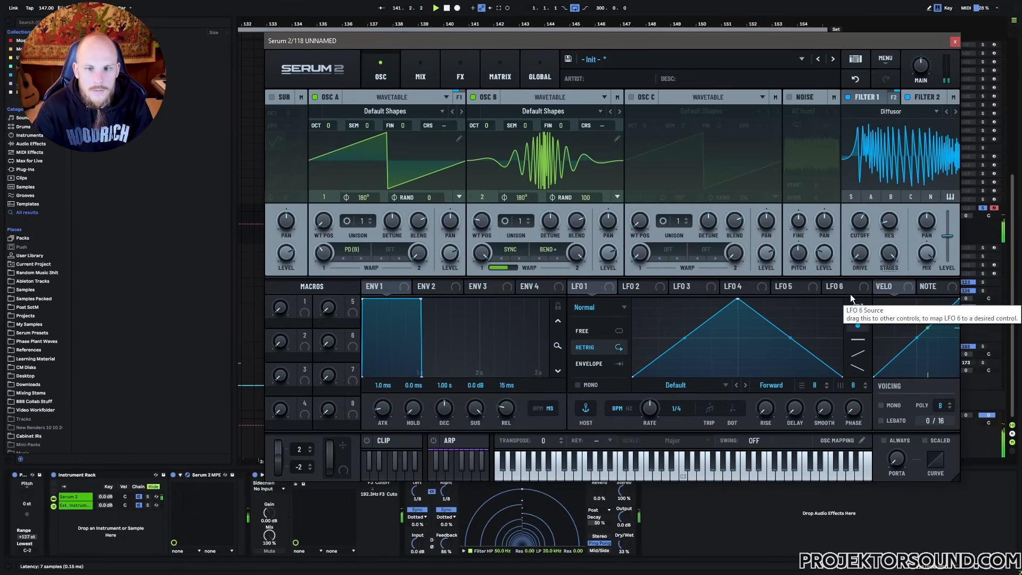
Re-enable Filterverse, stop playback and set oscillator B's level to 0%
click(255, 477)
key(space)
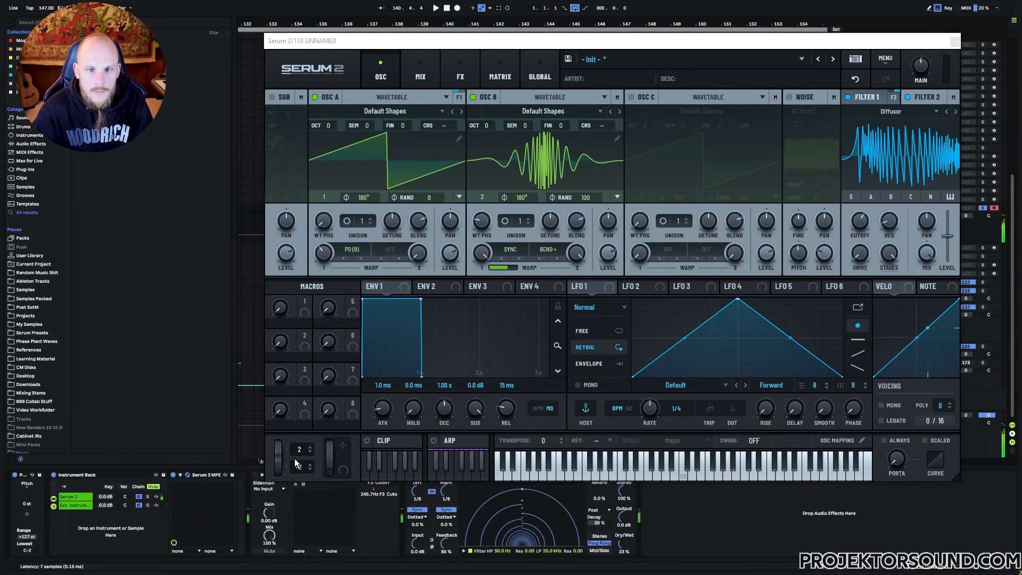
click(589, 241)
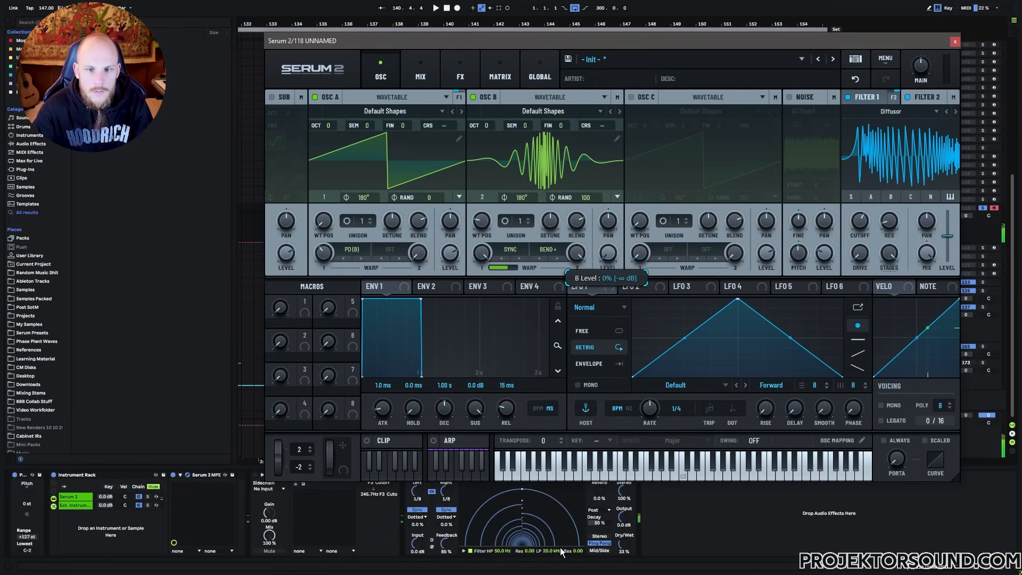
Route oscillator A into Filter 1, and set oscillator B's phase randomization to 0 and its wavetable position to 3
click(872, 197)
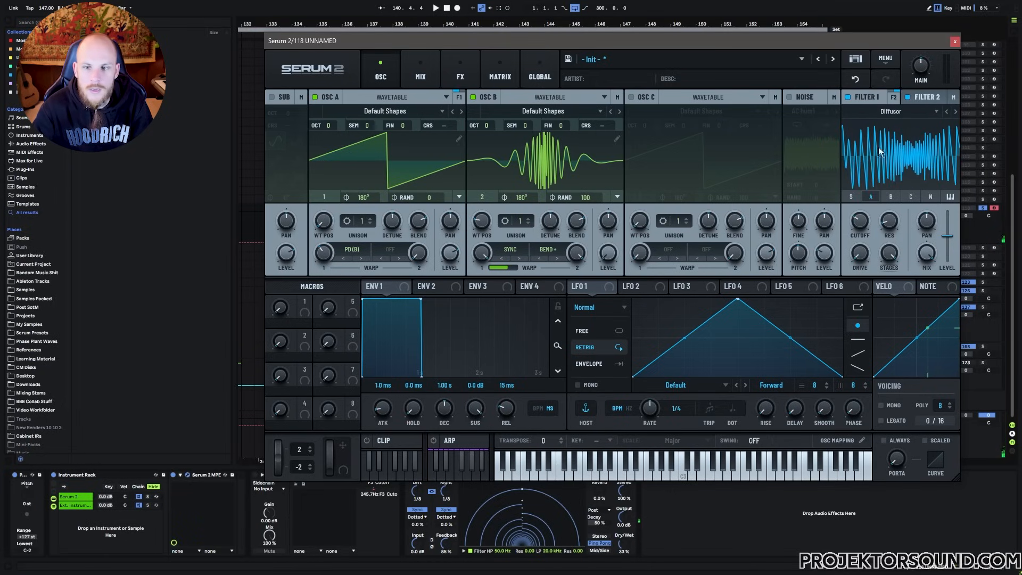
key(space)
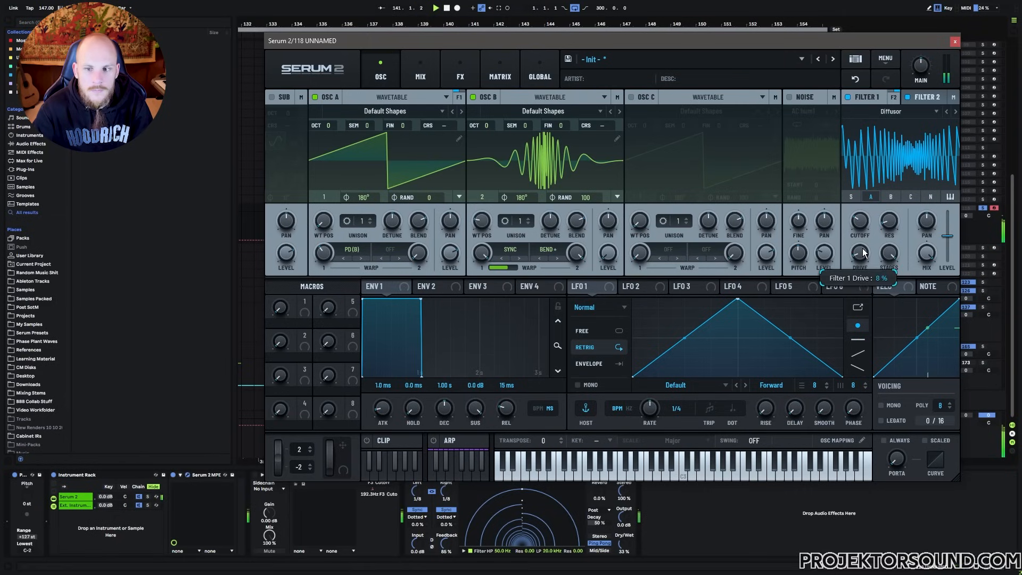
drag(586, 198, 523, 353)
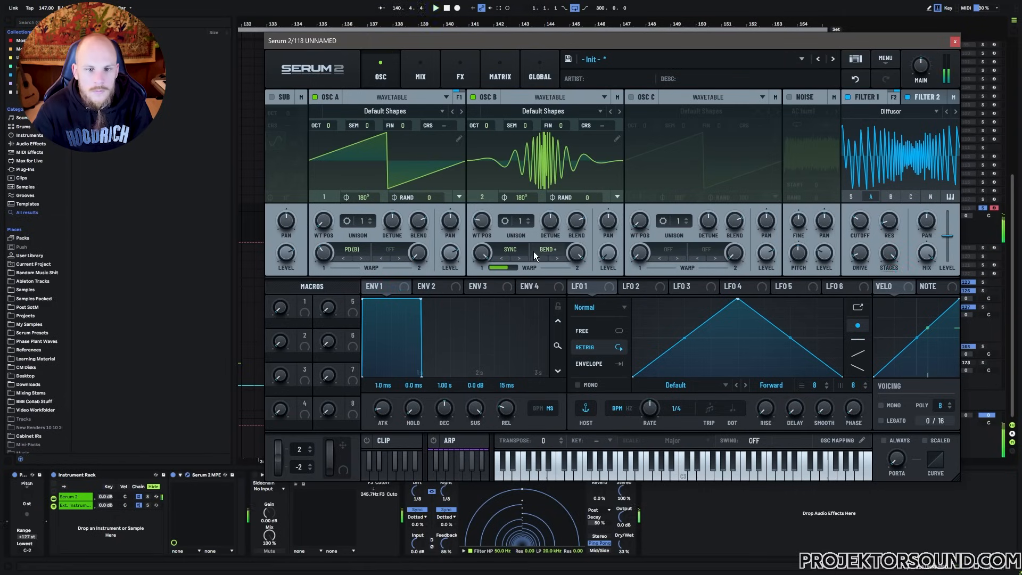
drag(484, 224, 484, 218)
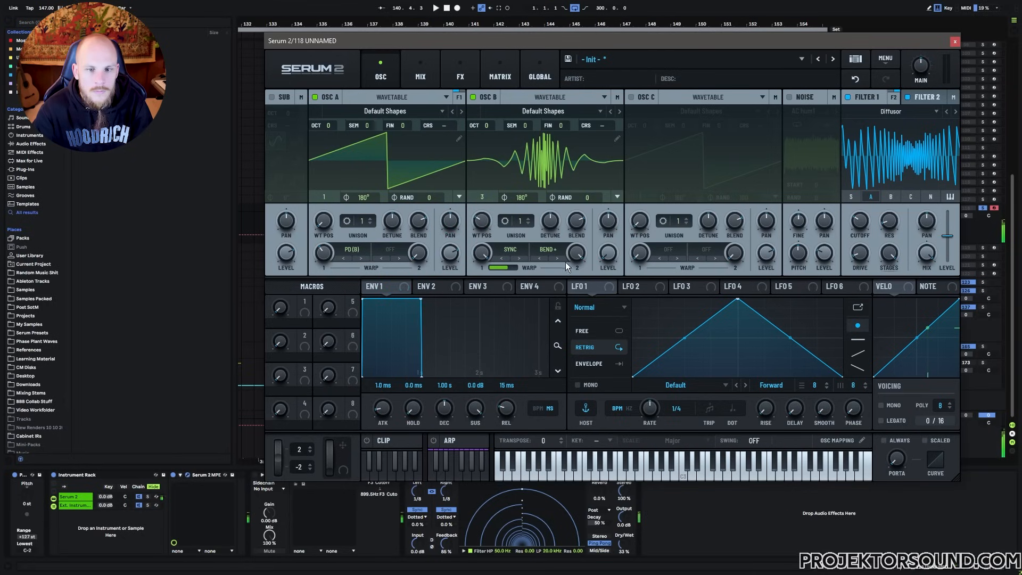
Lower oscillator B's Sync warp and modulate it with Envelope 2 at 44%, using a 537 ms decay and no sustain
drag(490, 255, 467, 363)
key(space)
click(434, 291)
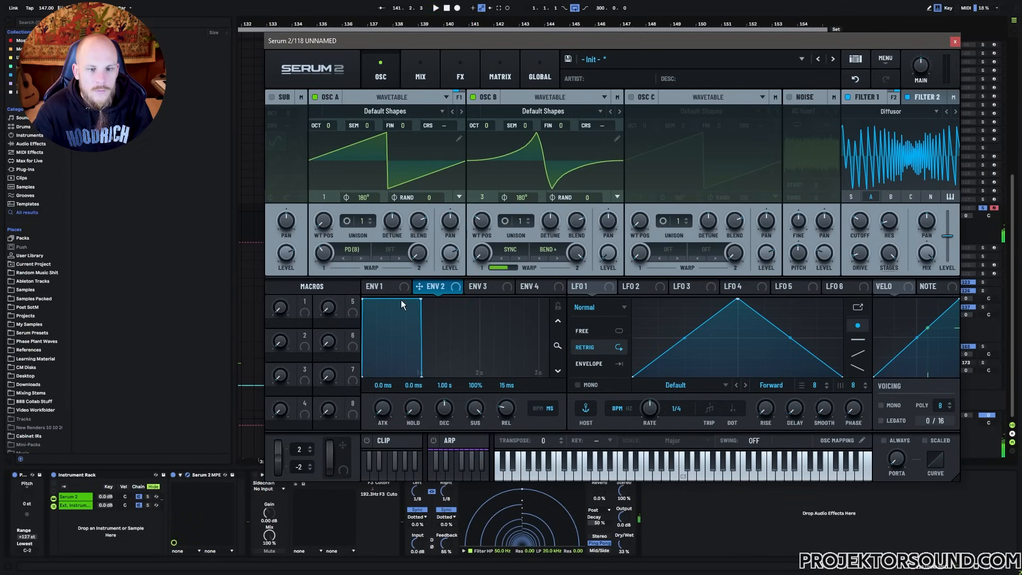
drag(420, 300, 470, 272)
key(space)
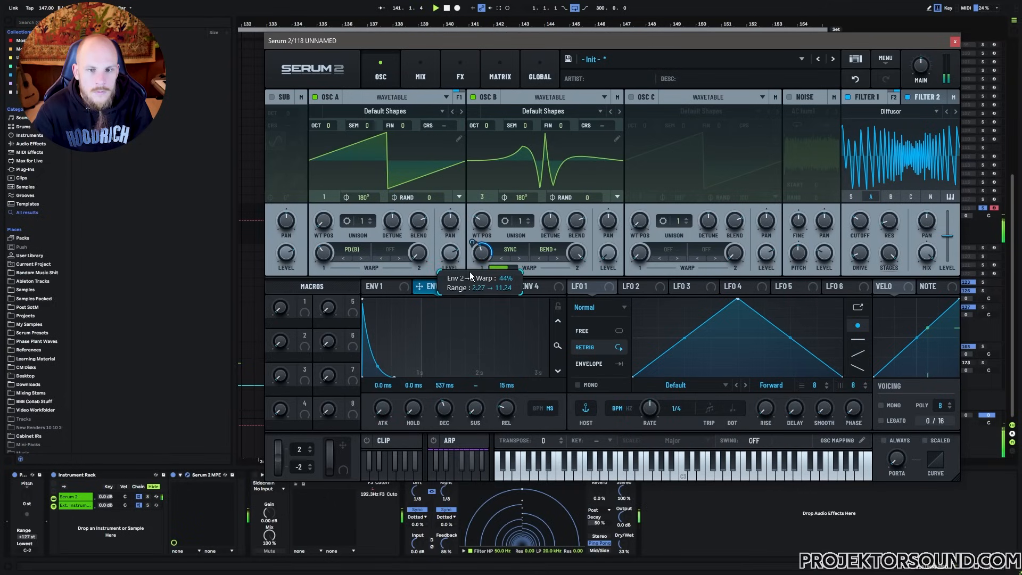
Set Envelope 2's decay to 793 ms with a straighter curve, and raise oscillator B's warp variation to maximum
drag(439, 404, 449, 392)
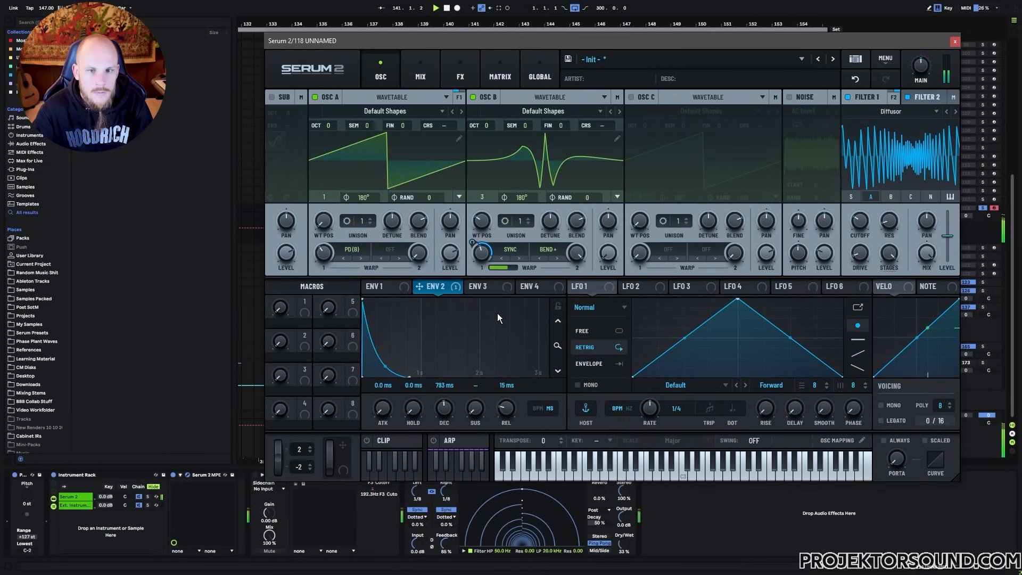
drag(384, 366, 388, 356)
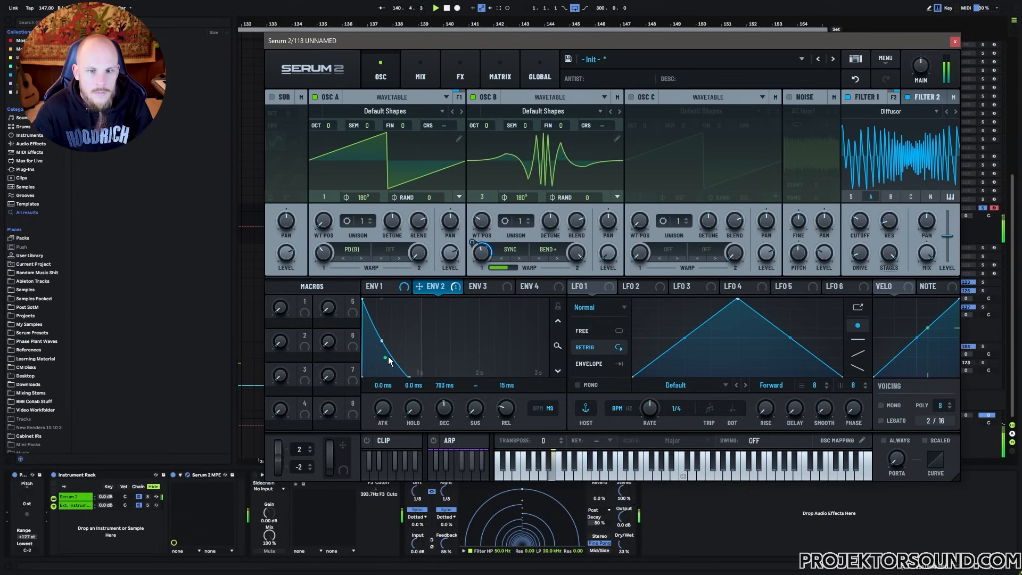
mouse_move(476, 242)
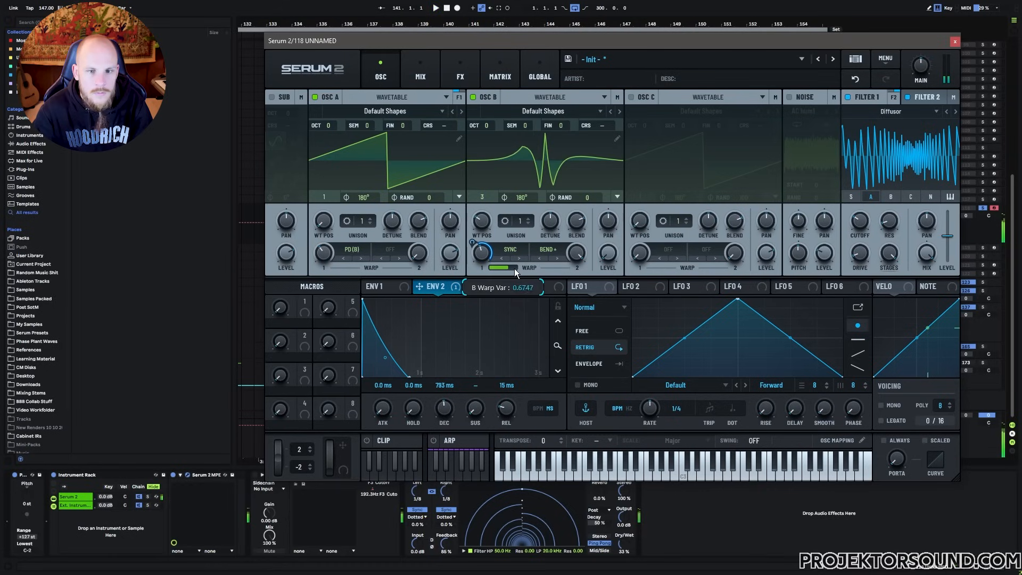
drag(471, 340, 545, 214)
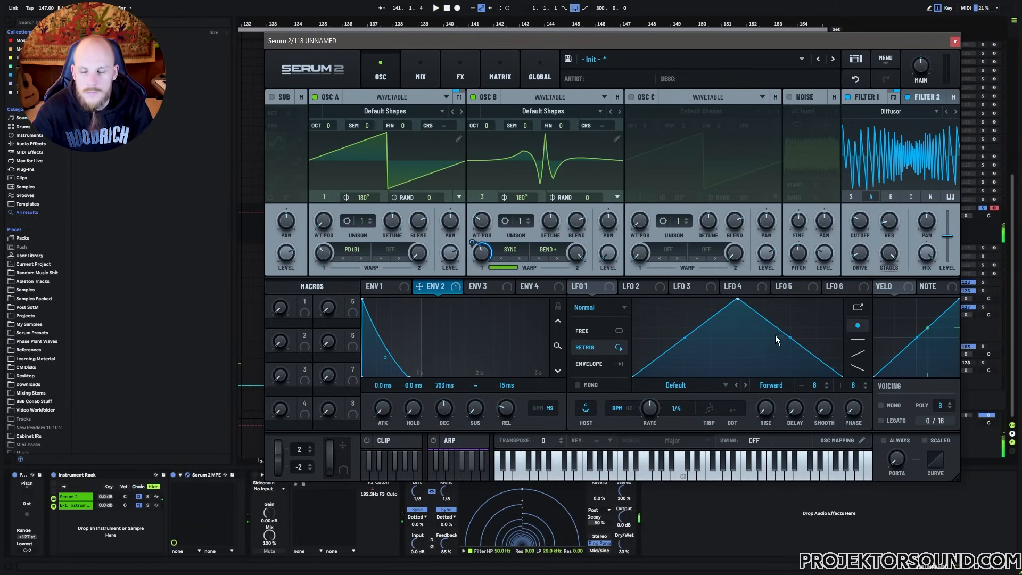
Close Serum 2 and review the Evil, Space and Swiss Army Knife filter settings in Filterverse
click(256, 474)
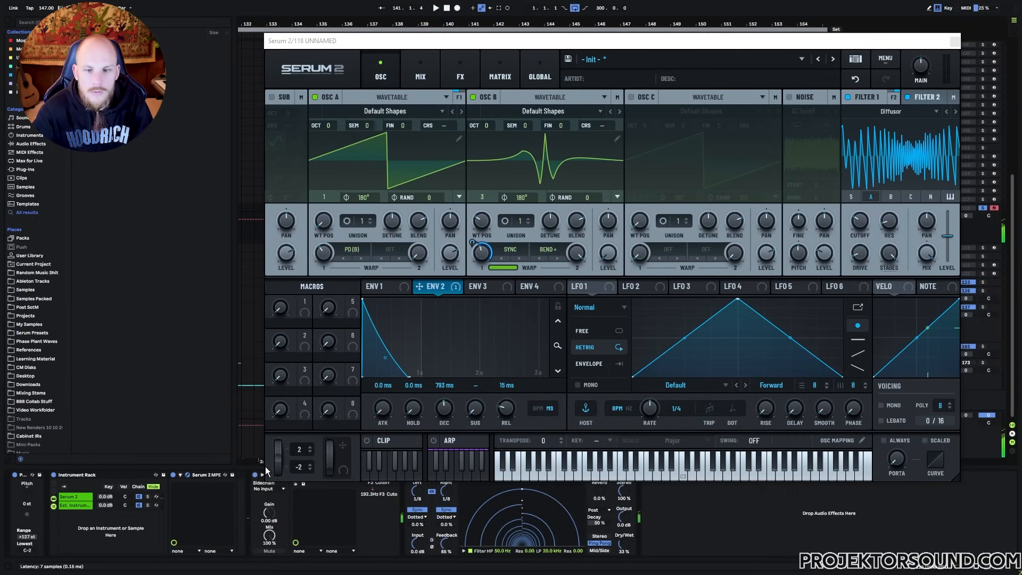
click(955, 42)
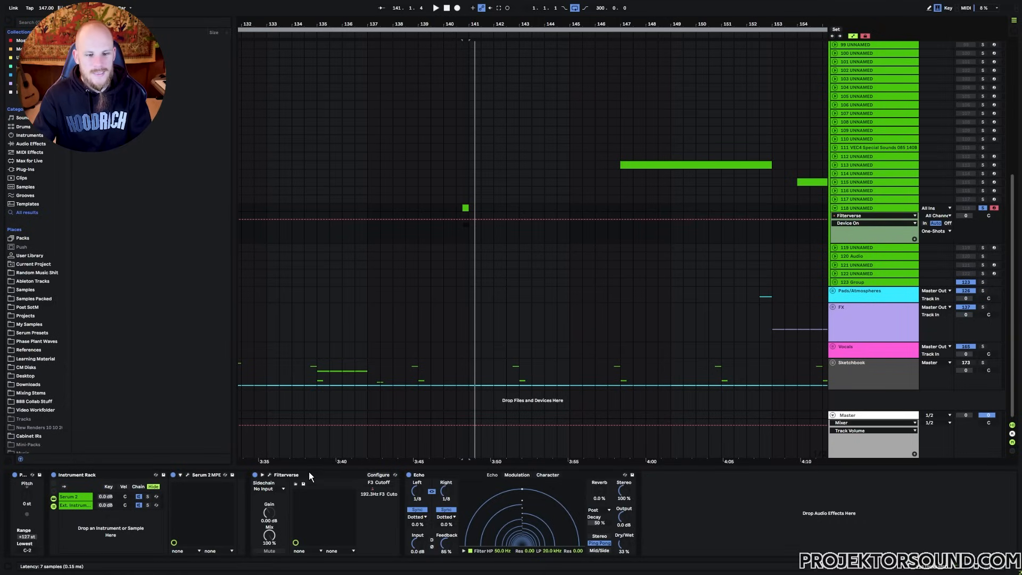
click(269, 475)
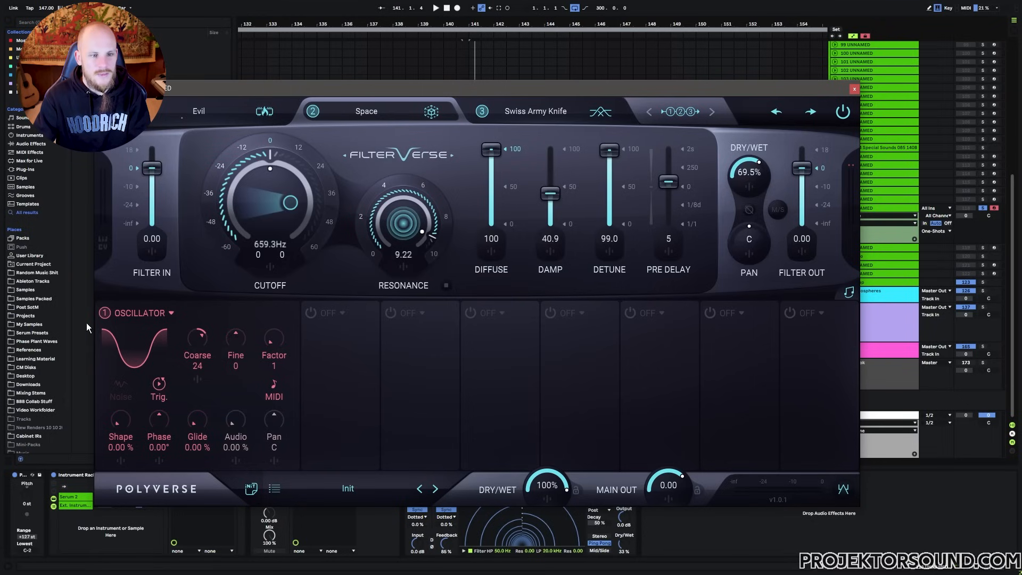
click(210, 130)
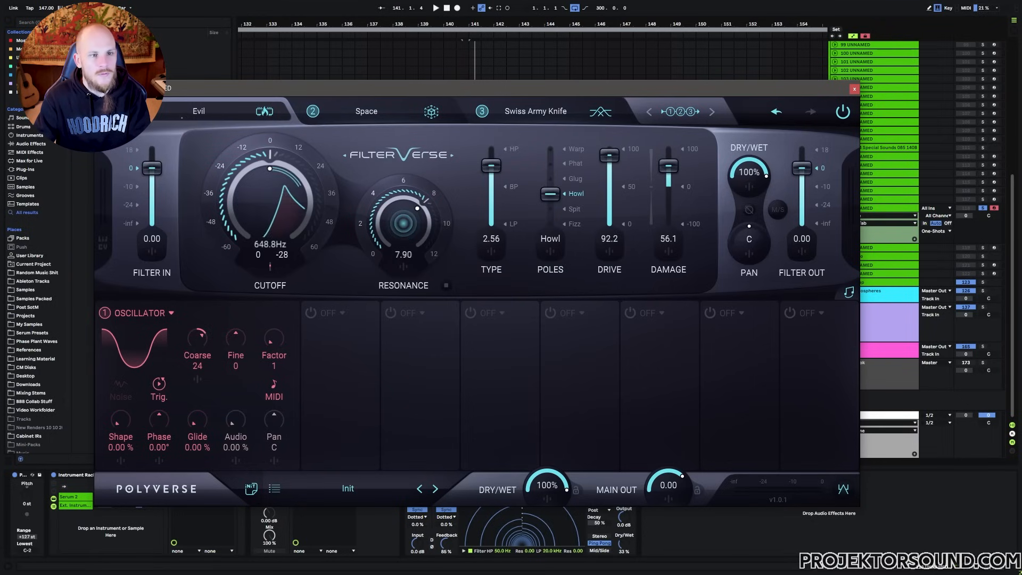
click(371, 113)
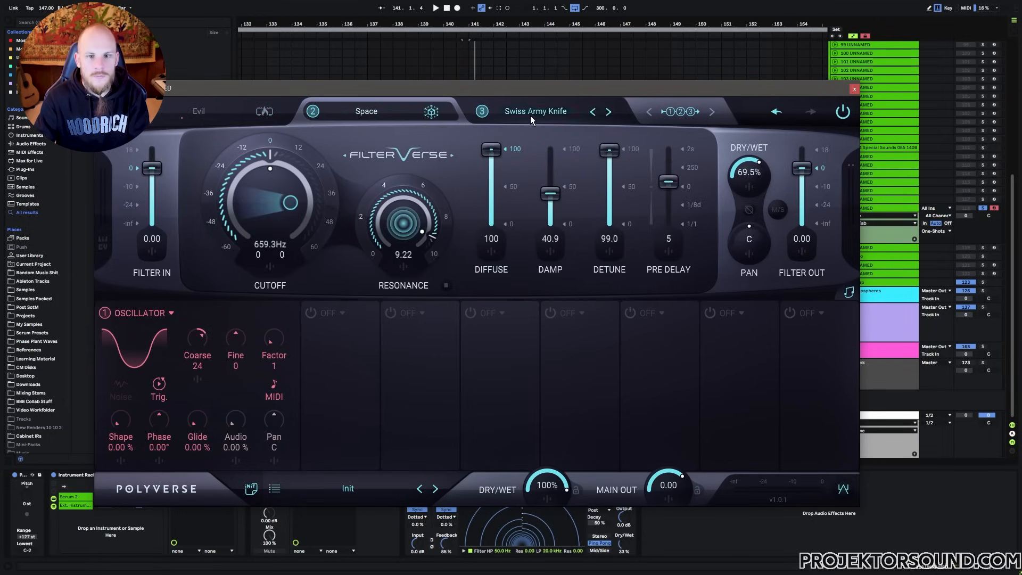
click(530, 114)
click(194, 112)
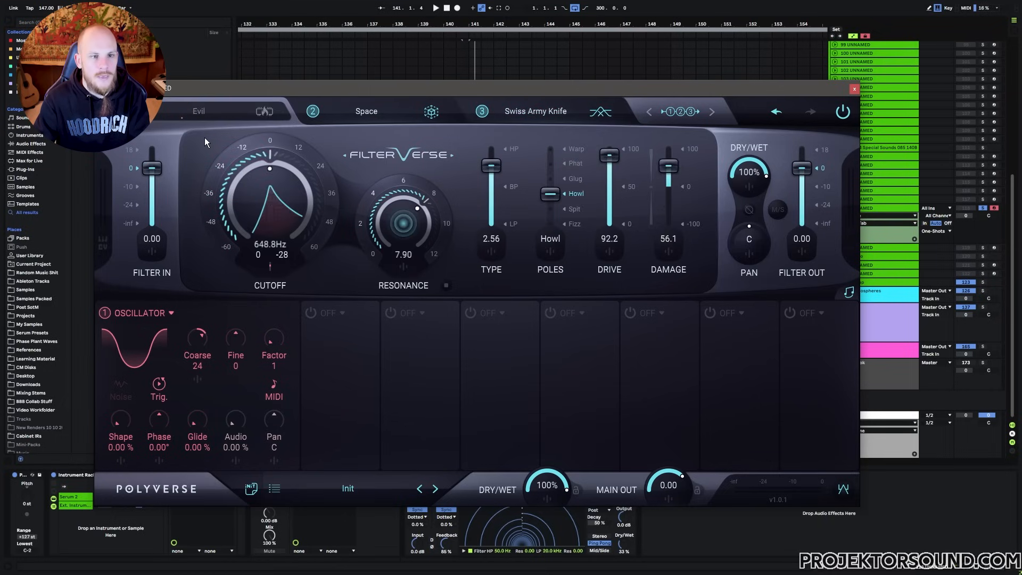
Play the one-shot and switch off the Swiss Army Knife and Space filters to hear Evil alone
key(space)
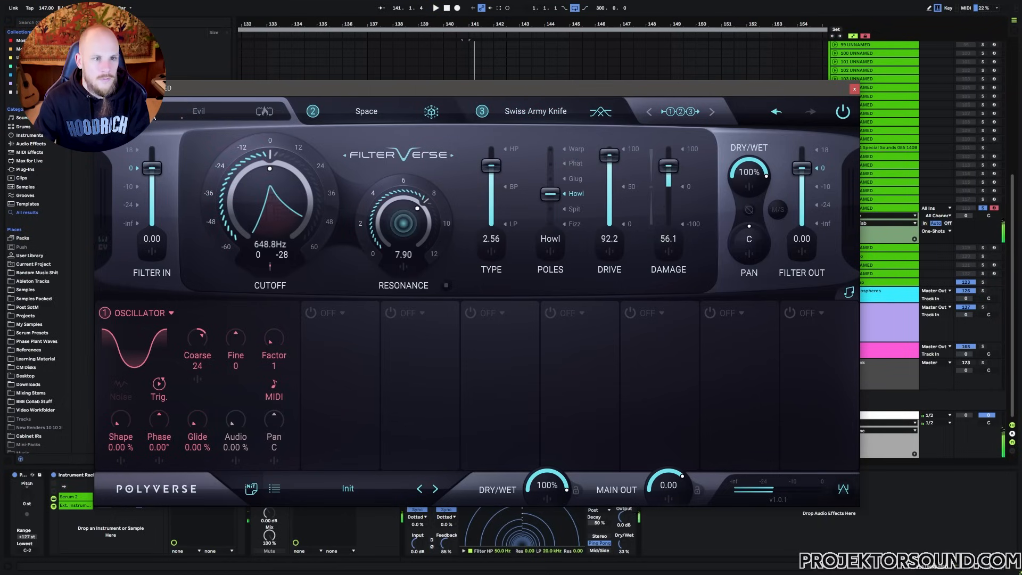
click(481, 110)
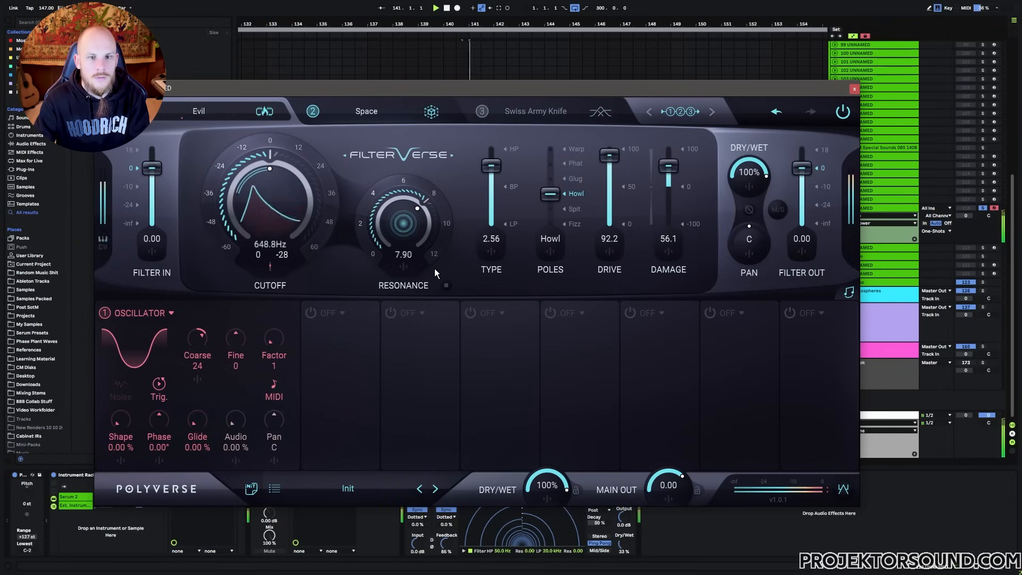
click(313, 111)
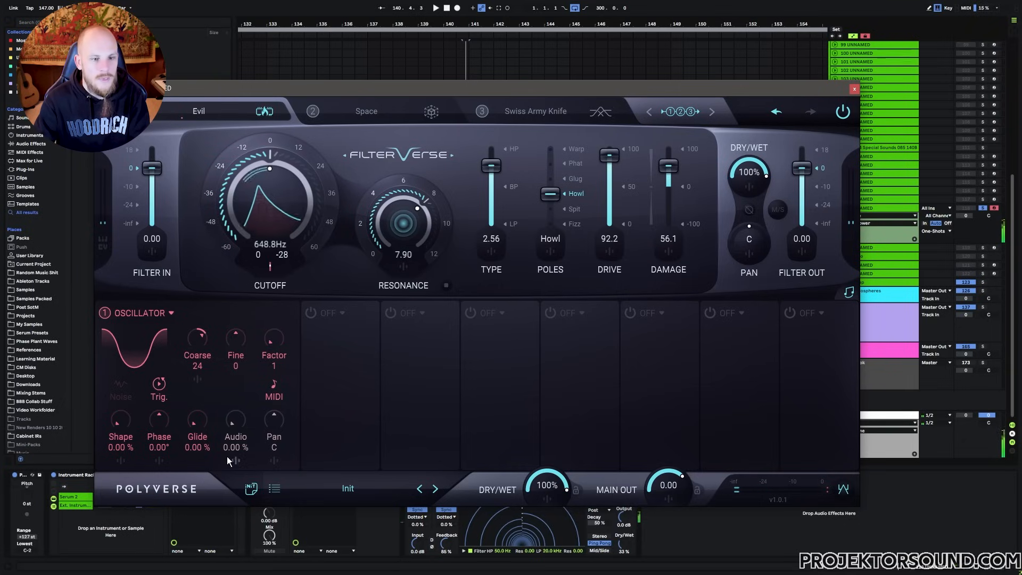
Set the Filterverse oscillator's Coarse tuning to 0 and its Shape to 36.3%
scroll(199, 342, up, 5)
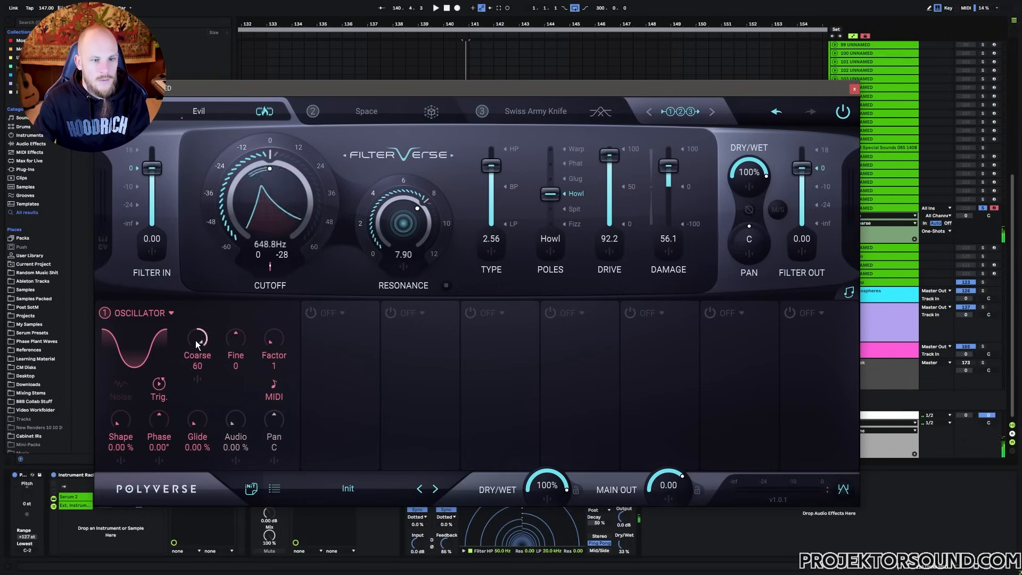
scroll(198, 337, down, 6)
scroll(203, 330, down, 1)
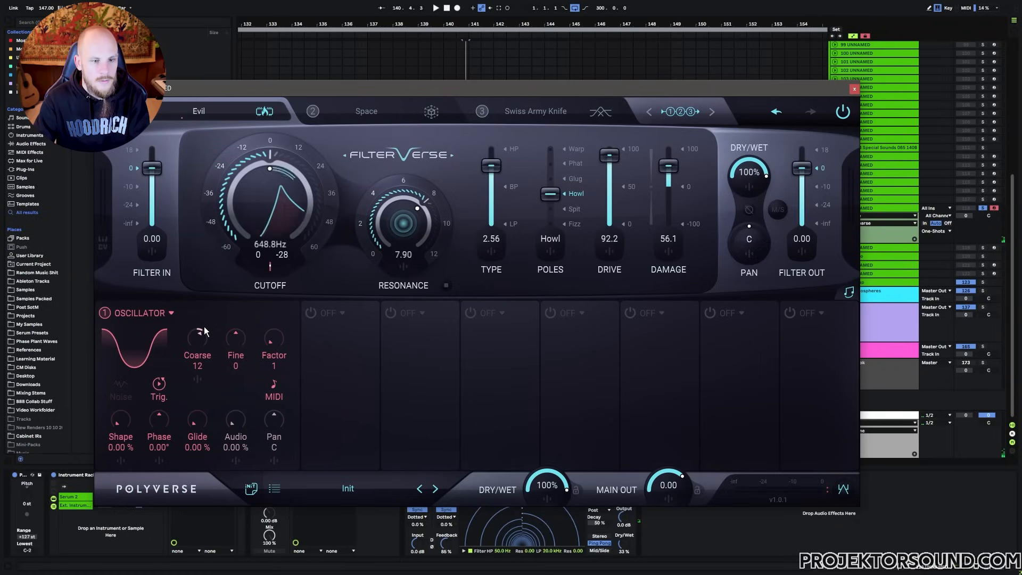
scroll(200, 332, down, 3)
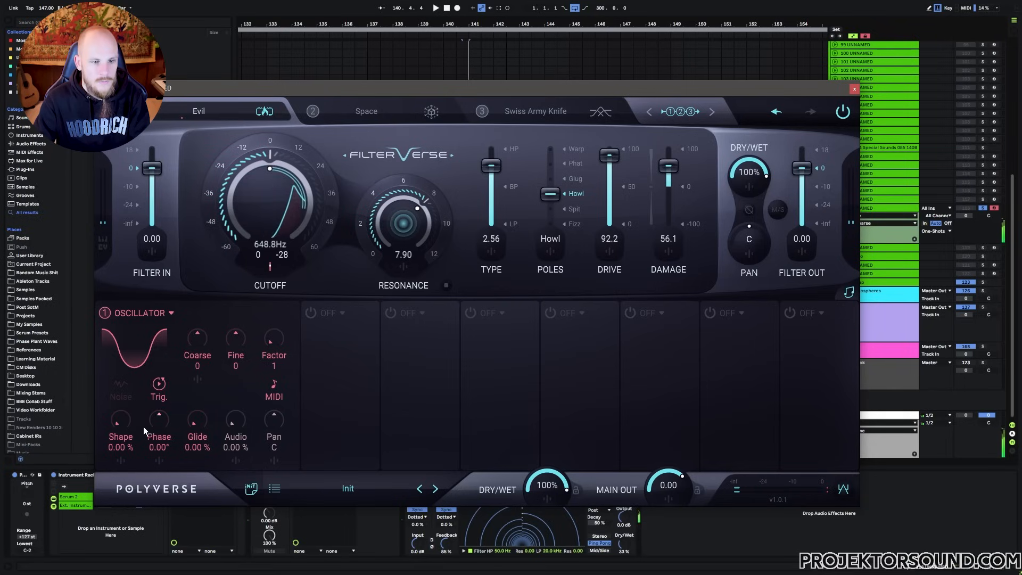
mouse_move(121, 426)
mouse_down()
mouse_move(127, 406)
mouse_move(125, 426)
mouse_move(115, 417)
mouse_up()
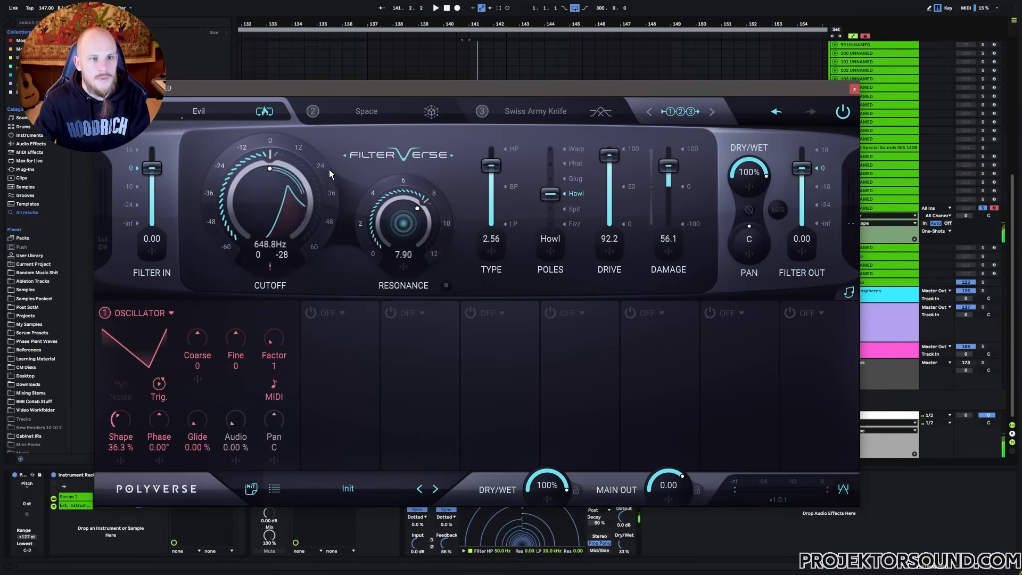
Re-enable the Space filter and compare the sound with the Swiss Army Knife filter on and off
click(312, 111)
click(481, 112)
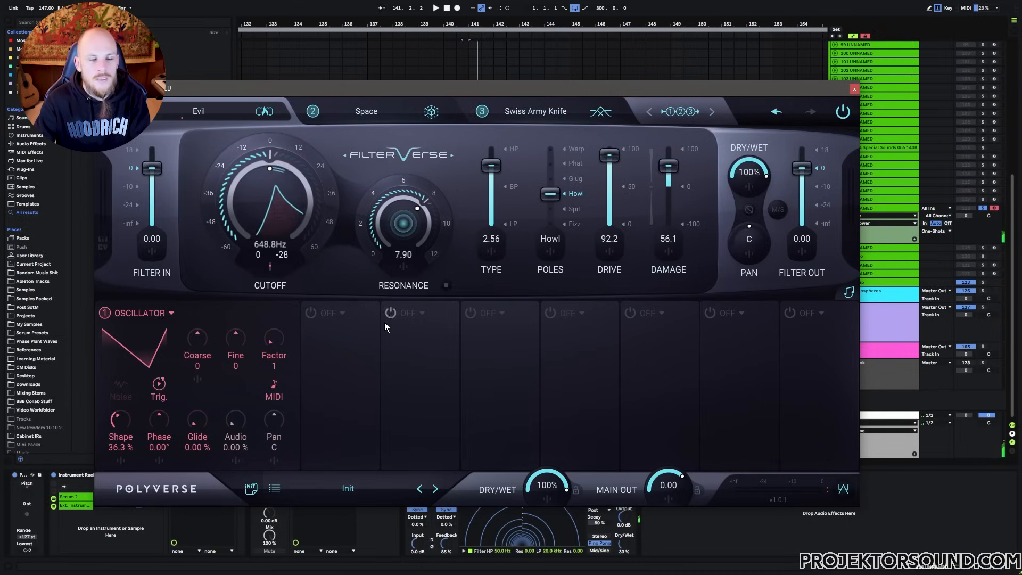
click(481, 113)
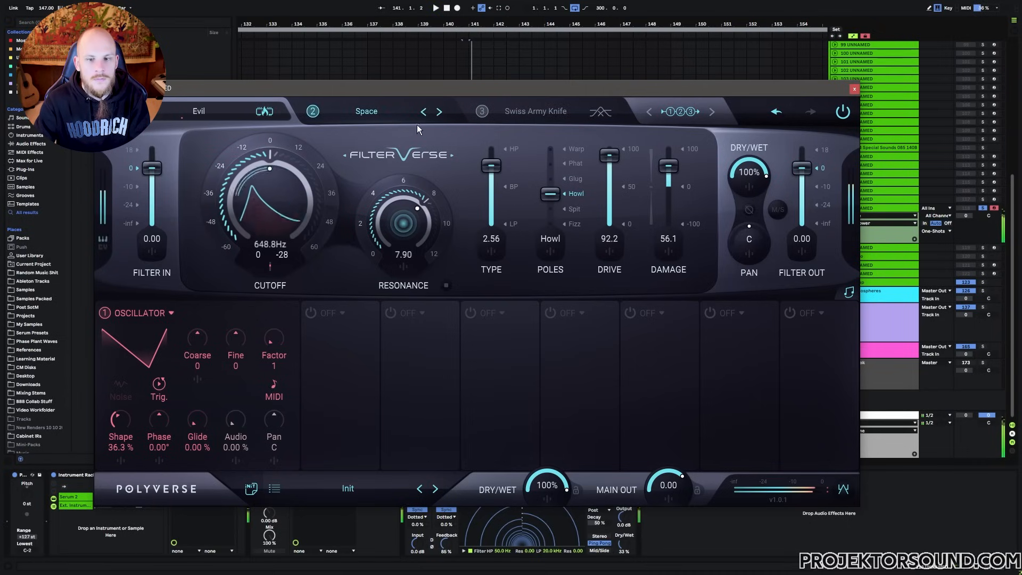
Close Filterverse and add an EQ Eight after Echo with its low cut at about 194 Hz
click(854, 89)
right_click(683, 519)
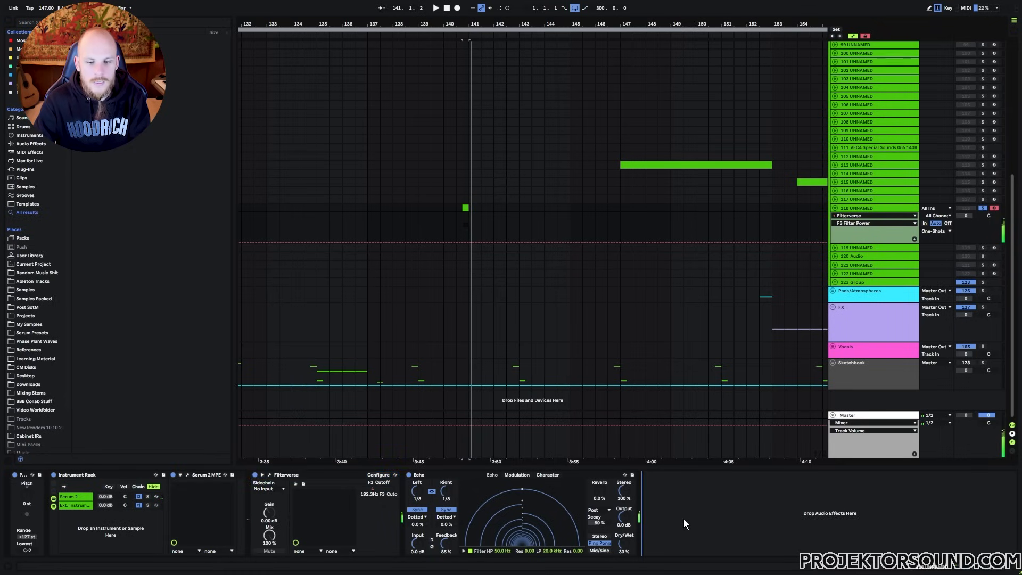
drag(724, 463, 731, 526)
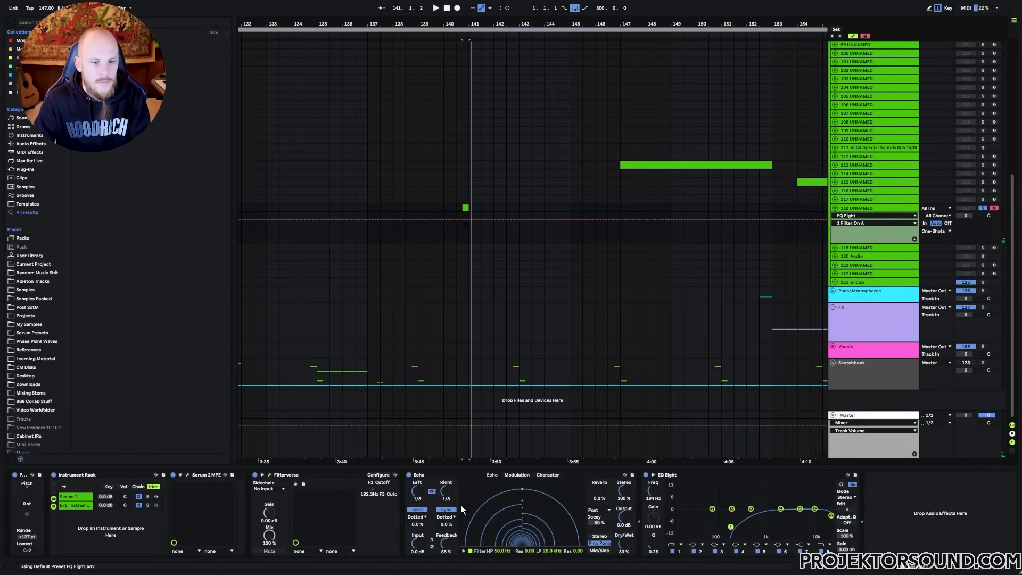
Route Filterverse's filter 1 into parallel filters 2 and 3, enable the Swiss Army Knife filter and play the one-shot
click(270, 474)
click(682, 112)
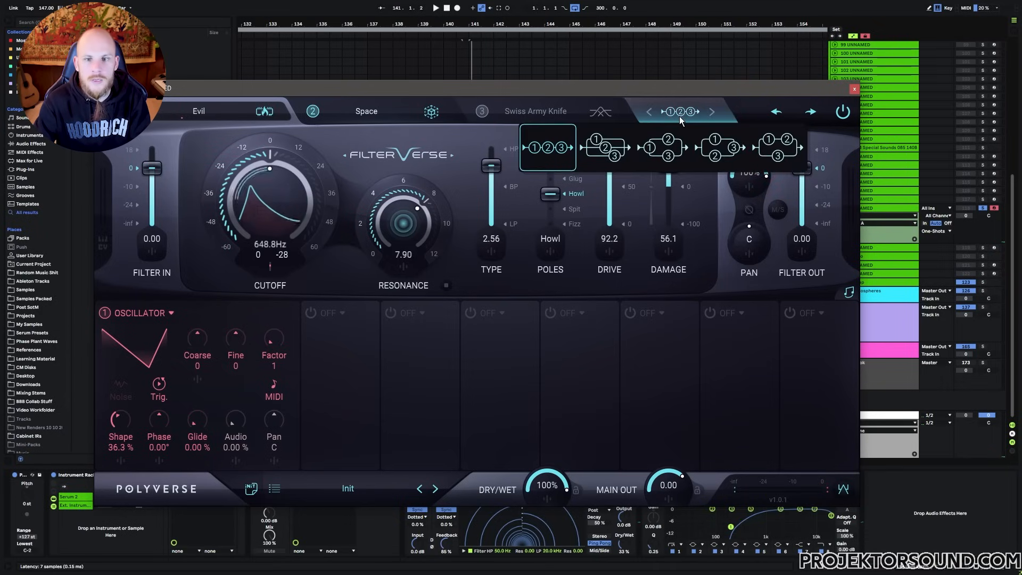
click(674, 154)
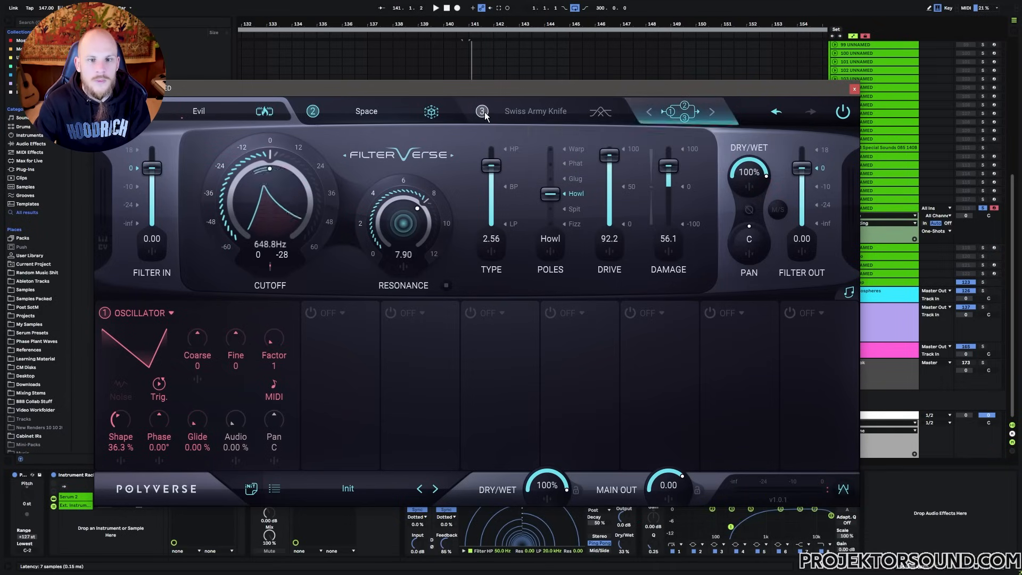
key(space)
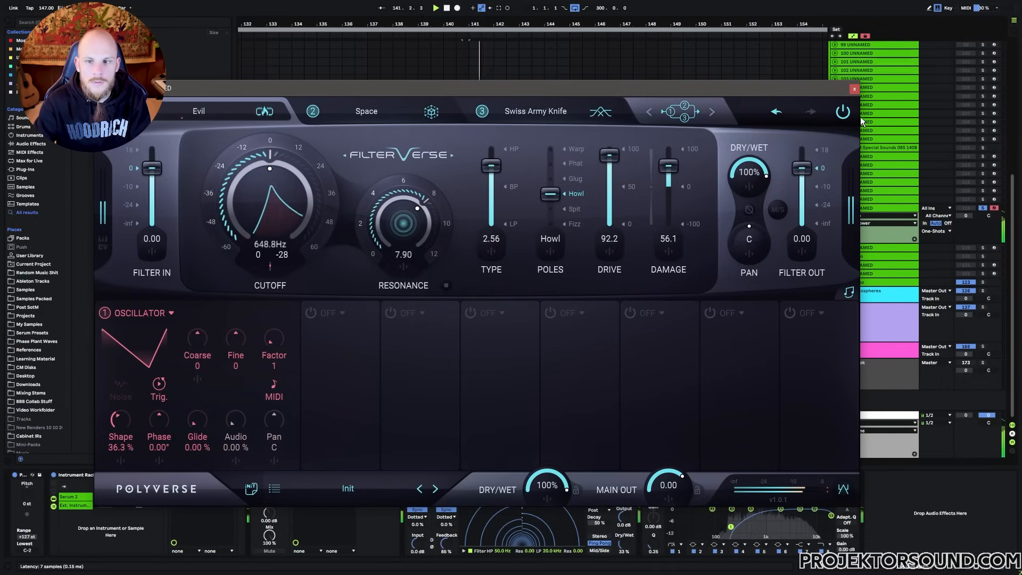
In EQ Eight, move the low cut to 245 Hz and boost about 3.35 dB around 3 kHz
click(854, 89)
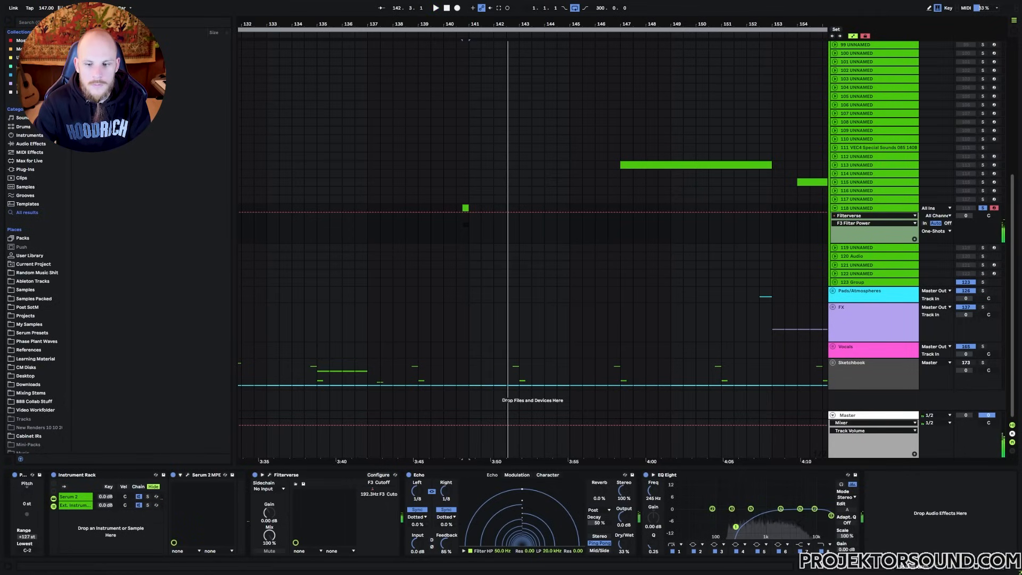
drag(781, 510, 785, 503)
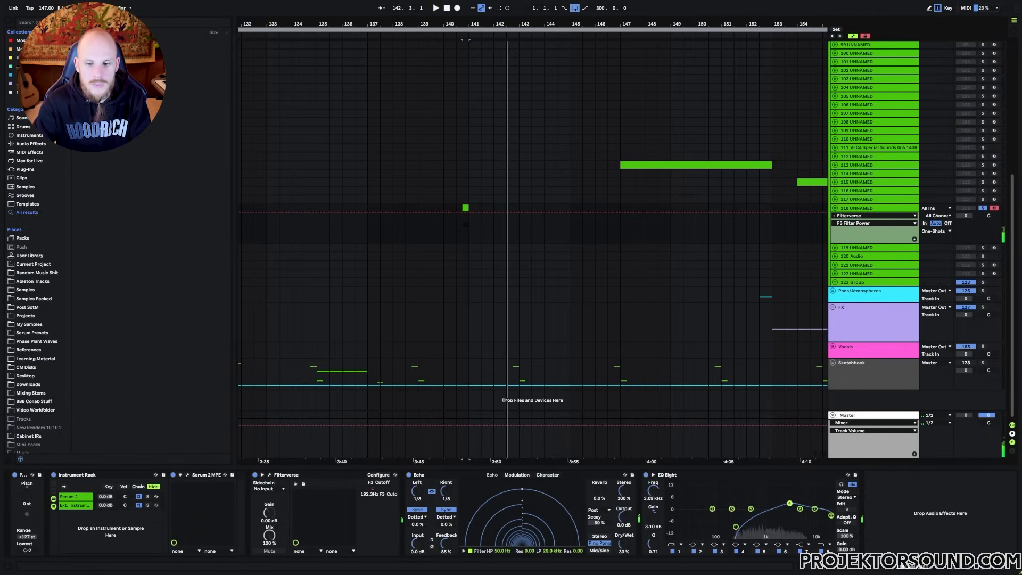
Set the dry/wet mix of Filterverse's Space filter to 100%
click(270, 474)
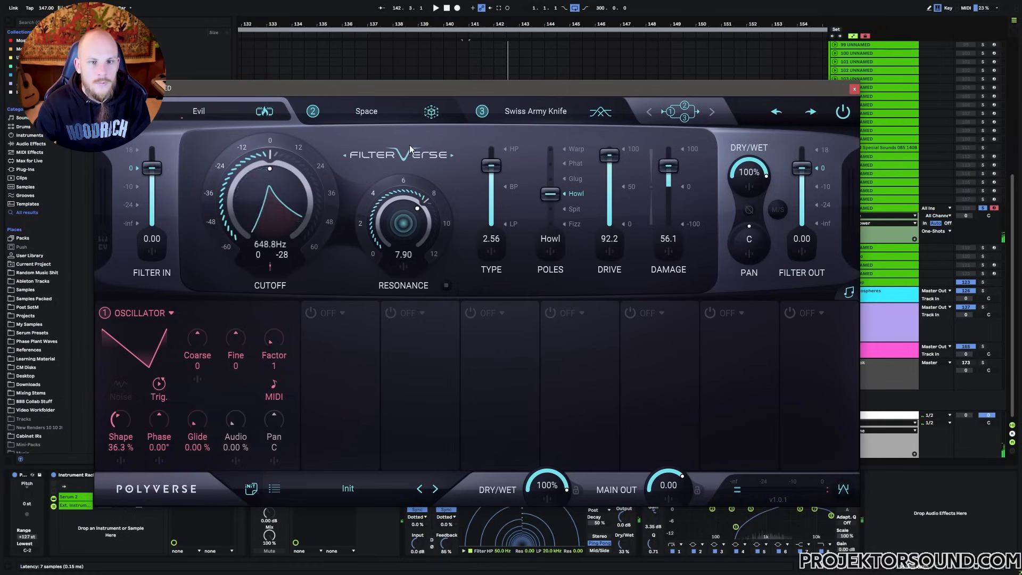
click(378, 113)
drag(750, 171, 756, 185)
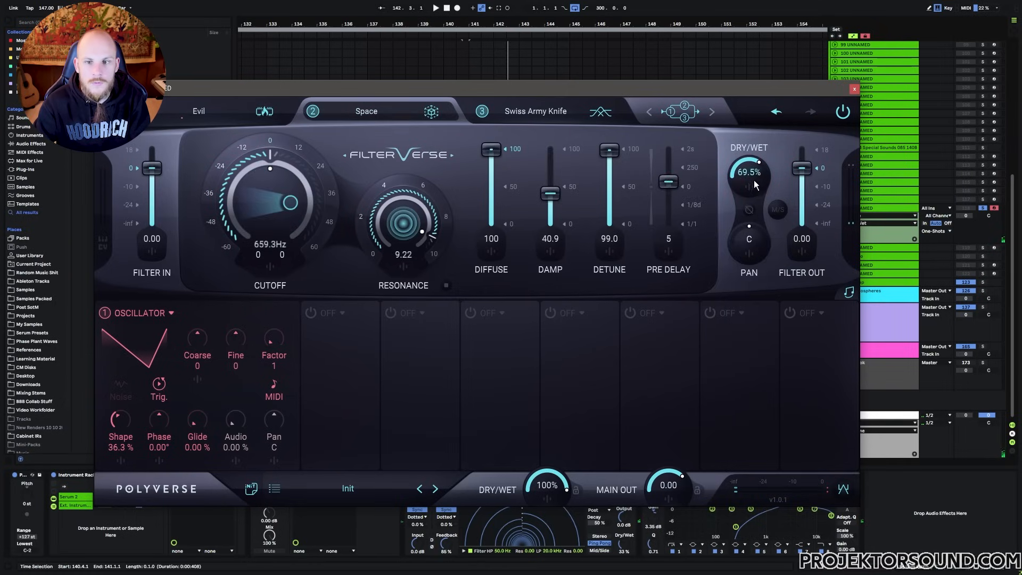
double_click(749, 172)
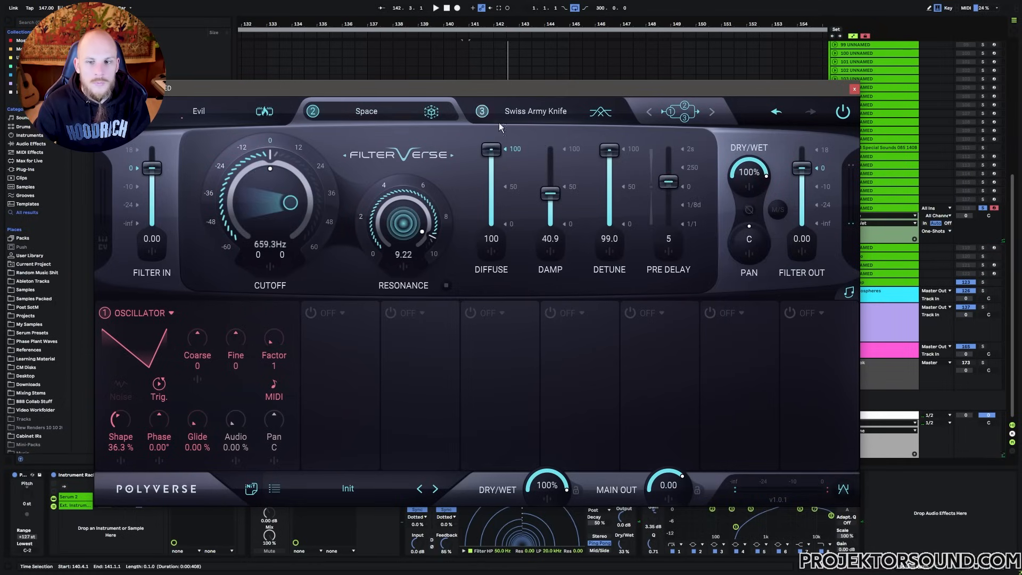
Raise the output of Filterverse's Space filter to 5.36, check the Swiss Army Knife filter and close the plugin
drag(805, 171, 805, 161)
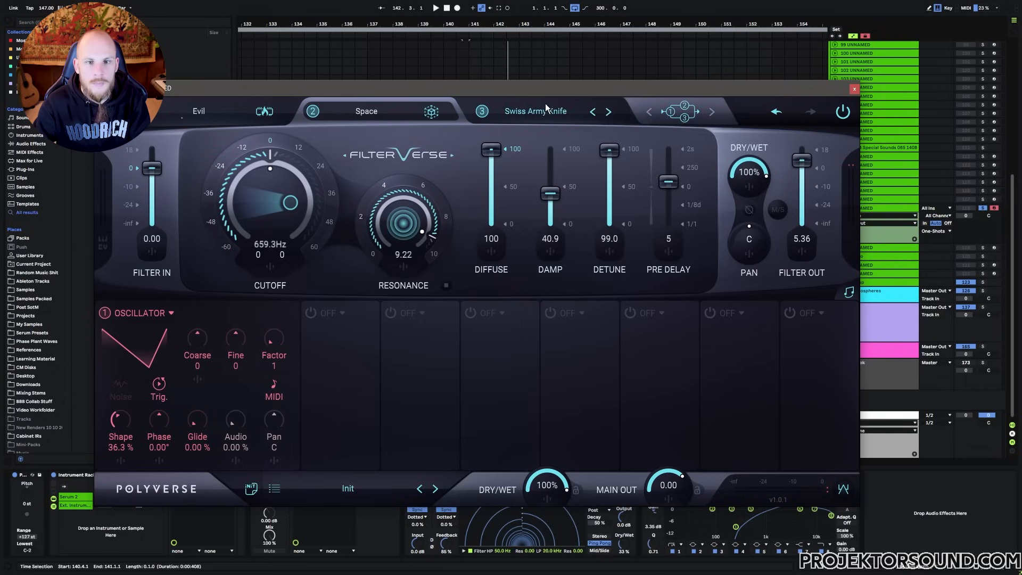
click(528, 113)
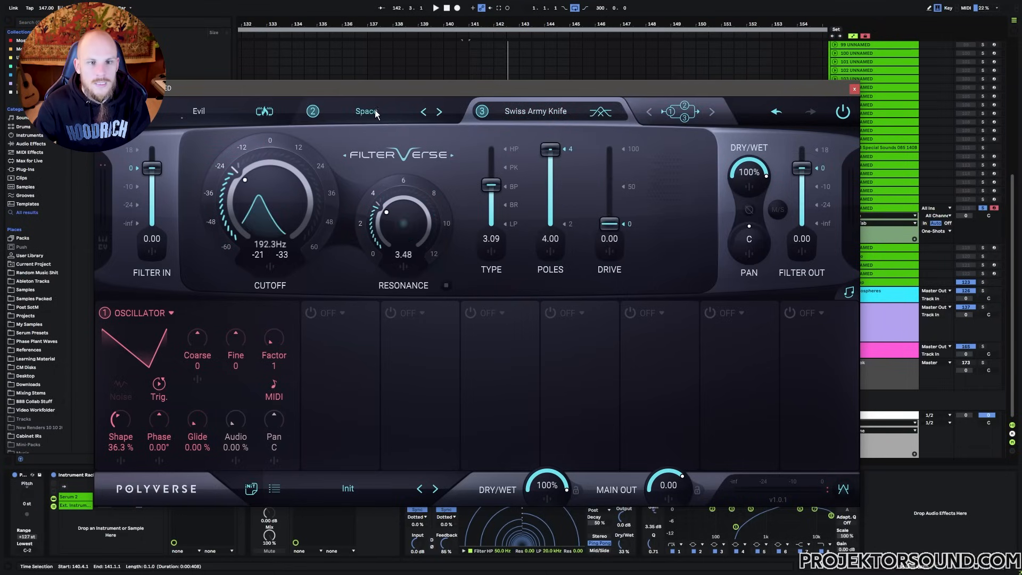
click(855, 90)
Set track 118's volume to -6.0 dB and play the one-shot from 140.3.1
key(space)
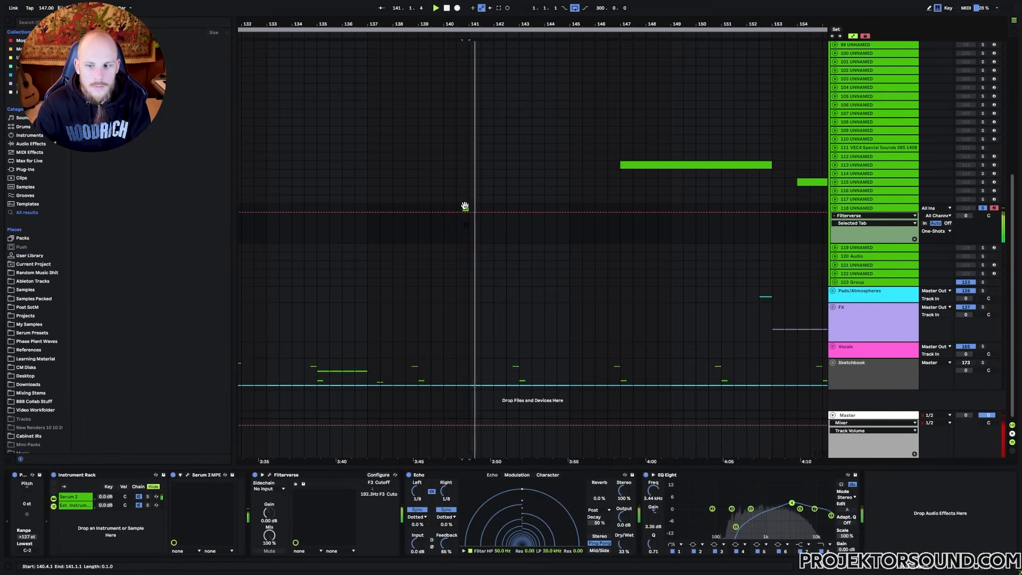
key(space)
drag(972, 217, 972, 229)
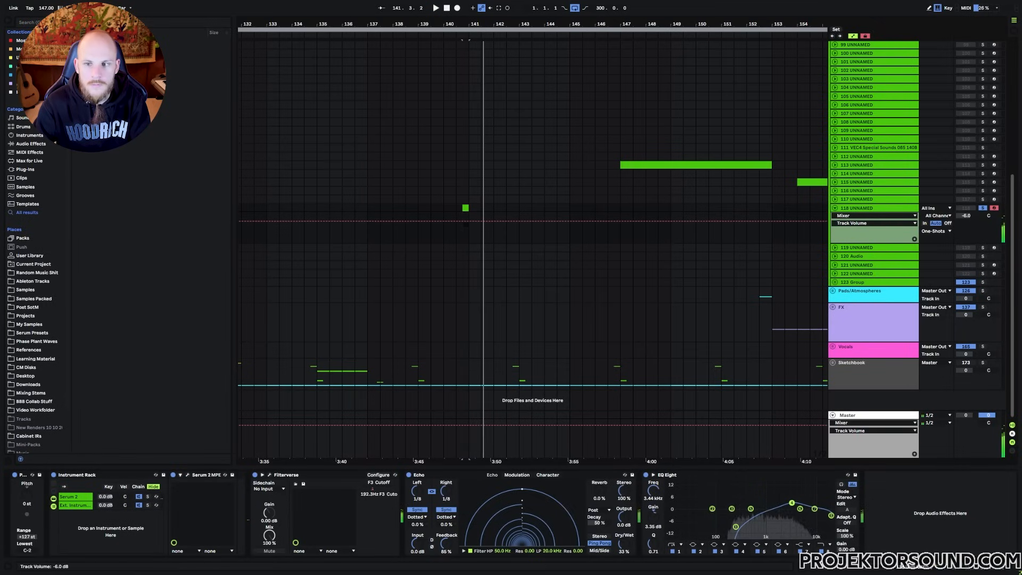
key(space)
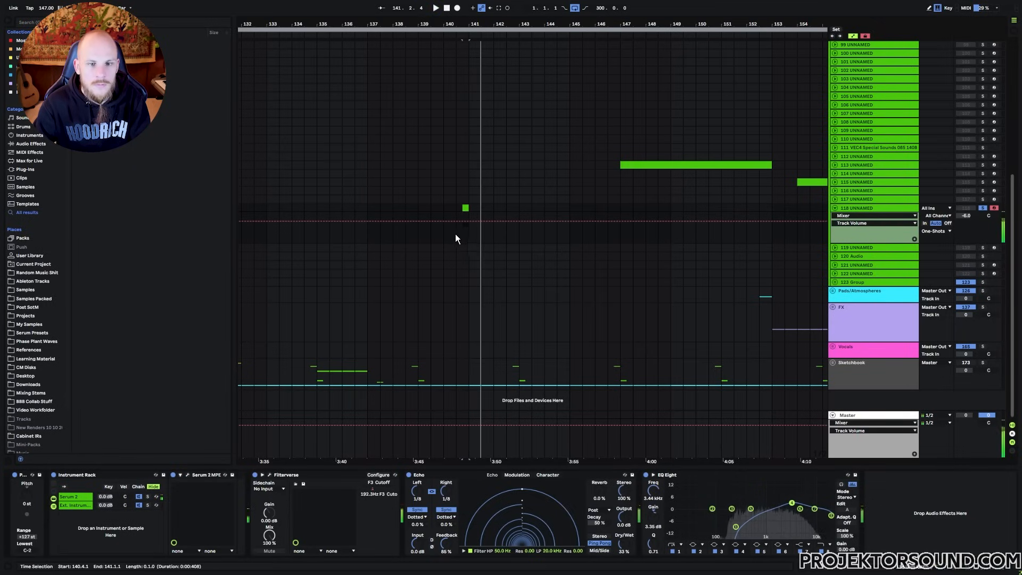
click(456, 235)
key(space)
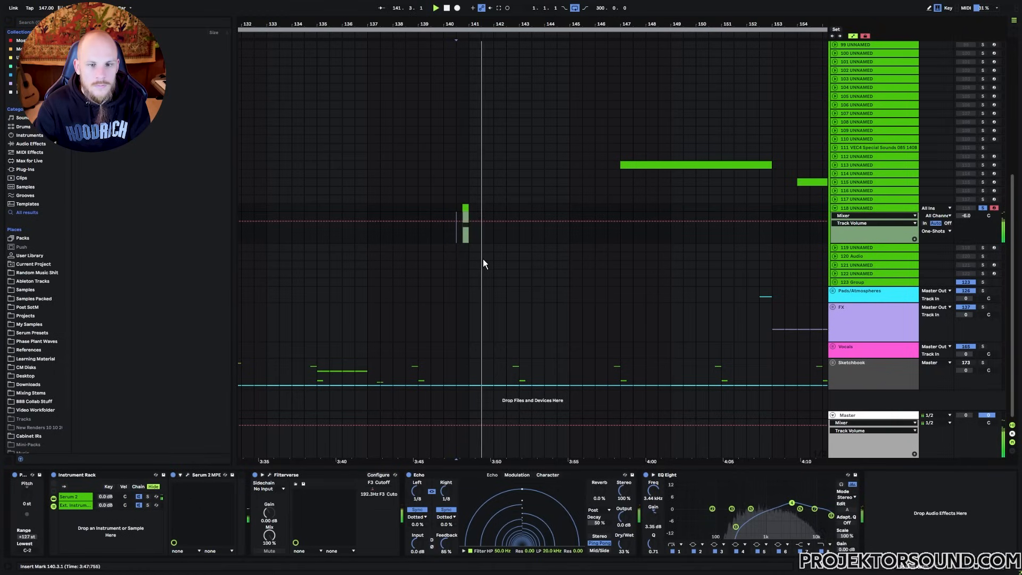
key(space)
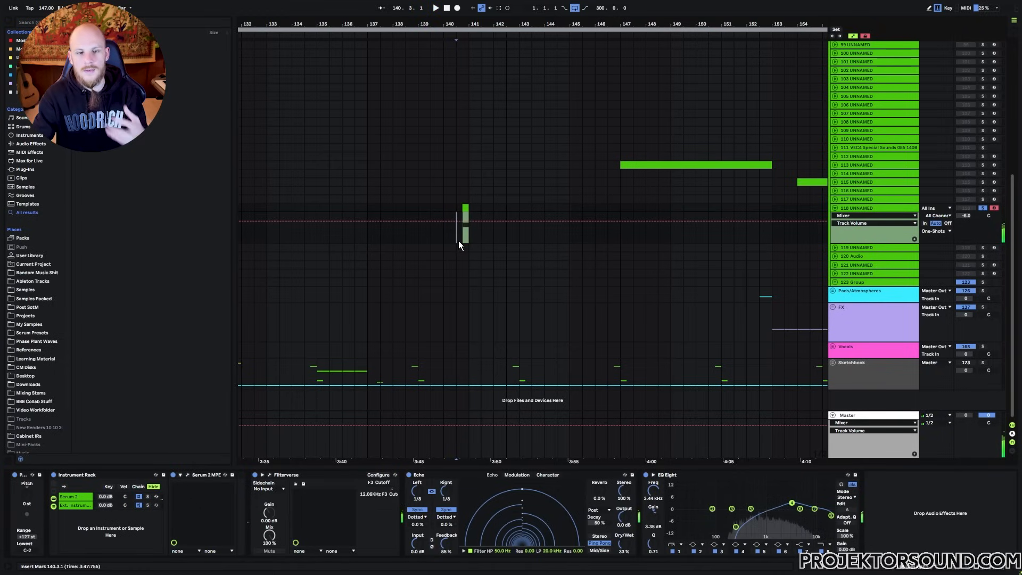
Open Filterverse to review the Swiss Army Knife filter's settings, and close it again
click(320, 487)
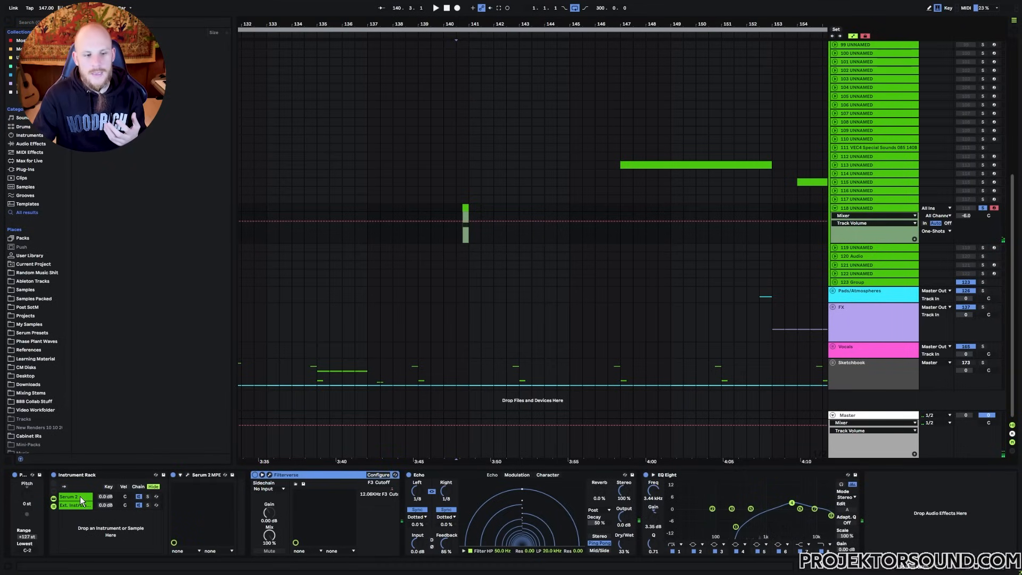
click(269, 475)
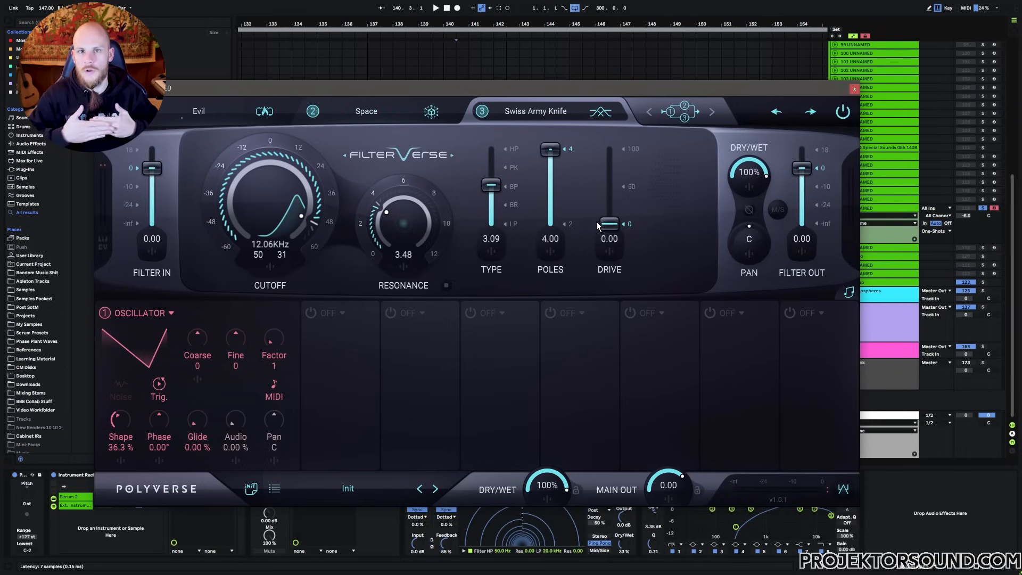
click(855, 88)
Open Serum 2 from the Instrument Rack and add a Distortion effect with its drive at 78%
click(72, 500)
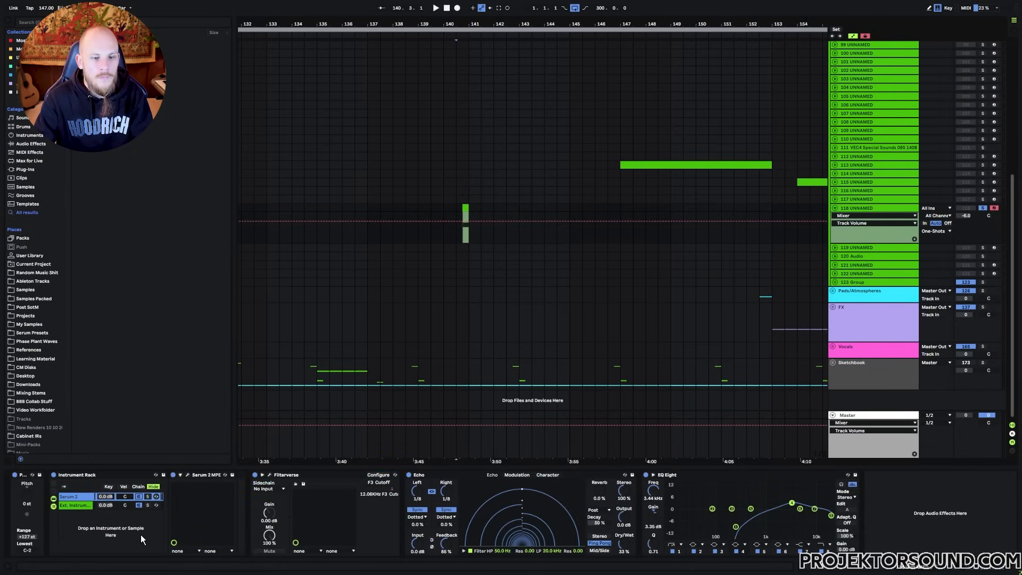
click(188, 475)
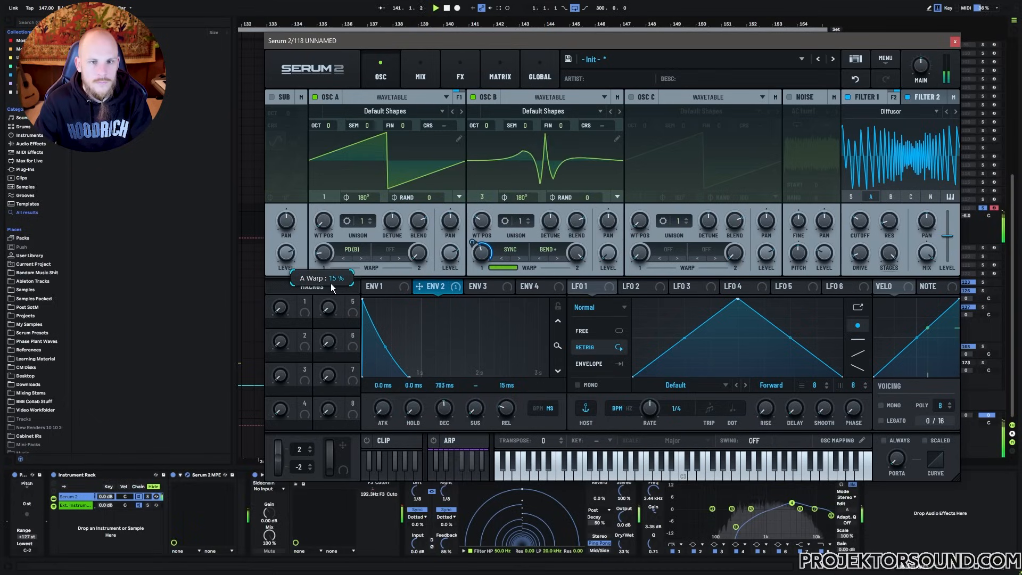
click(438, 63)
click(446, 66)
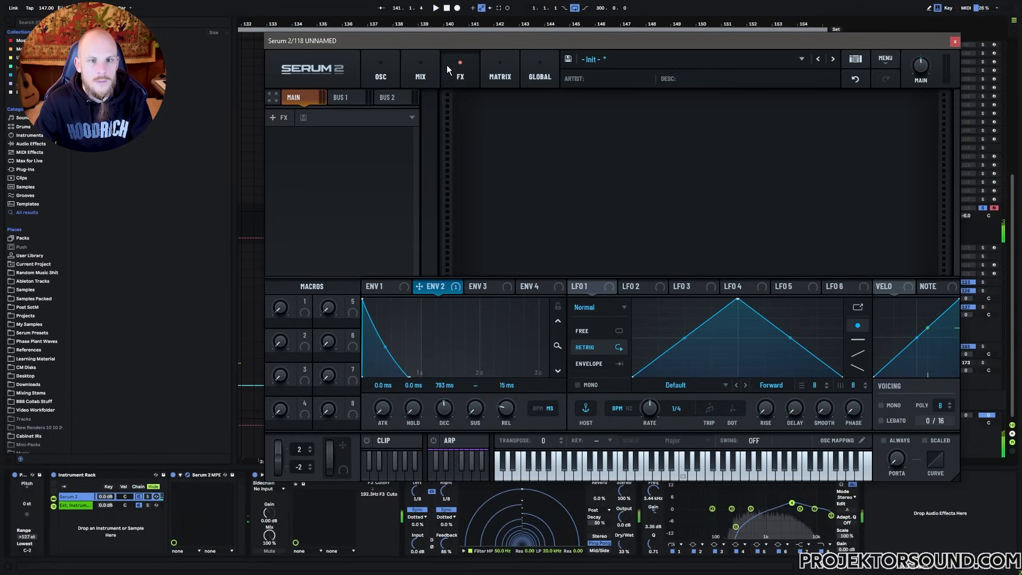
click(283, 120)
click(315, 195)
drag(810, 113, 834, 68)
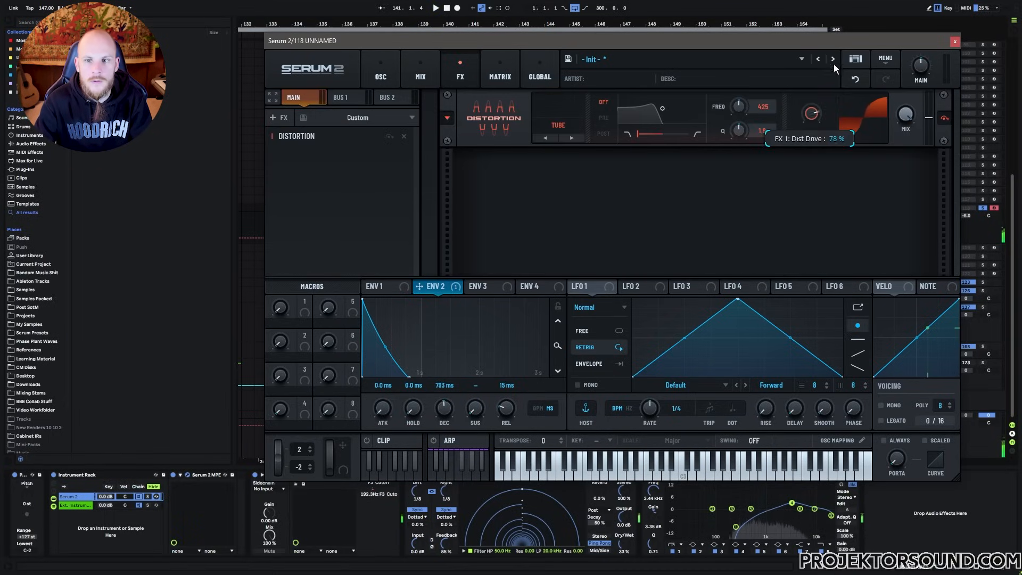
Add a Chorus effect after the Distortion and raise its feedback
click(276, 117)
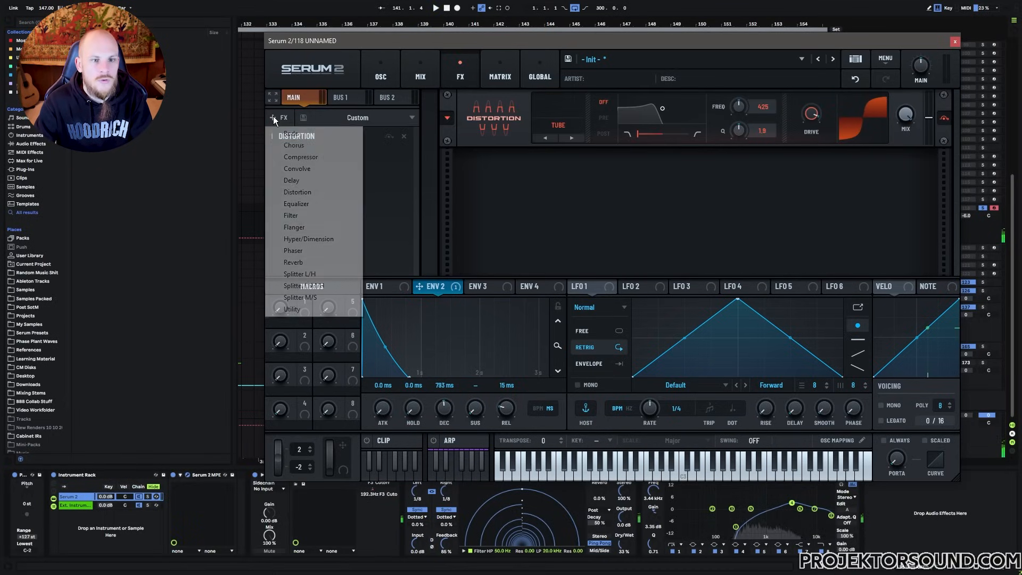
click(302, 149)
drag(744, 178, 752, 134)
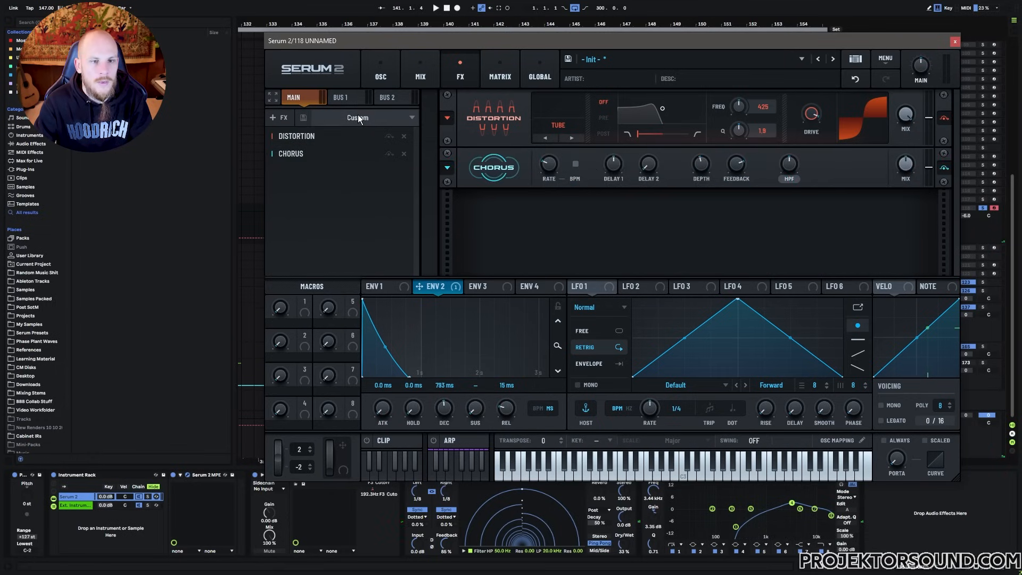
Add a Phaser after the Chorus, raise its frequency and feedback, and turn its first depth down to minimum
click(281, 120)
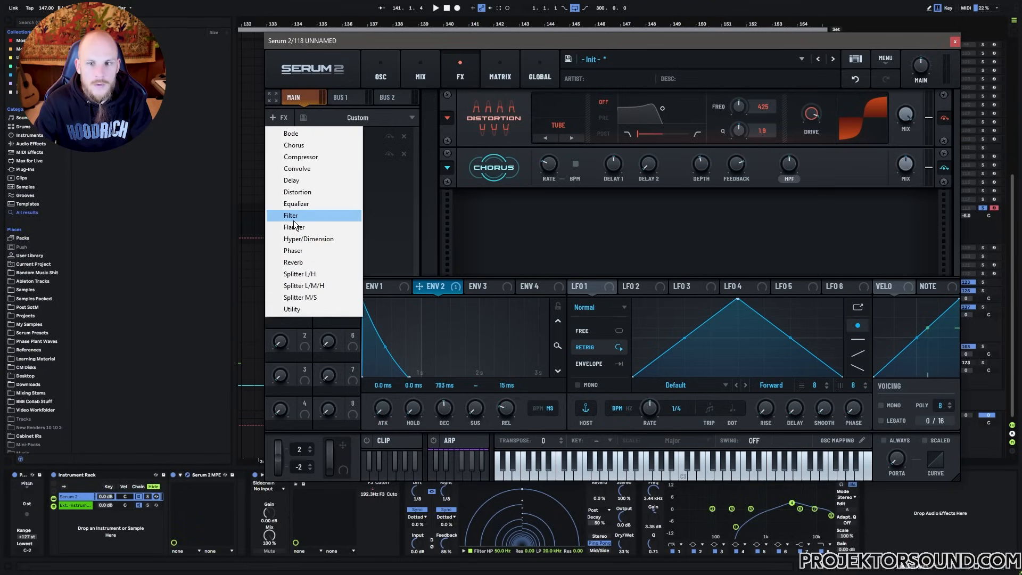
click(294, 250)
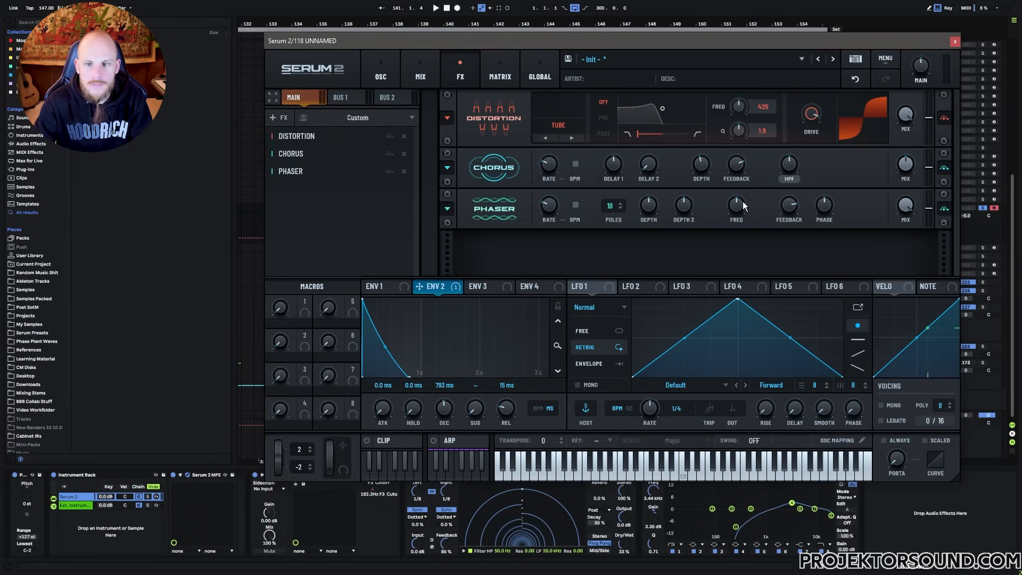
drag(789, 206, 738, 194)
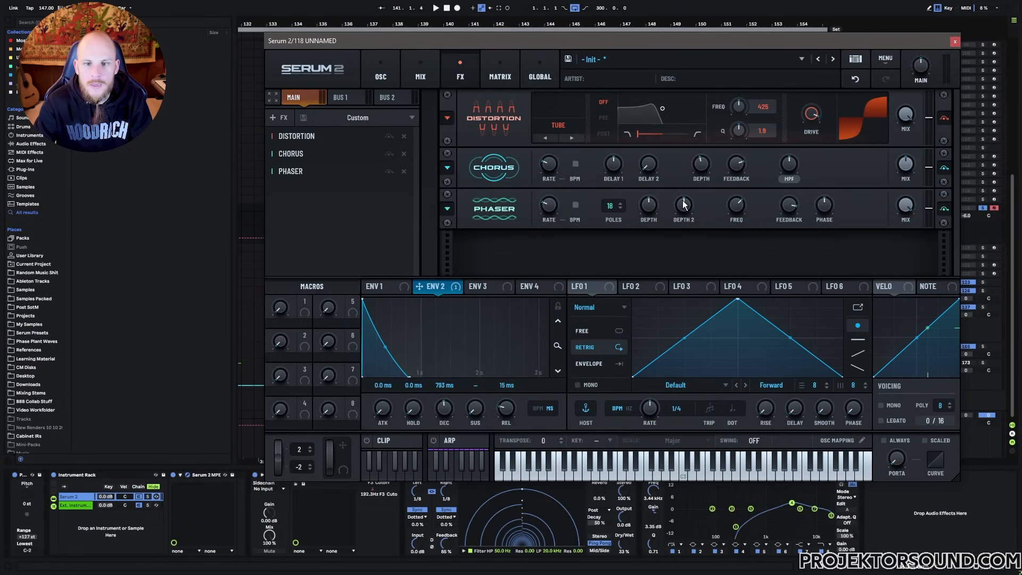
drag(650, 204, 650, 364)
drag(552, 207, 551, 204)
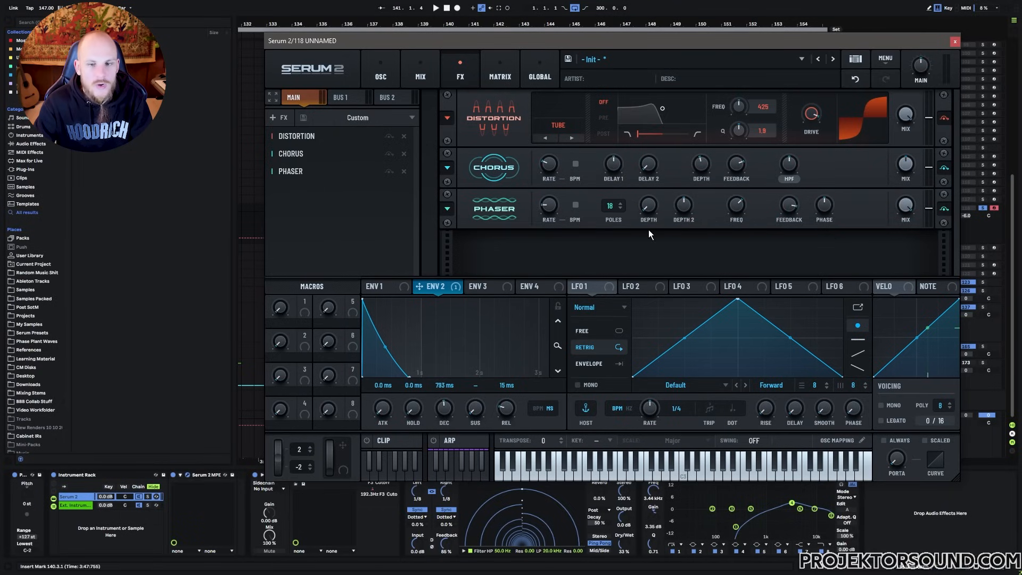
Add an Equalizer after the Phaser with a low cut at 210 Hz, Q 44, and a high cut at 4259 Hz, Q 38
click(284, 113)
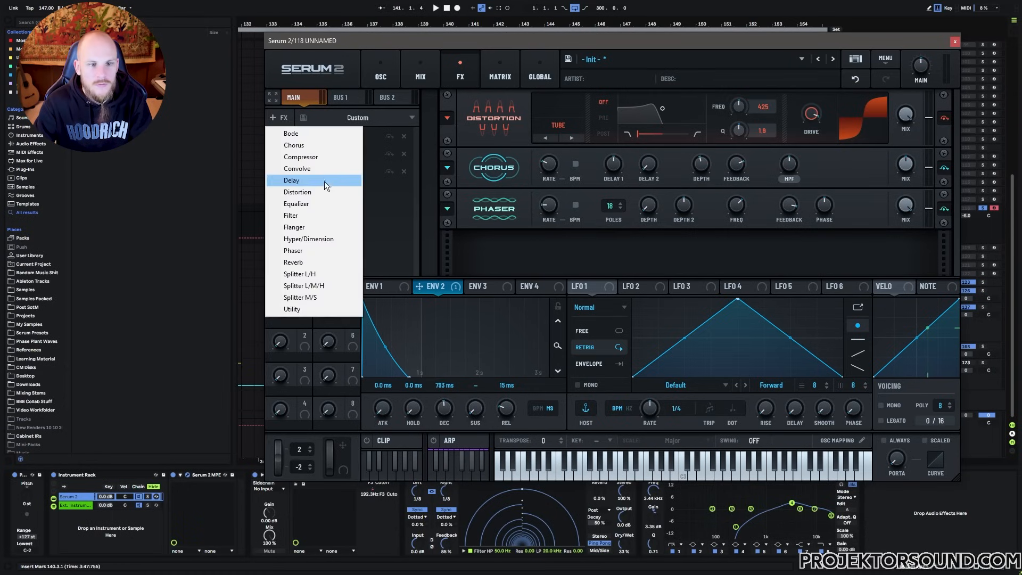
click(296, 204)
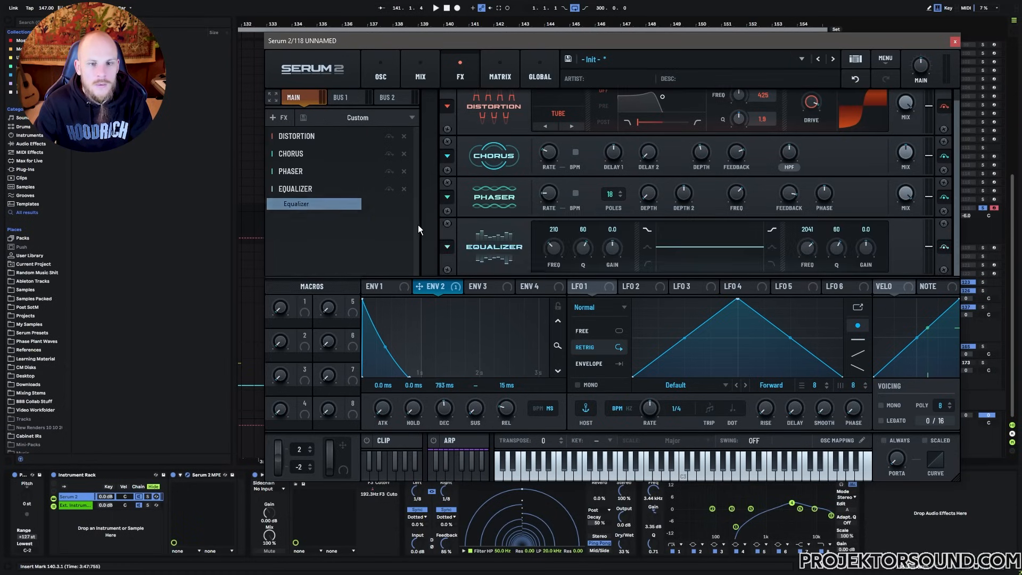
drag(590, 258, 576, 260)
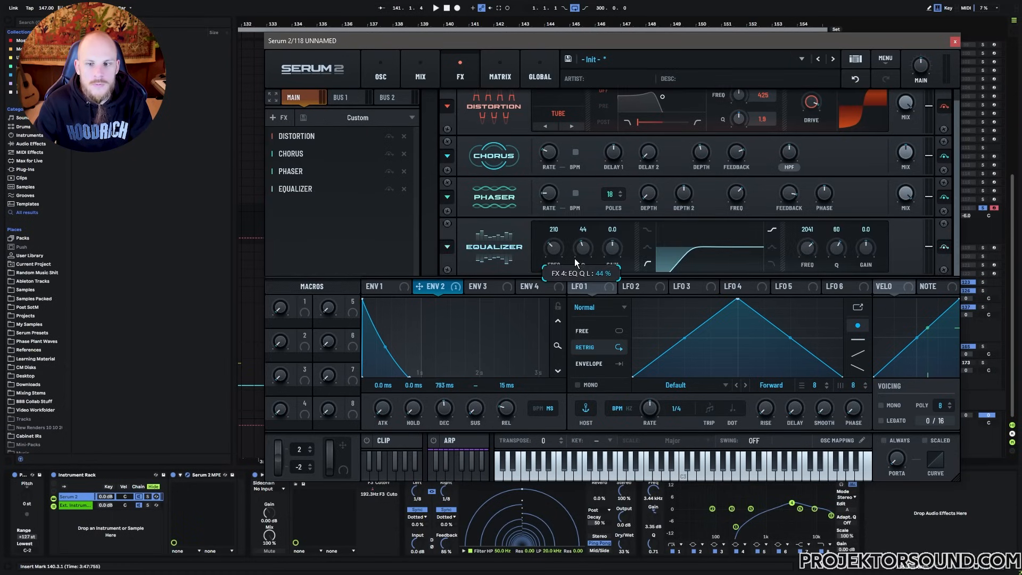
click(771, 265)
drag(836, 246, 807, 238)
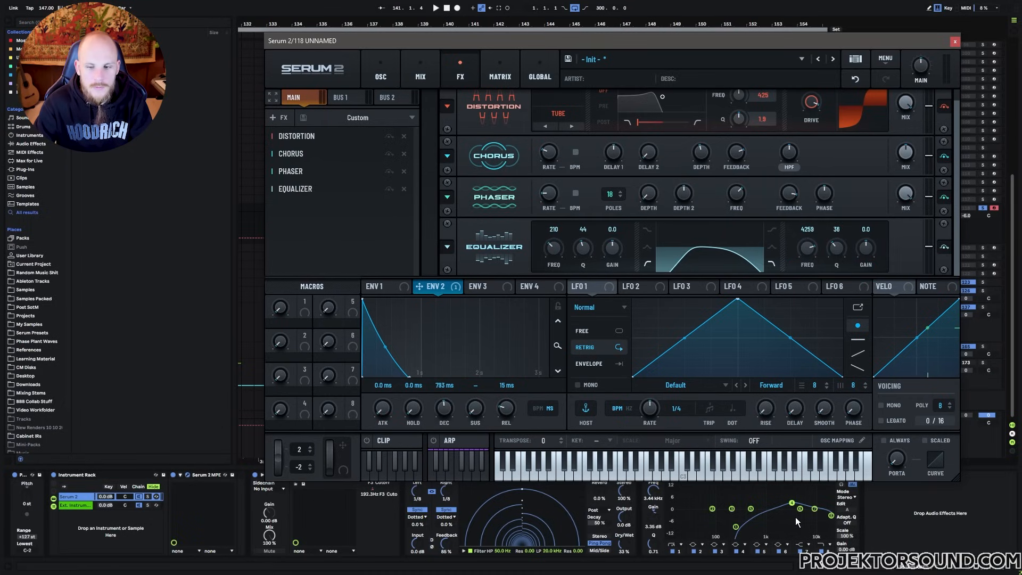
Move an EQ Eight band to about 711 Hz at -0.87 dB and replay the one-shot to compare
key(space)
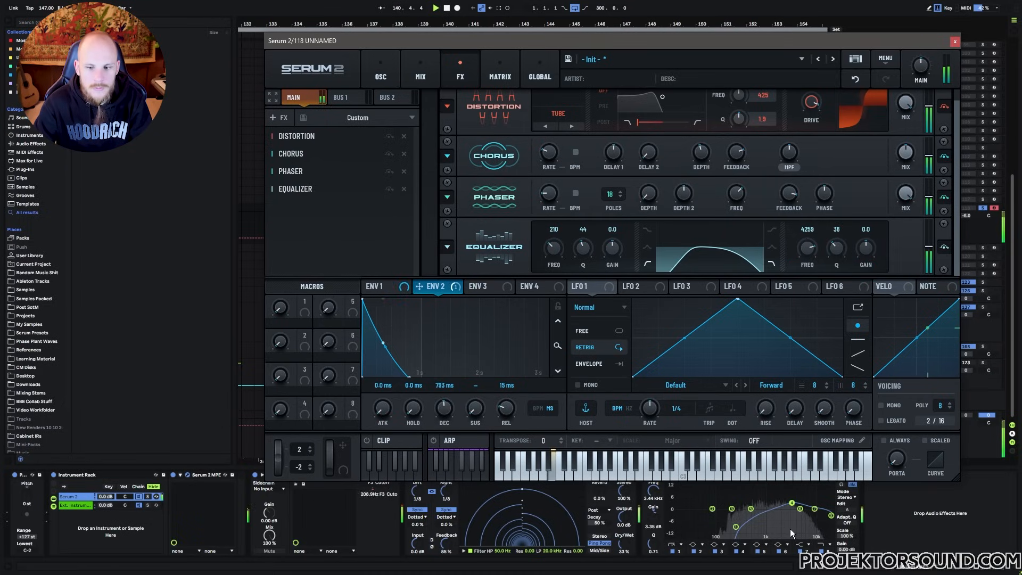
key(space)
drag(791, 503, 758, 511)
key(space)
key(space)
key(space)
key(space)
key(space)
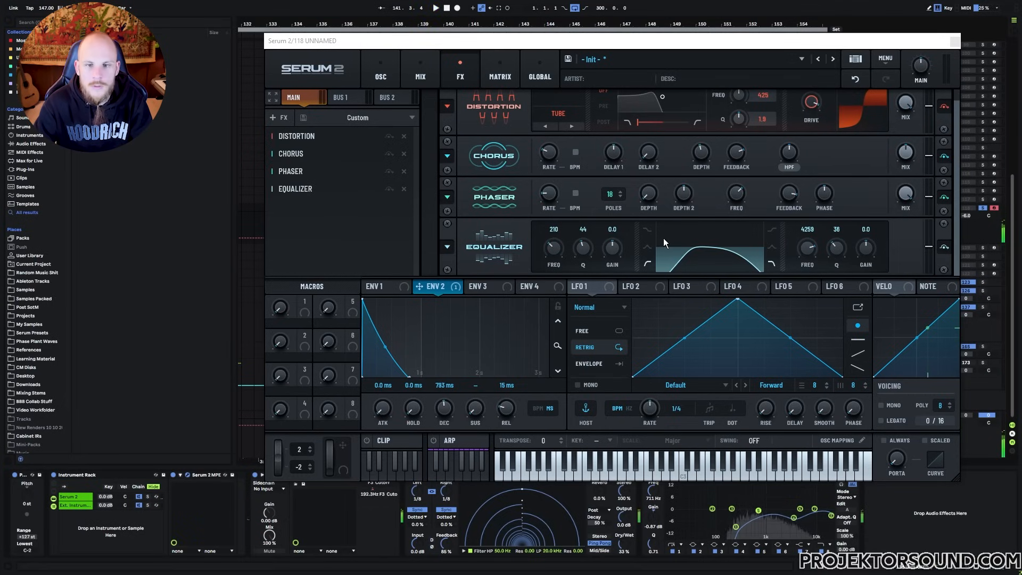
Close Serum 2 and lower the resonance of Filterverse's Space filter to 0.34
click(955, 41)
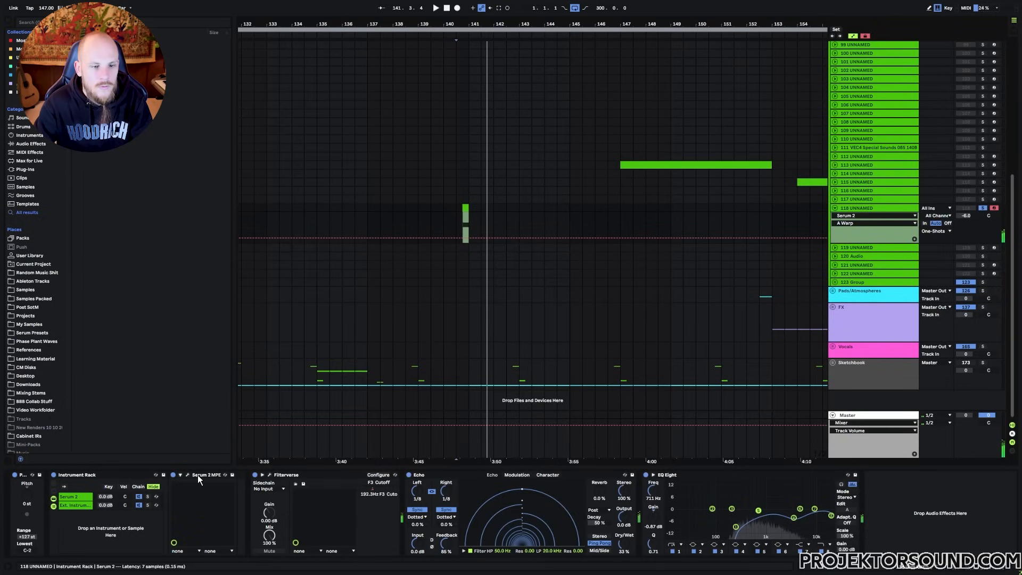
click(269, 475)
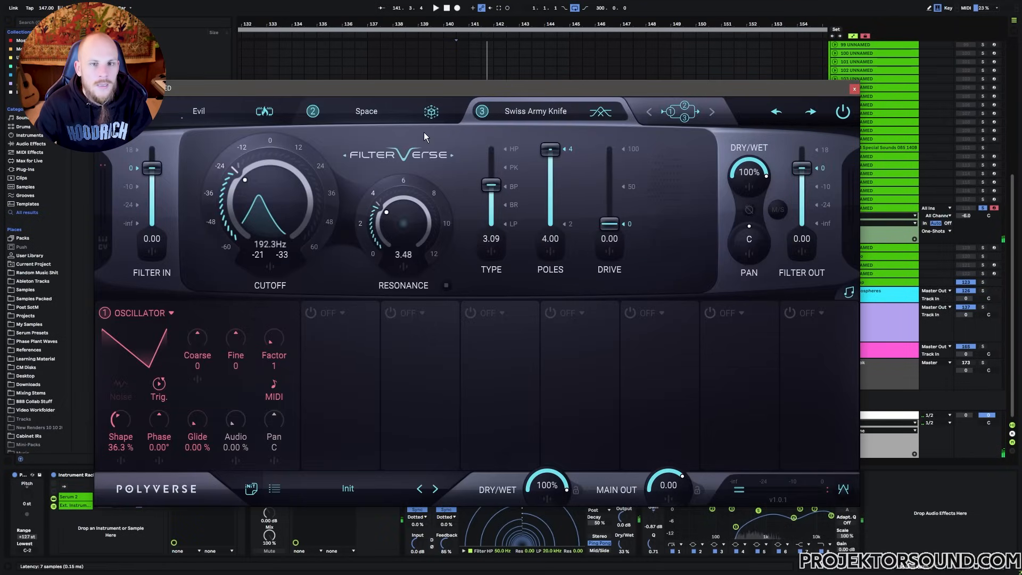
click(381, 102)
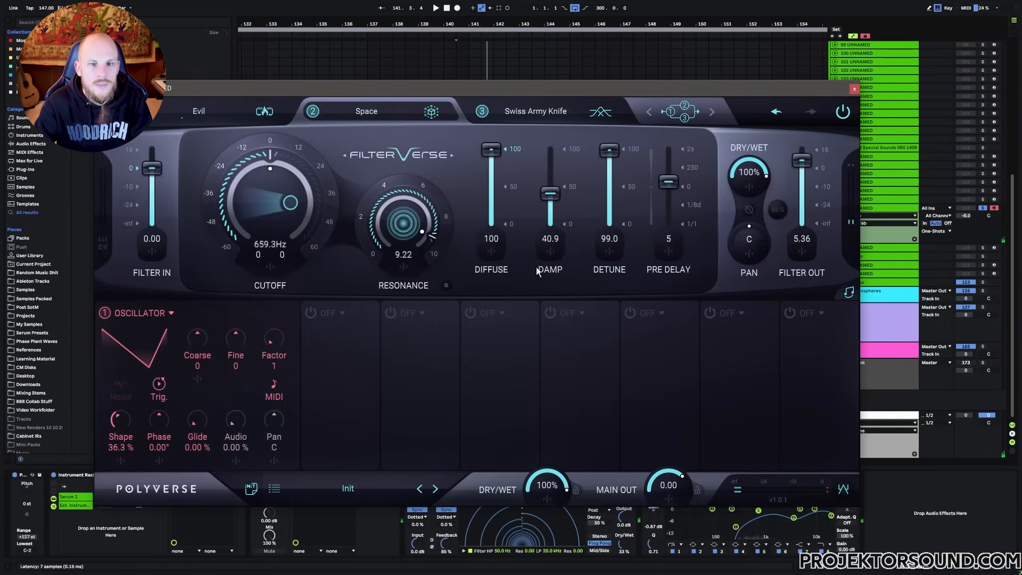
drag(430, 220, 369, 238)
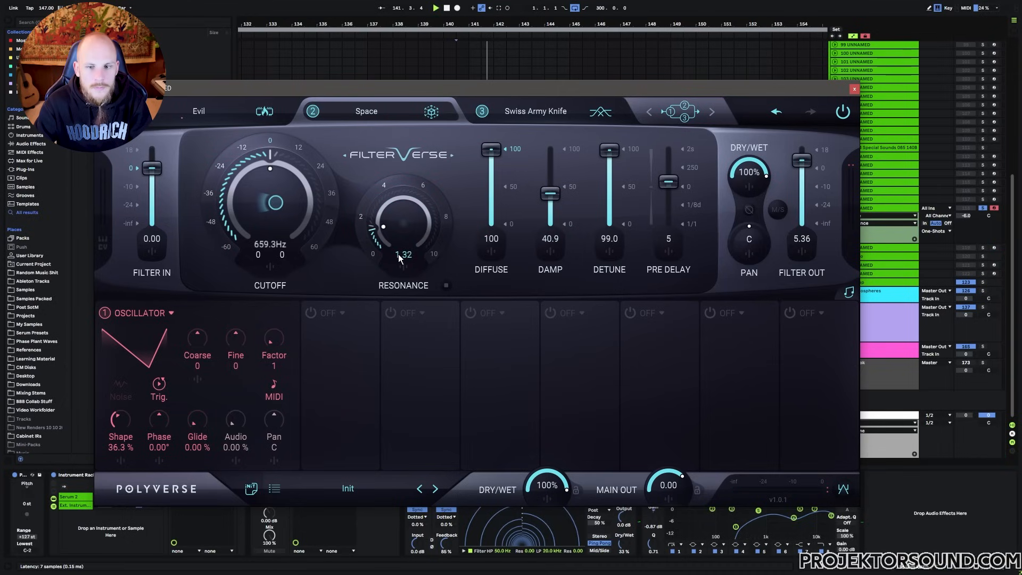
drag(399, 257, 378, 254)
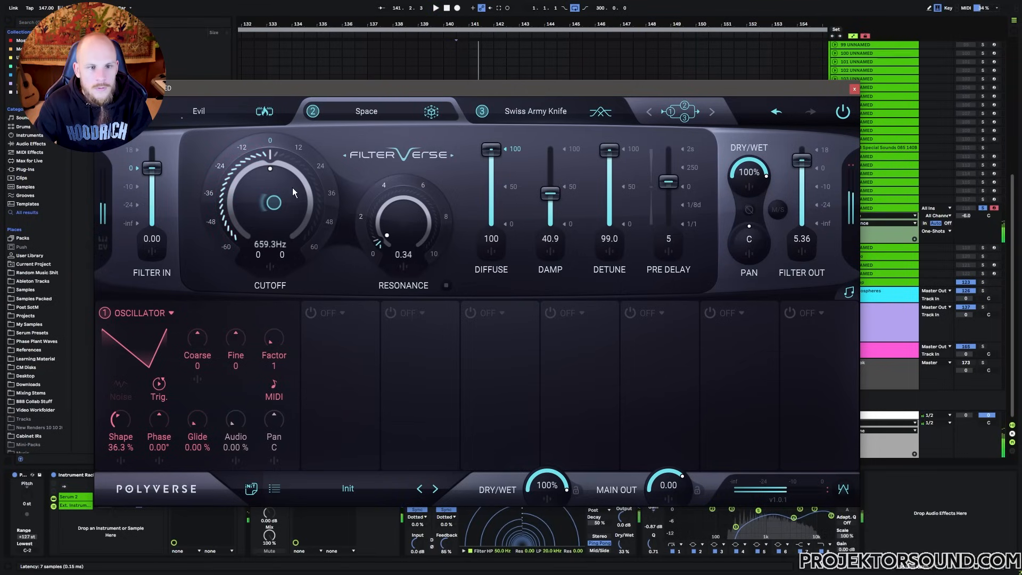
Close Filterverse and fold track 118 in the arrangement
click(854, 89)
click(849, 206)
click(834, 208)
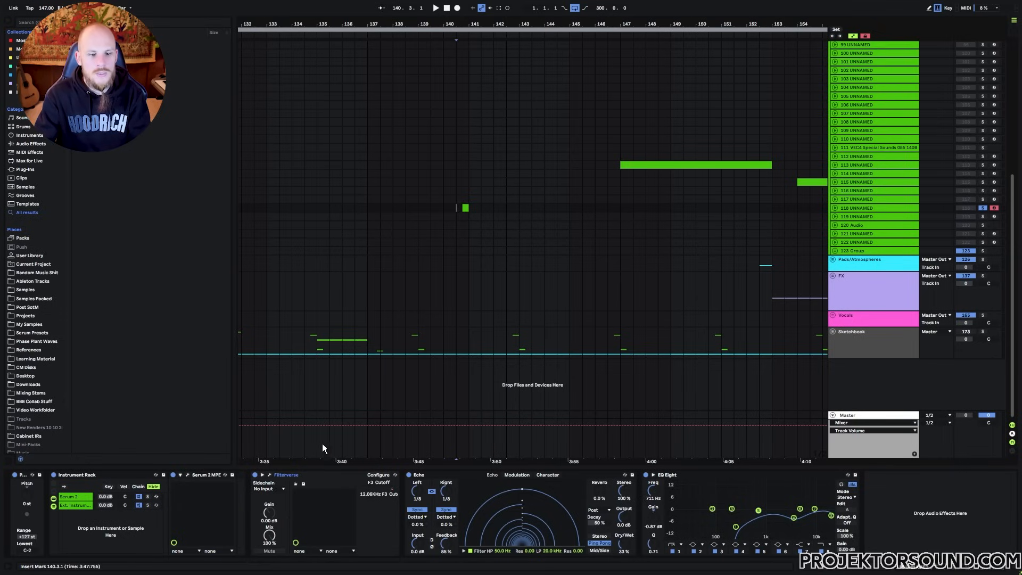
click(297, 474)
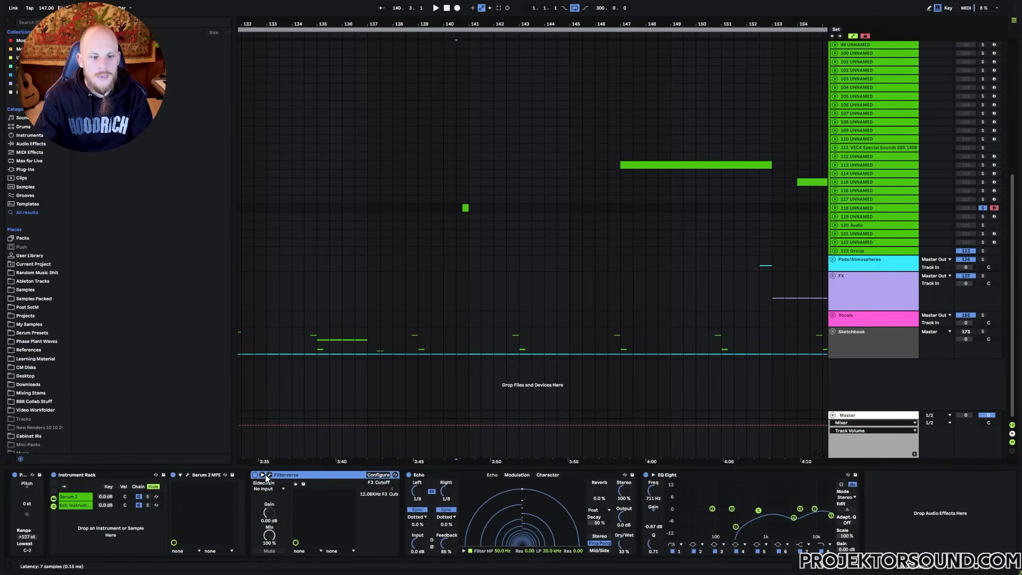
click(203, 474)
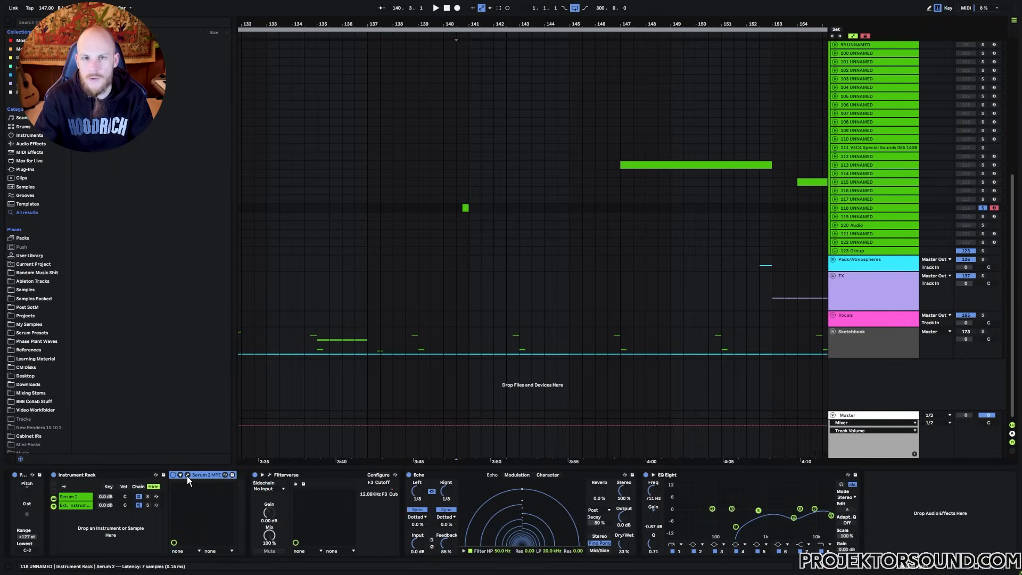
click(308, 477)
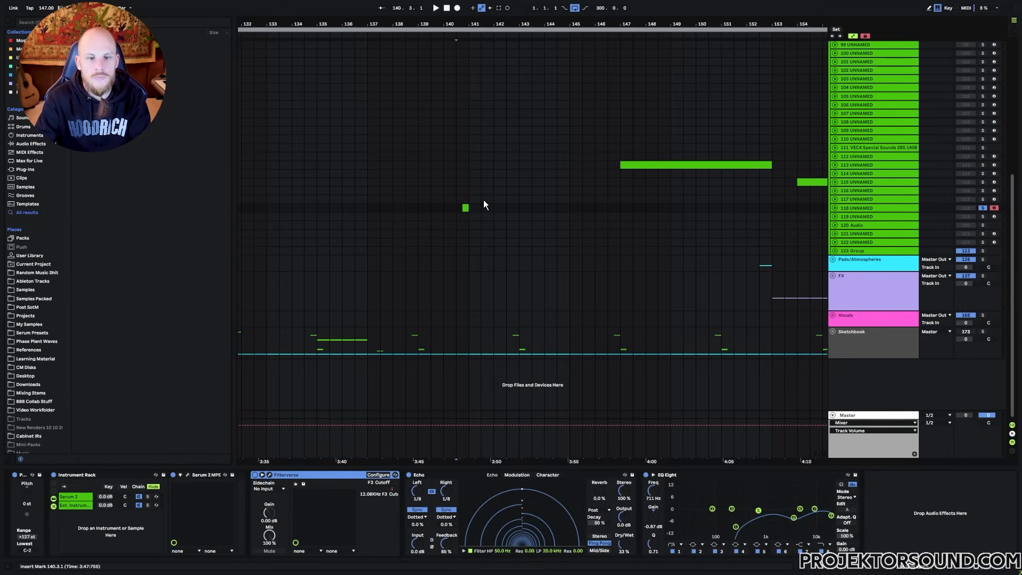
Play track 118's one-shot from 140.3.1 to hear the result
click(457, 212)
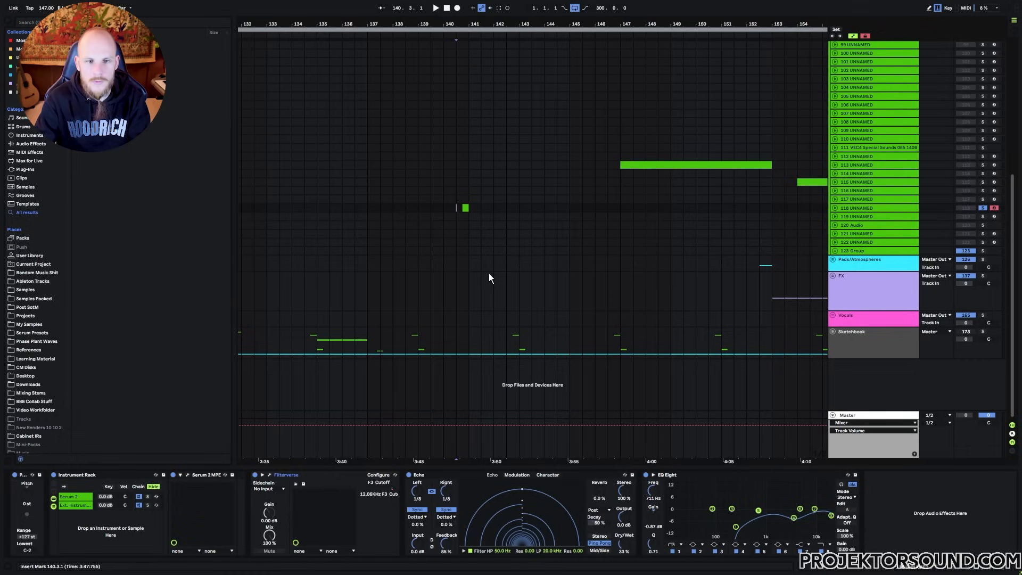
key(space)
key(space)
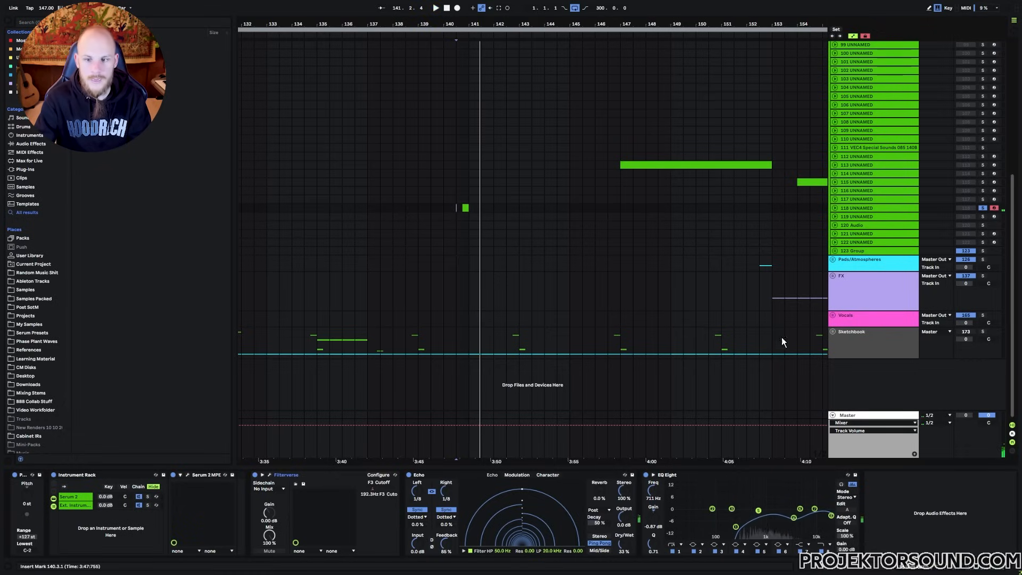
Unfold the Sketchbook group to look over its tracks, and fold it again
click(848, 351)
click(834, 332)
scroll(713, 320, down, 5)
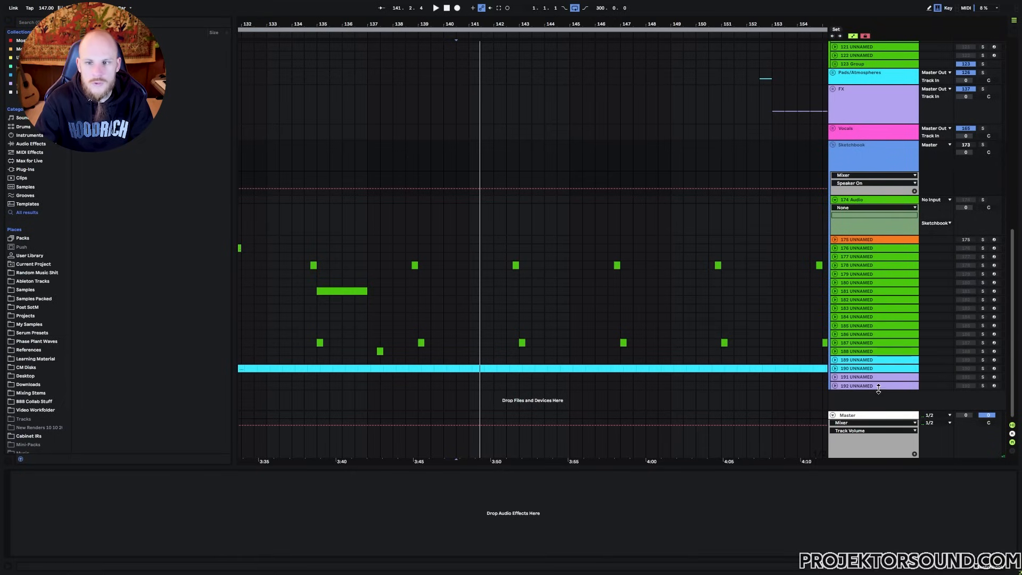
scroll(873, 373, up, 2)
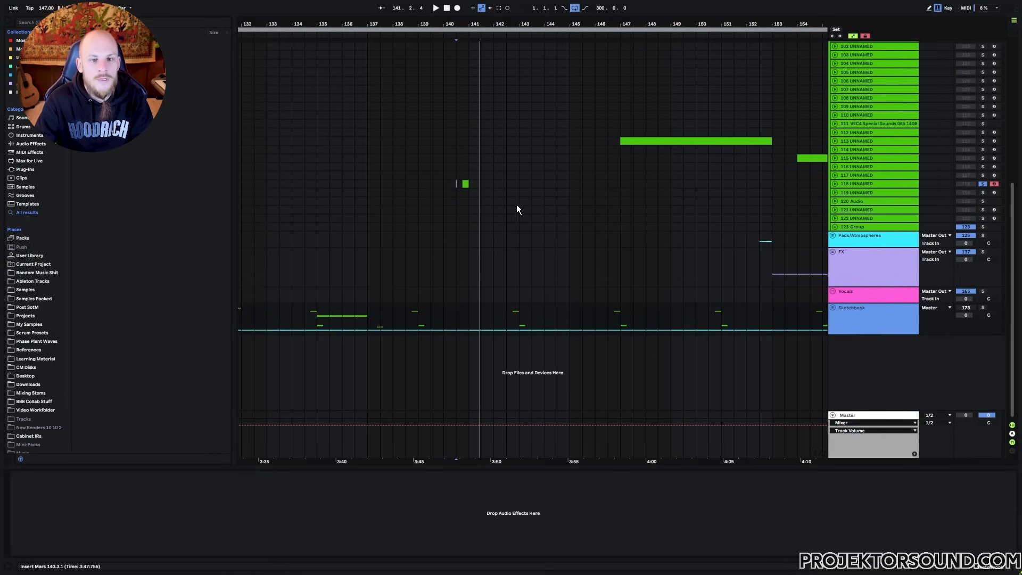